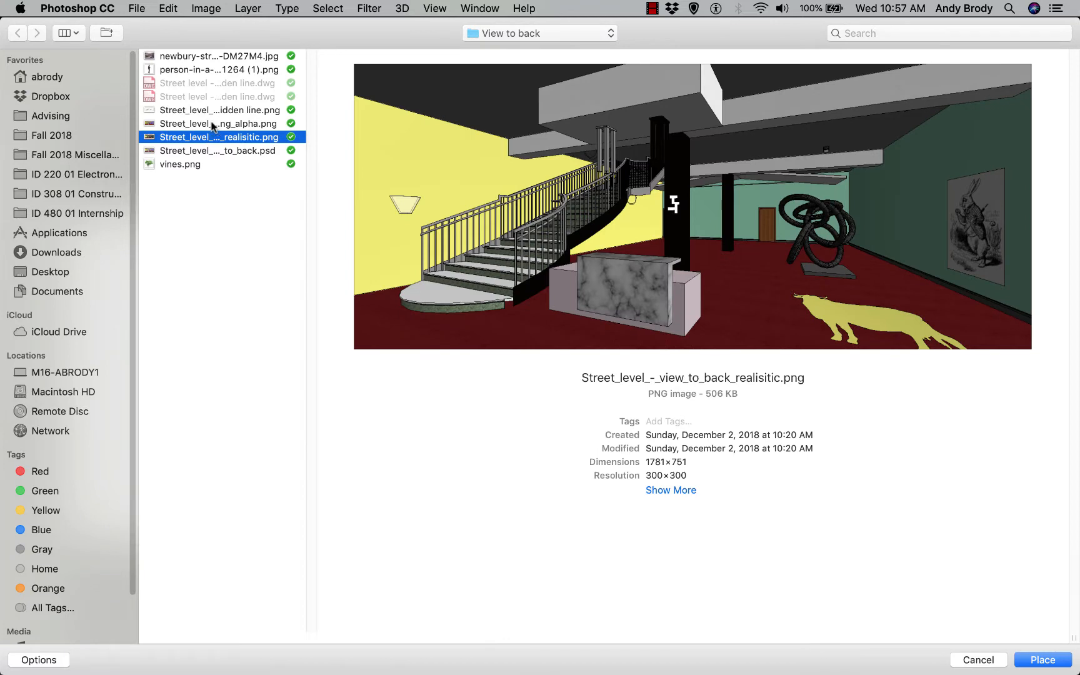
Place Street_level_-_view_to_back_png_alpha.png as an embedded layer over the line drawing and commit it
left_click(212, 124)
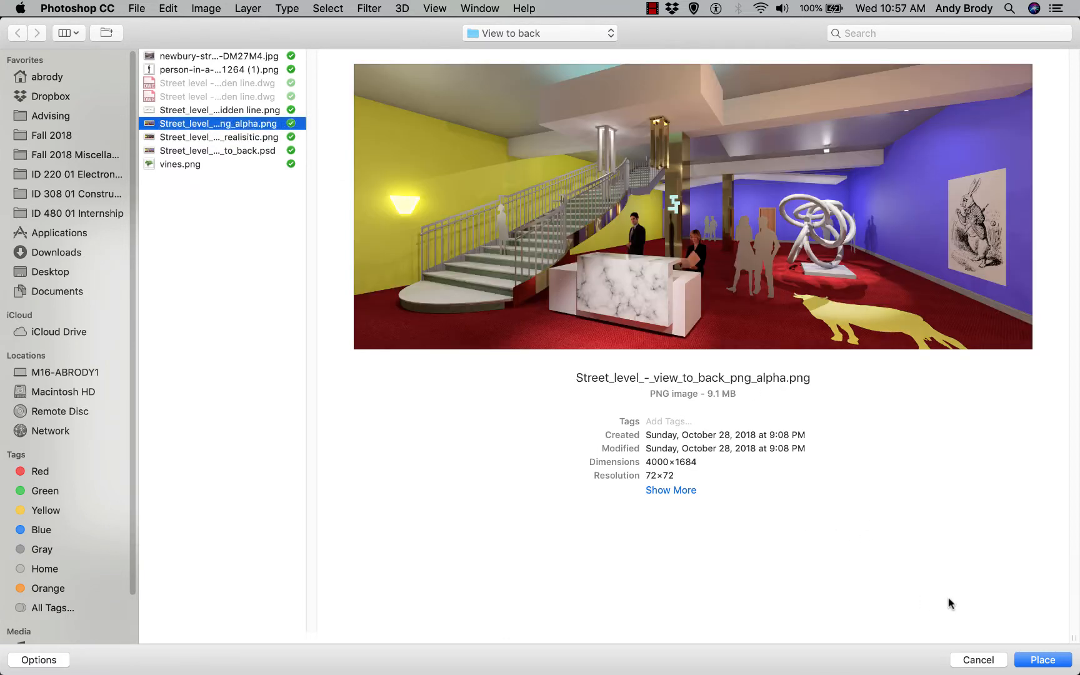
left_click(1040, 660)
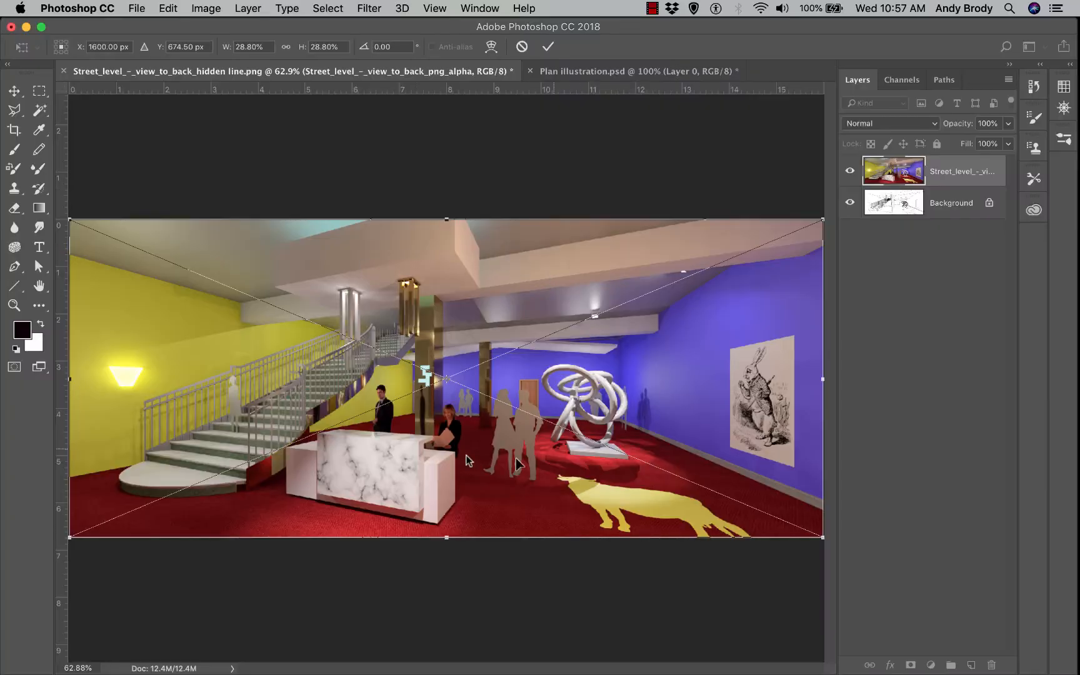
left_click(546, 48)
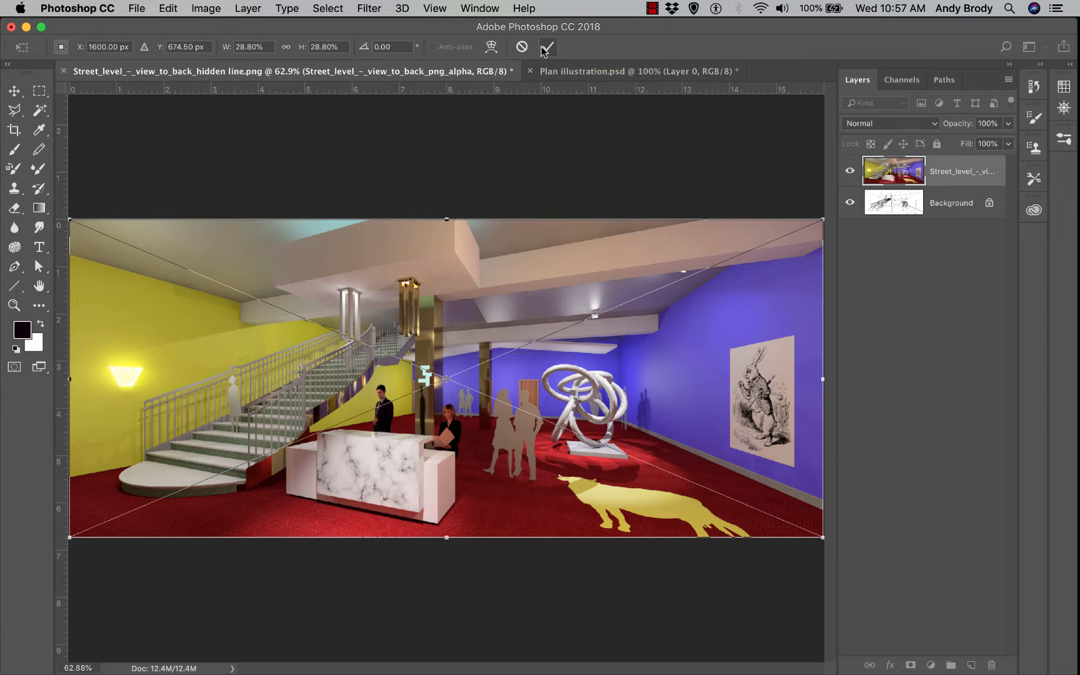
left_click(850, 171)
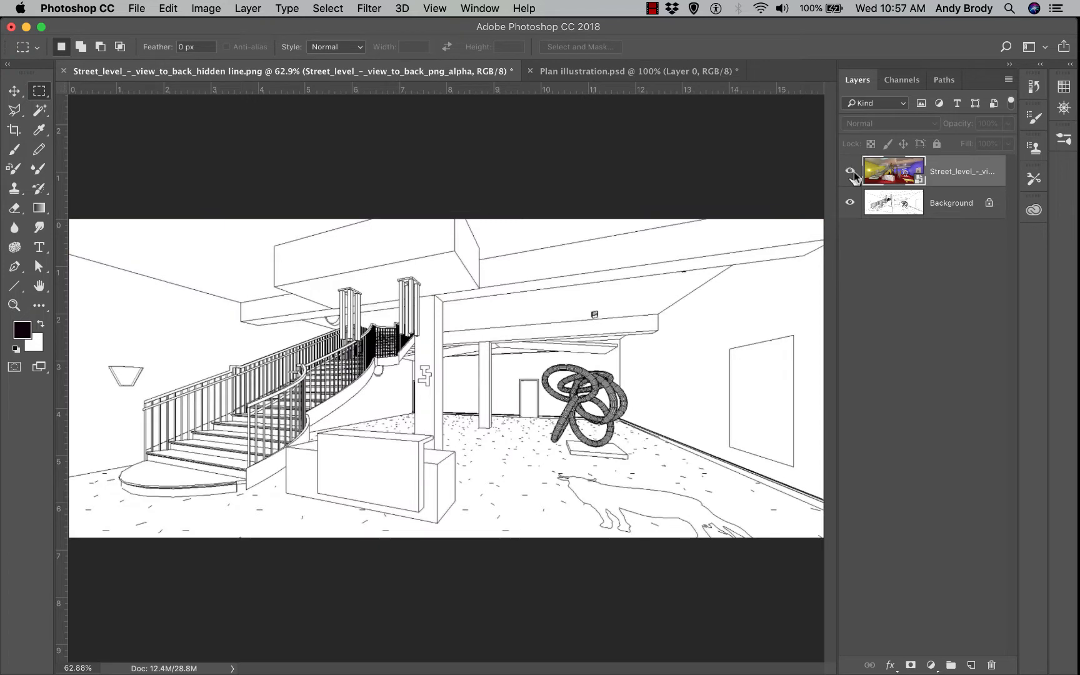
left_click(851, 171)
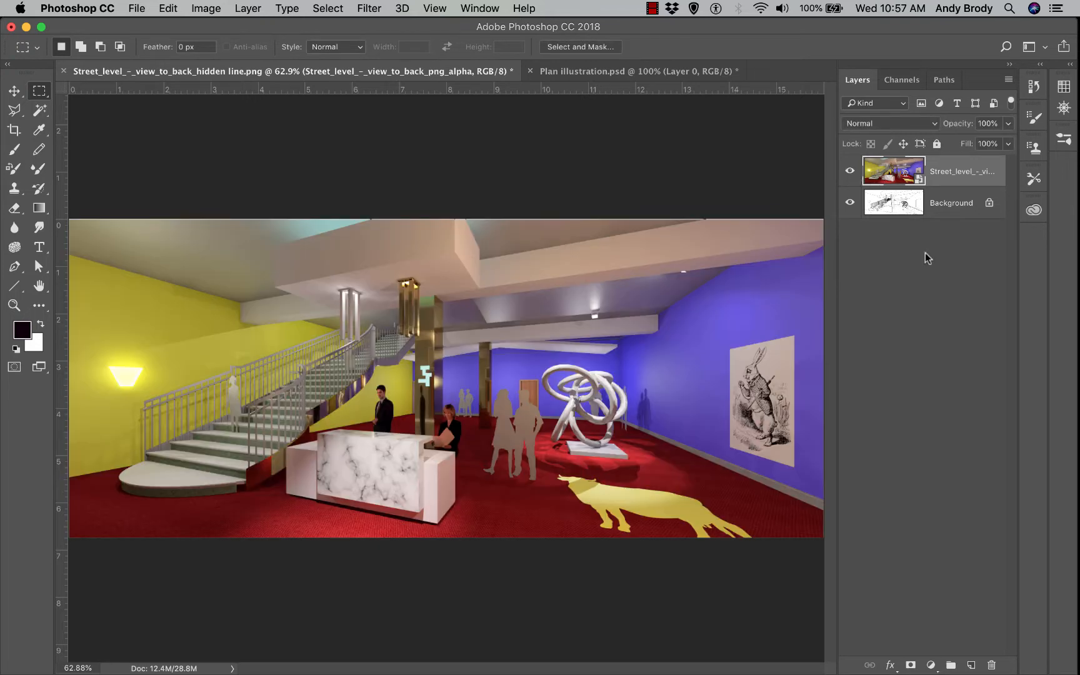
left_click(936, 282)
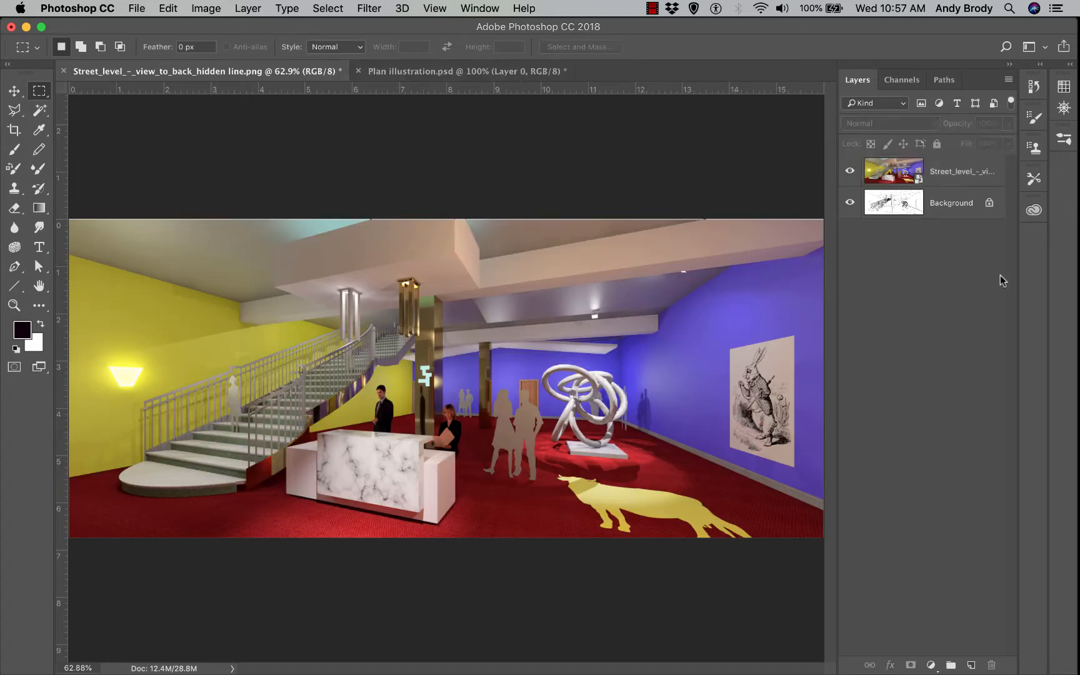
left_click(1045, 49)
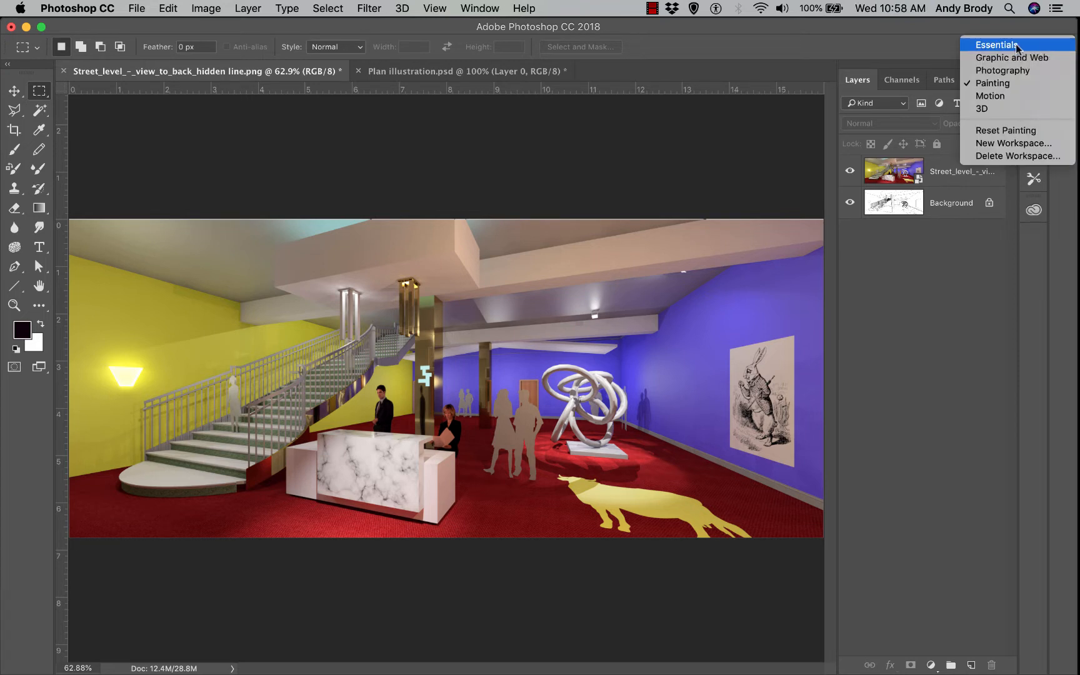
left_click(1018, 45)
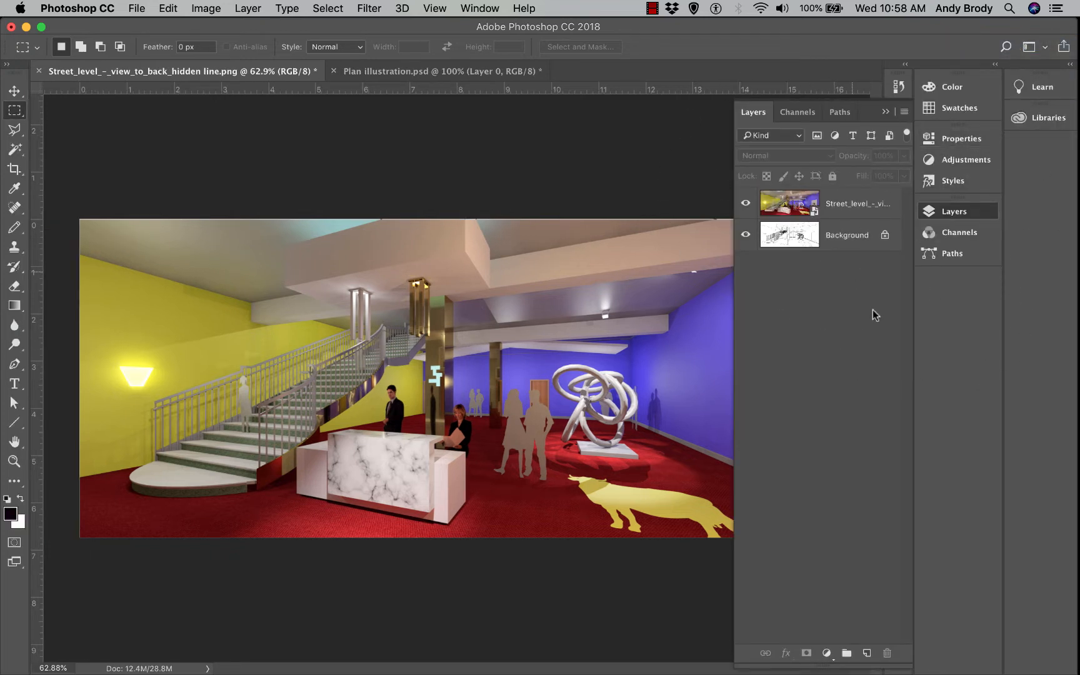
left_click(1043, 48)
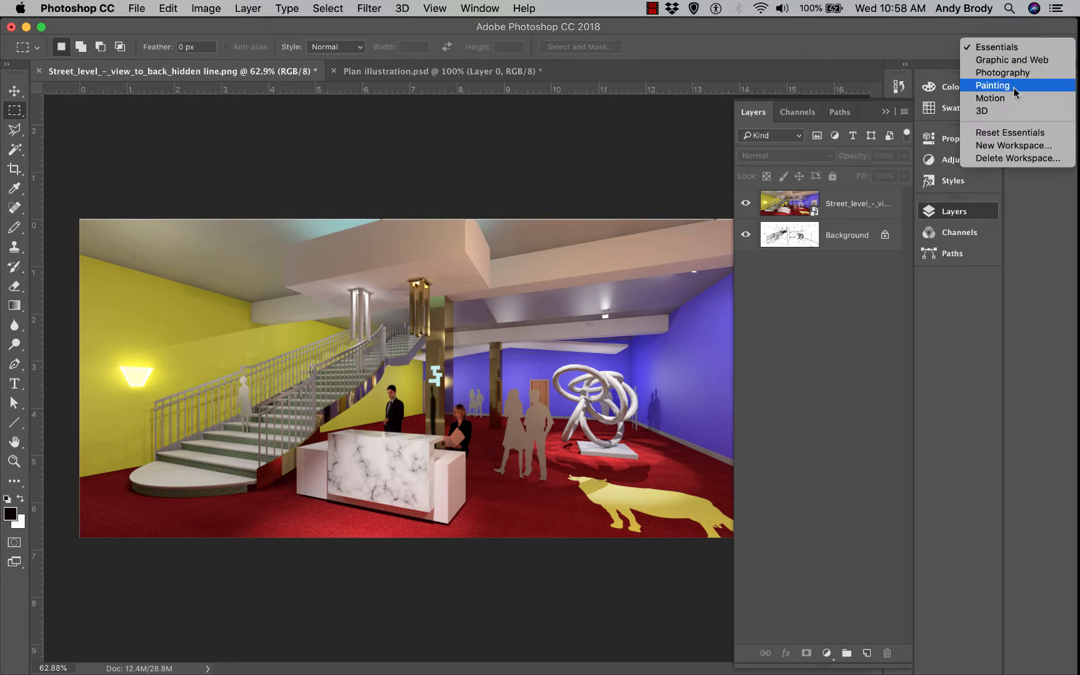
left_click(1018, 86)
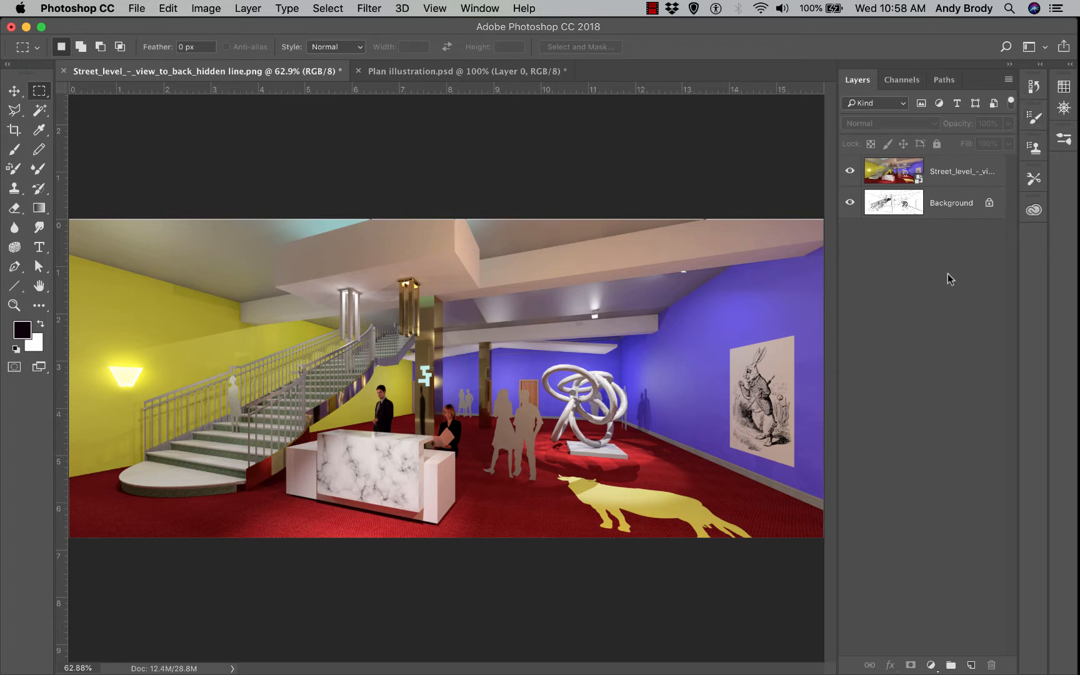
right_click(950, 279)
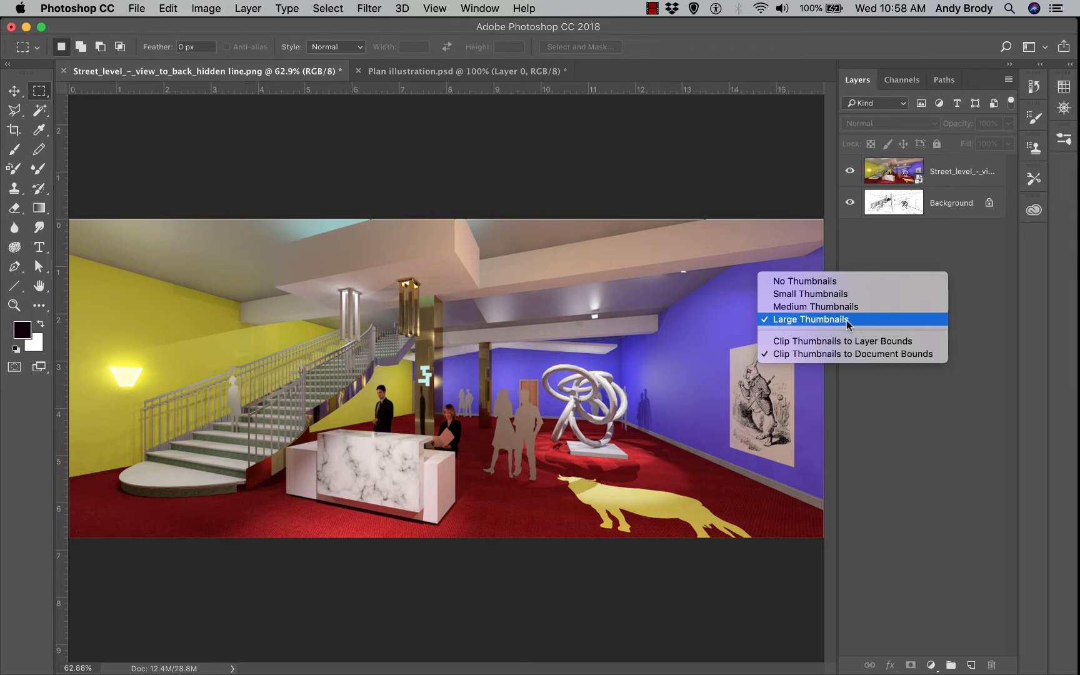
left_click(955, 270)
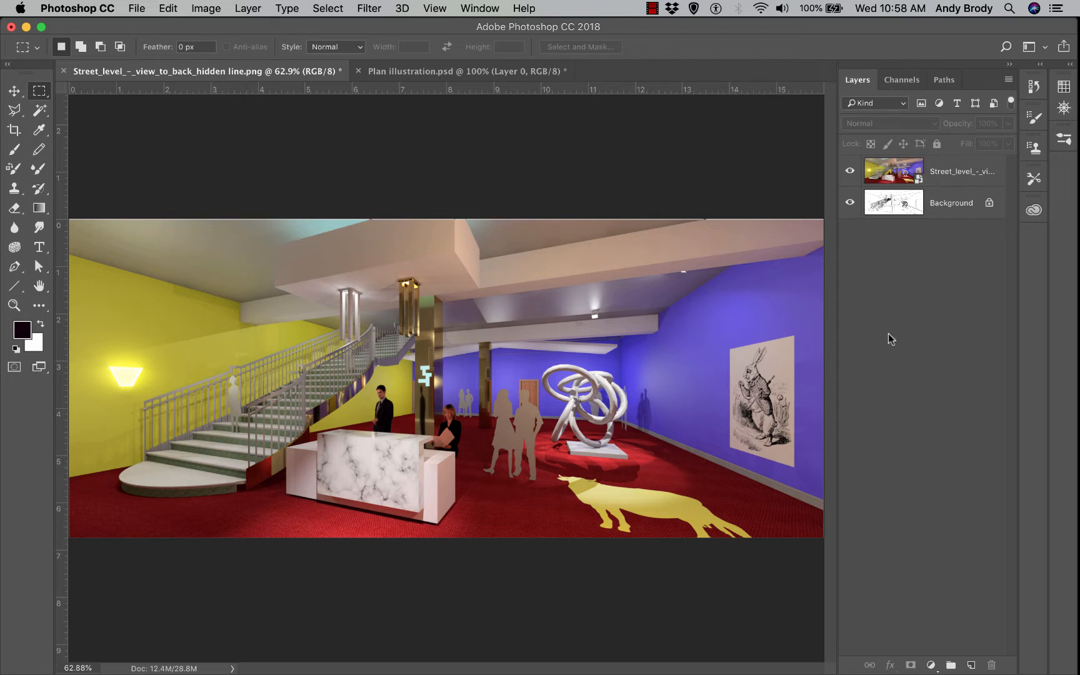
left_click(955, 175)
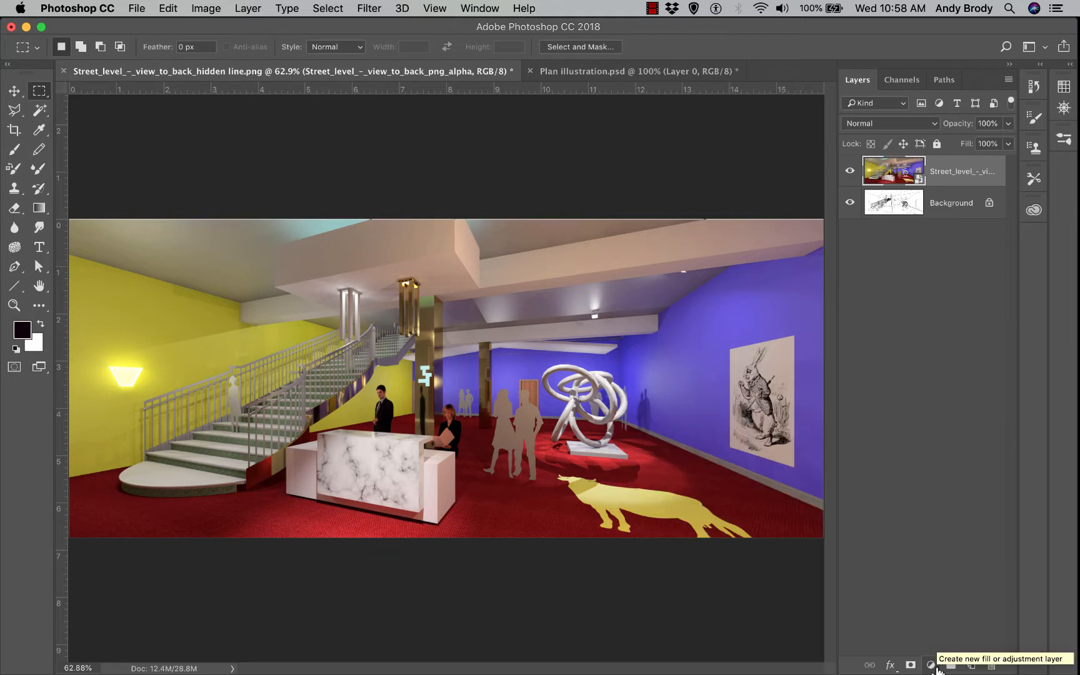
Add a Brightness/Contrast adjustment layer and raise its Brightness to 98
left_click(931, 664)
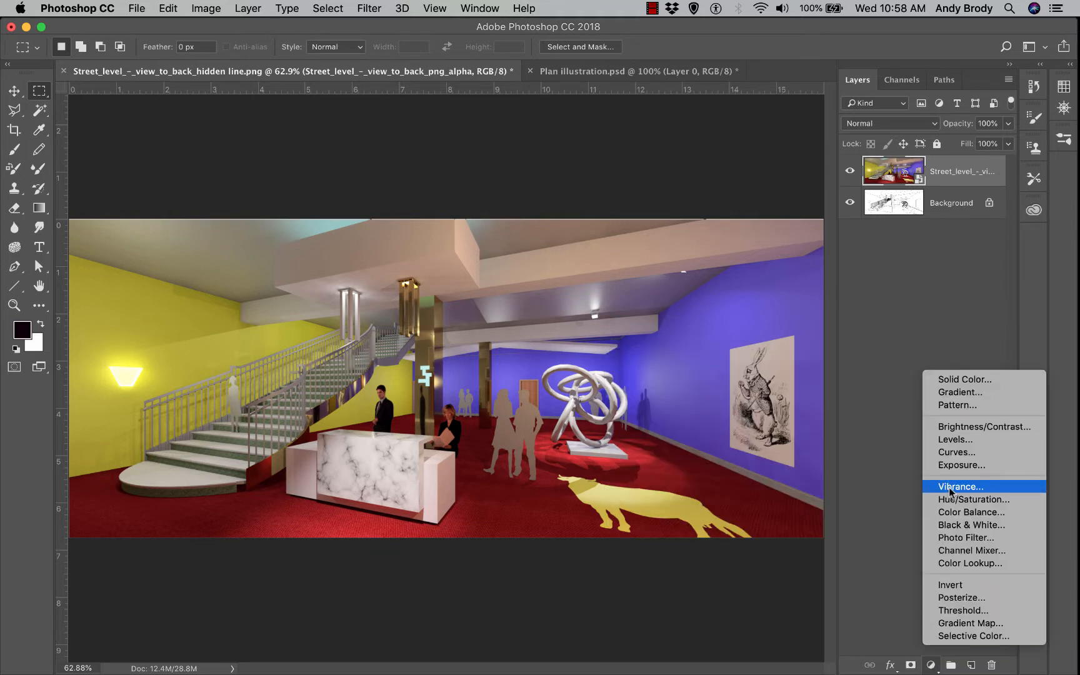
left_click(971, 430)
left_click_drag(923, 326, 690, 161)
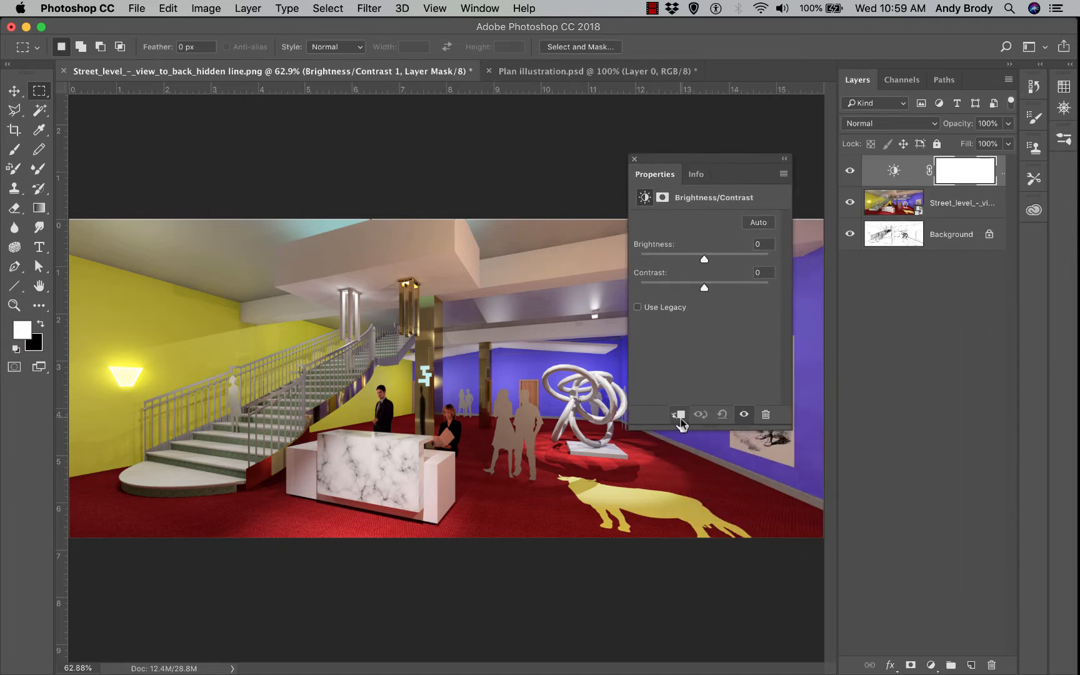
left_click_drag(704, 260, 731, 263)
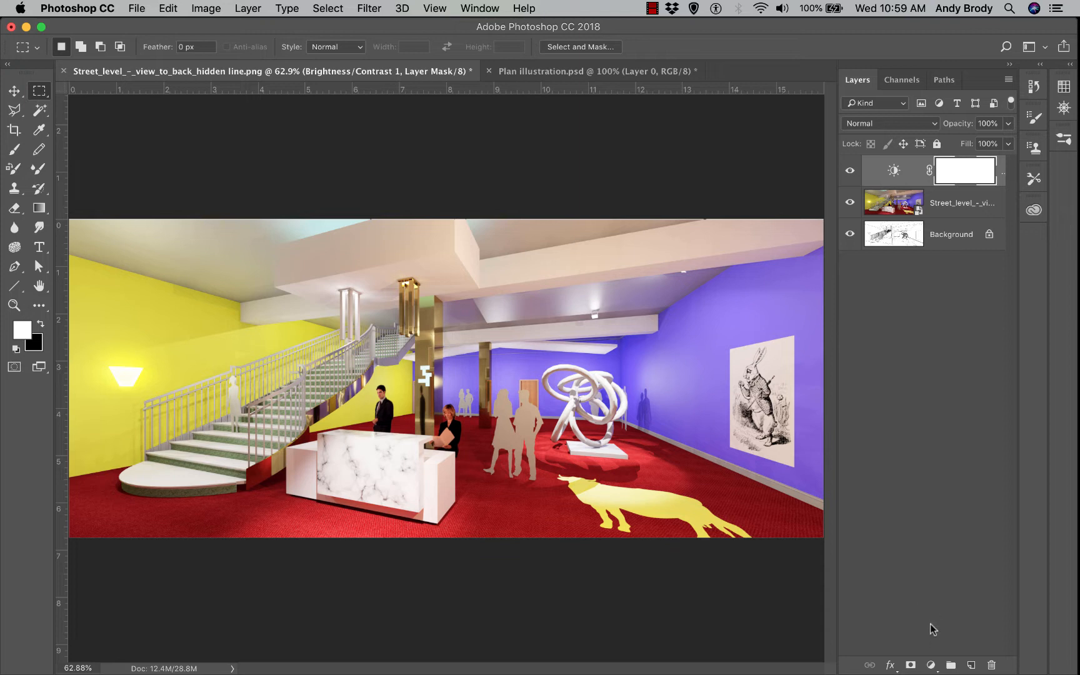
Add a Hue/Saturation adjustment layer with Saturation set to -47
left_click(932, 666)
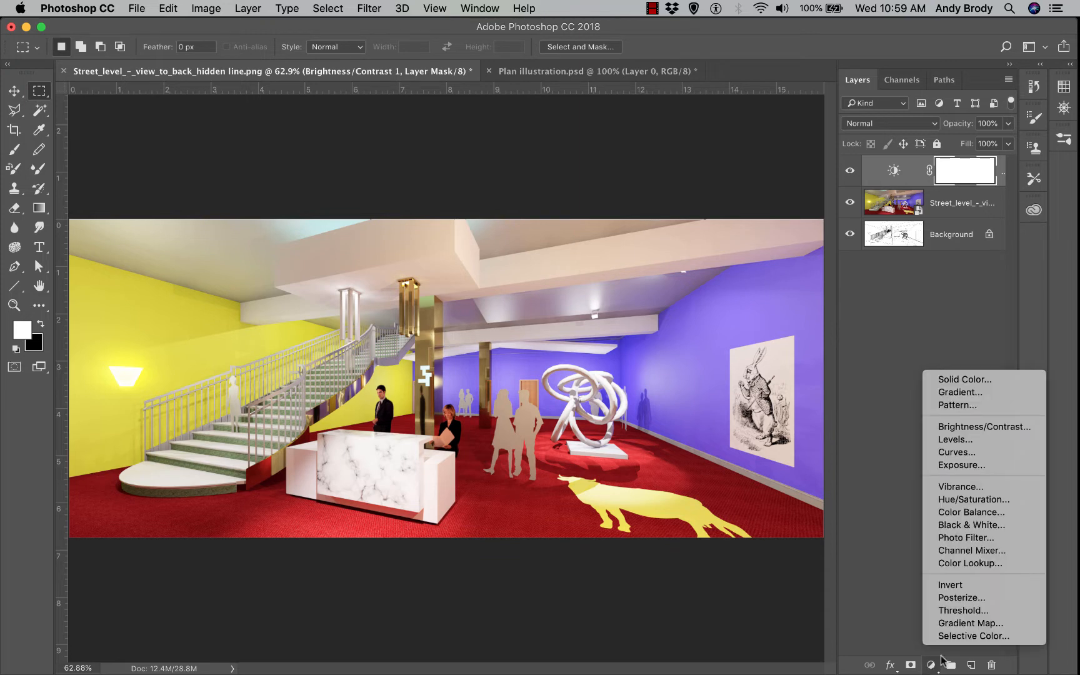
left_click(964, 500)
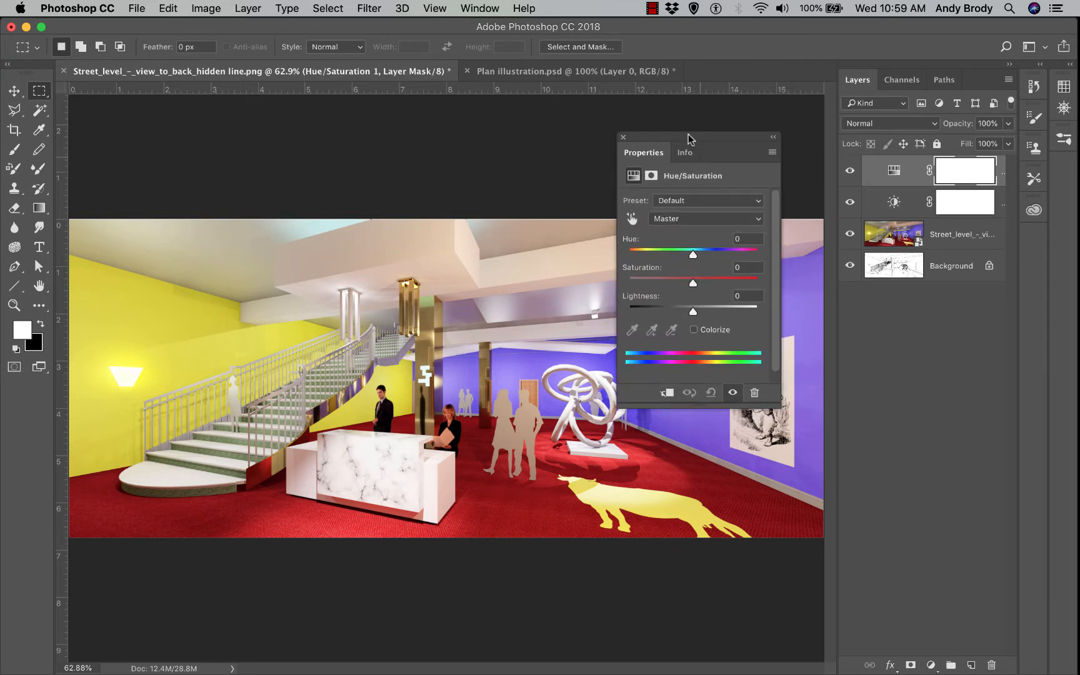
left_click_drag(693, 283, 626, 279)
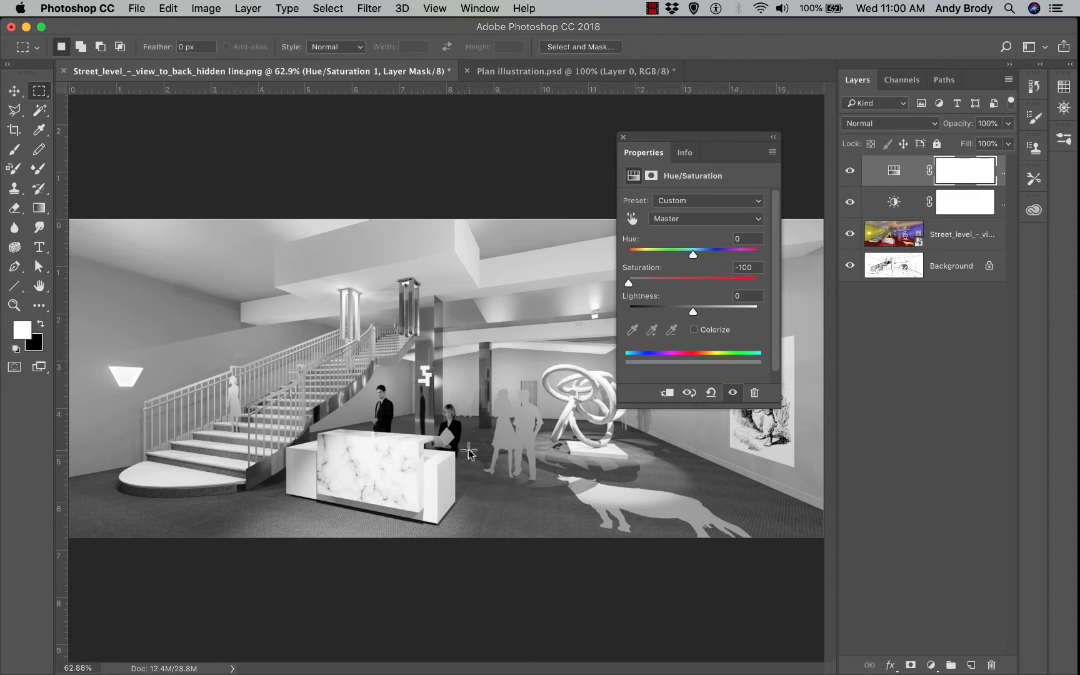
left_click_drag(628, 284, 661, 291)
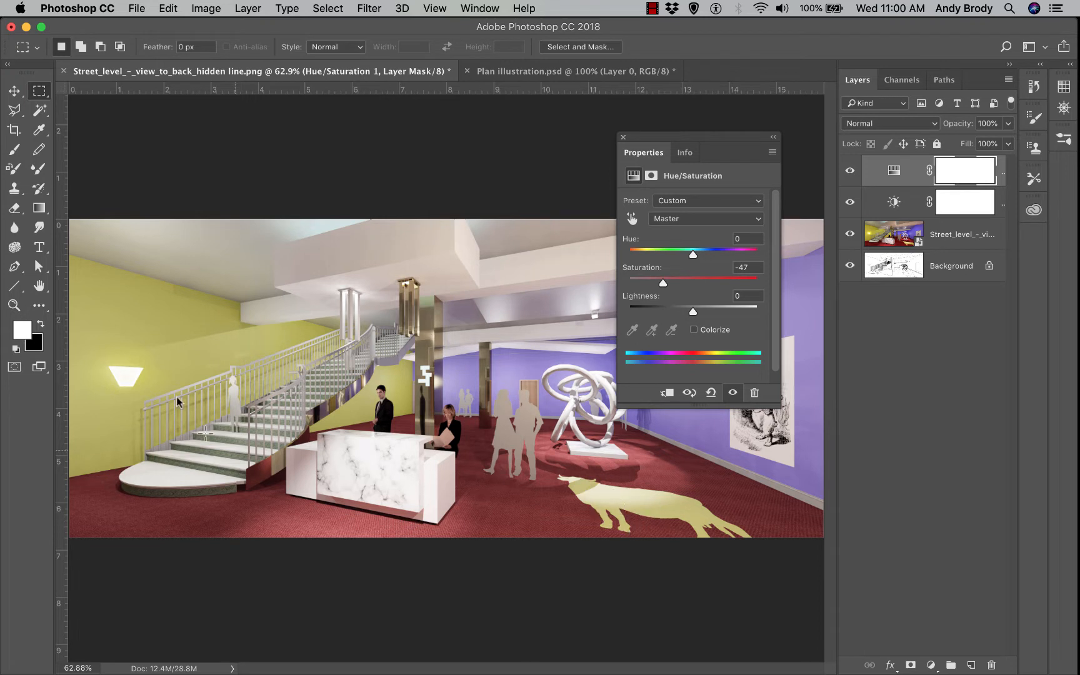
left_click(623, 137)
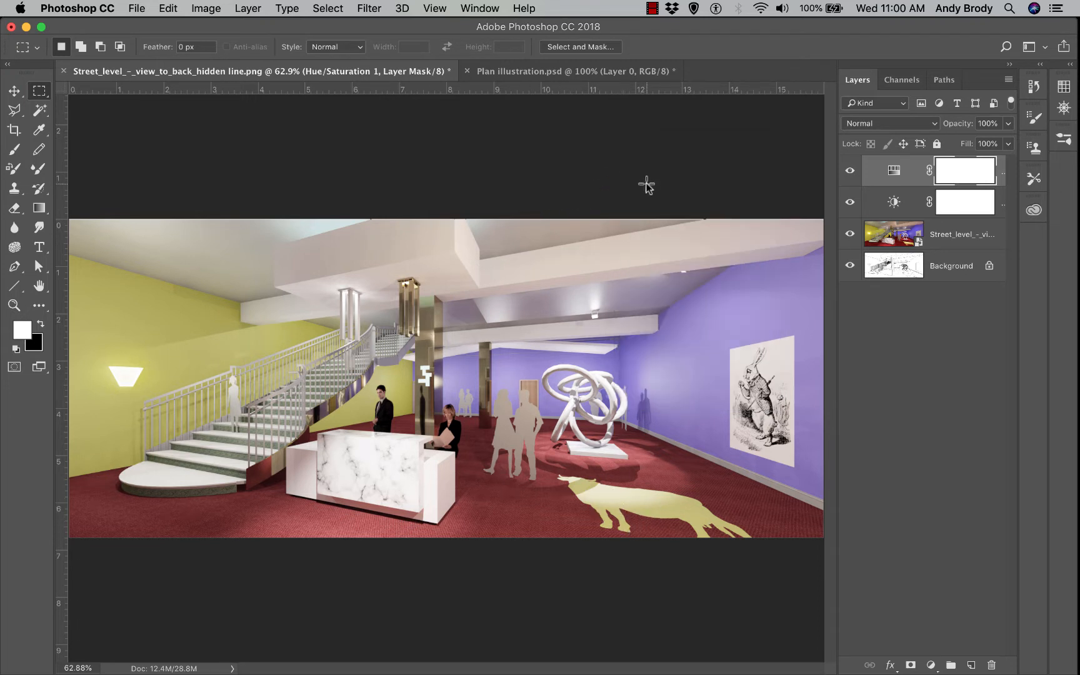
Toggle the Brightness/Contrast and Hue/Saturation layers off and on to compare, then recheck Hue/Saturation
left_click(850, 202)
left_click(850, 202)
left_click(850, 170)
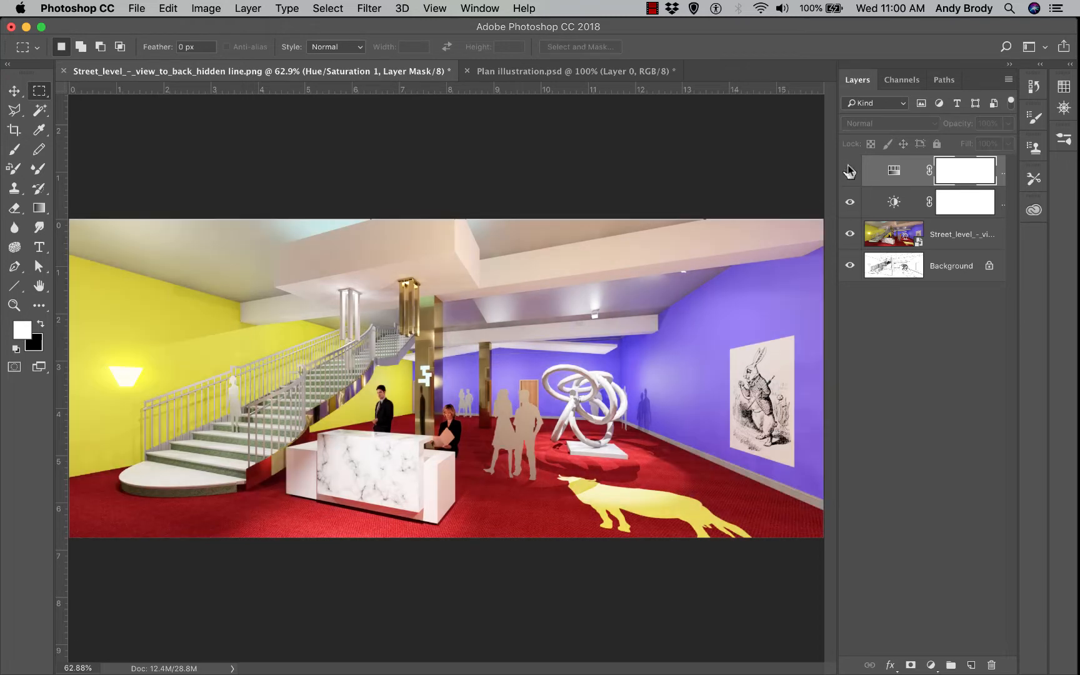
left_click(850, 170)
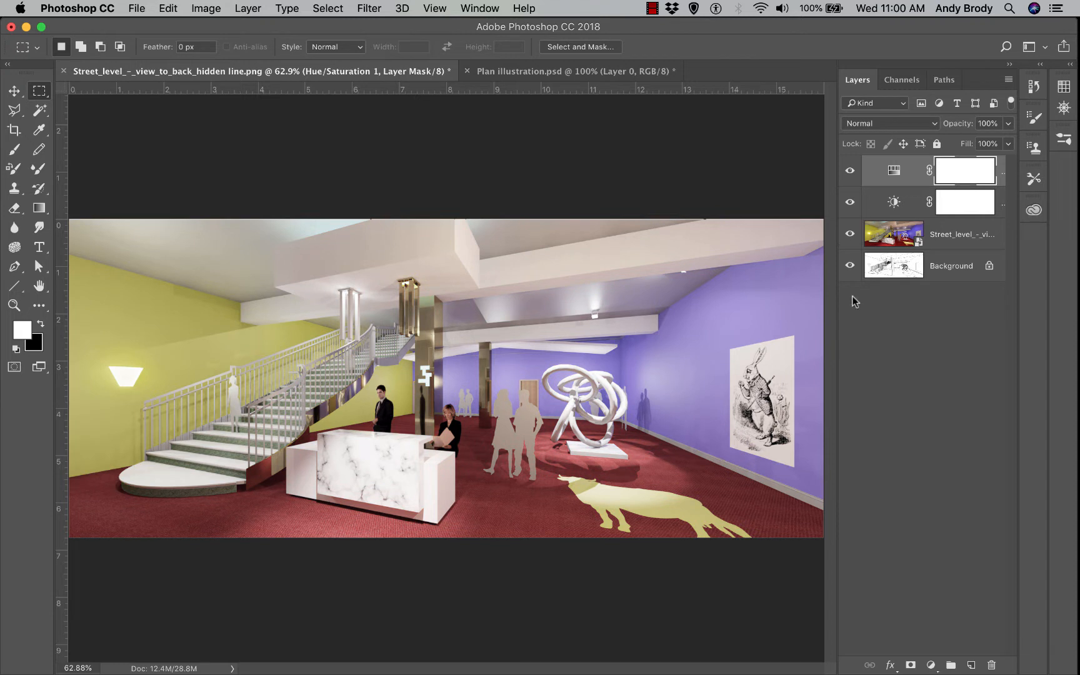
double_click(892, 170)
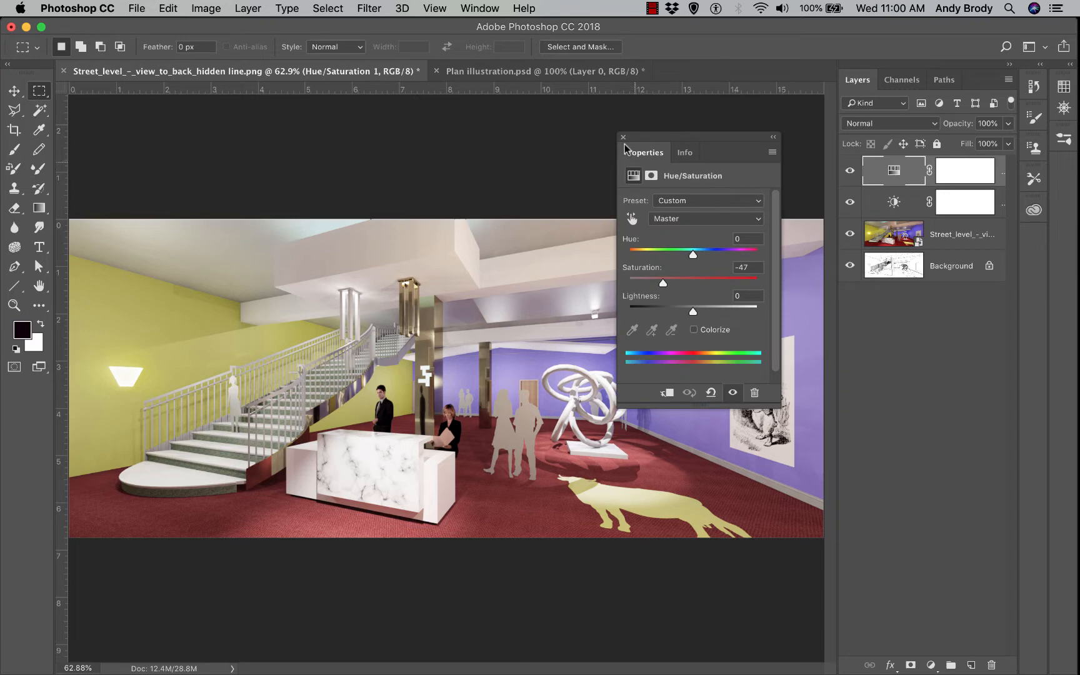
left_click(623, 137)
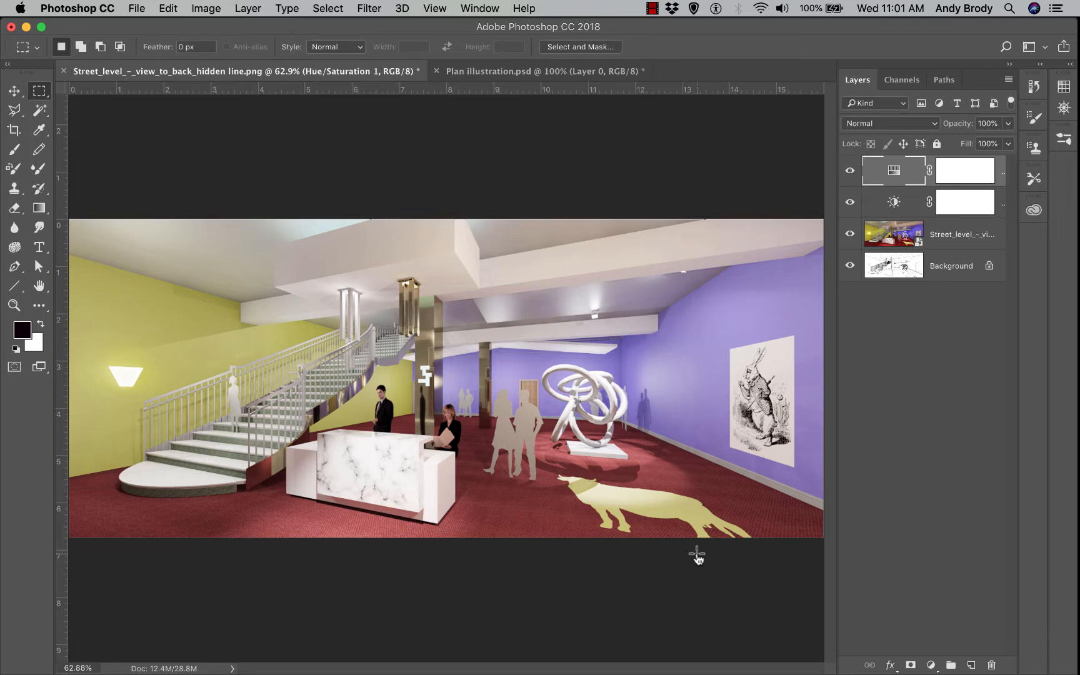
Zoom to 100%, hide the Street_level colour render, and select the Background line-drawing layer
key("super+1")
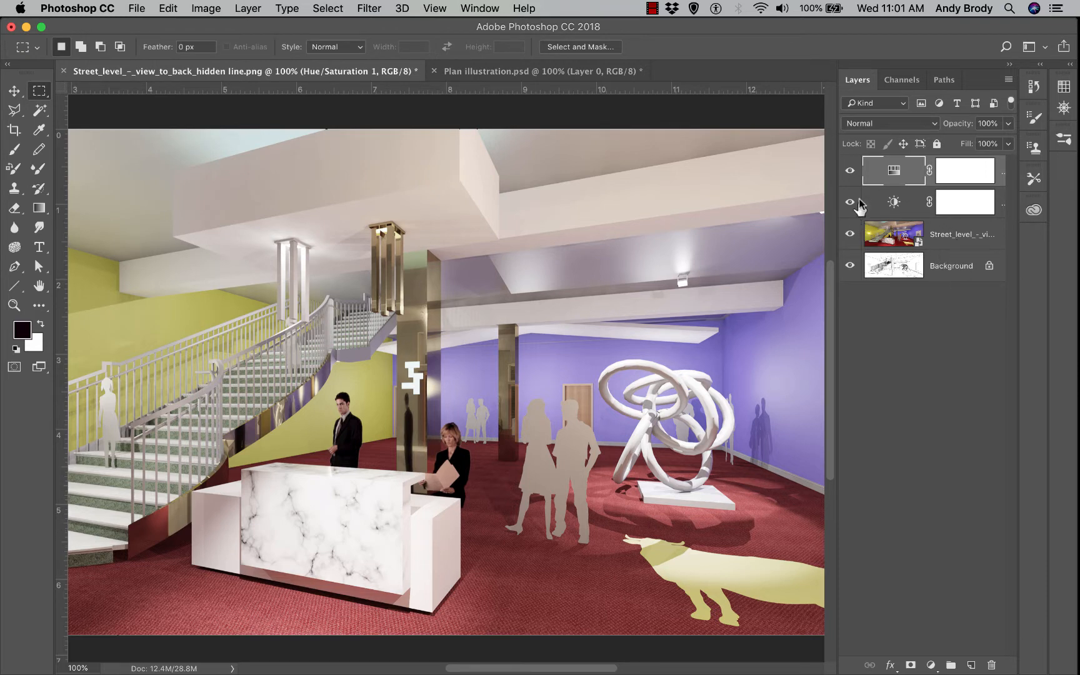
left_click(849, 170)
left_click(850, 170)
left_click(851, 234)
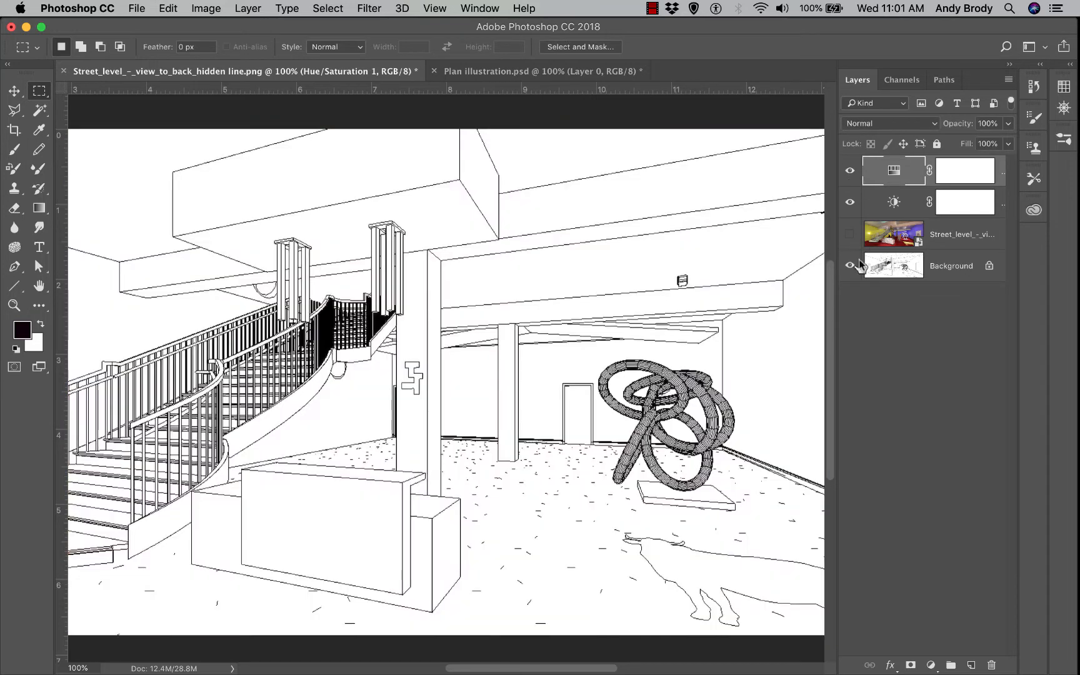
left_click(952, 277)
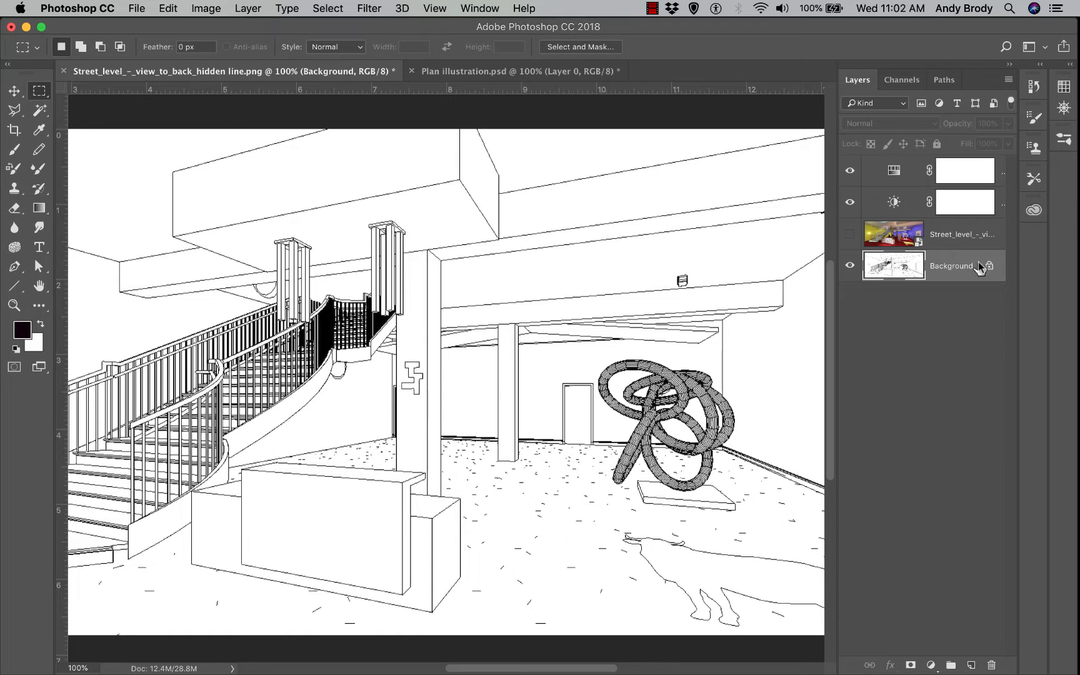
Convert the Background into Layer 0 and move it to the top of the stack
double_click(962, 259)
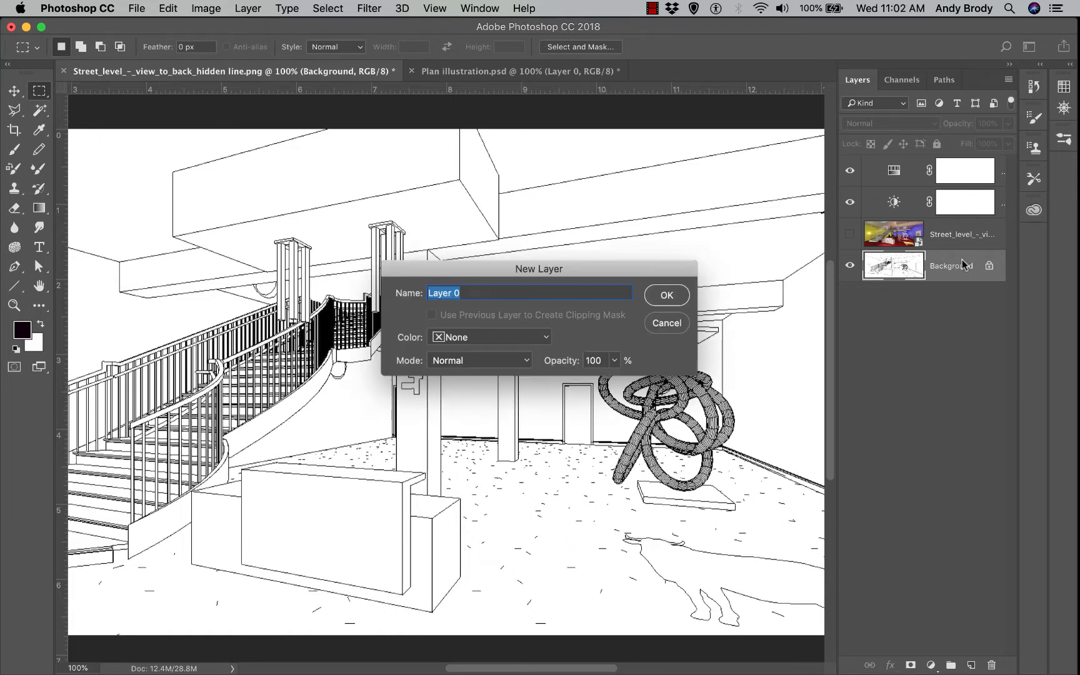
left_click(667, 297)
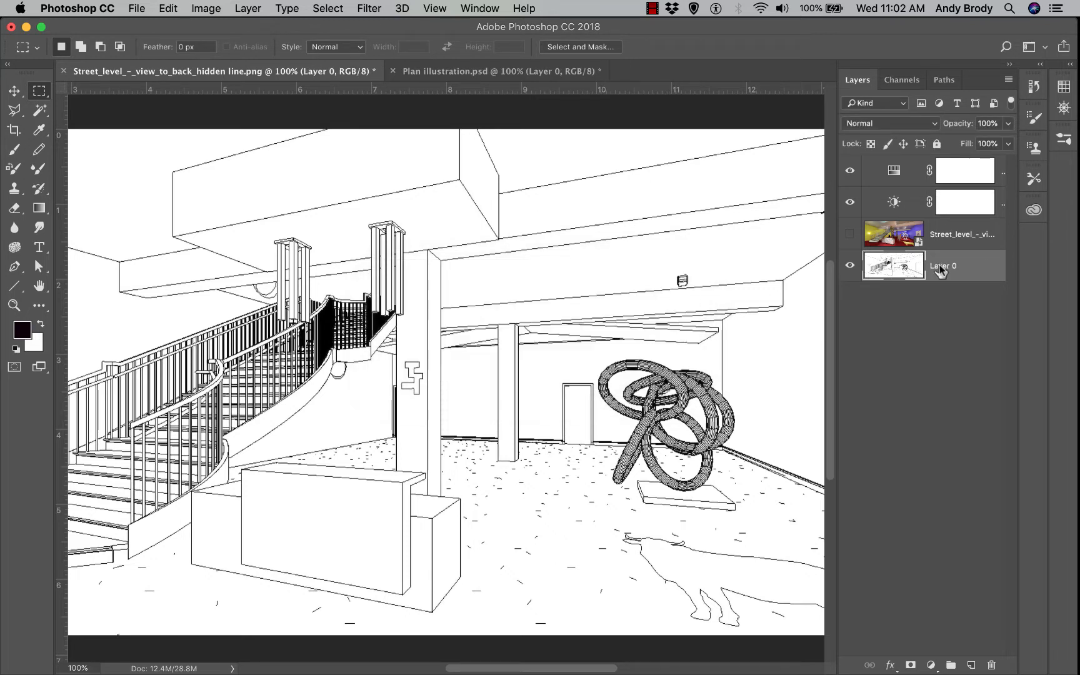
left_click_drag(940, 265, 936, 163)
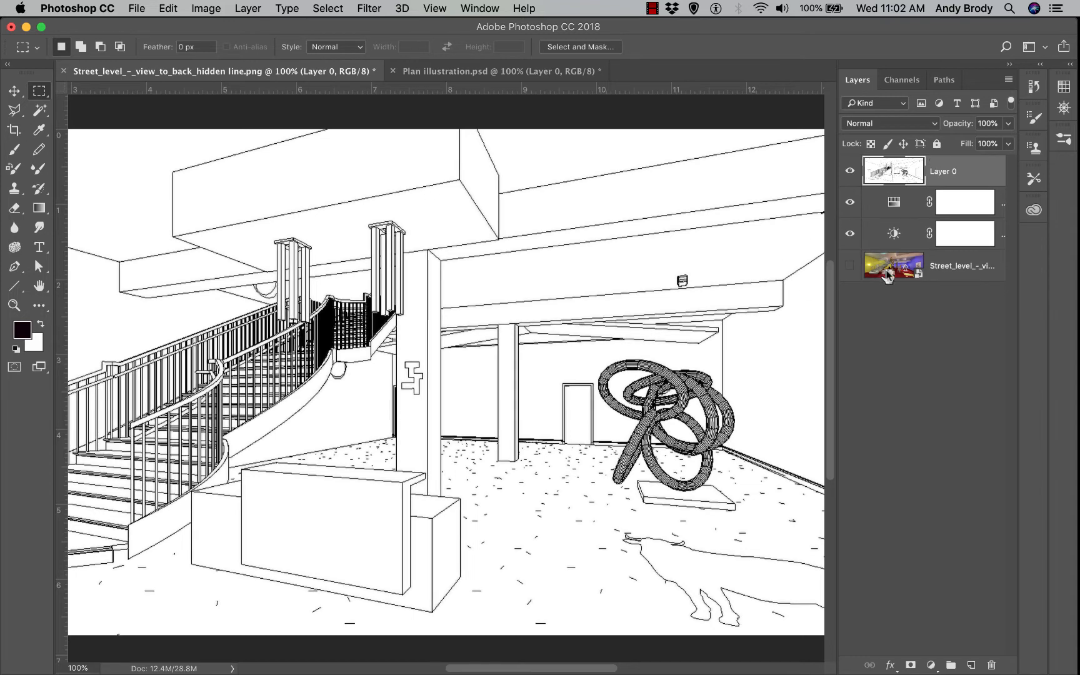
Show the Street_level render beneath and toggle Layer 0 to compare the two
left_click(849, 265)
left_click(850, 170)
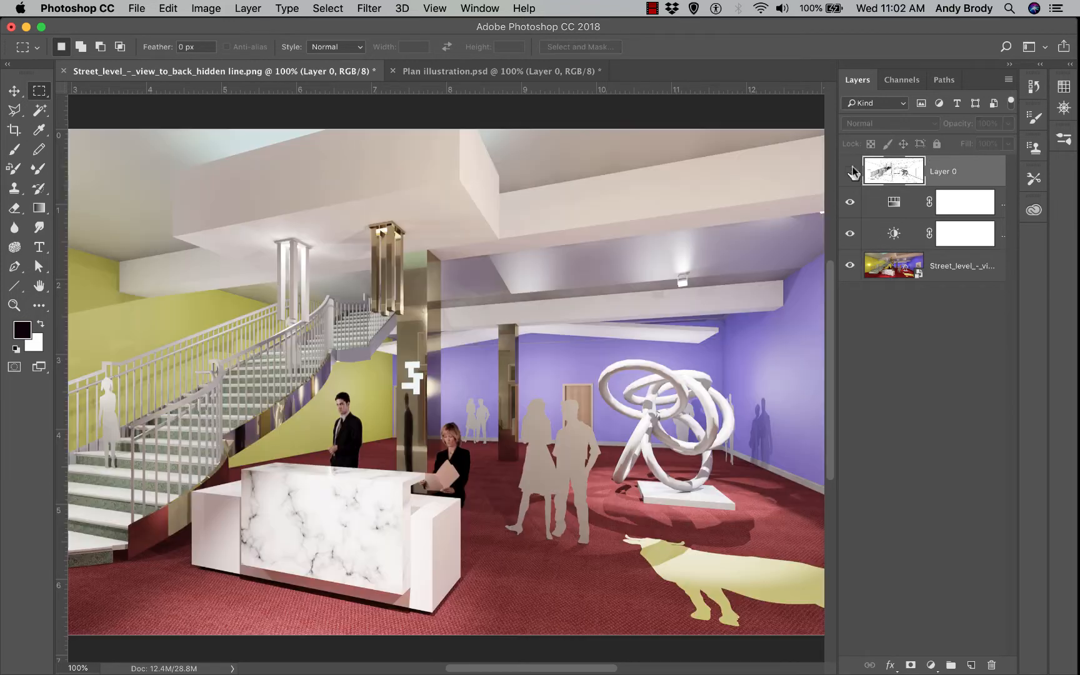
left_click(850, 171)
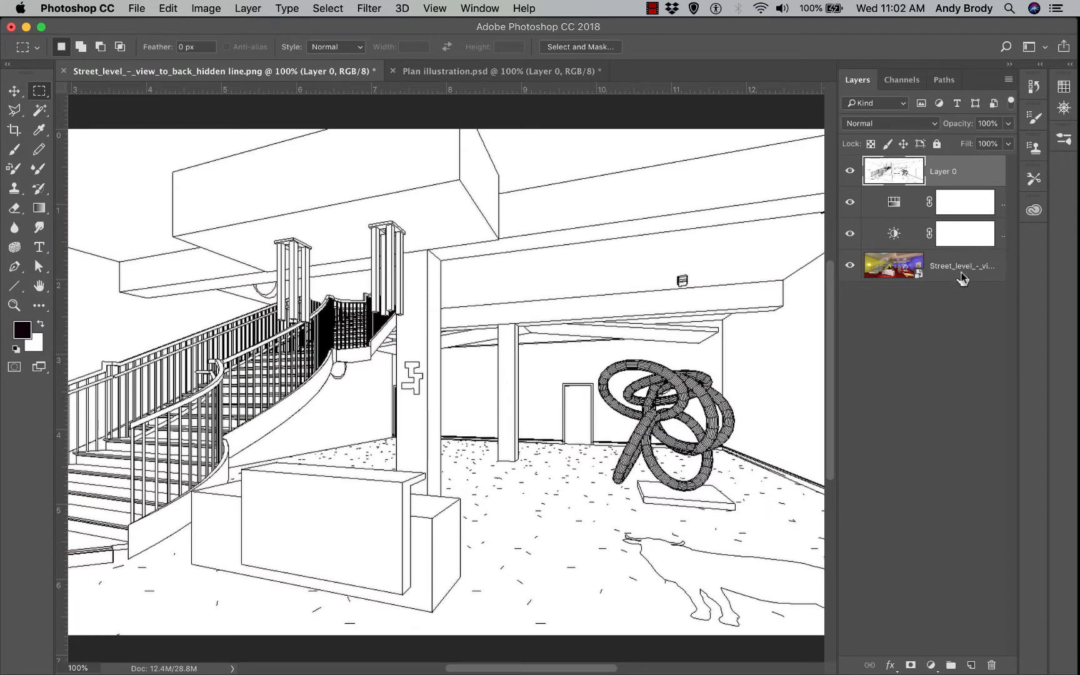
After testing opacity values, set Layer 0 to Multiply blending at 48% opacity
left_click(1008, 123)
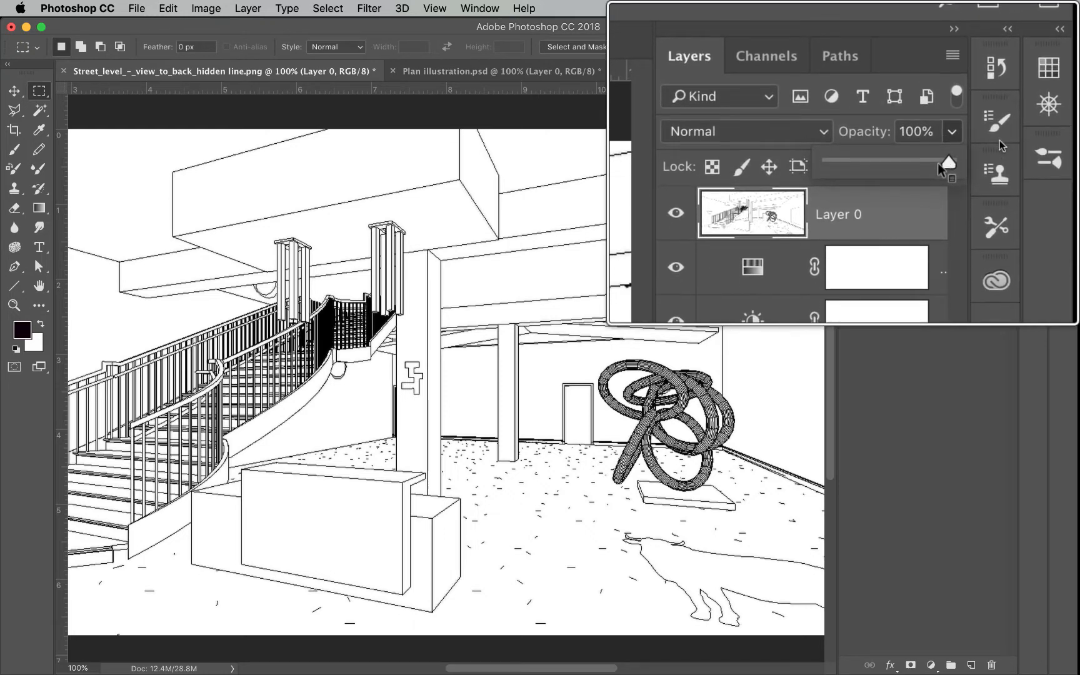
left_click_drag(982, 139, 973, 141)
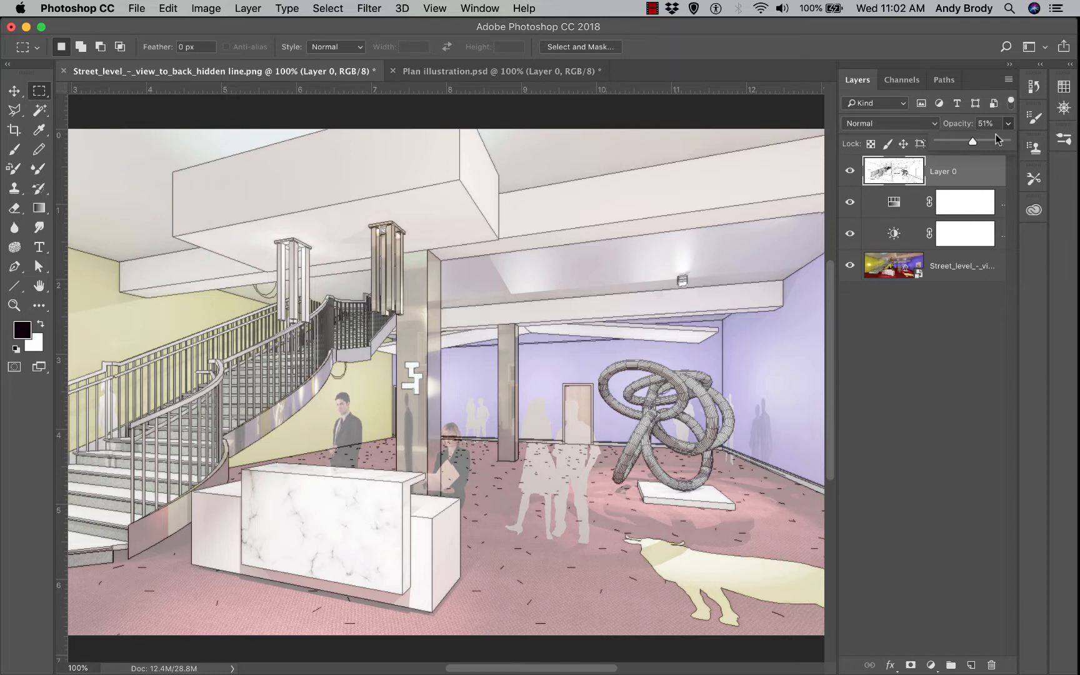
left_click_drag(971, 140, 1006, 143)
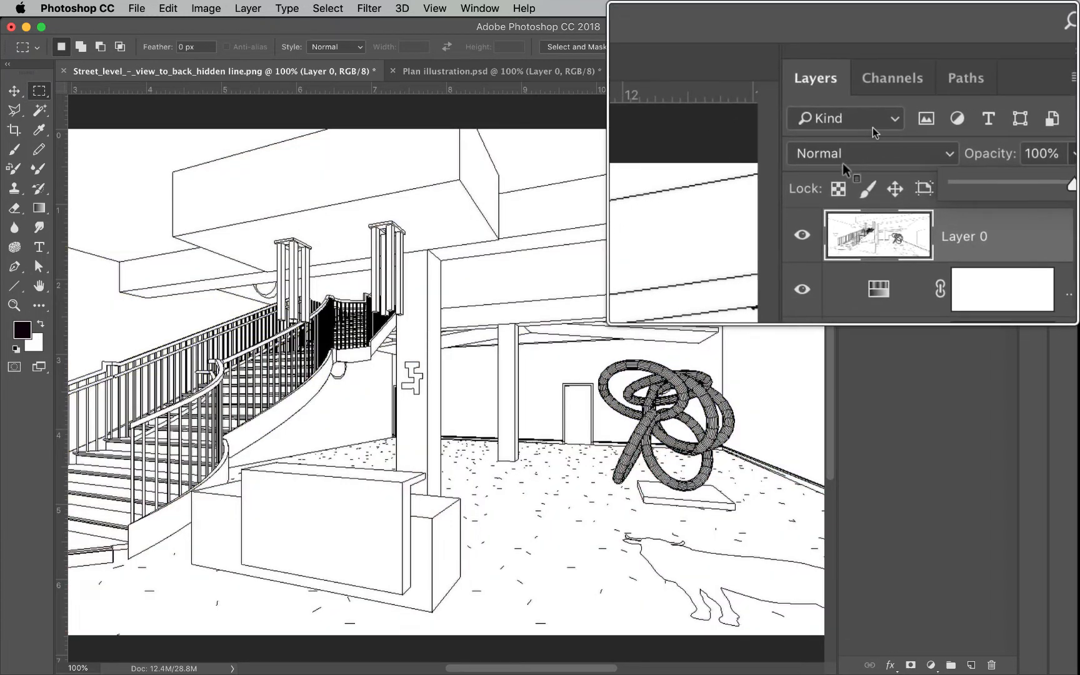
left_click(900, 123)
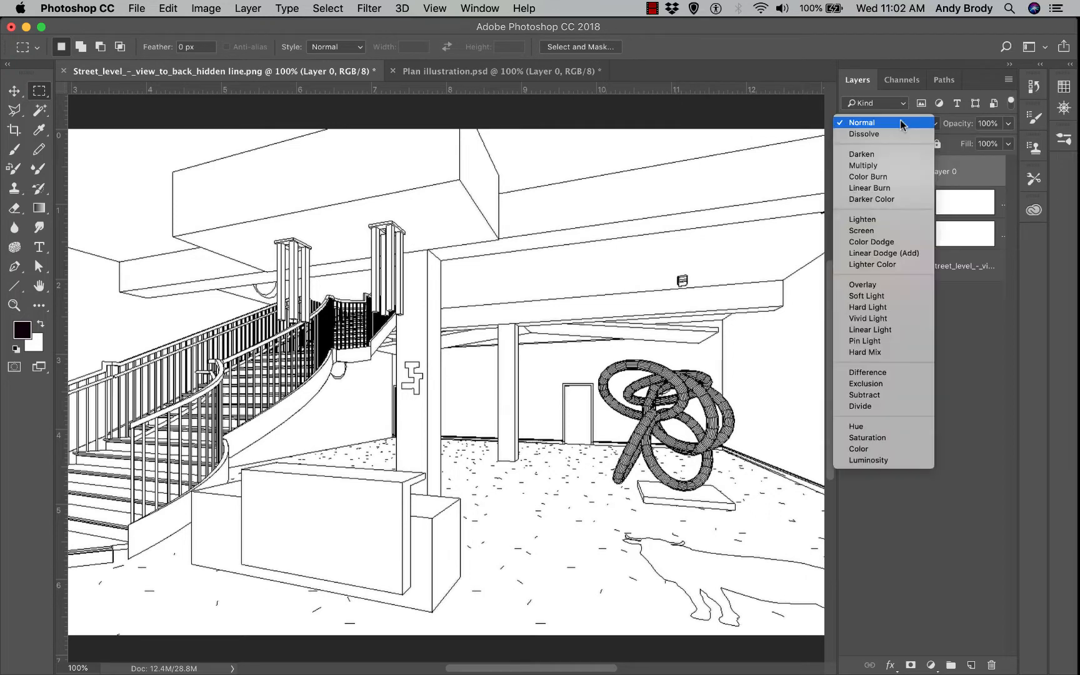
left_click(873, 167)
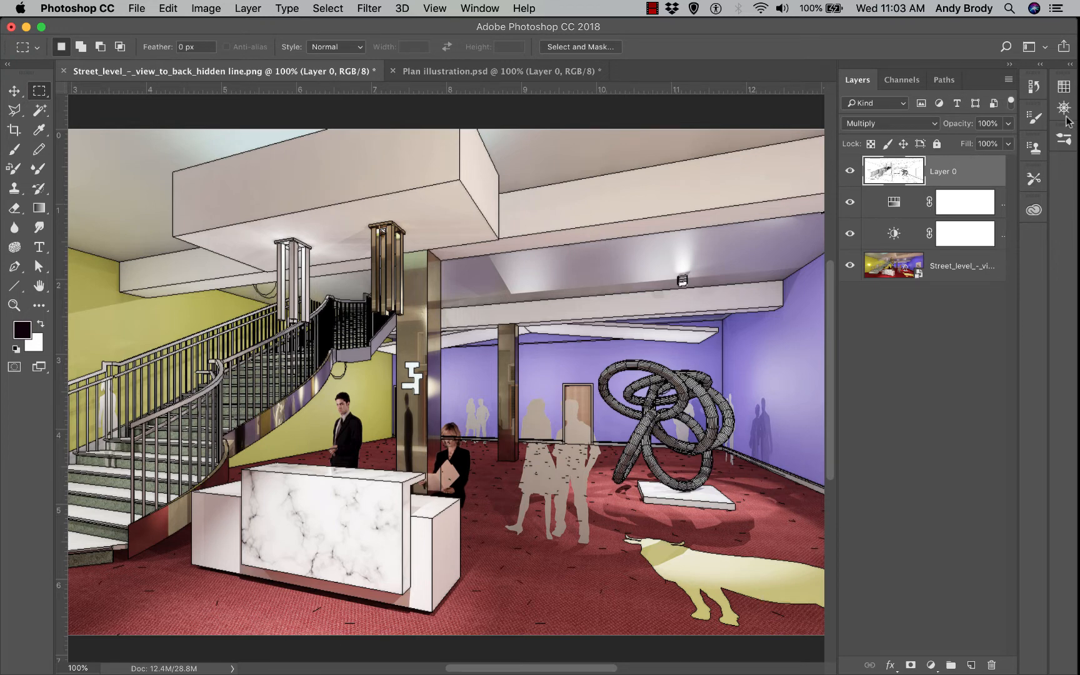
left_click(1008, 124)
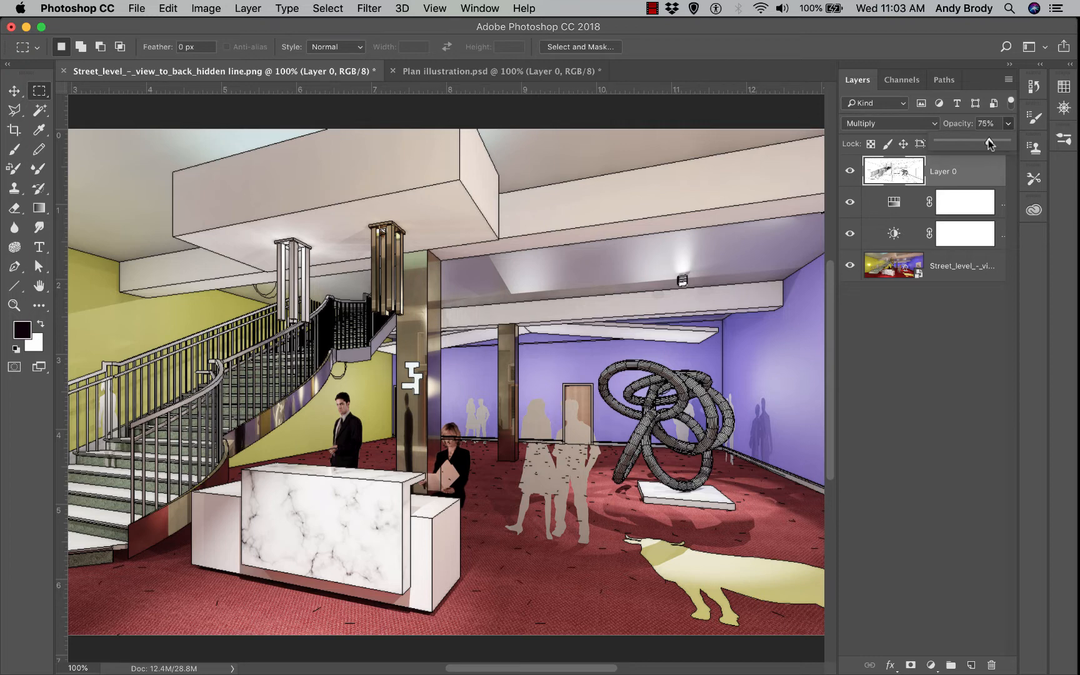
left_click_drag(974, 143, 971, 143)
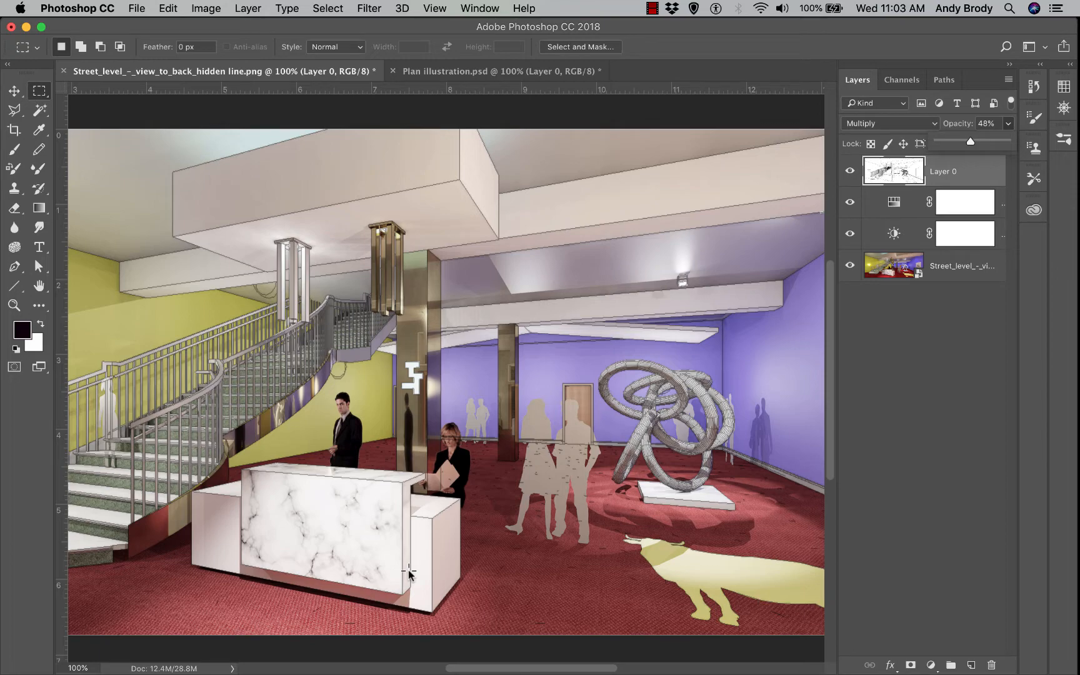
key("super+Tab")
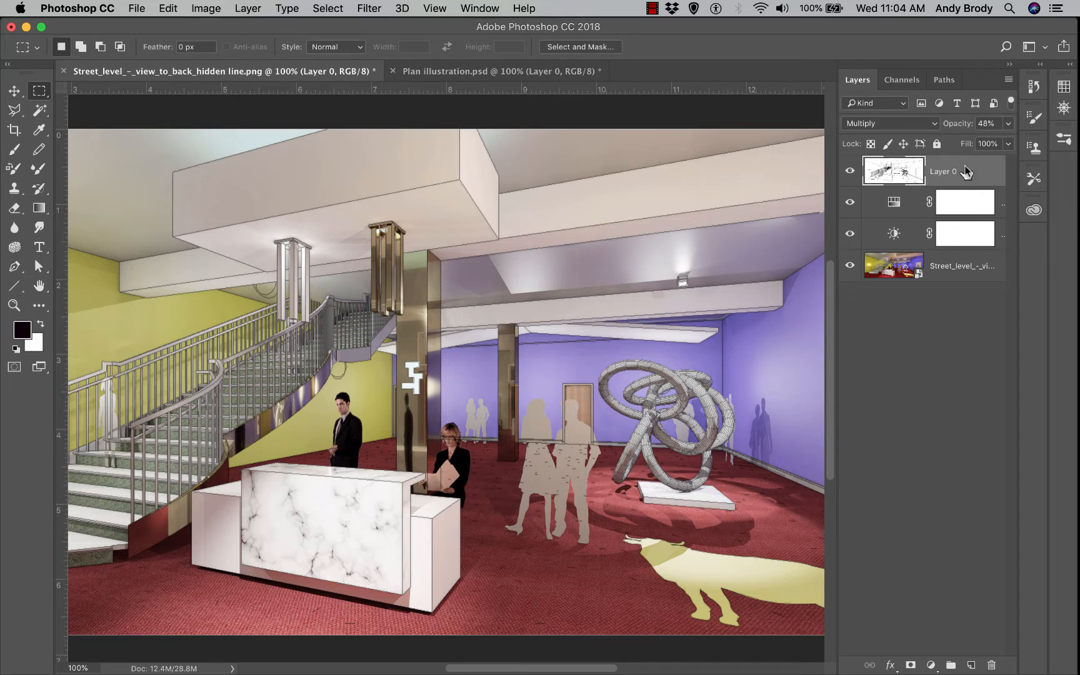
Duplicate Layer 0 as Layer 0 copy at Normal blending, 100% opacity, and fit the image on screen
right_click(966, 171)
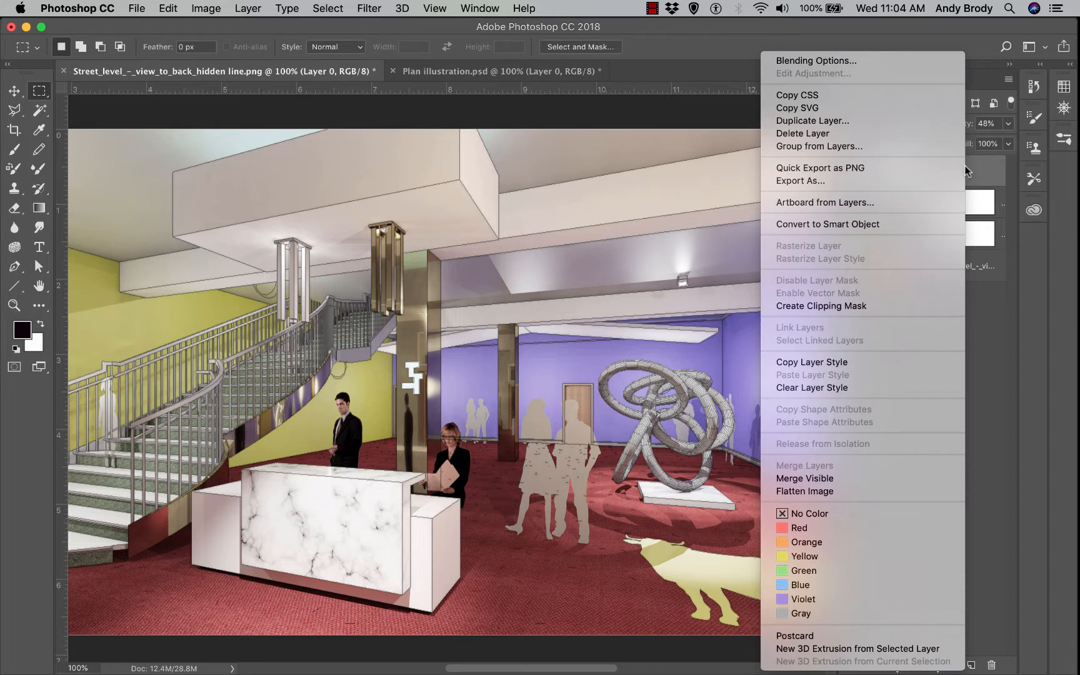
left_click(873, 125)
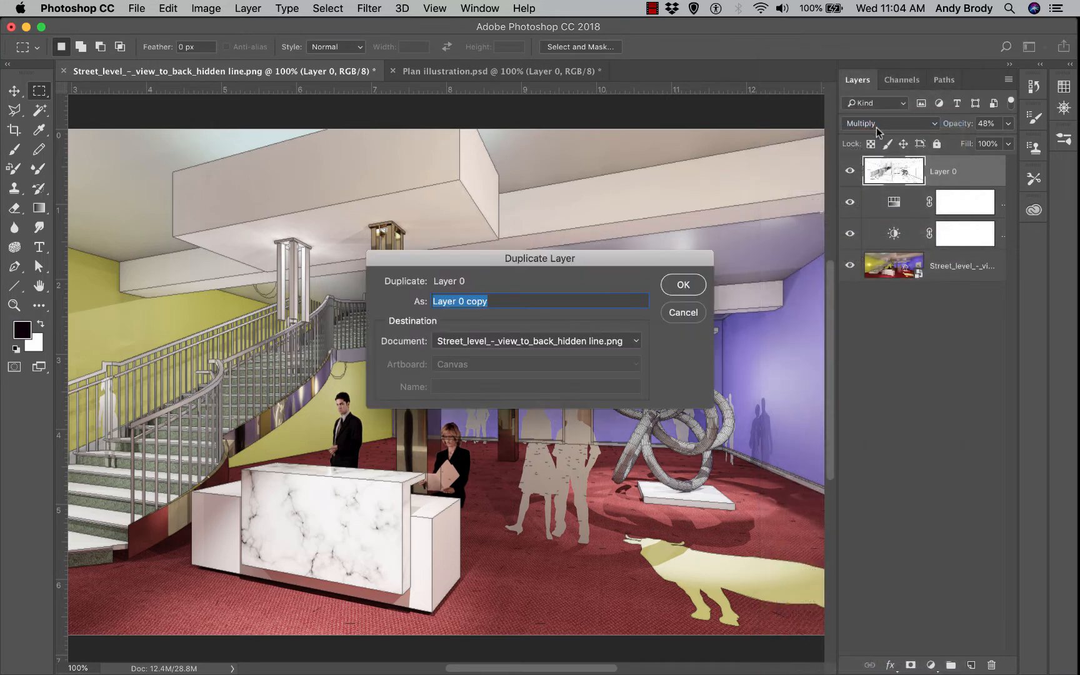
left_click(670, 287)
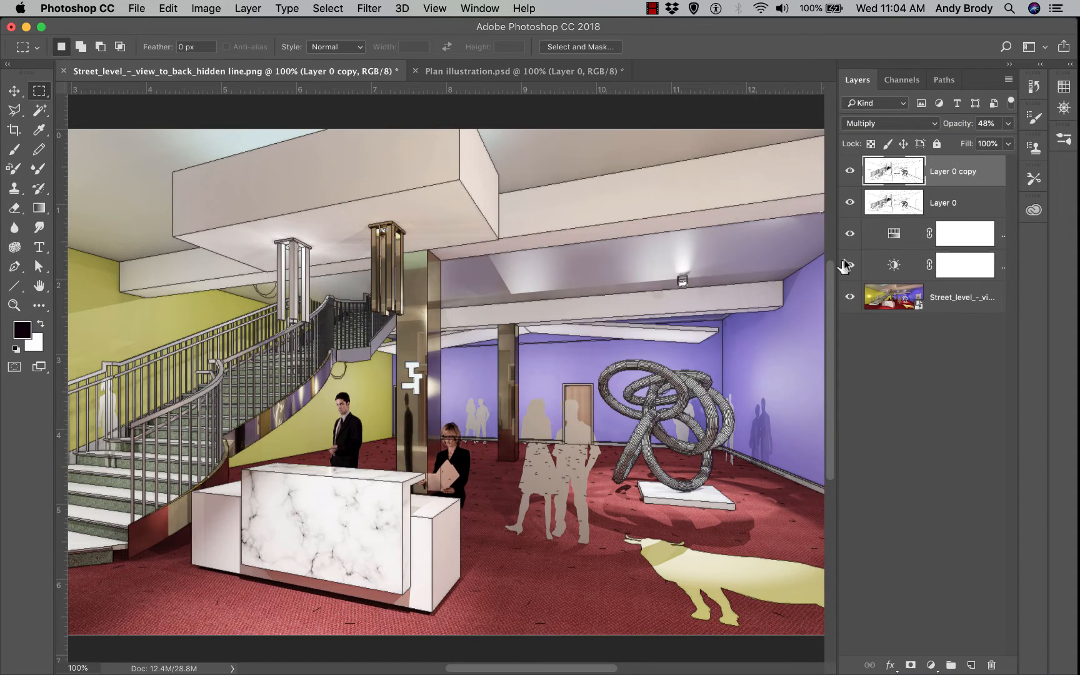
left_click(869, 124)
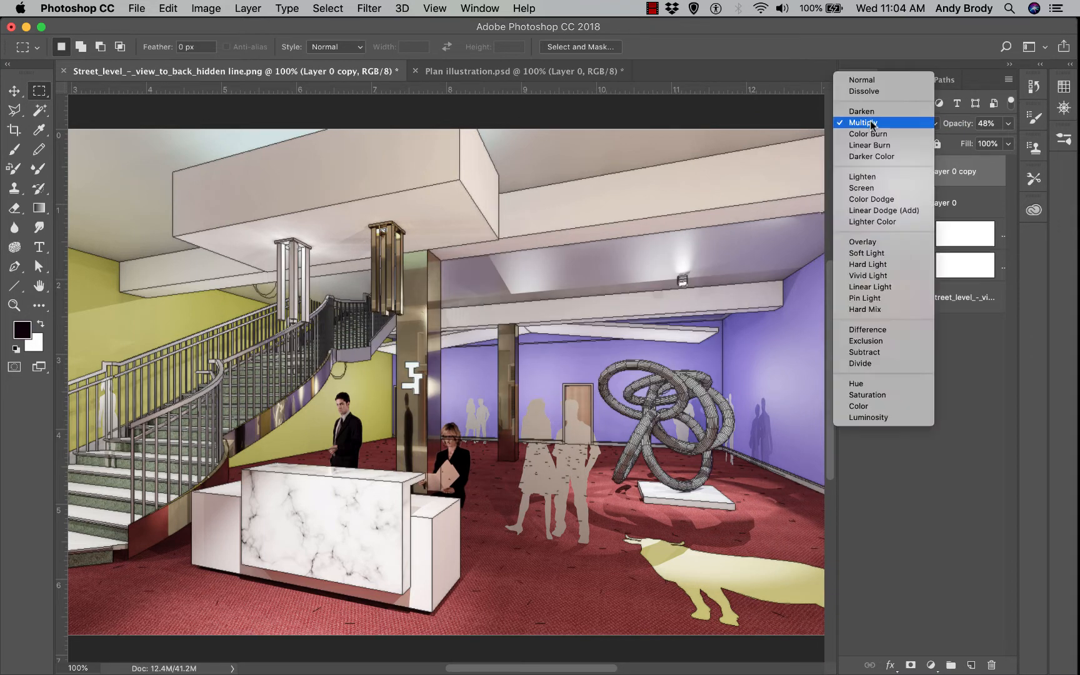
left_click(874, 81)
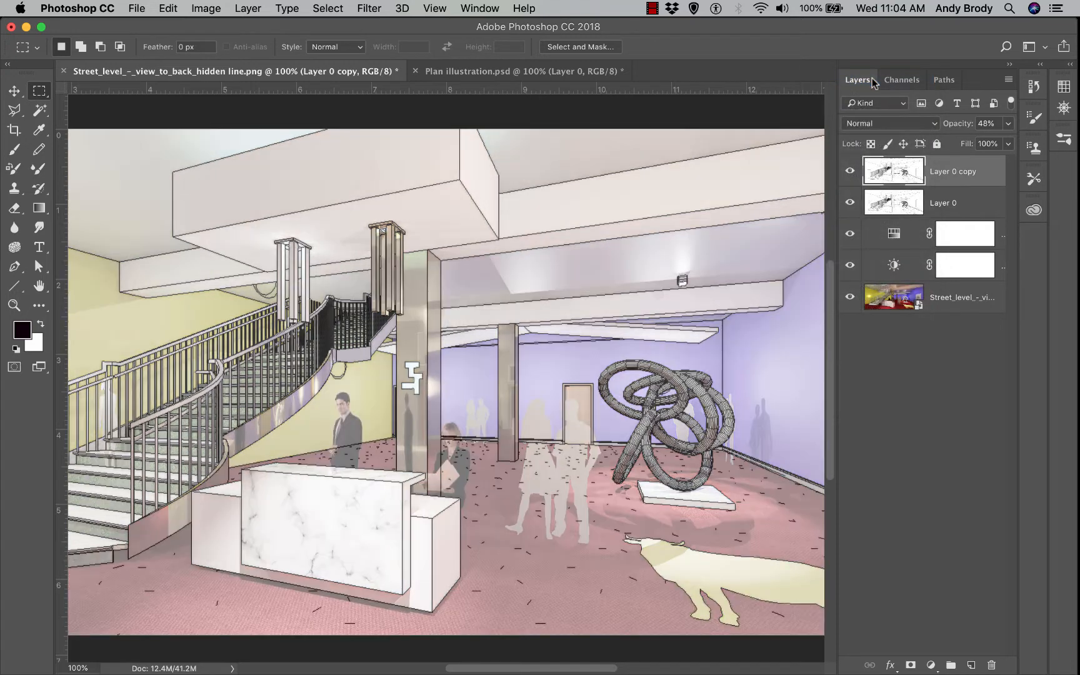
left_click(1009, 124)
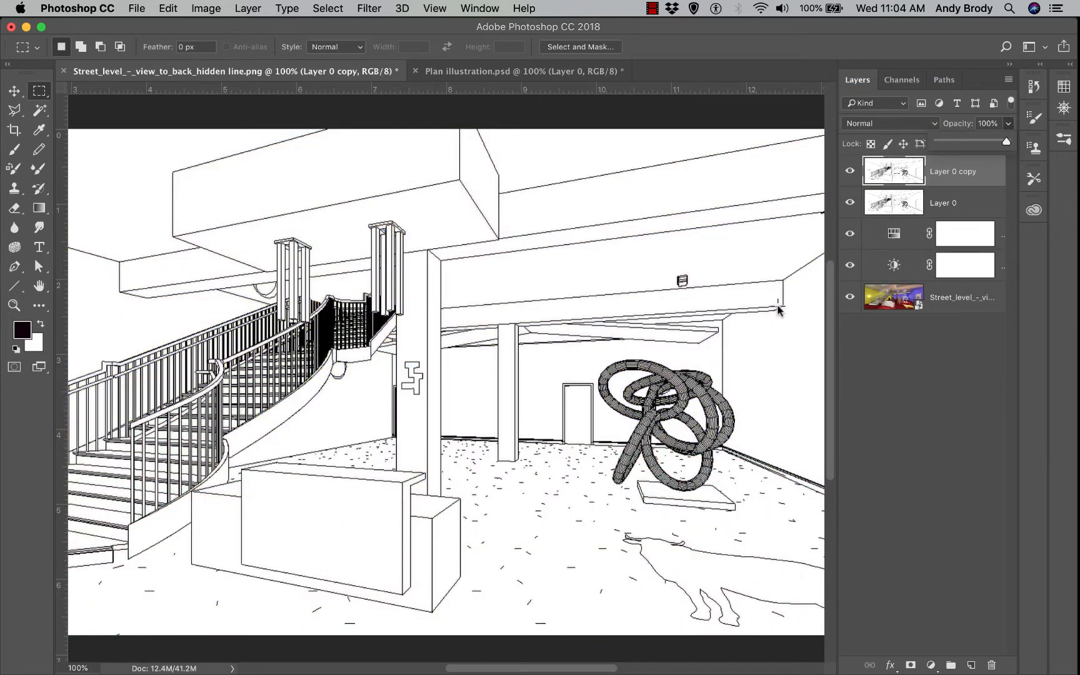
key("v")
key("super+0")
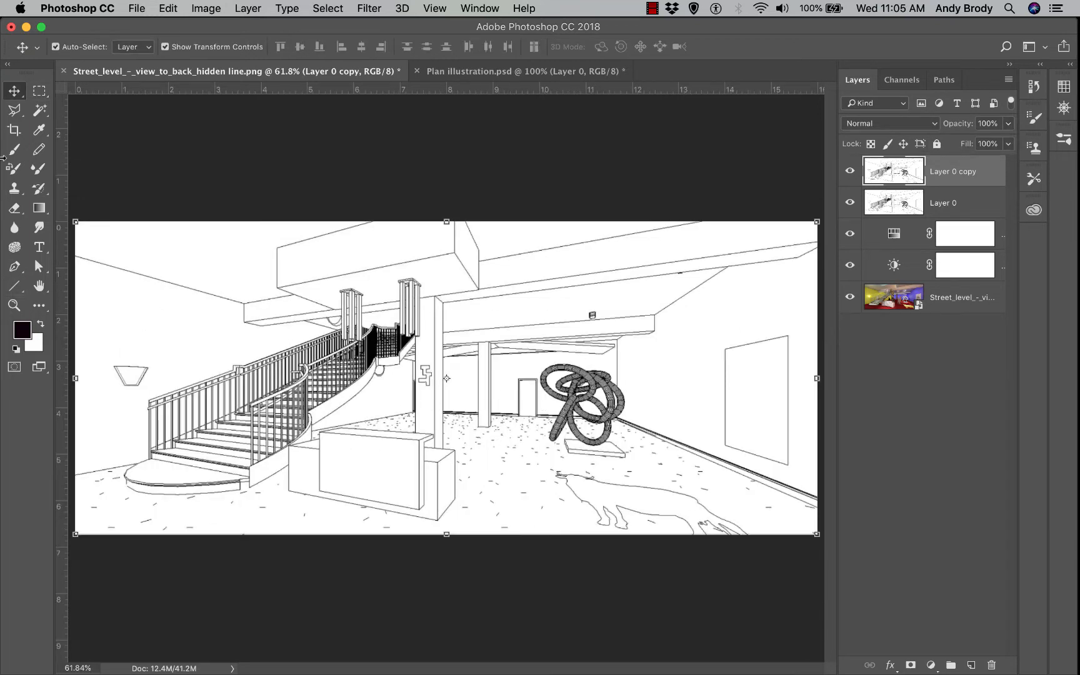
Draw an elliptical marquee across the lobby centre, trial-delete inside it, then undo back to the selection
left_click(39, 90)
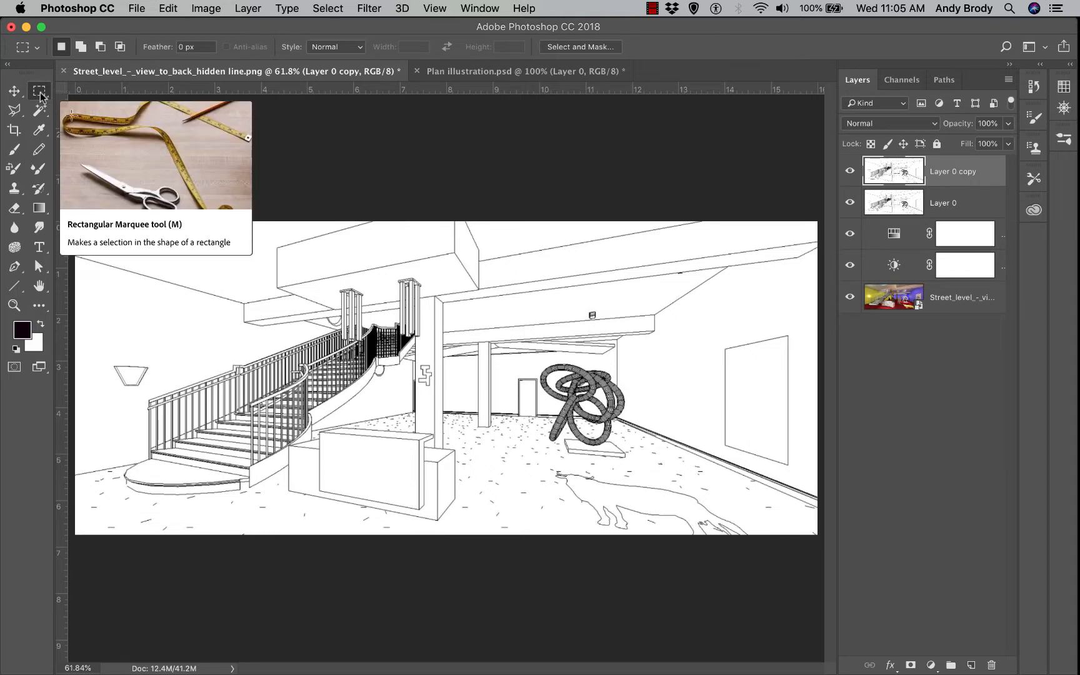
left_click(39, 92)
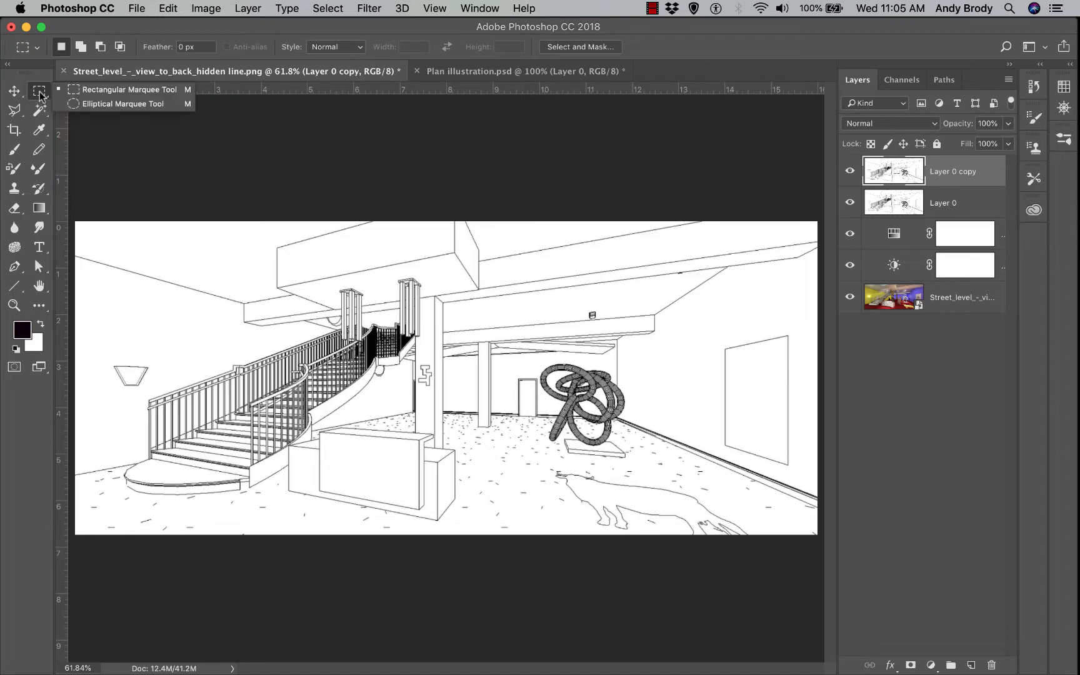
left_click(91, 105)
left_click_drag(130, 248, 777, 516)
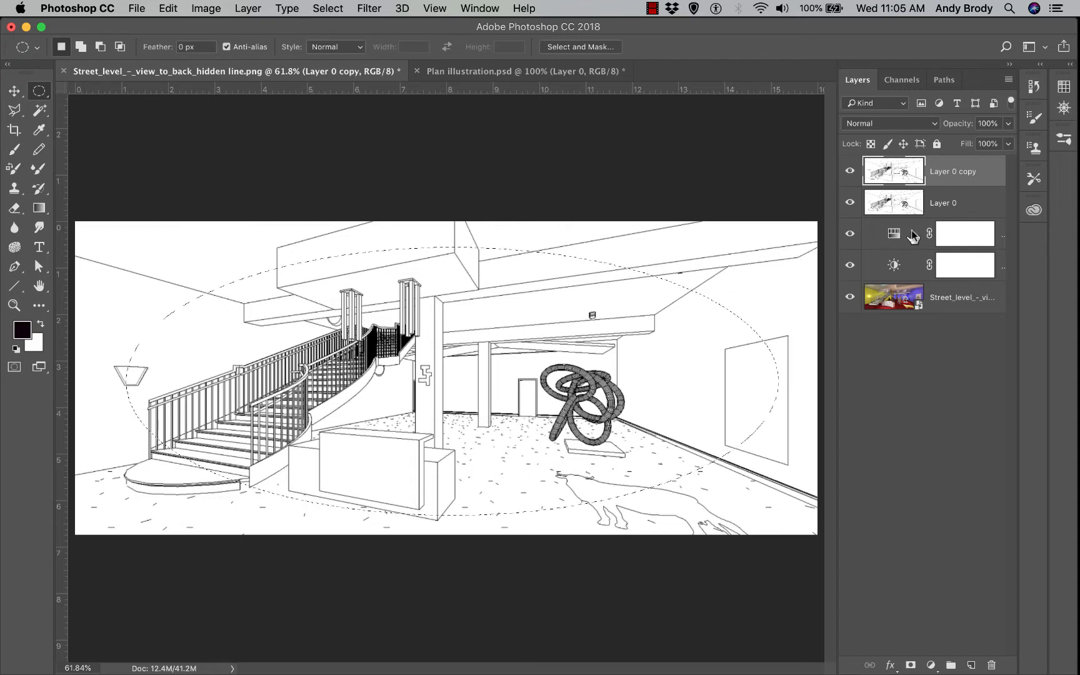
key("Delete")
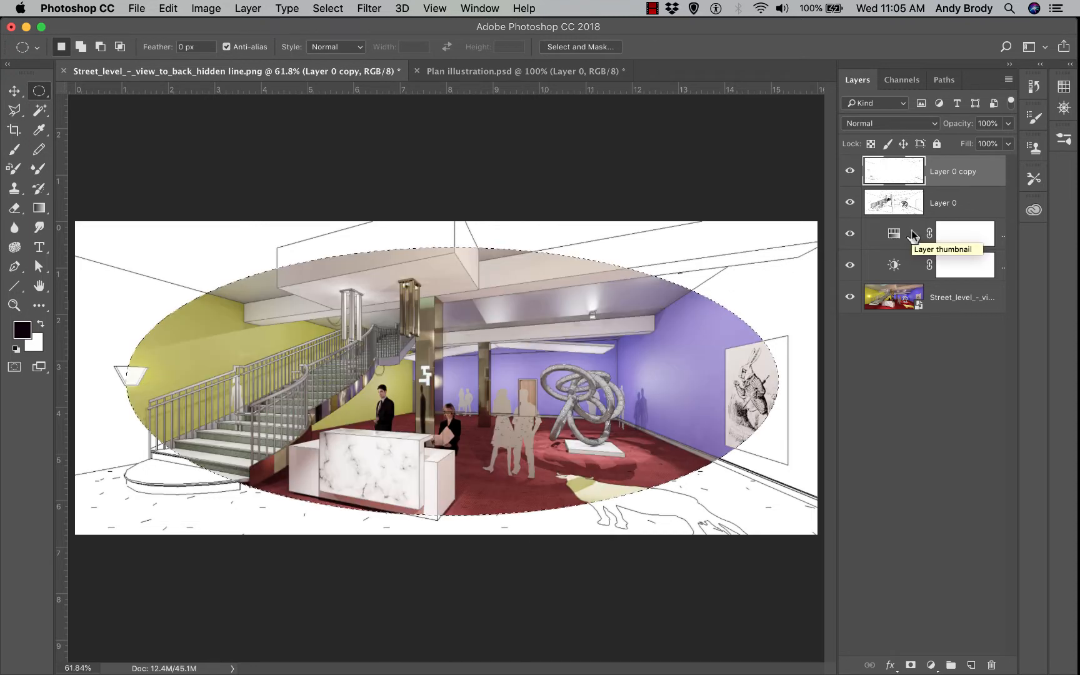
key("super+d")
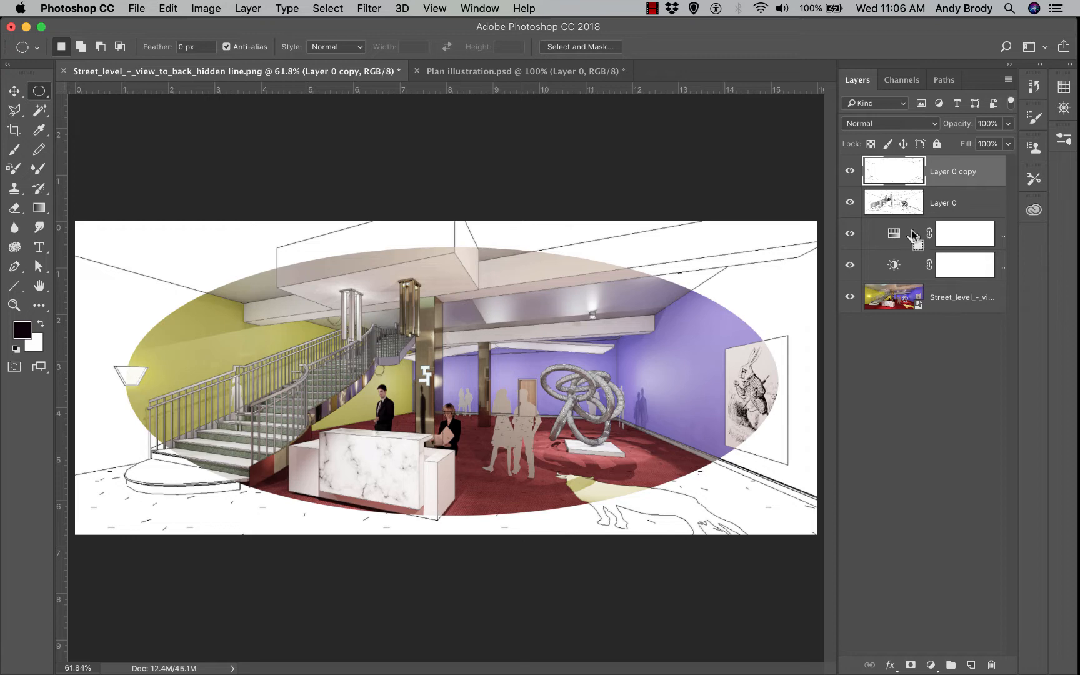
key("super+alt+z")
key("super+alt+z")
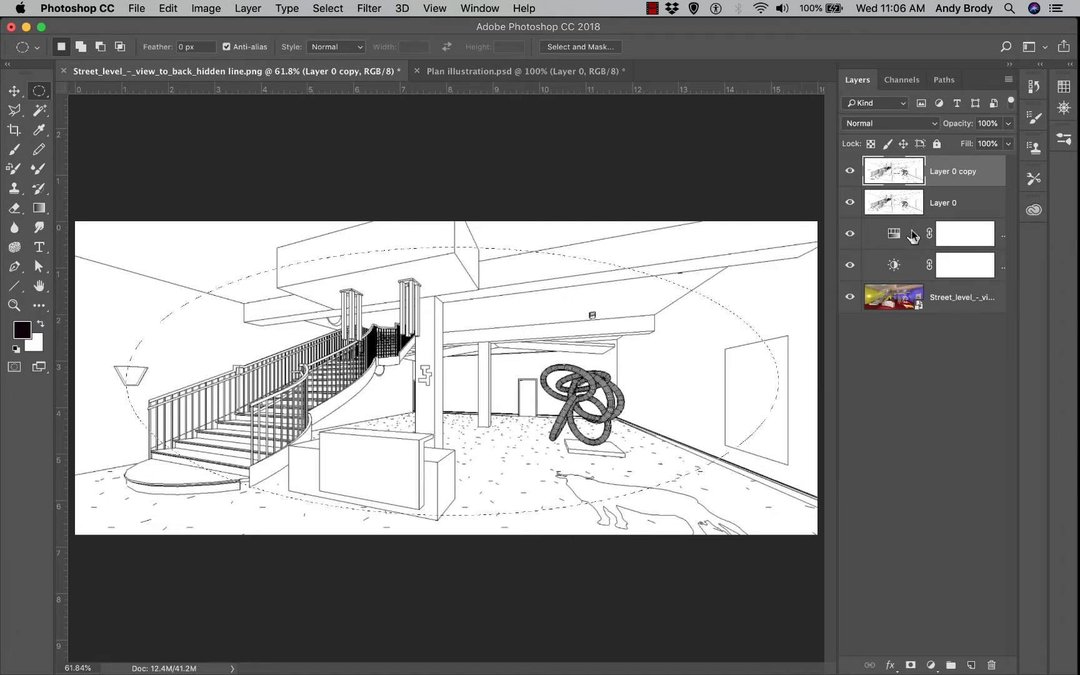
Feather the oval selection by 75 px, delete it from Layer 0 copy, and deselect
right_click(570, 265)
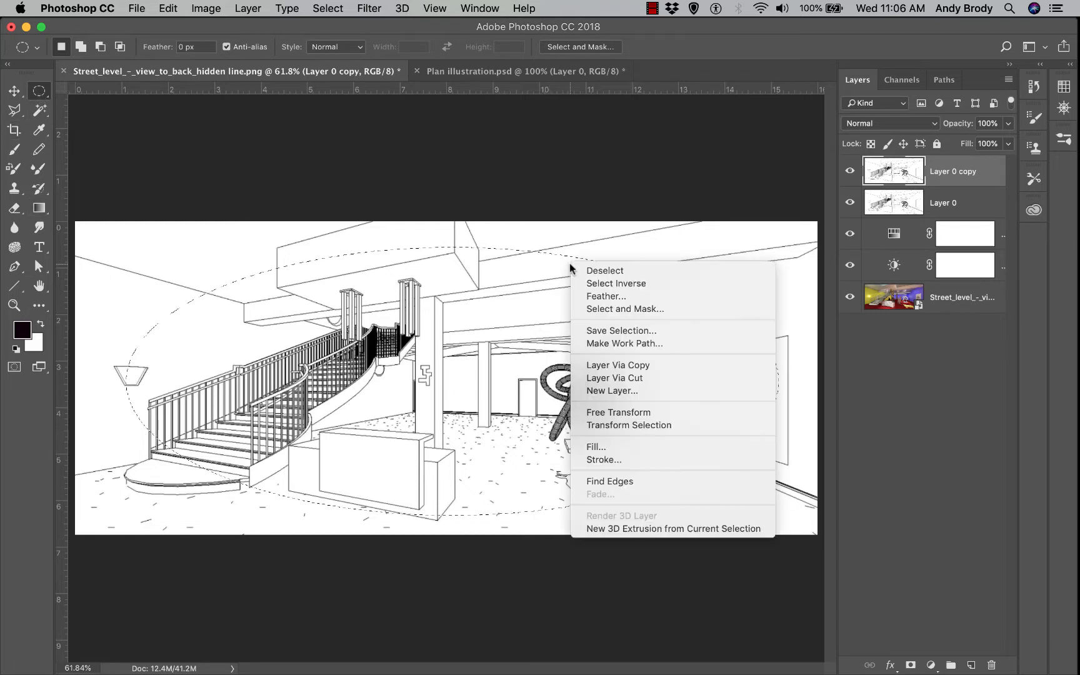
left_click(603, 297)
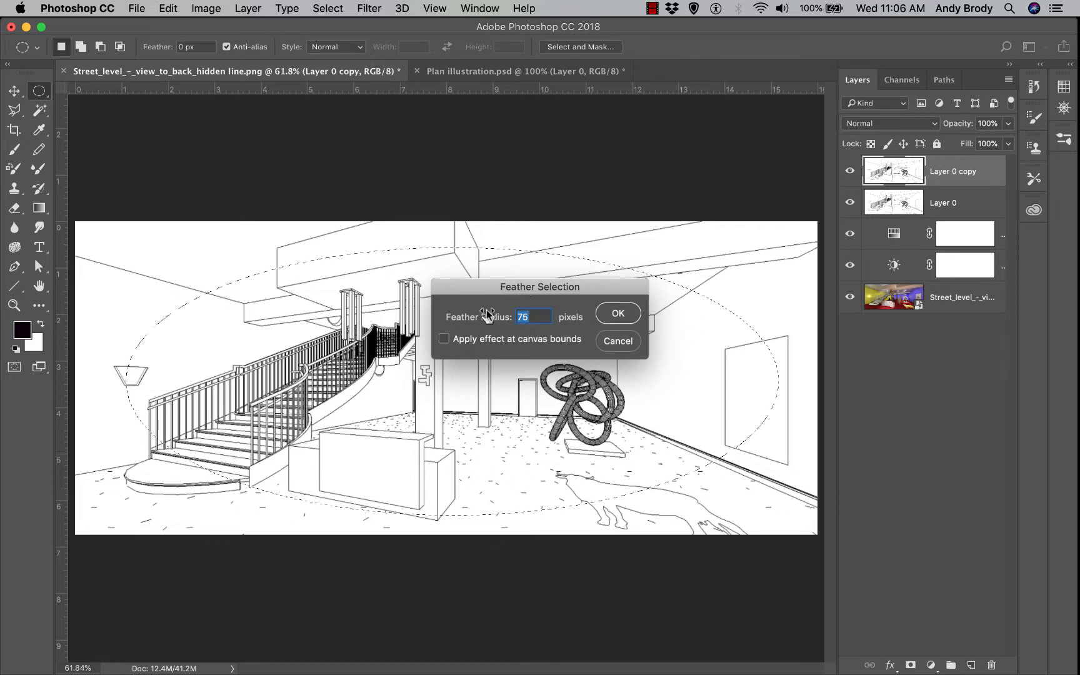
left_click(628, 323)
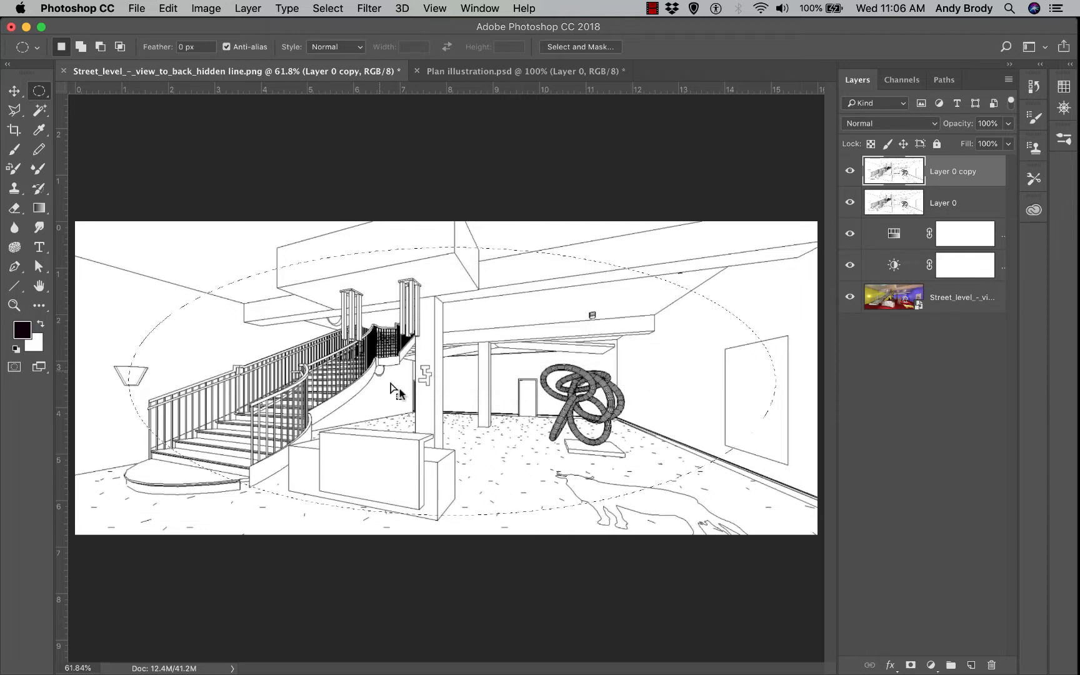
key("Delete")
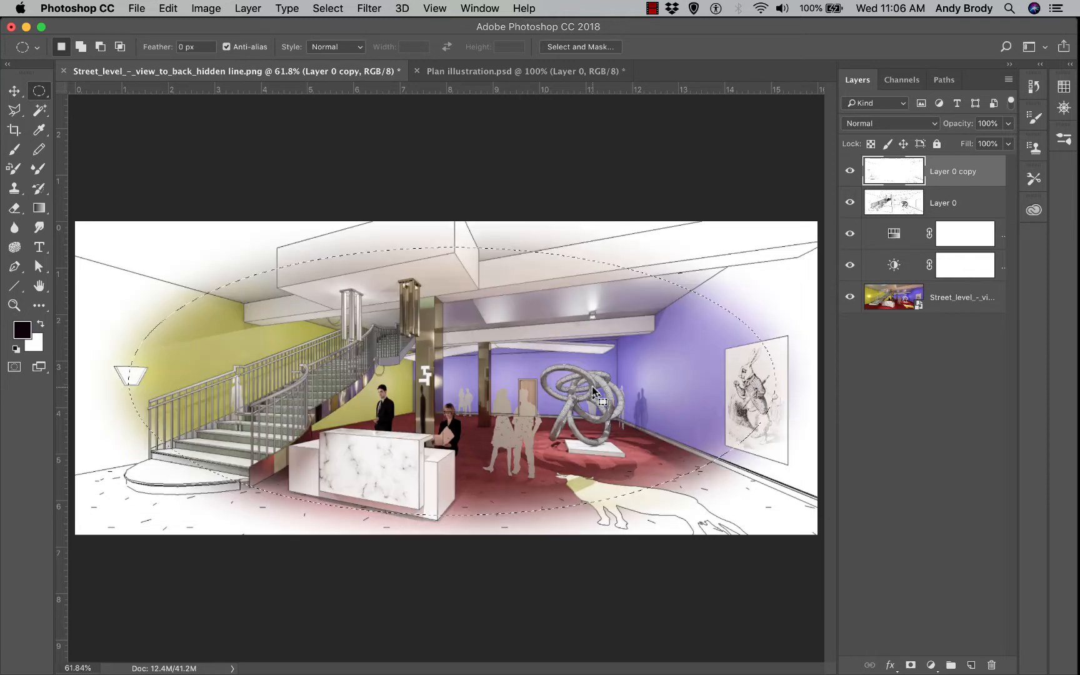
key("super+d")
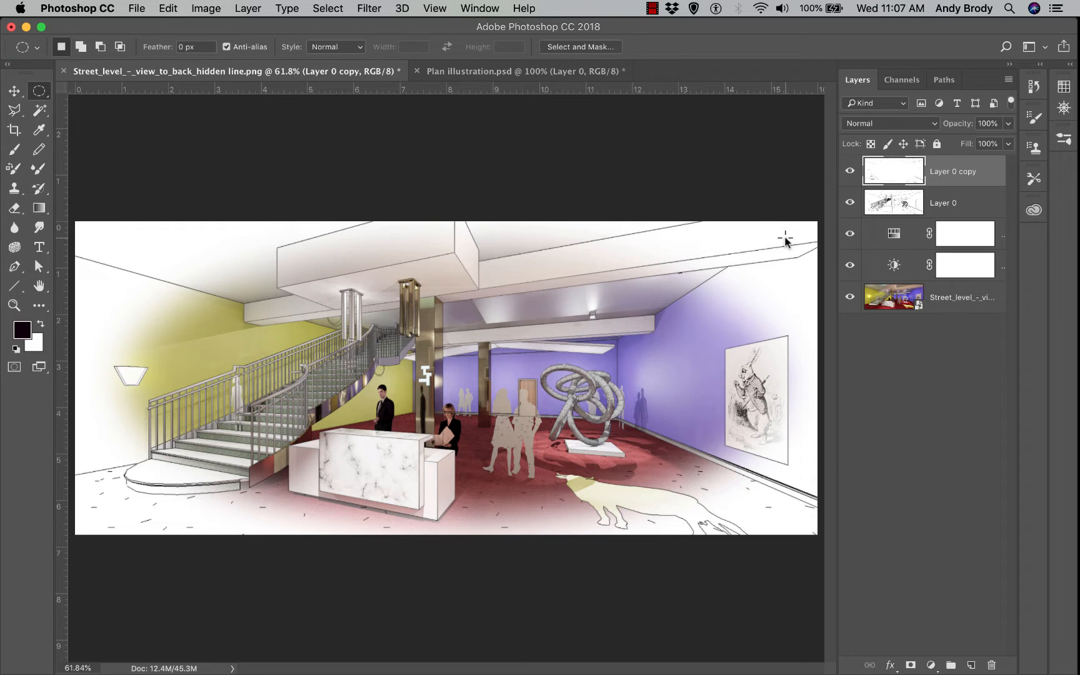
Add an Invert adjustment layer at the top of the stack
left_click(930, 665)
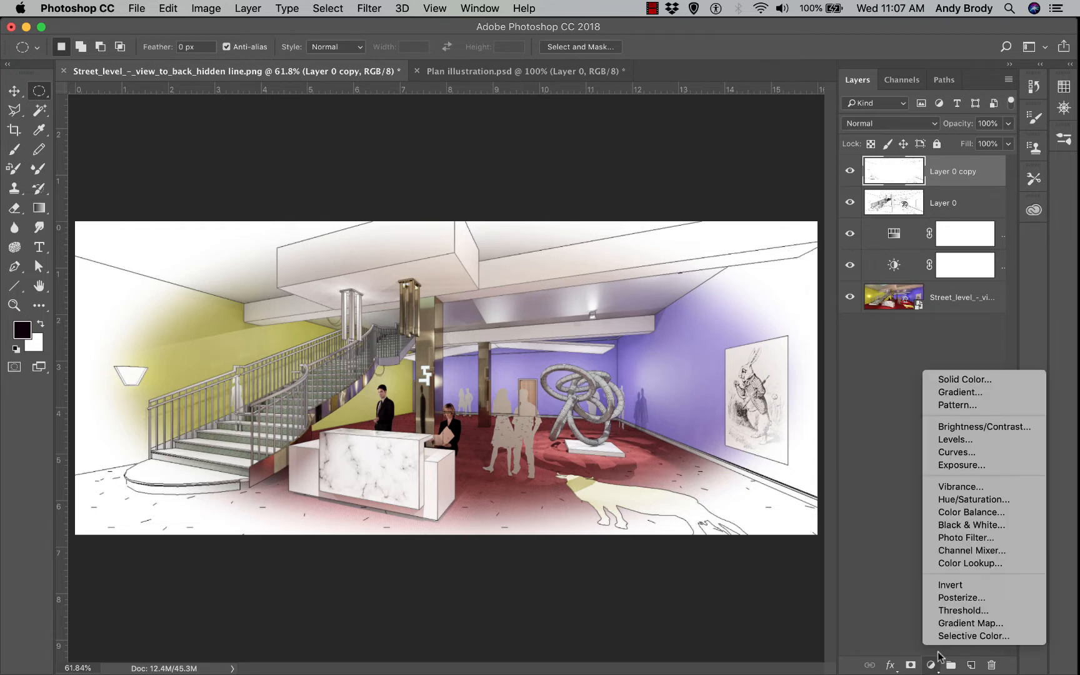
left_click(960, 588)
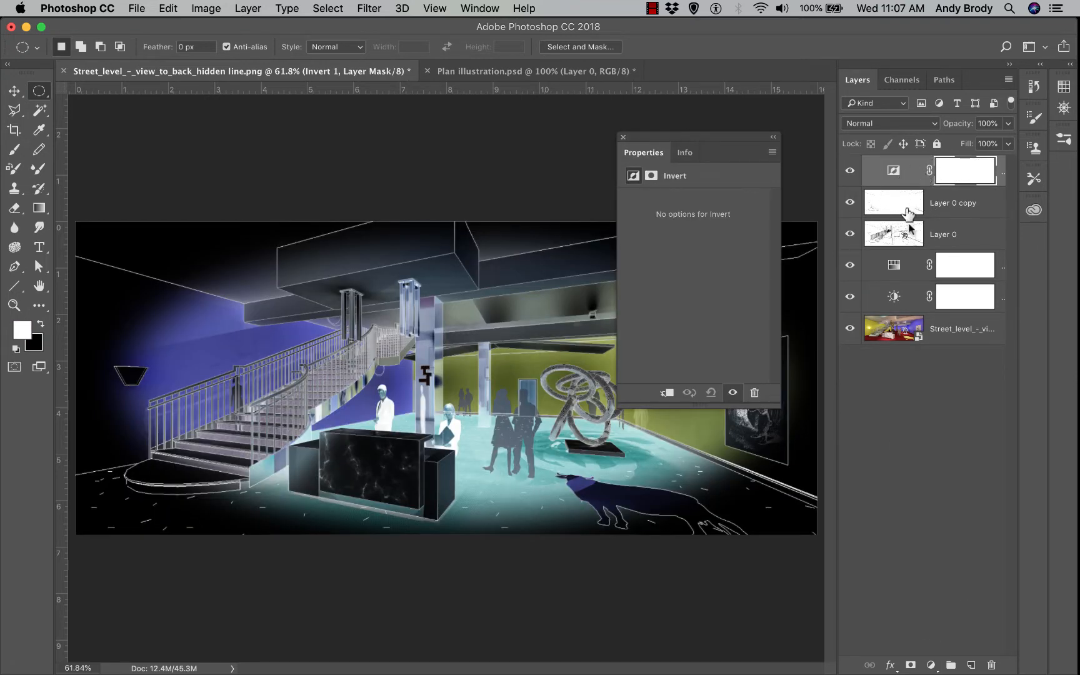
left_click(623, 138)
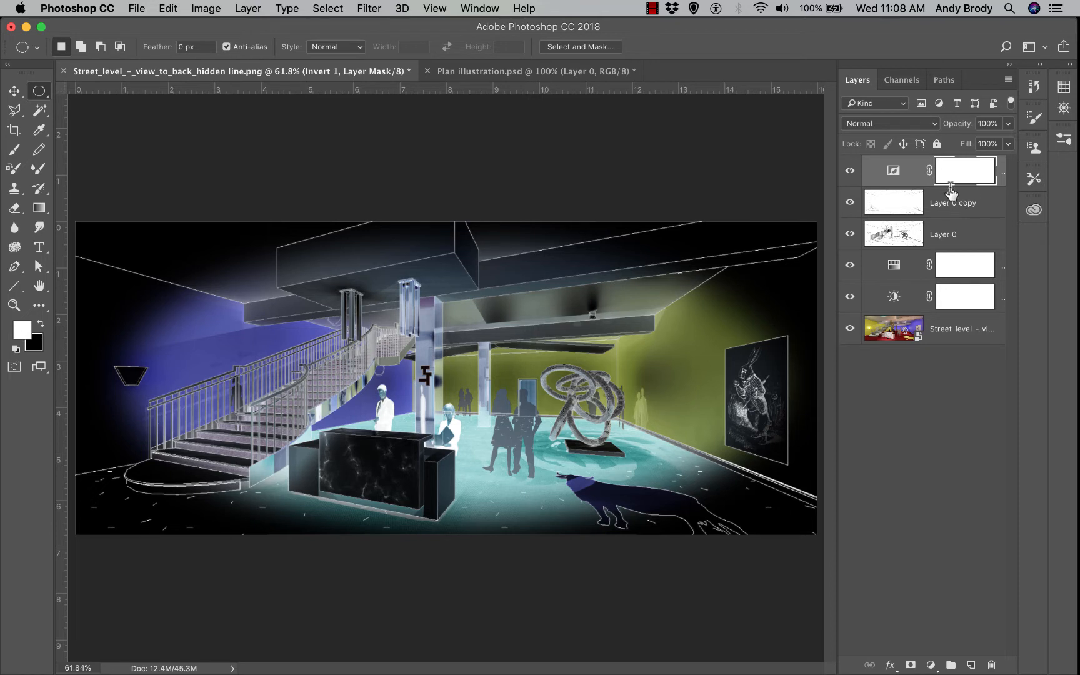
Clip the Invert layer to Layer 0 copy, compare it unclipped, then hide Layer 0 copy
left_click_drag(951, 188, 941, 187)
left_click(941, 186, "alt")
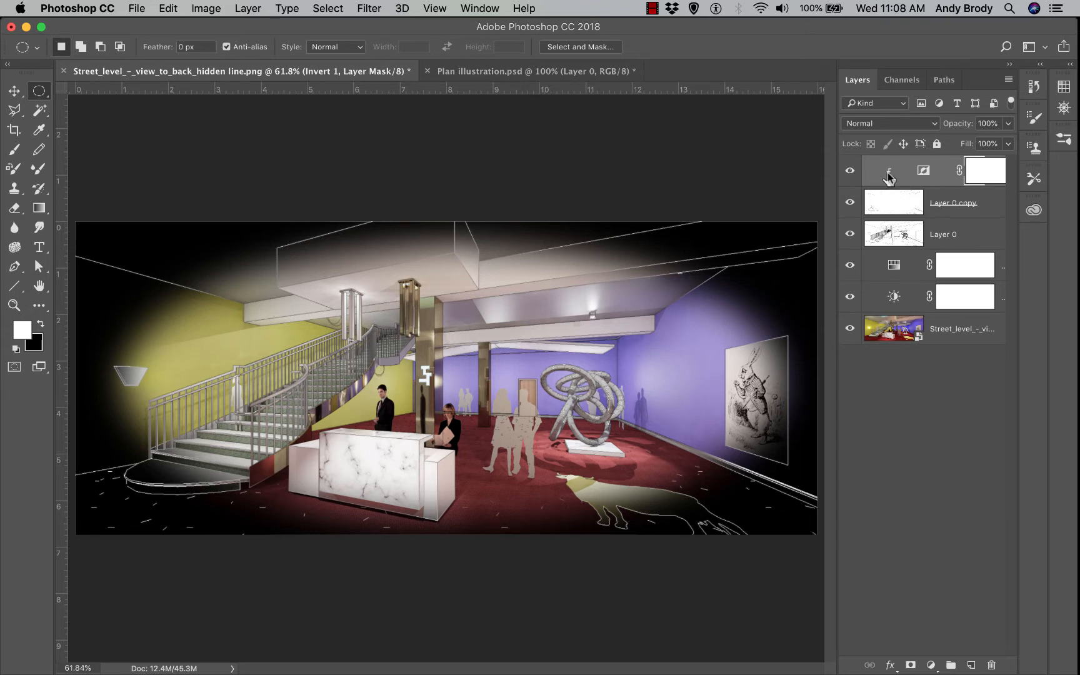
left_click(942, 186, "alt")
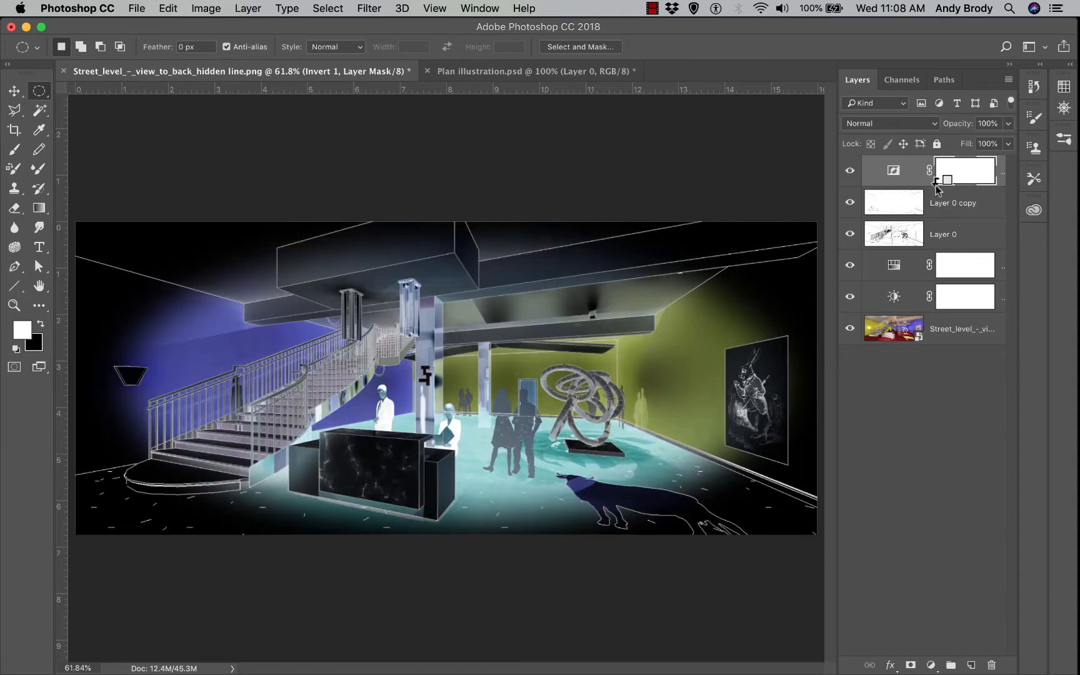
left_click(937, 187, "alt")
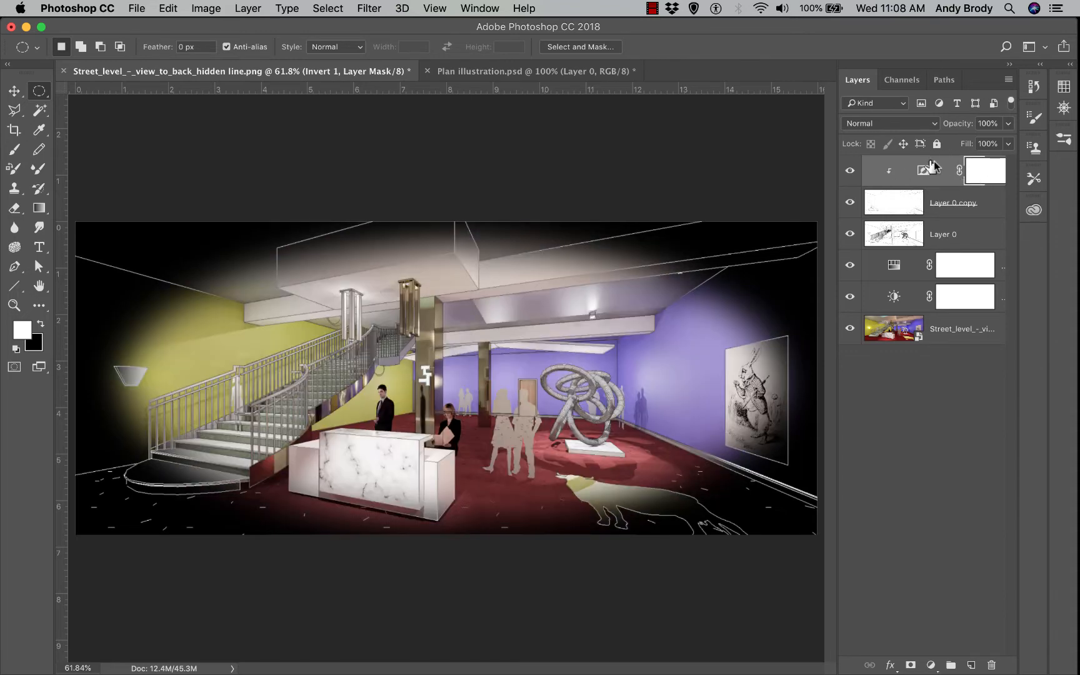
left_click(851, 203)
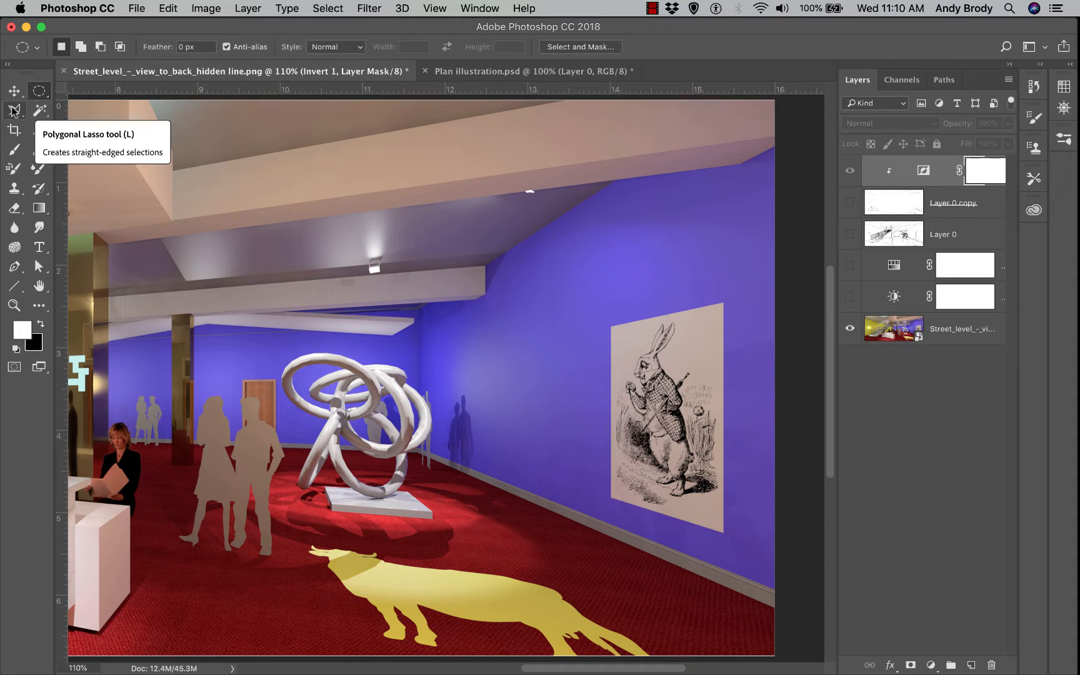
Draw a freehand Lasso beam from the small ceiling light around the rabbit poster
left_click(13, 110)
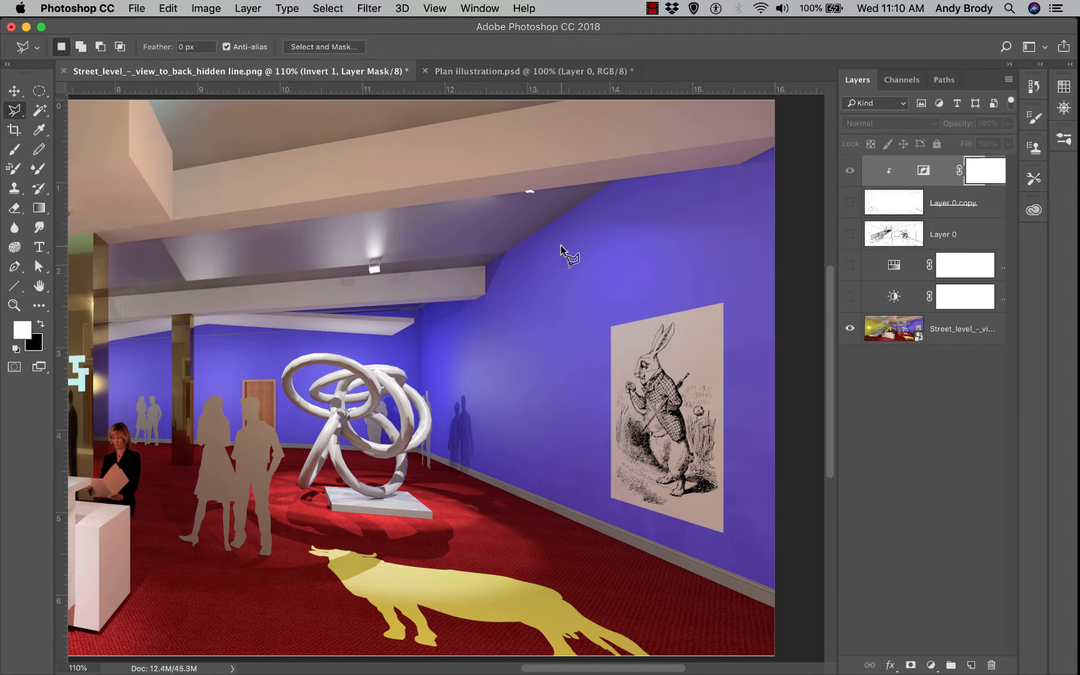
right_click(19, 114)
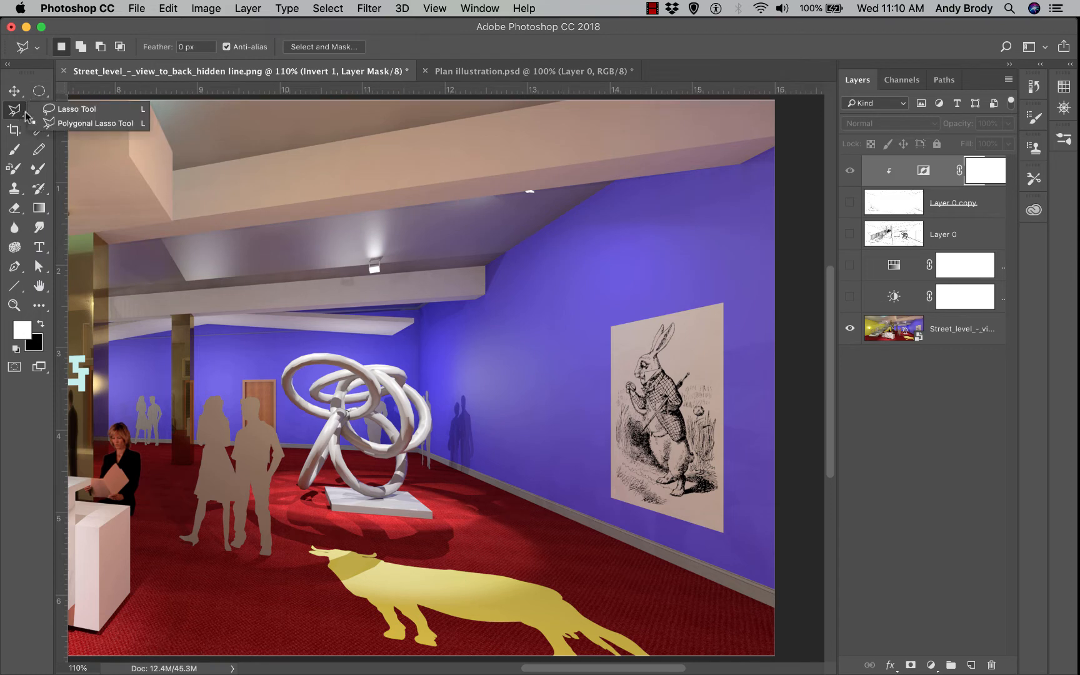
left_click(53, 115)
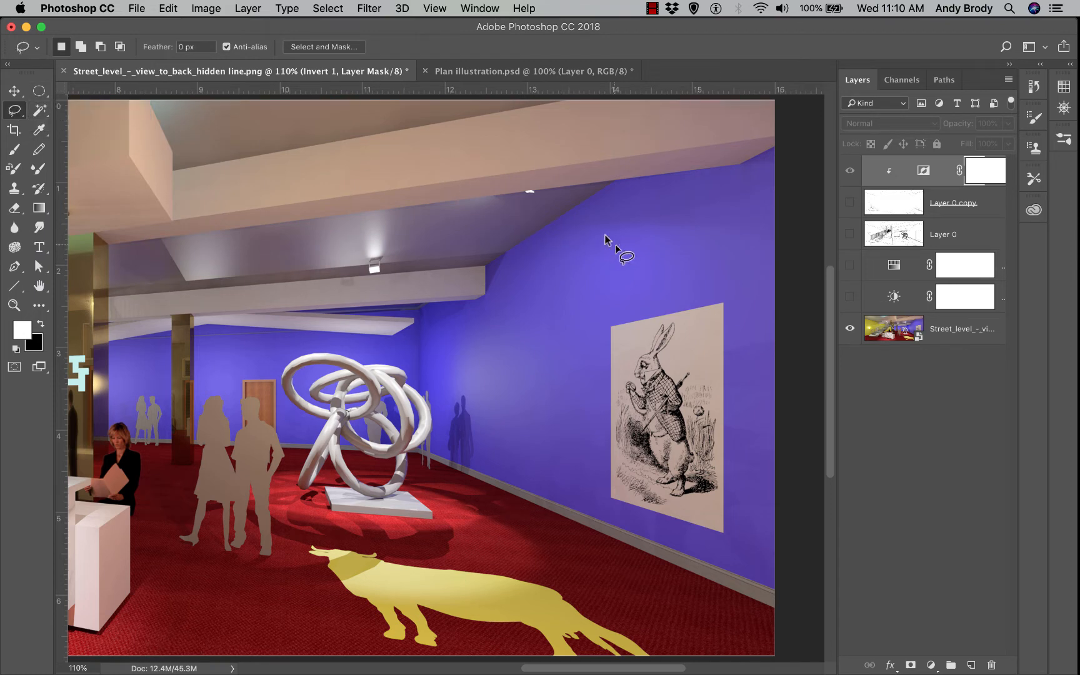
mouse_move(540, 190)
left_mouse_down()
mouse_move(700, 336)
mouse_move(722, 440)
mouse_move(707, 503)
mouse_move(687, 519)
mouse_move(643, 510)
mouse_move(606, 481)
mouse_move(588, 332)
mouse_move(518, 201)
mouse_move(542, 196)
left_mouse_up()
Feather the beam selection by 25 pixels
right_click(610, 273)
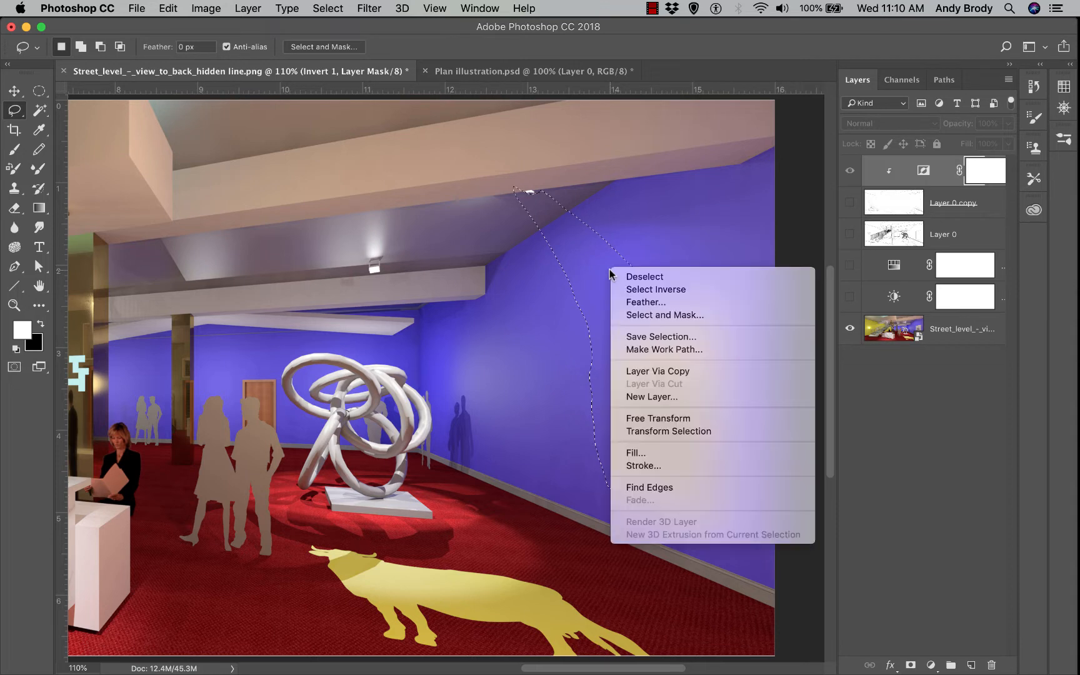
left_click(631, 302)
type("25")
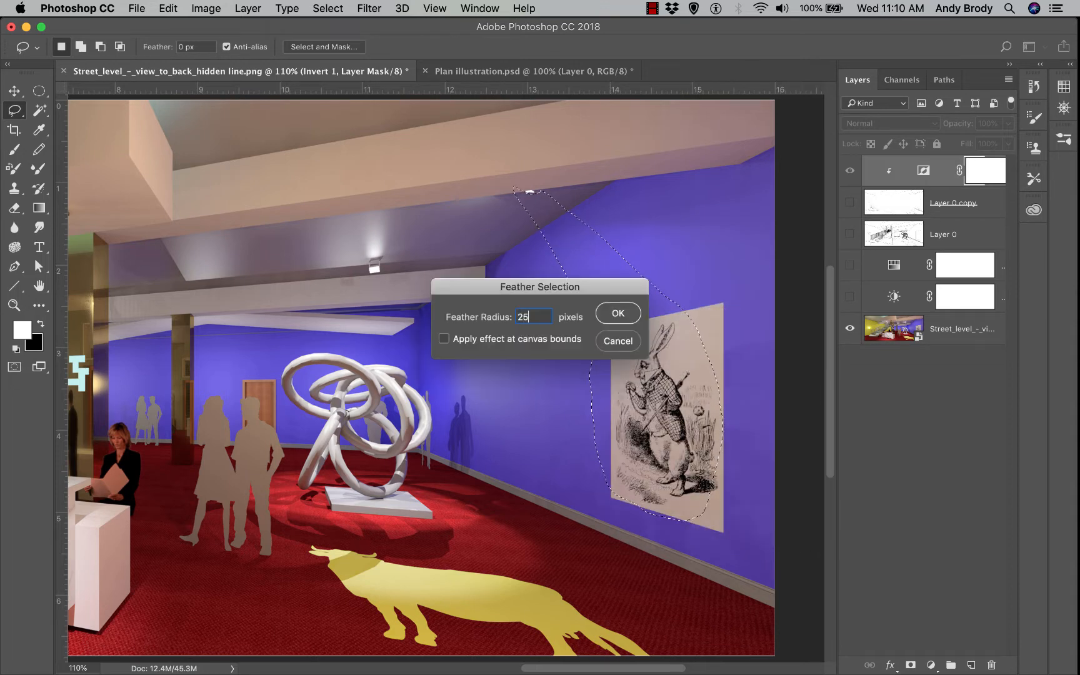
key("Return")
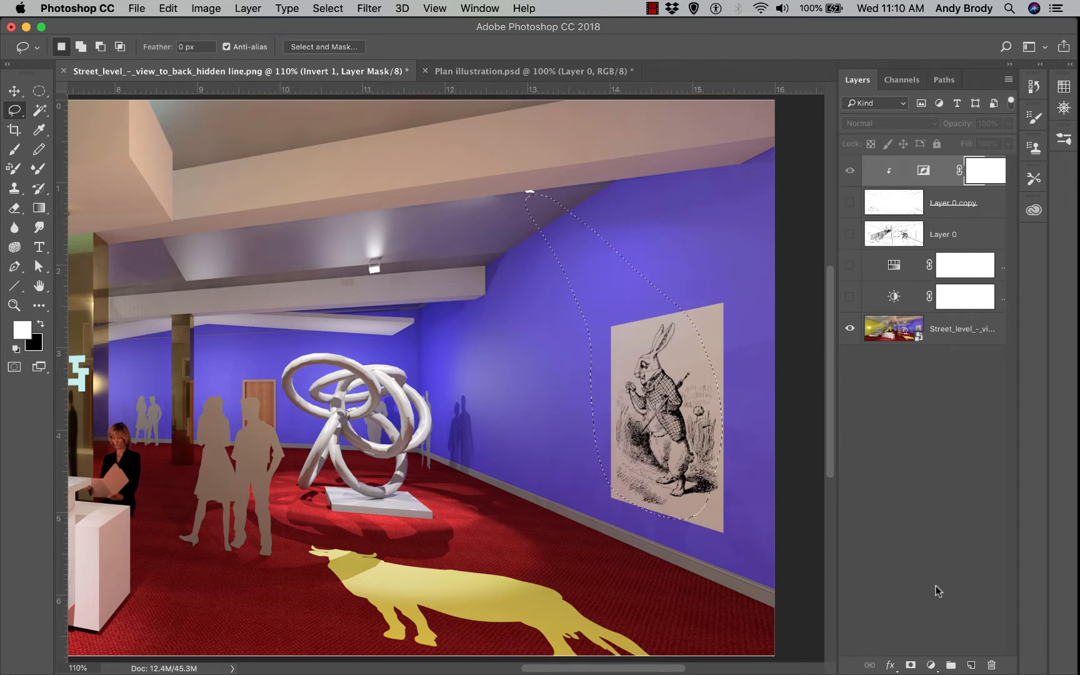
left_click(931, 665)
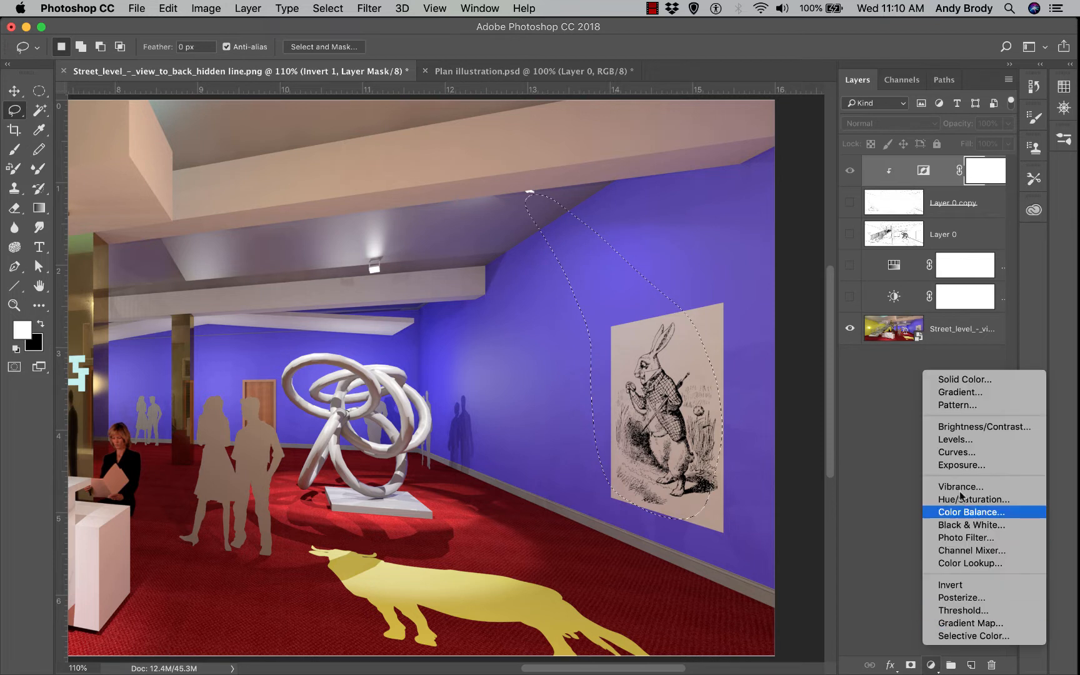
Add a Brightness/Contrast layer boosting brightness to about 120 in the beam, then reselect the beam
left_click(964, 430)
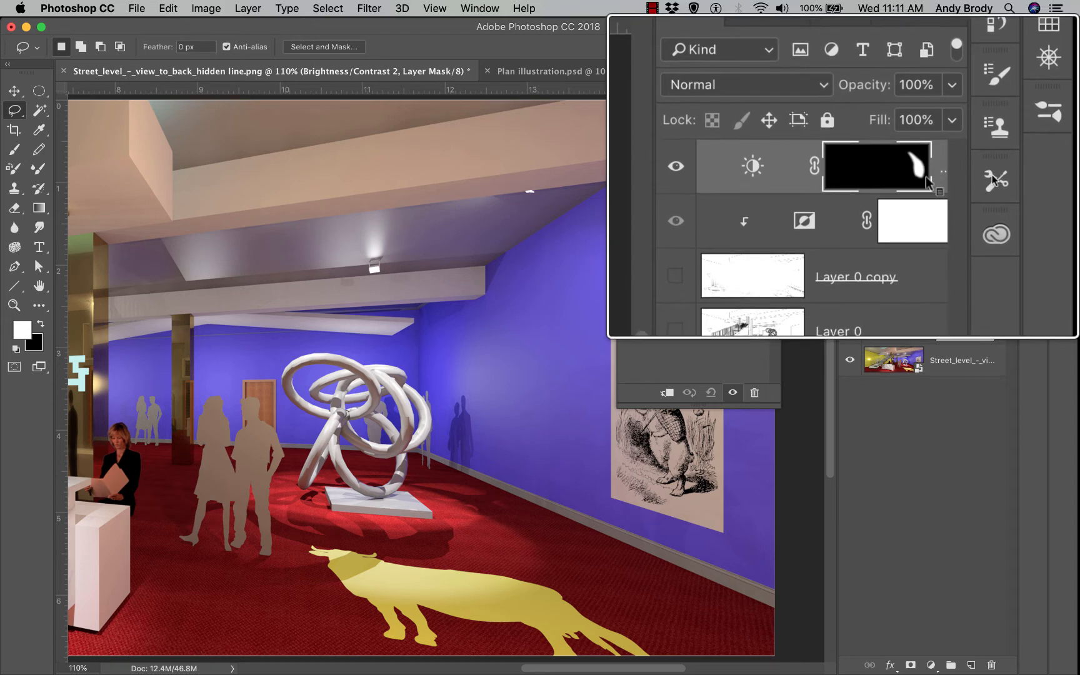
left_click_drag(655, 157, 288, 142)
left_click_drag(325, 220, 355, 222)
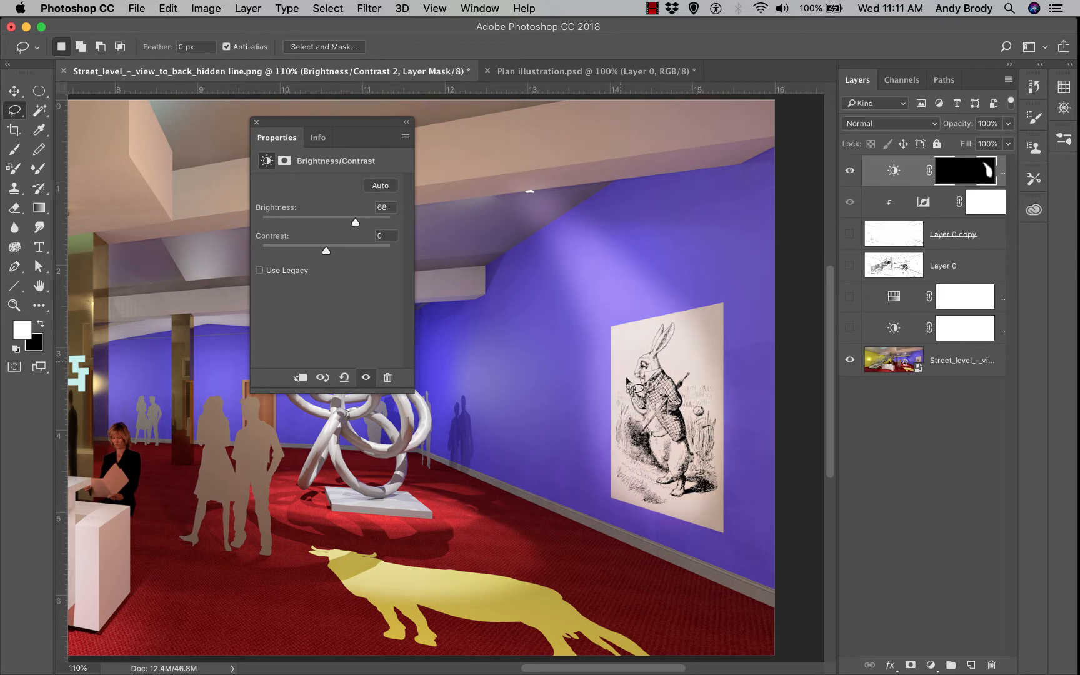
left_click_drag(355, 222, 378, 234)
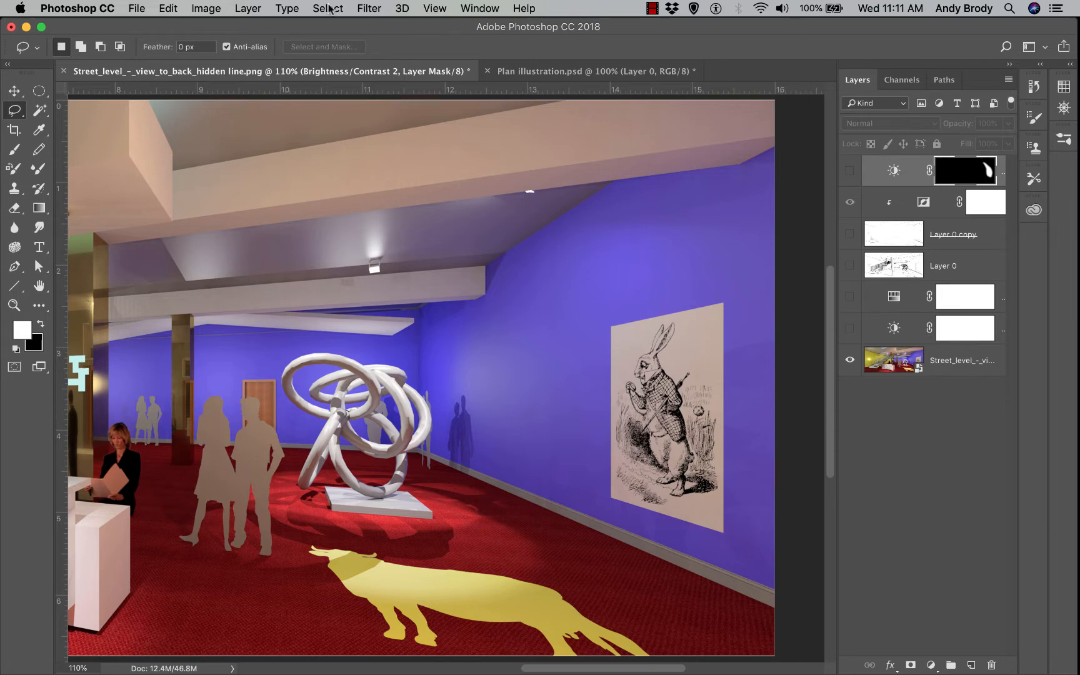
left_click(328, 8)
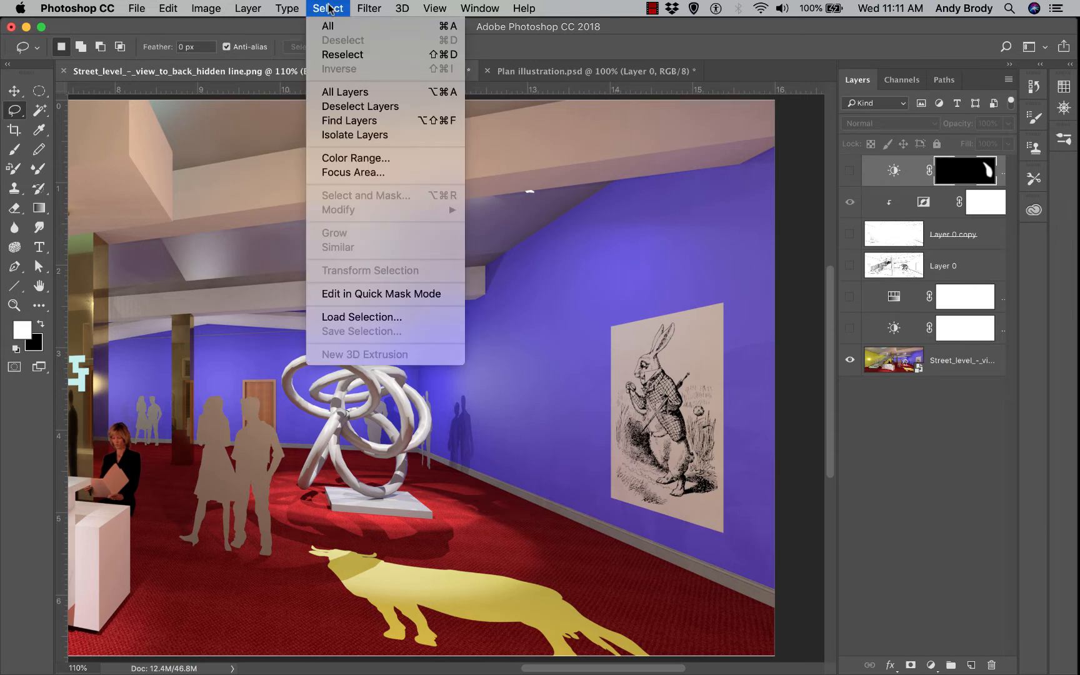
left_click(352, 56)
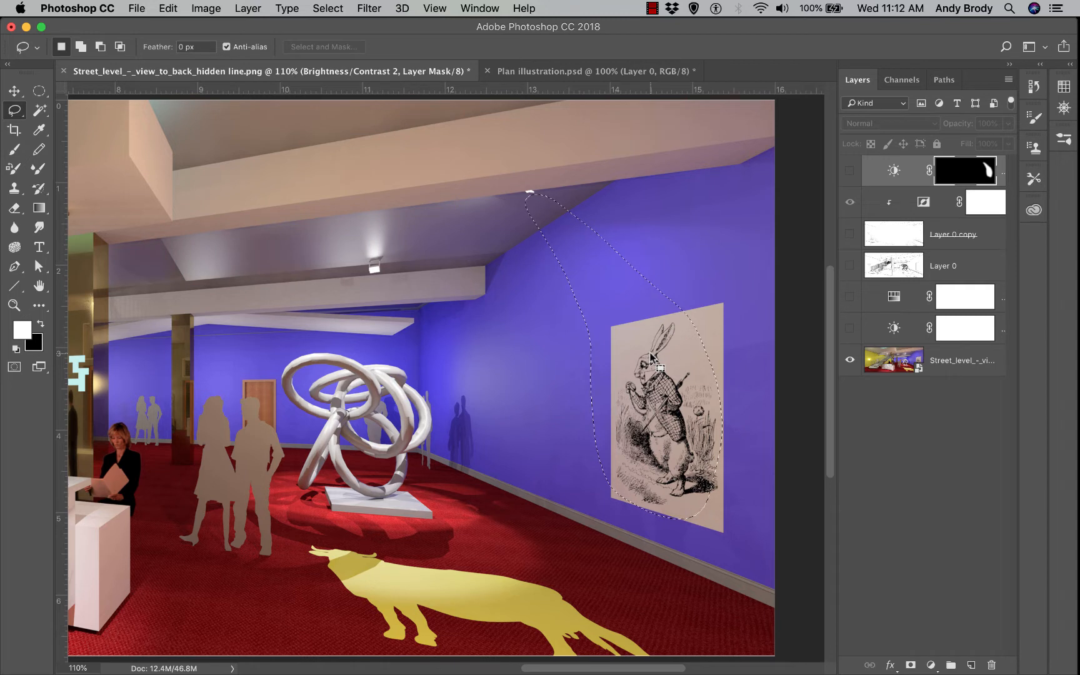
Add a new empty layer and fill the beam selection with White
left_click(972, 665)
key("x")
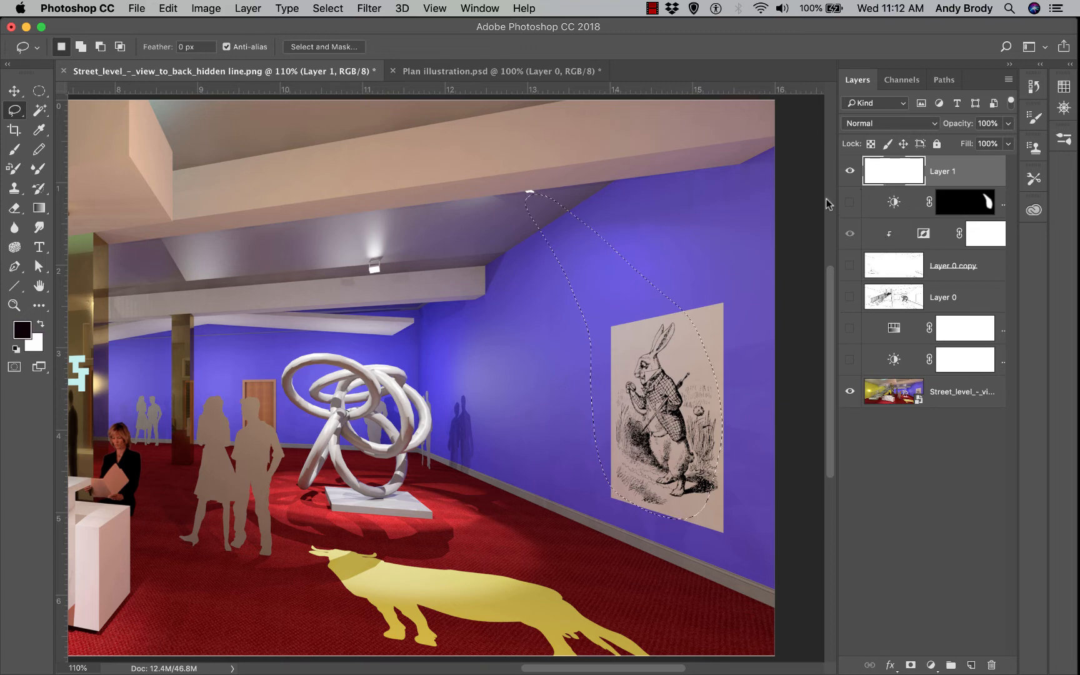
left_click(167, 8)
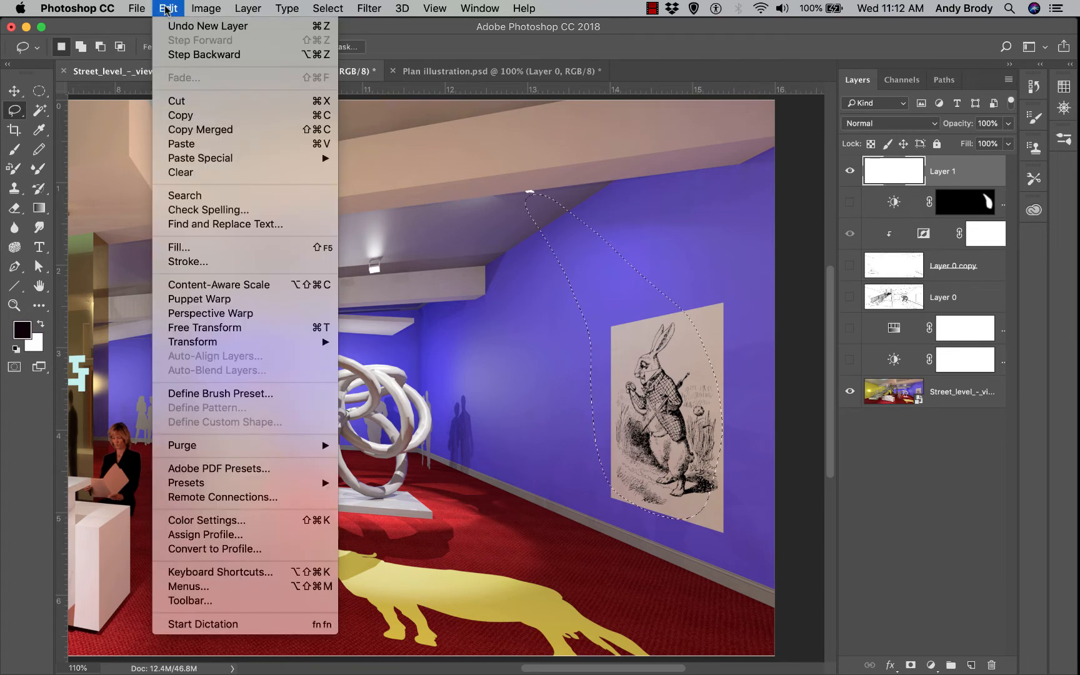
left_click(220, 250)
left_click_drag(186, 121, 255, 210)
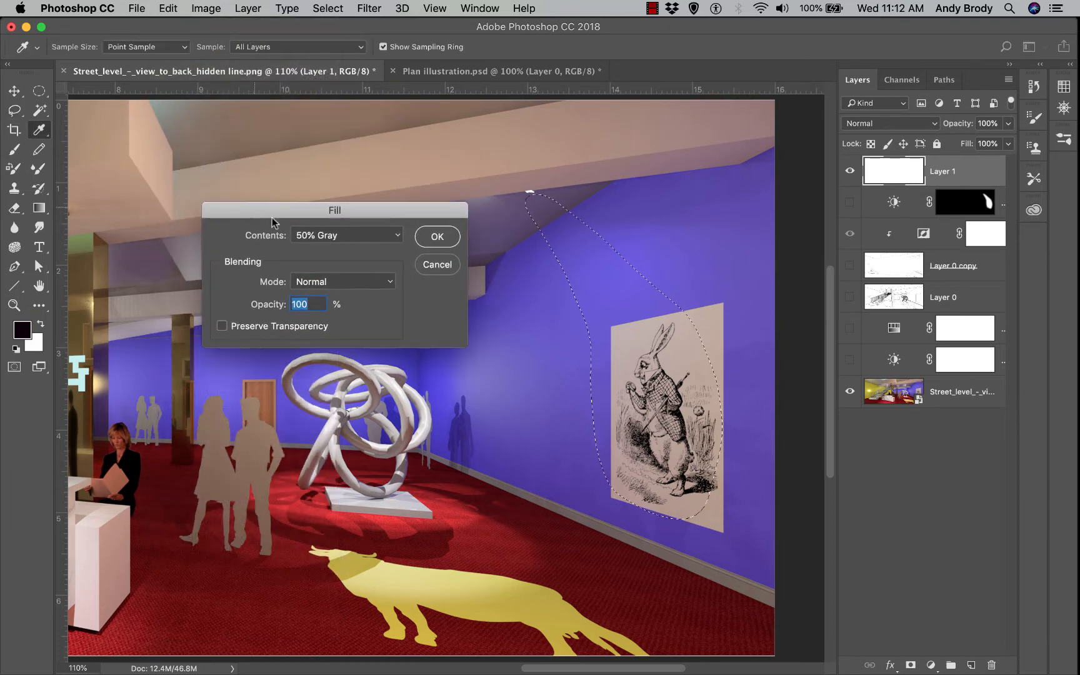
left_click(398, 236)
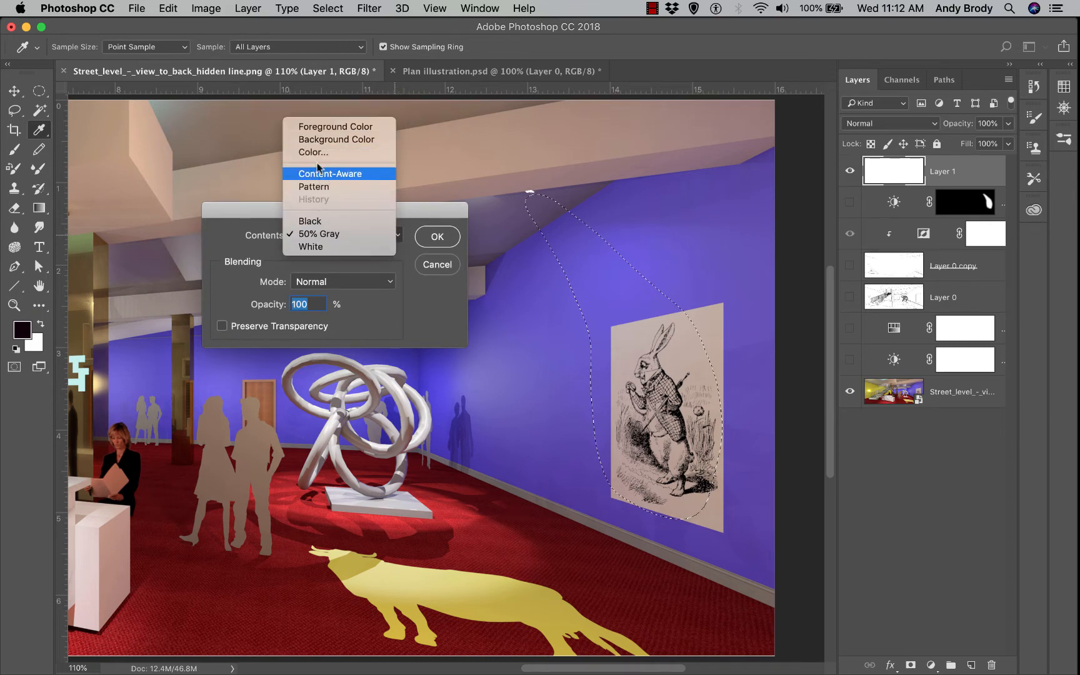
left_click(322, 248)
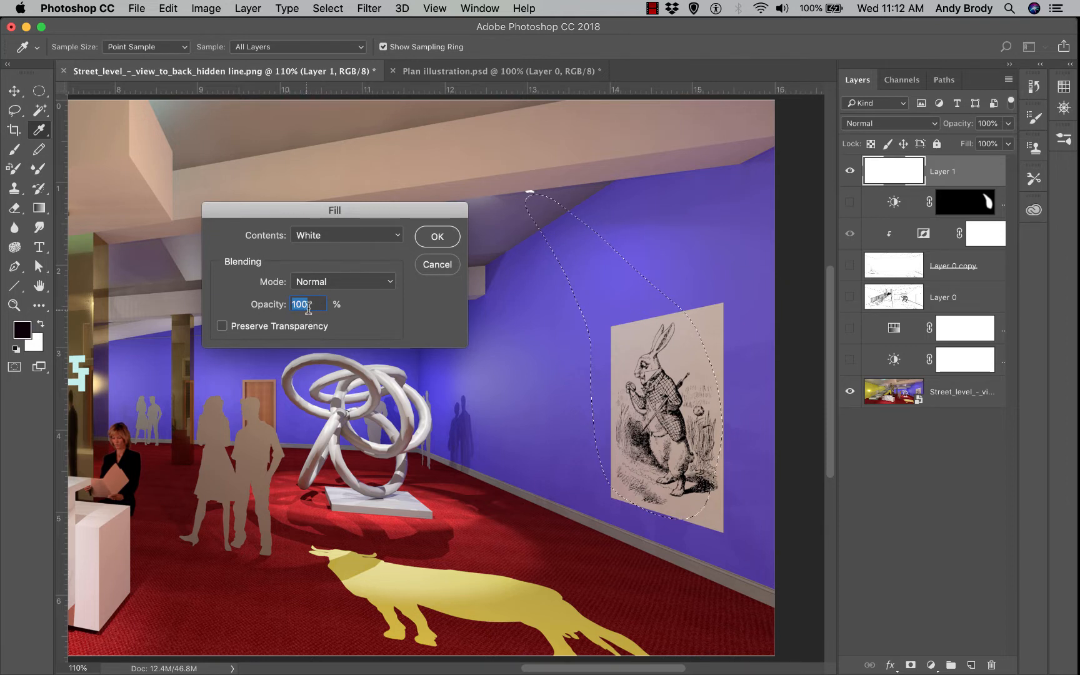
left_click(435, 236)
Lower the white beam layer's opacity to 50% and deselect
key("l")
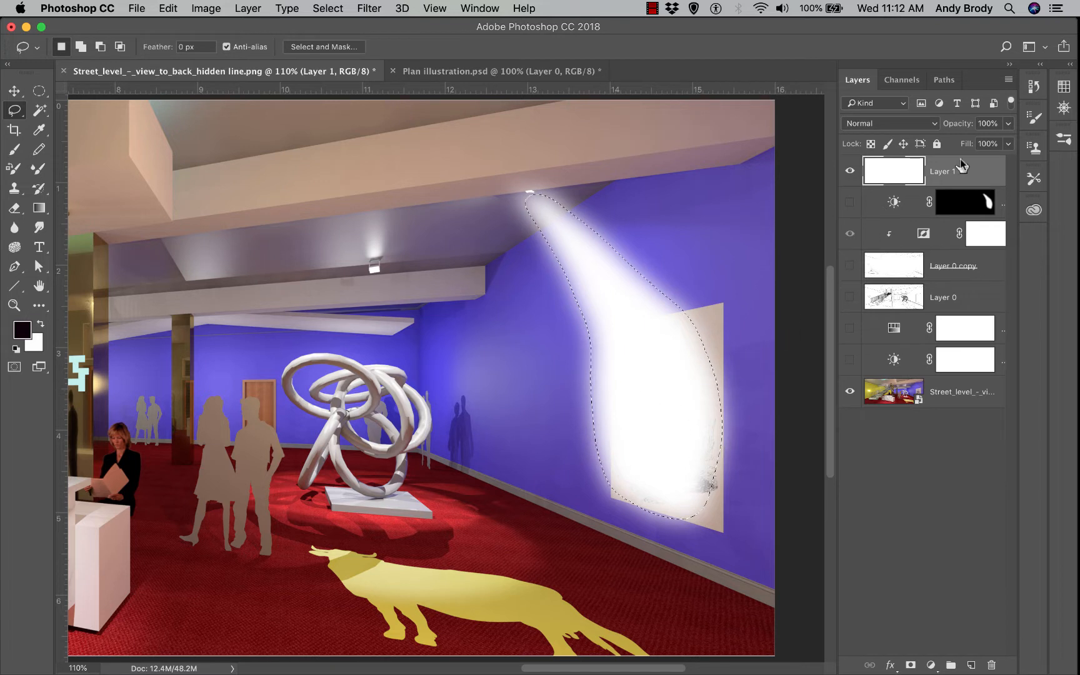
left_click(1008, 123)
left_click_drag(1008, 142, 977, 142)
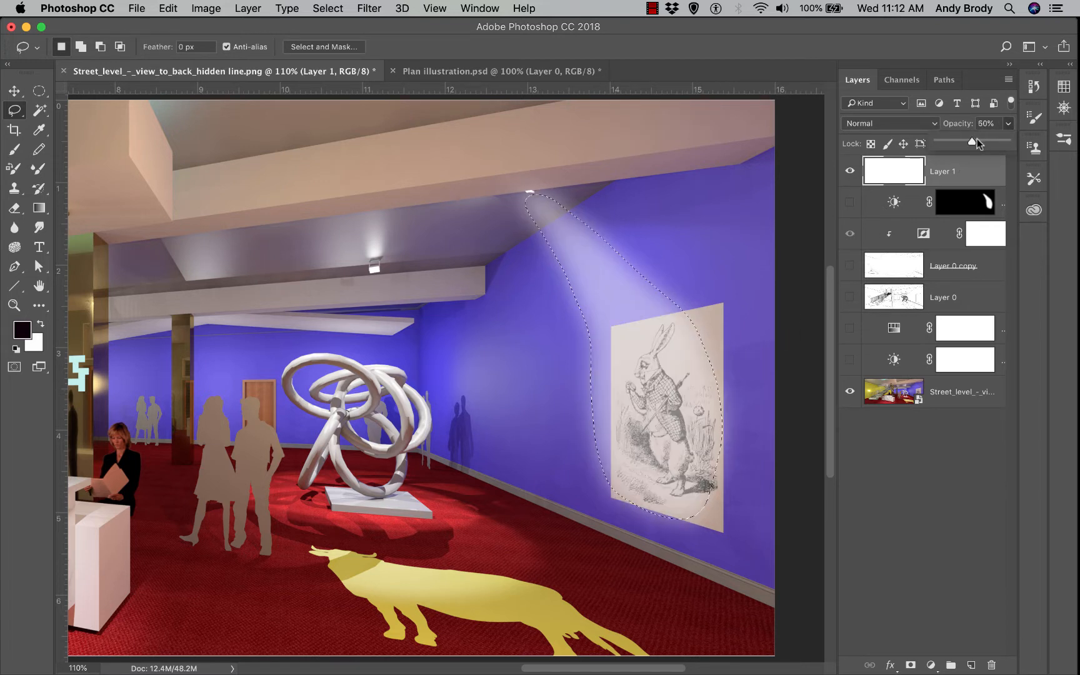
key("super+d")
left_click(907, 179)
left_click(1008, 124)
Try Screen blend mode on the beam layer at about 43% opacity
left_click(934, 124)
left_click(933, 124)
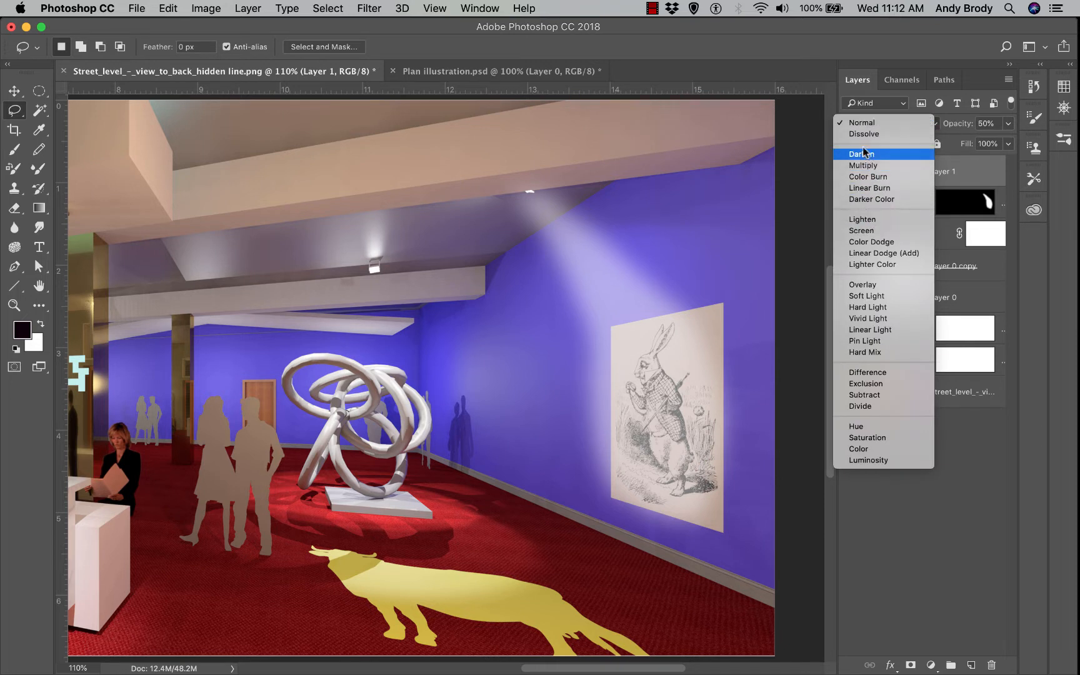
left_click(870, 231)
left_click(1007, 123)
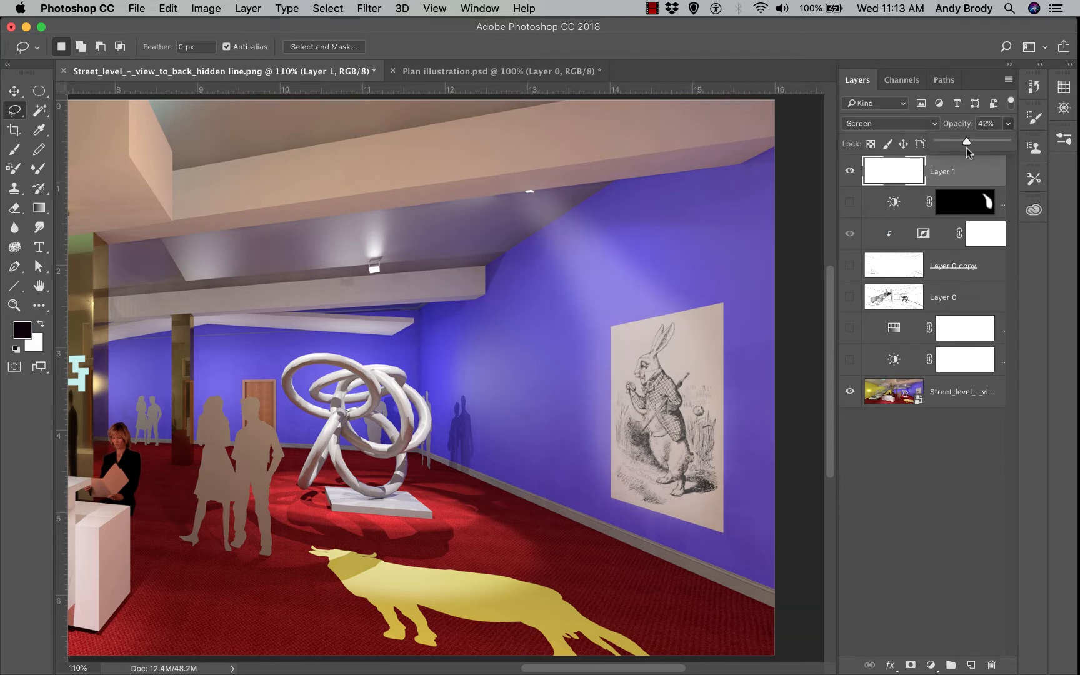
left_click_drag(967, 148, 968, 148)
Try Soft Light with stronger opacity, then settle the beam on Vivid Light blending
left_click(896, 123)
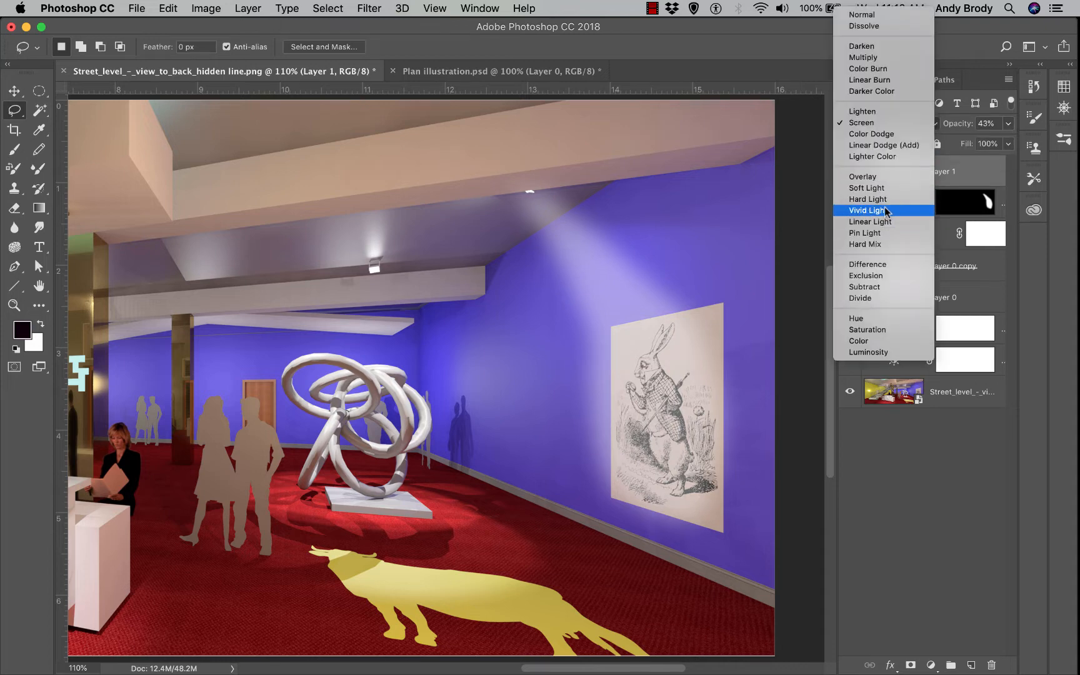
left_click(869, 187)
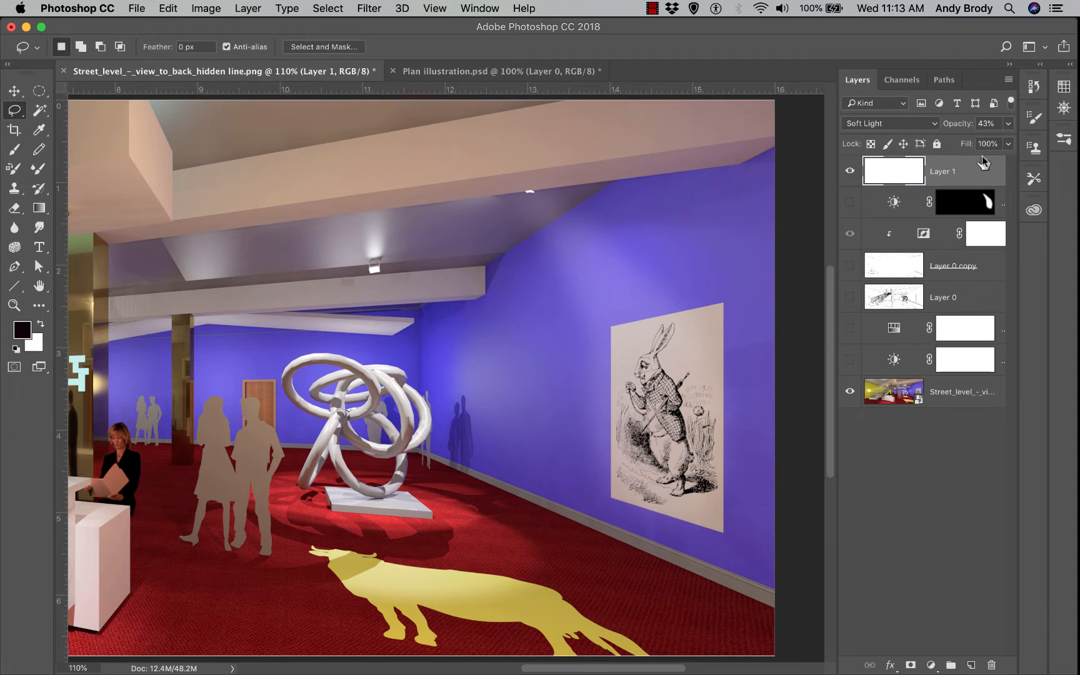
left_click_drag(981, 146, 996, 152)
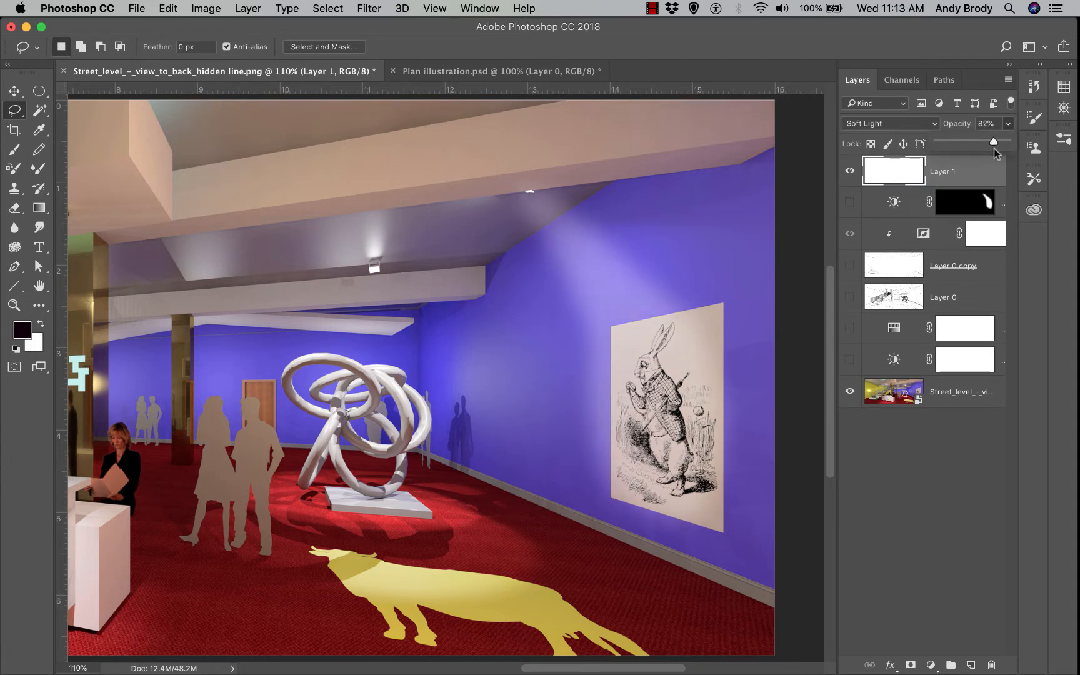
left_click(913, 123)
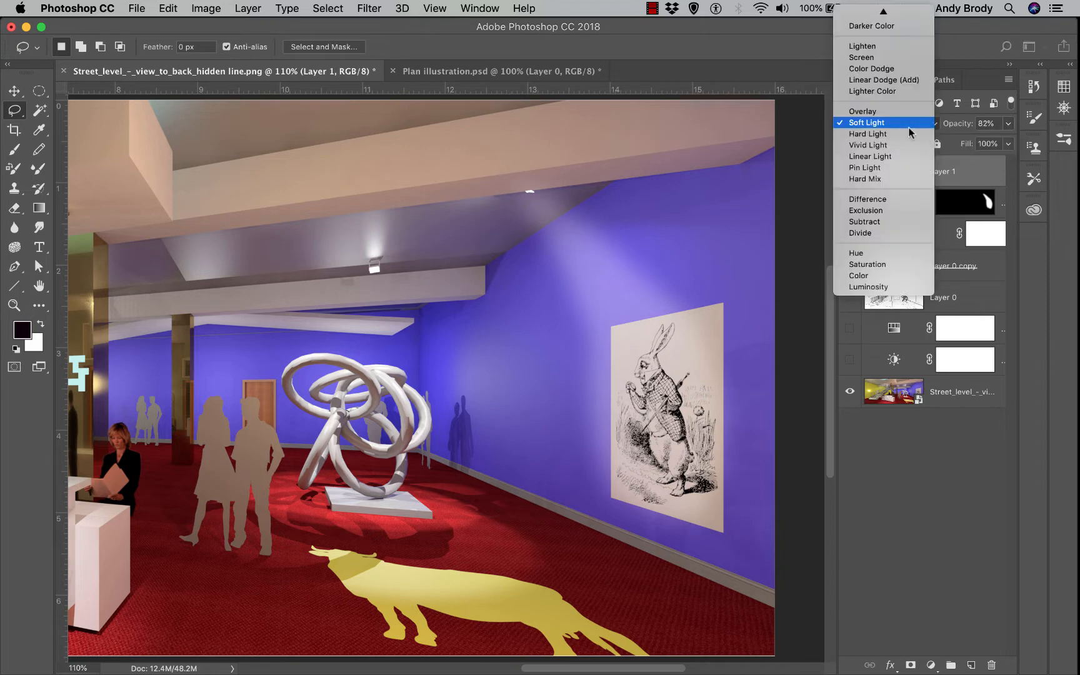
left_click(899, 143)
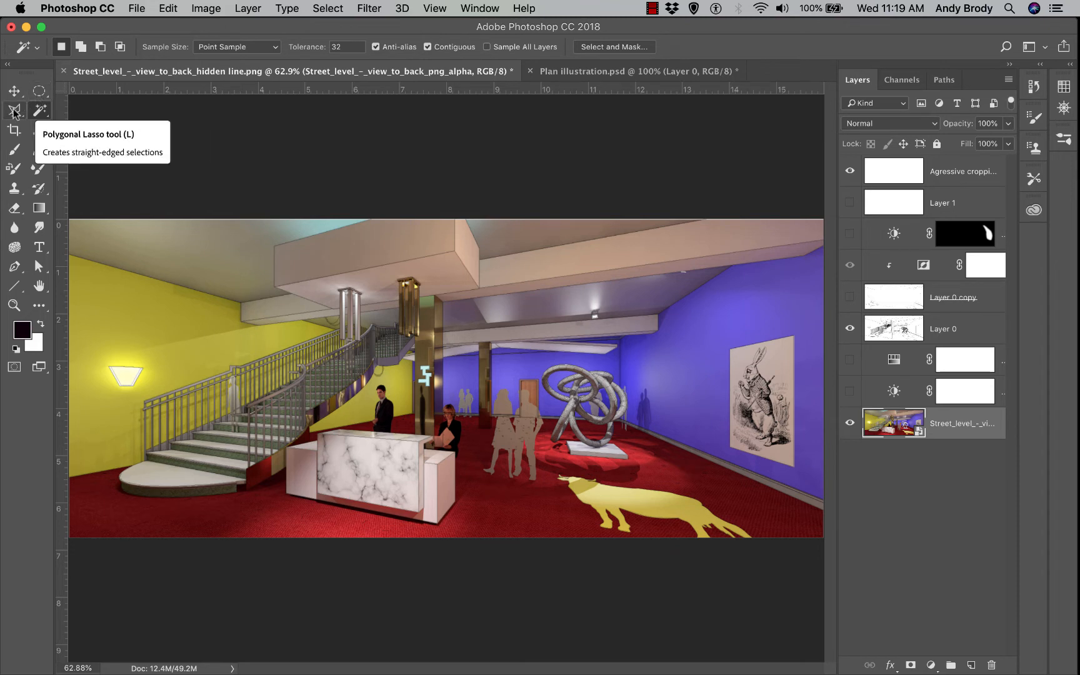
Select the upper ceiling beam and left ceiling area with the Quick Selection tool
right_click(44, 111)
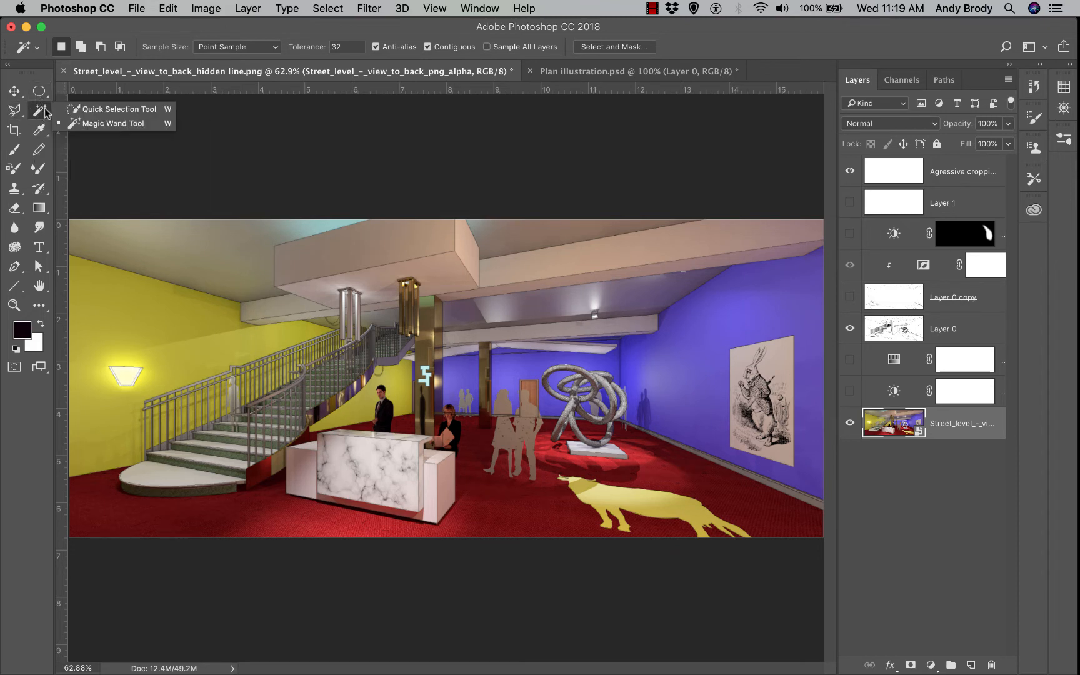
left_click(100, 109)
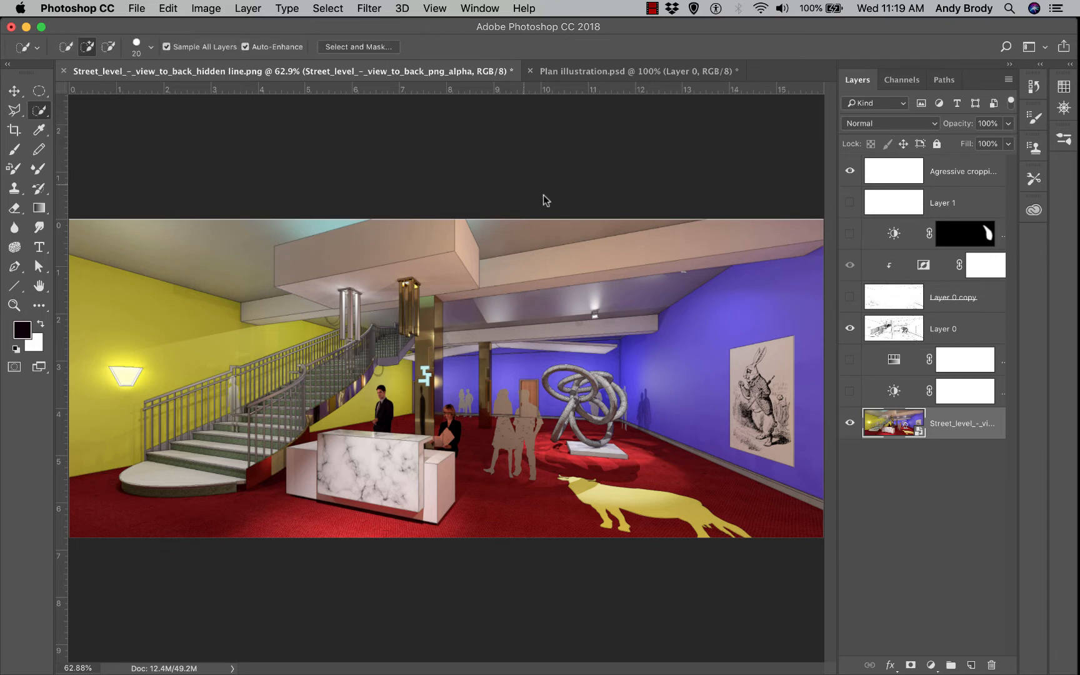
left_click(521, 229)
left_click_drag(208, 236, 230, 264)
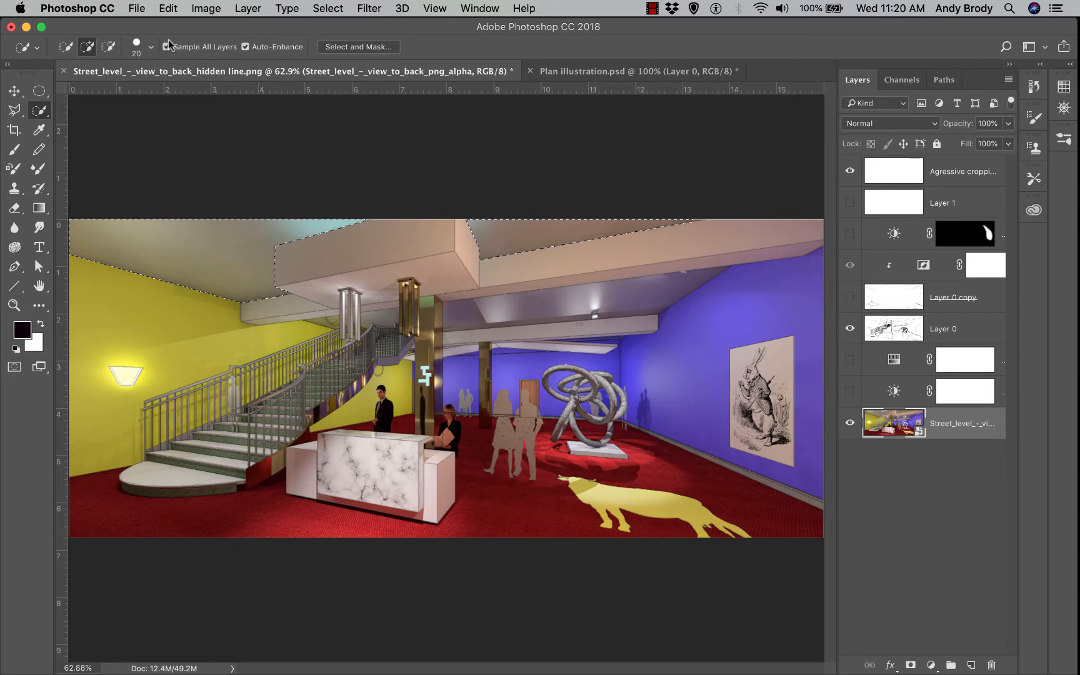
key("alt+super+8")
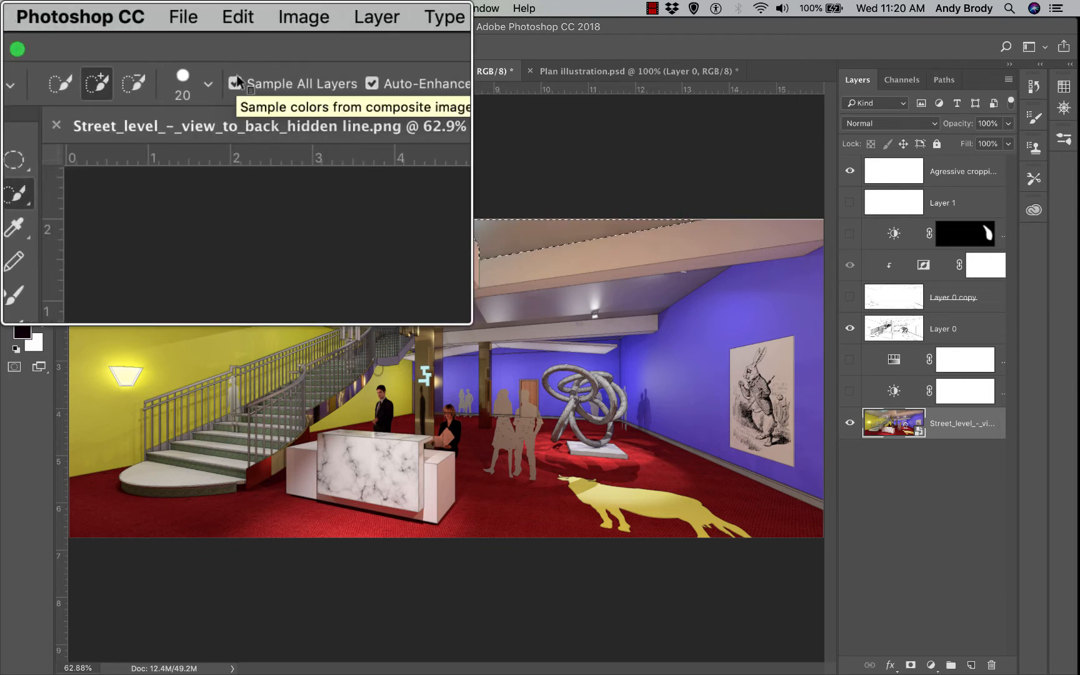
key("alt+super+8")
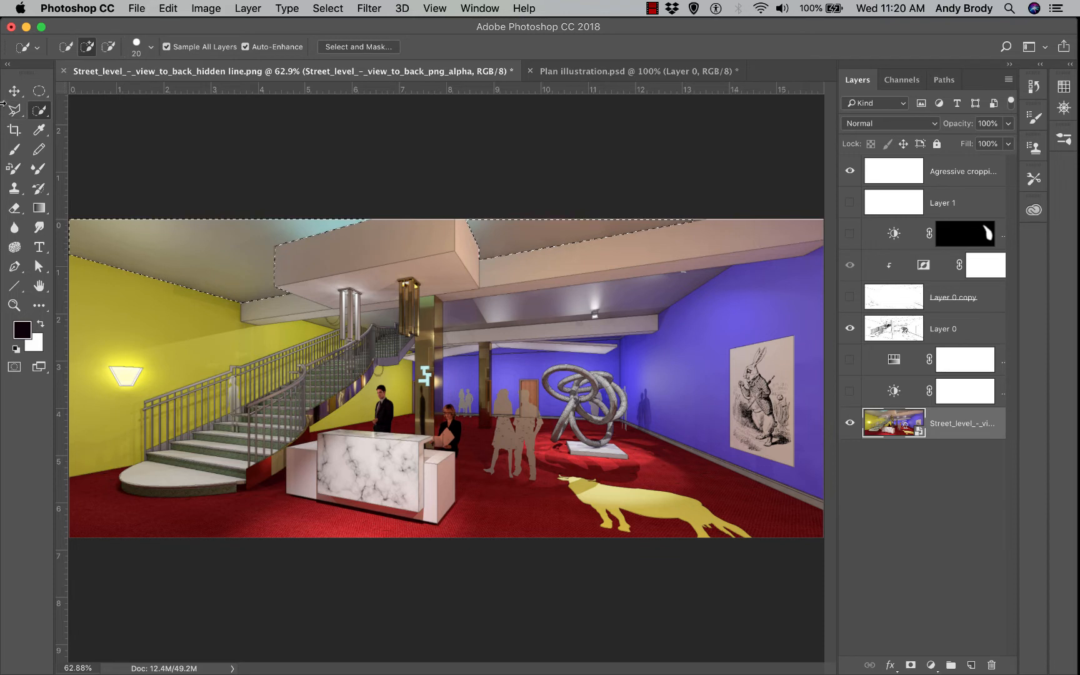
Add the right wall strip and lower-right floor area using the Polygonal Lasso
left_click(20, 111)
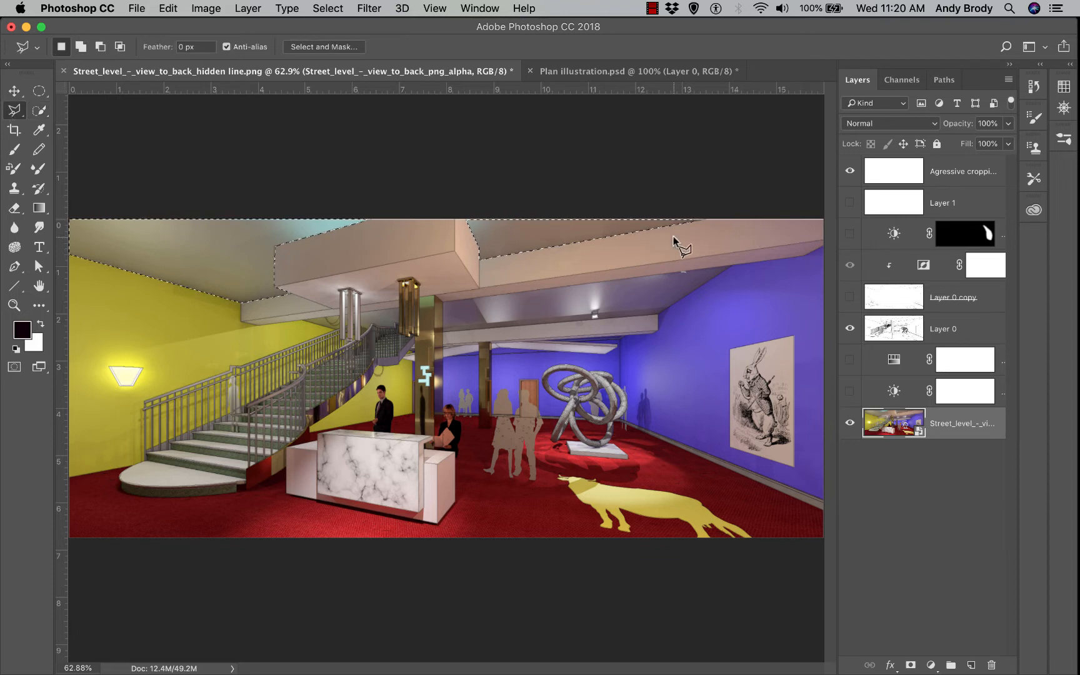
key("shift")
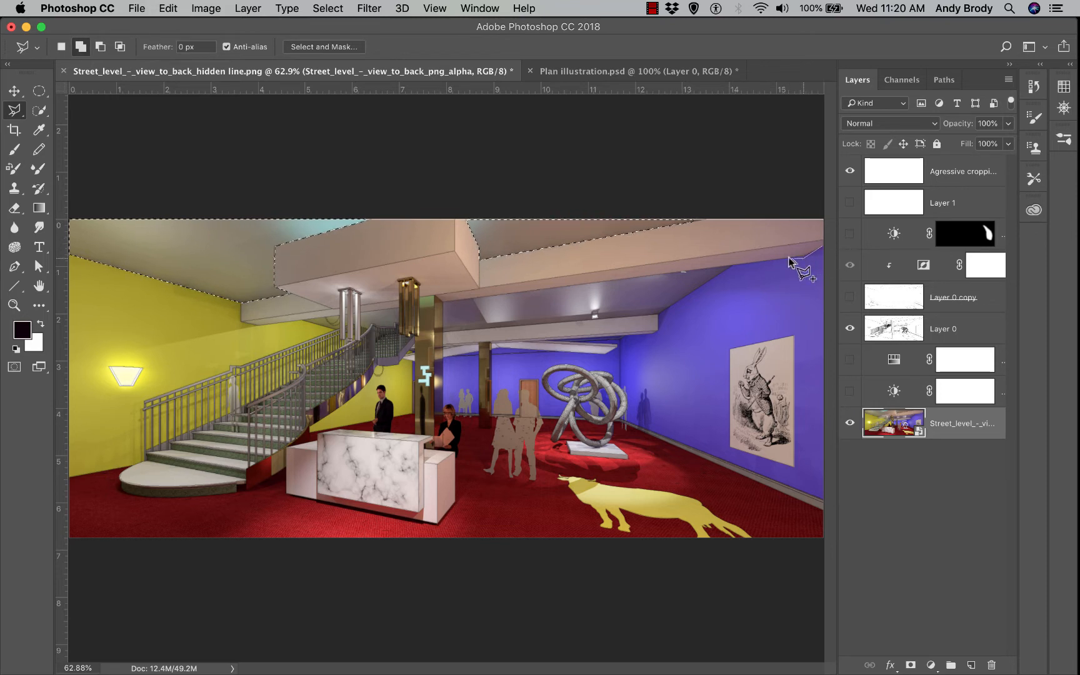
left_click(755, 262)
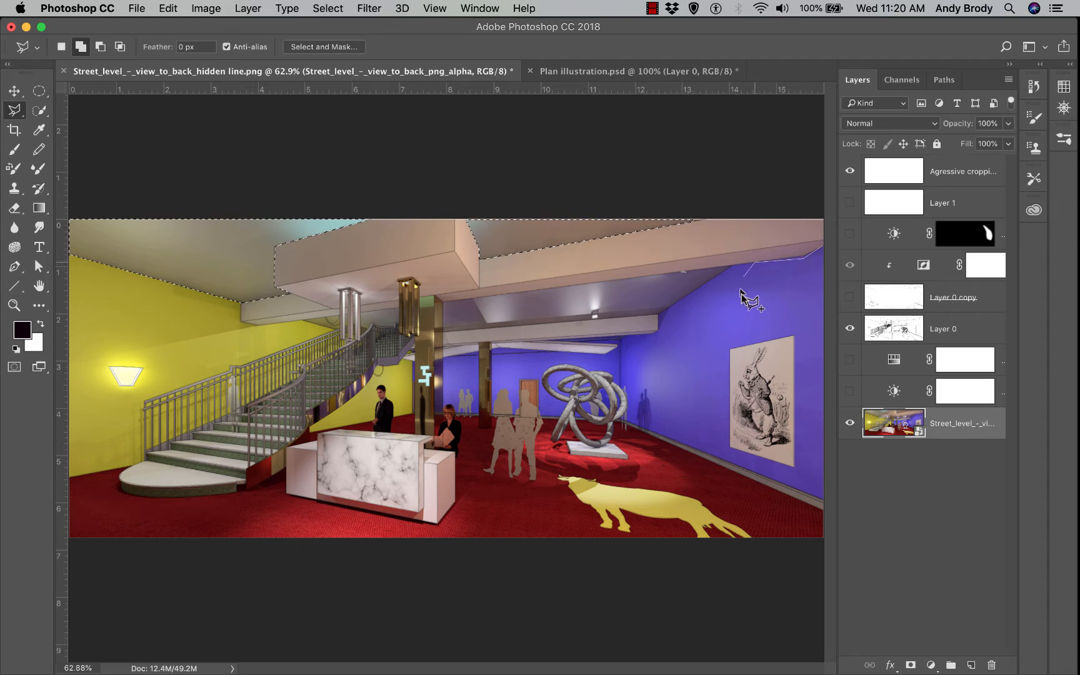
left_click(756, 471)
left_click(824, 500)
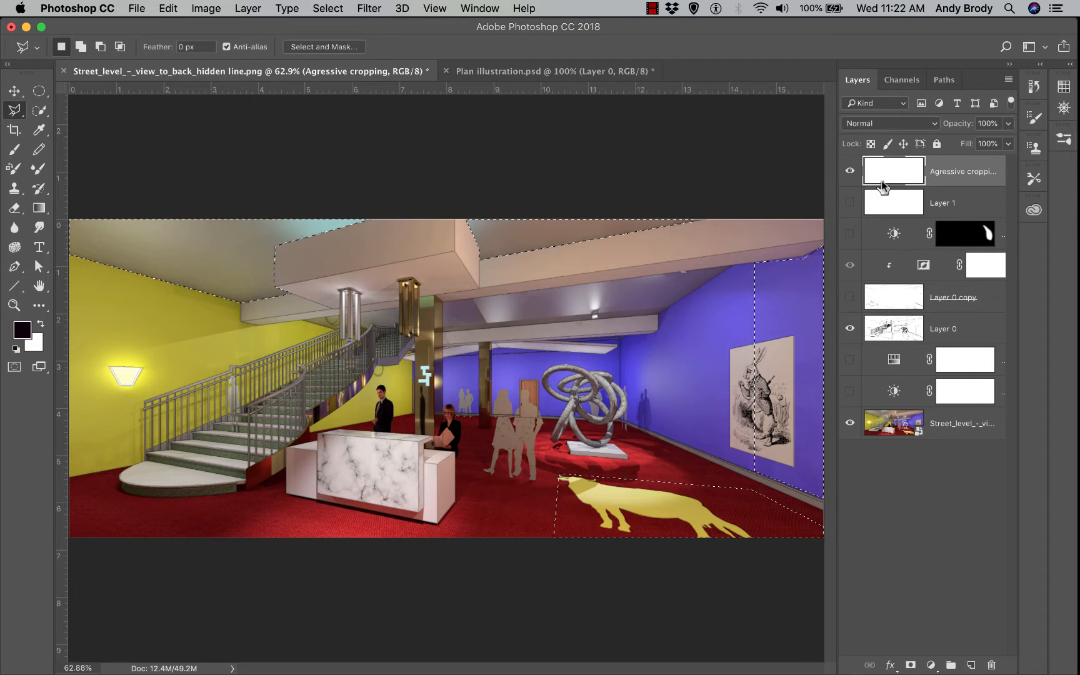
key("shift+BackSpace")
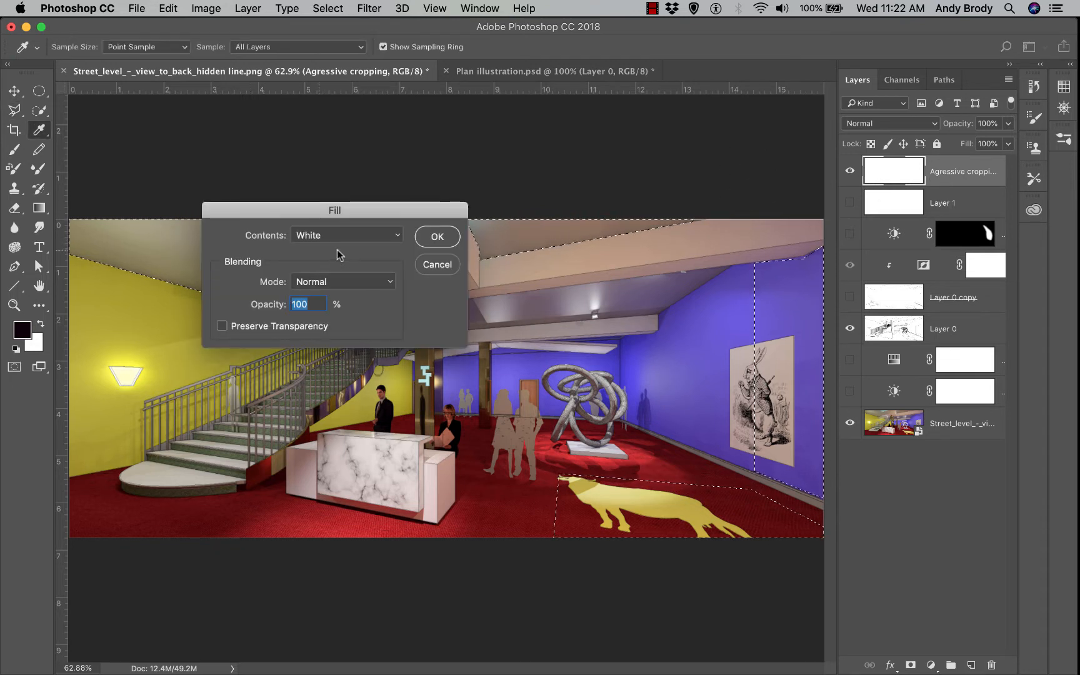
Fill the selected ceiling, wall and floor areas with white, then deselect and compare
left_click(427, 240)
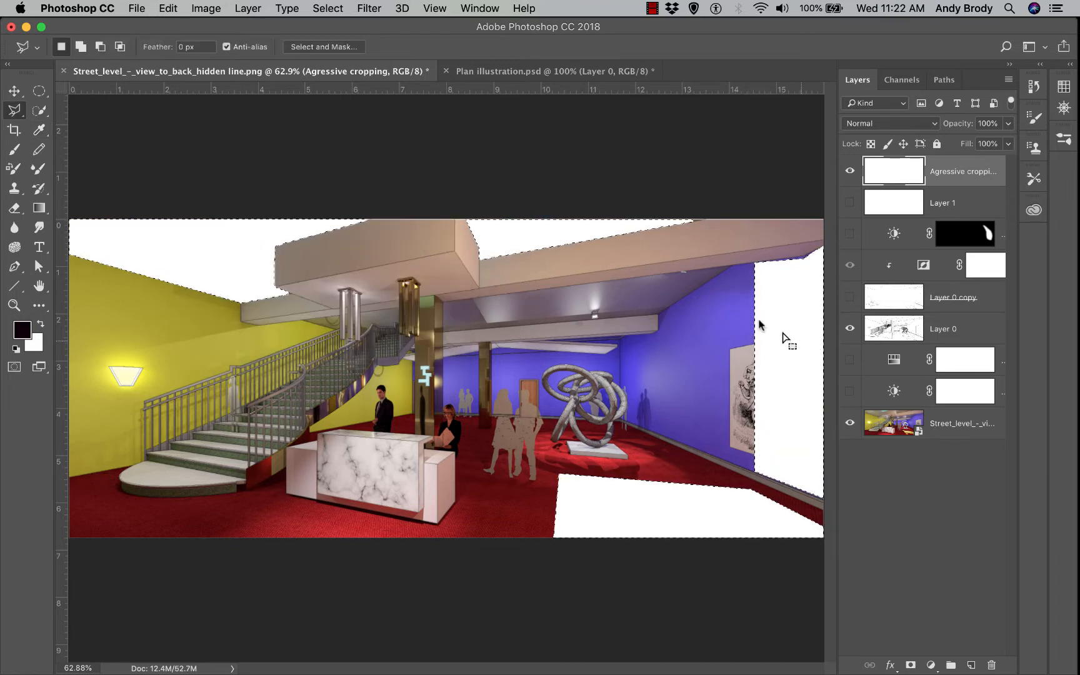
key("cmd+d")
left_click(850, 171)
left_click(849, 171)
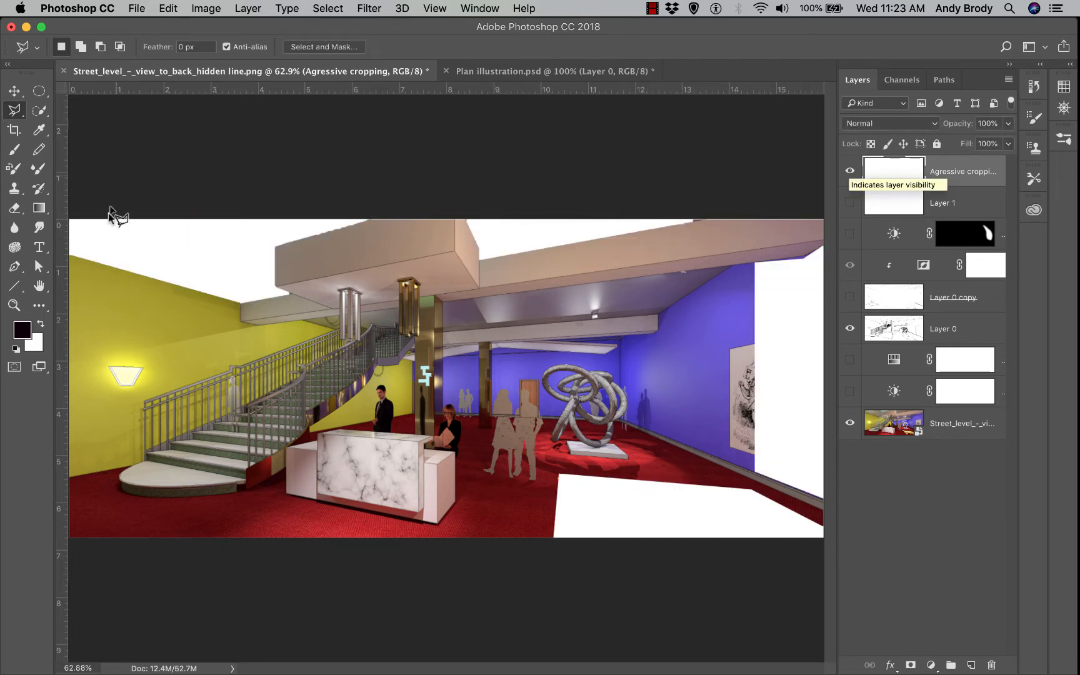
Paint a 67 px soft white brush stroke across the red carpet
left_click(14, 149)
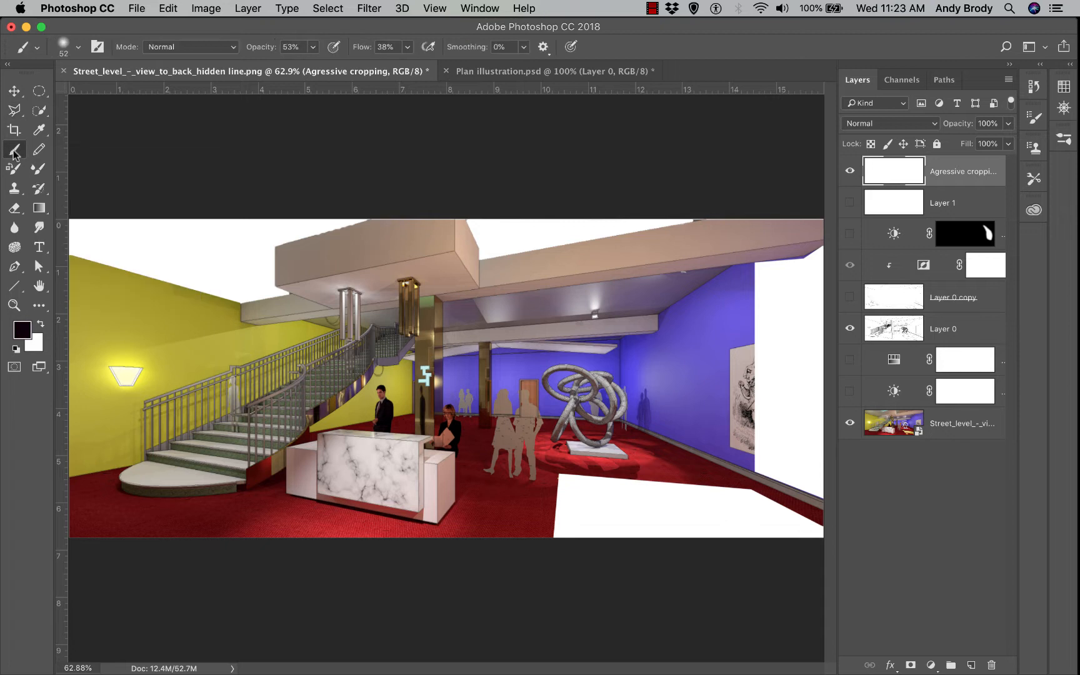
left_click(40, 325)
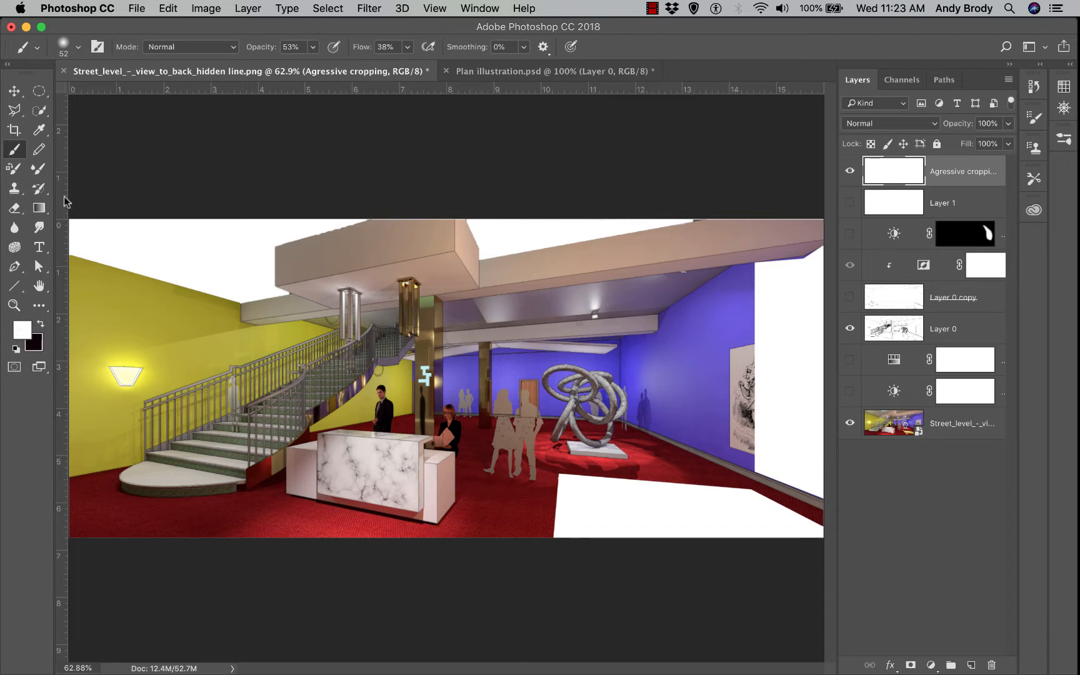
left_click(78, 47)
left_click_drag(107, 95, 115, 95)
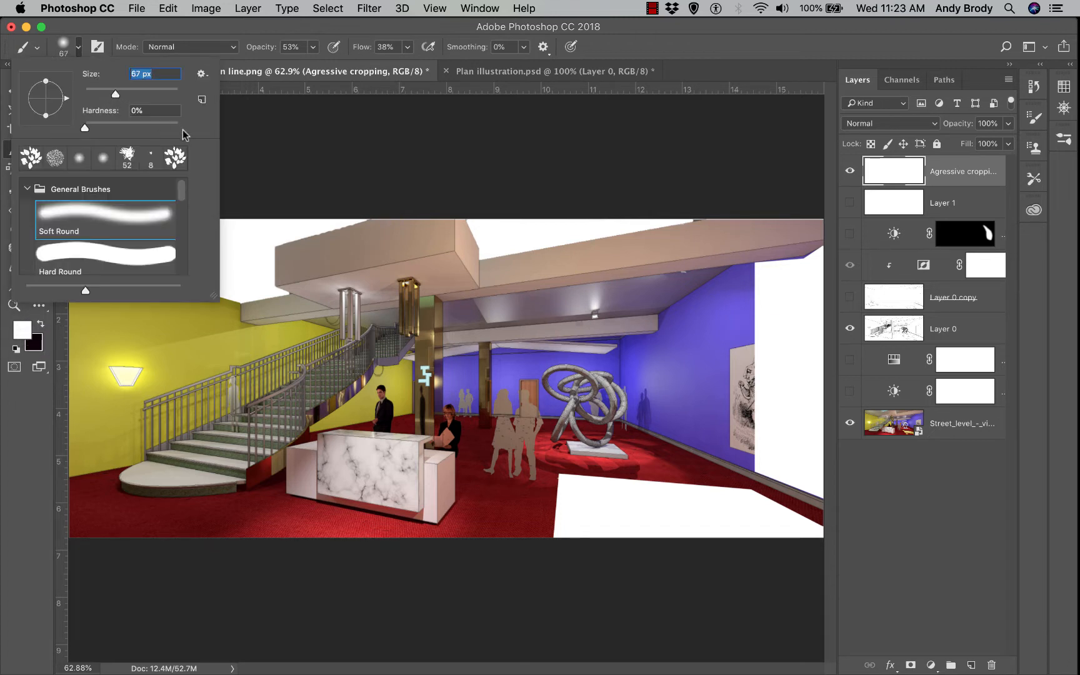
left_click(275, 180)
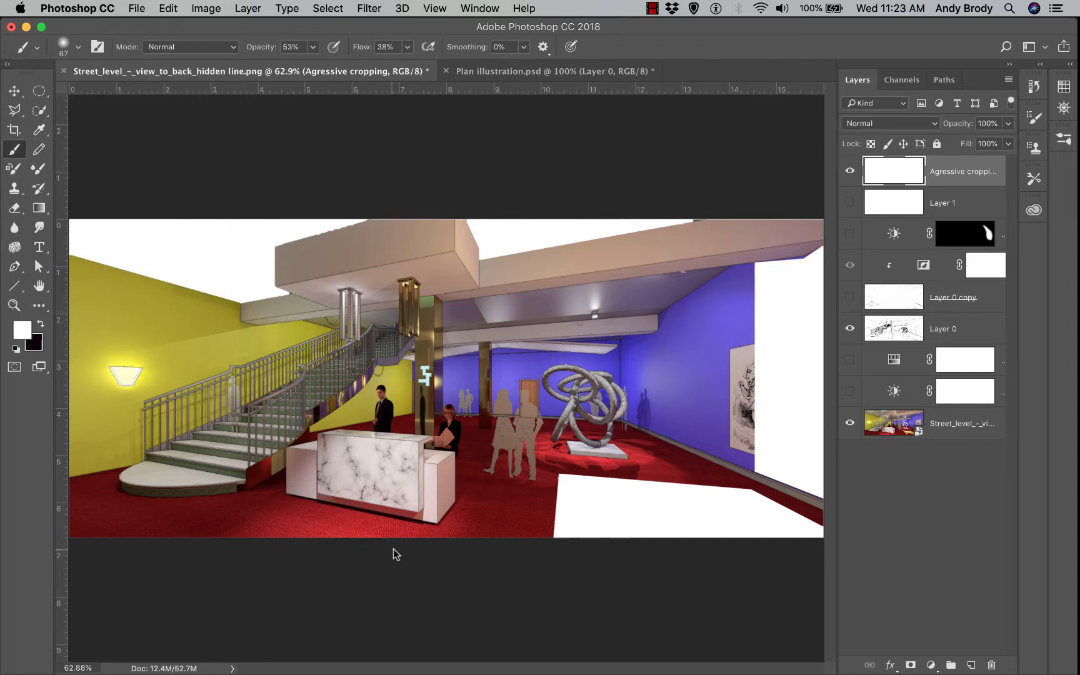
mouse_move(375, 548)
left_mouse_down()
mouse_move(270, 514)
mouse_move(166, 548)
left_mouse_up()
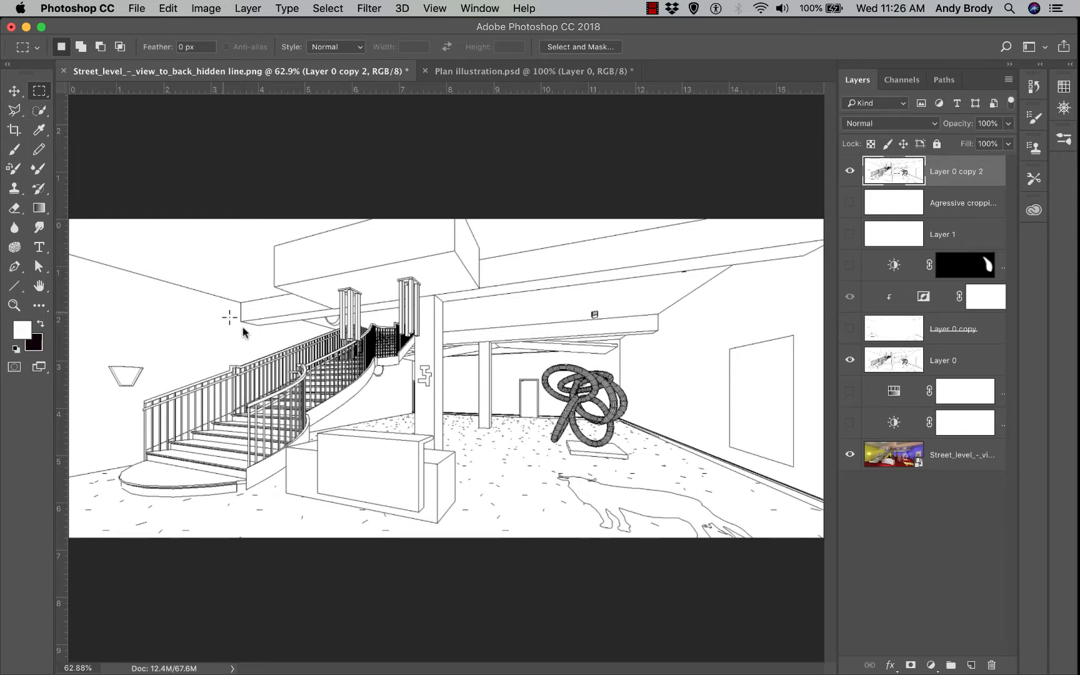
Delete a central rectangle of line work and cut a larger surrounding rectangle onto Layer 2
left_click_drag(216, 309, 657, 500)
key("Delete")
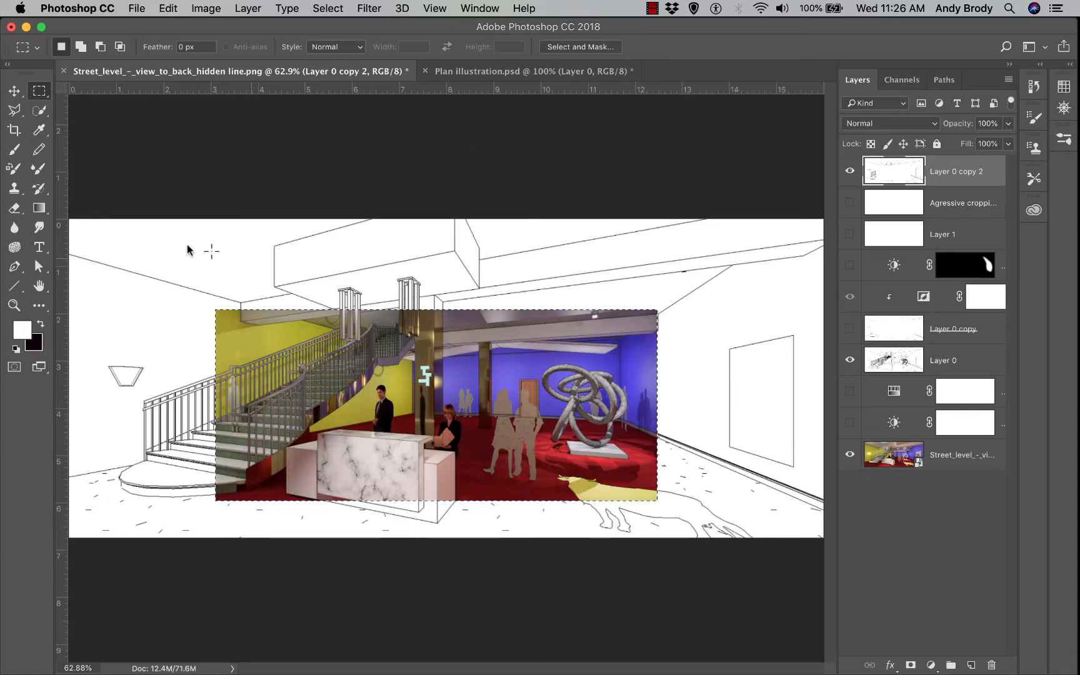
left_click_drag(130, 266, 754, 511)
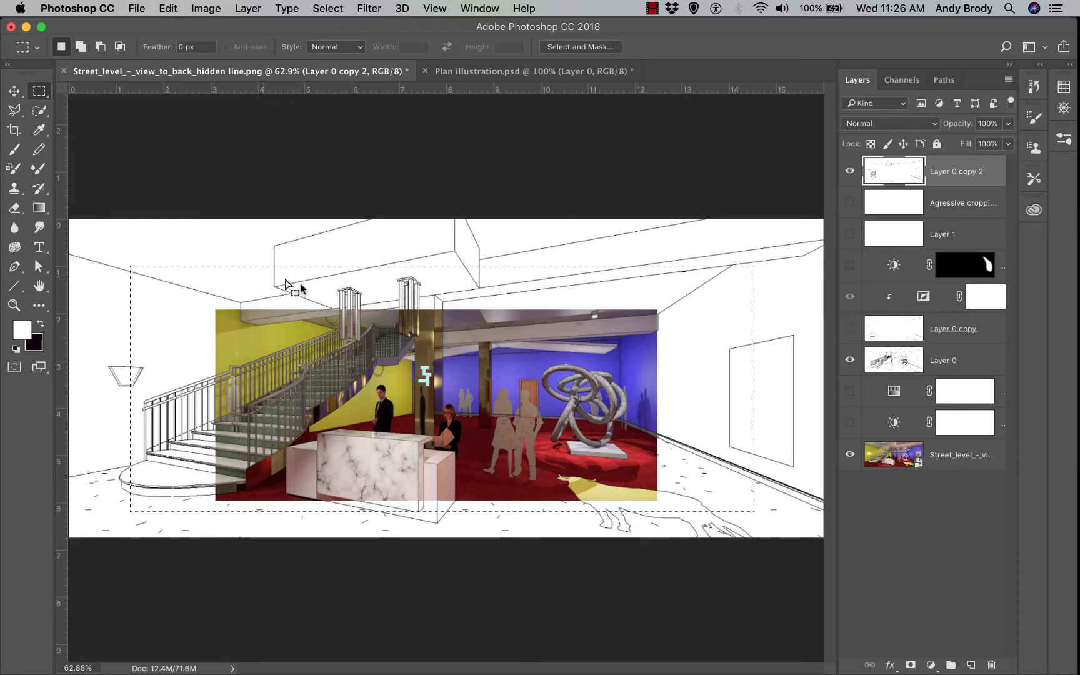
right_click(251, 273)
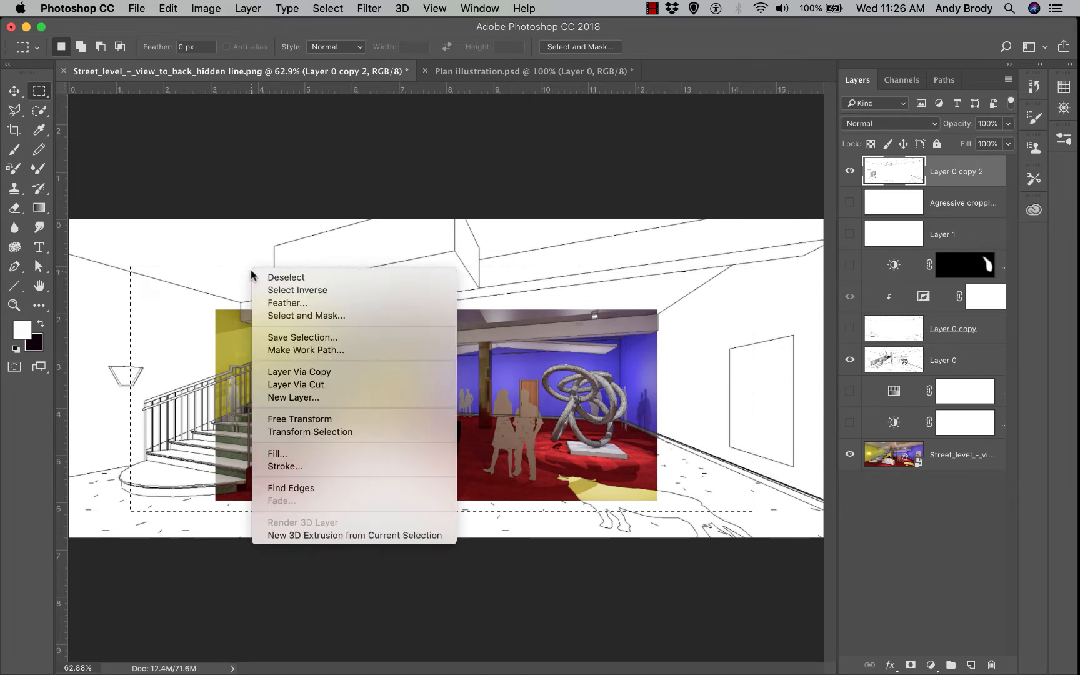
left_click(312, 386)
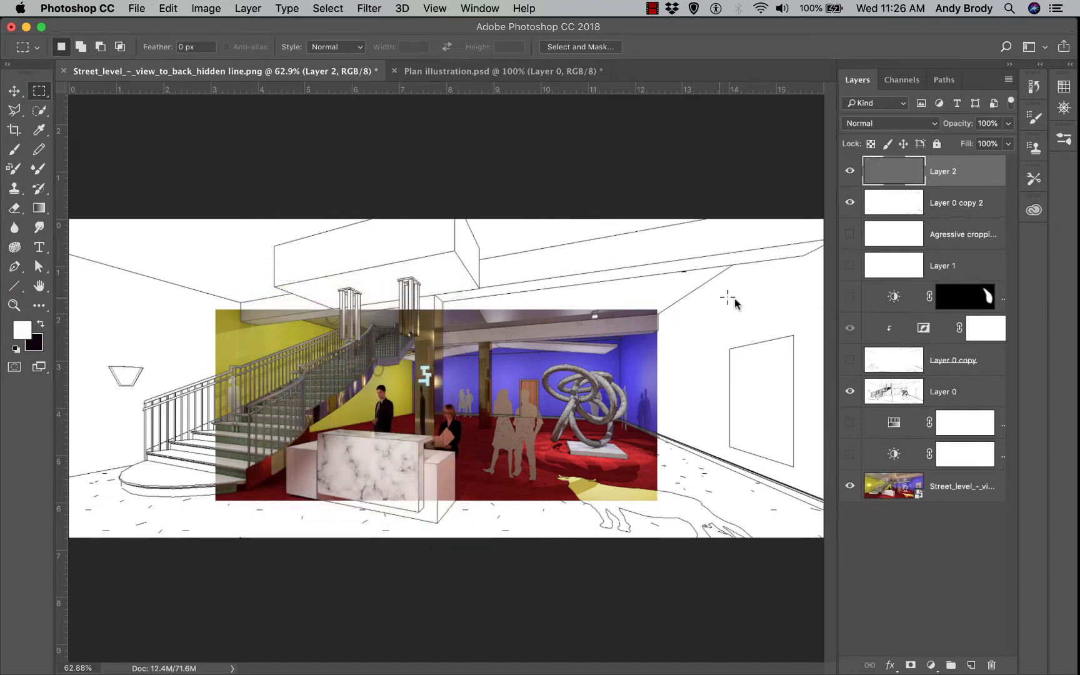
Fade Layer 2 to 48% opacity
left_click(850, 171)
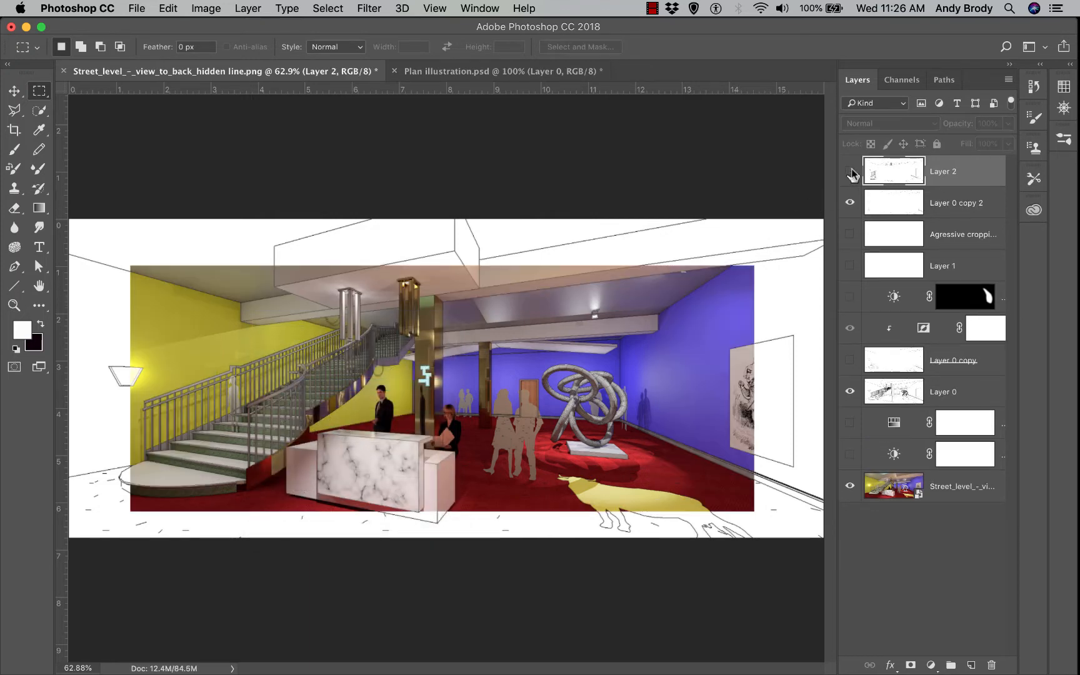
left_click(850, 170)
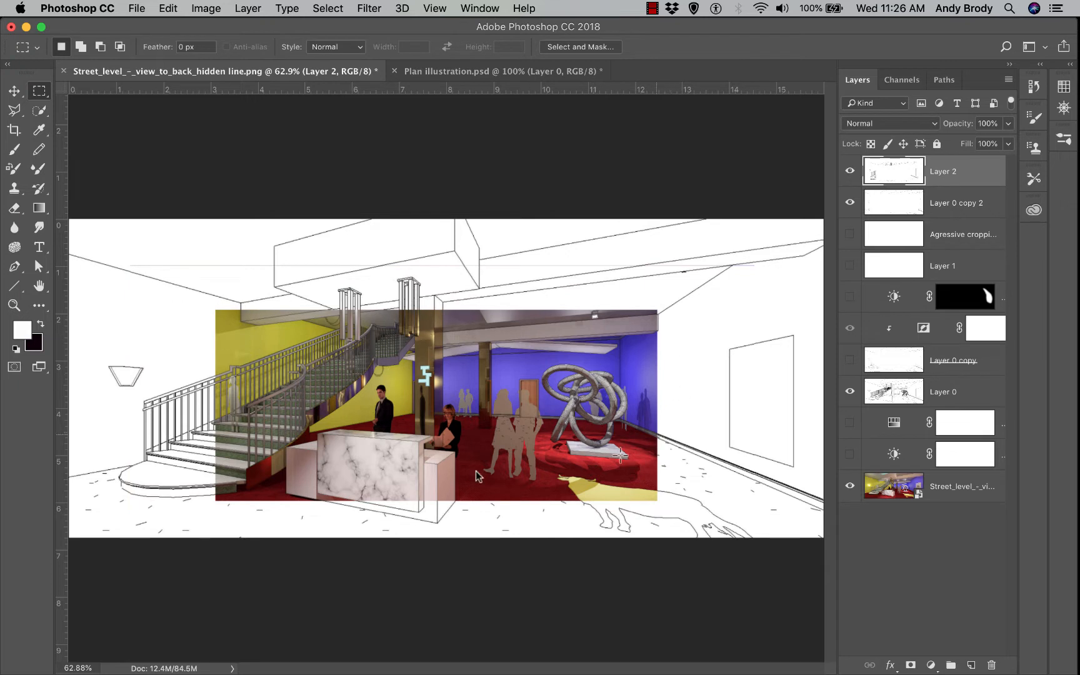
left_click(1008, 126)
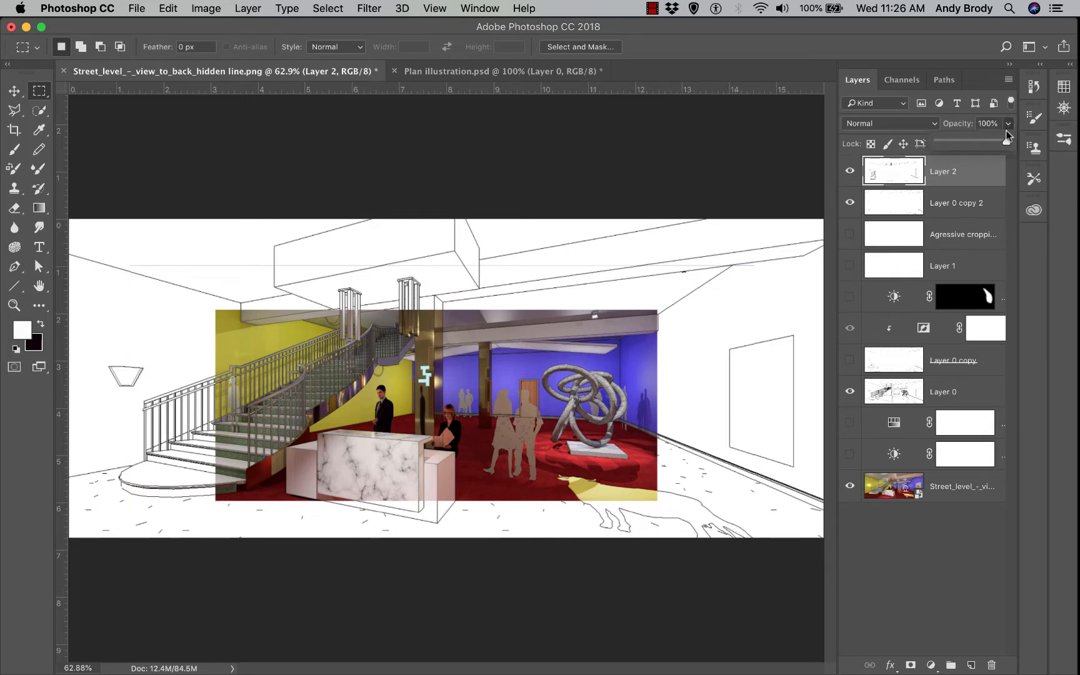
mouse_move(964, 146)
left_mouse_down()
mouse_move(954, 145)
mouse_move(970, 148)
left_mouse_up()
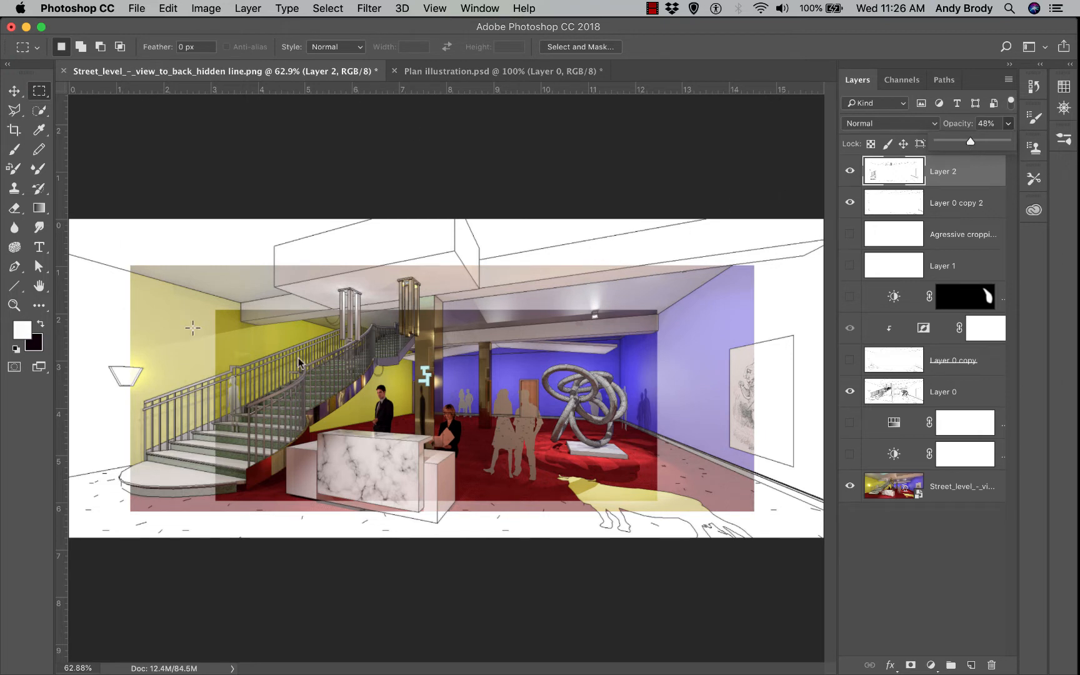
key("super+equal")
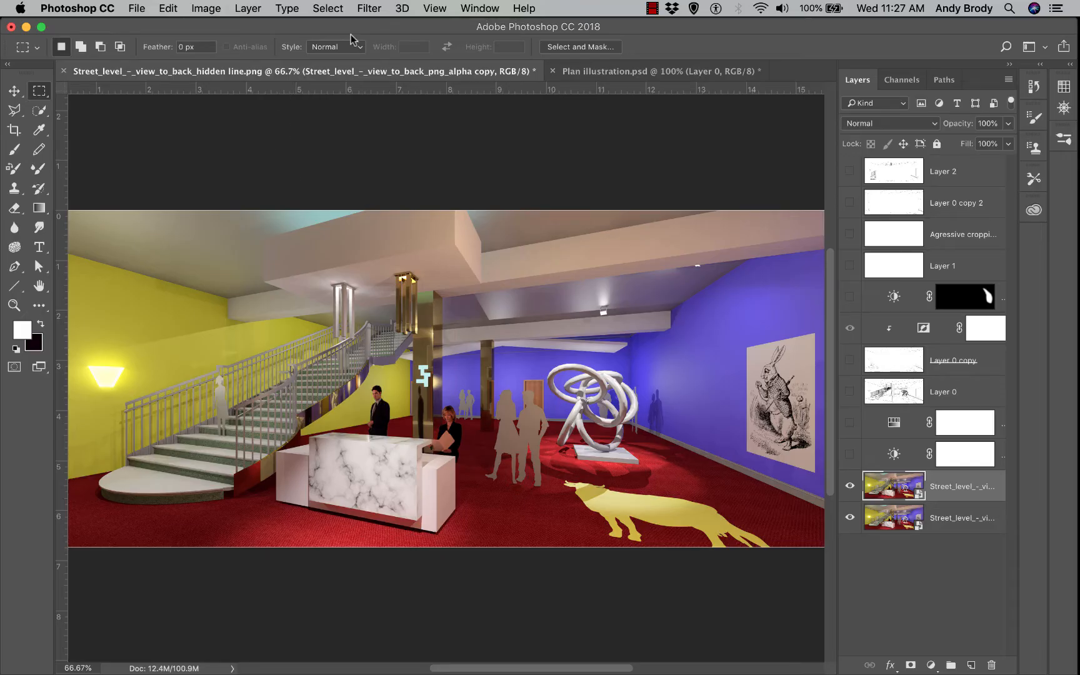
Choose Artistic > Sponge in the Filter Gallery with brush size 1 and definition 3
left_click(370, 9)
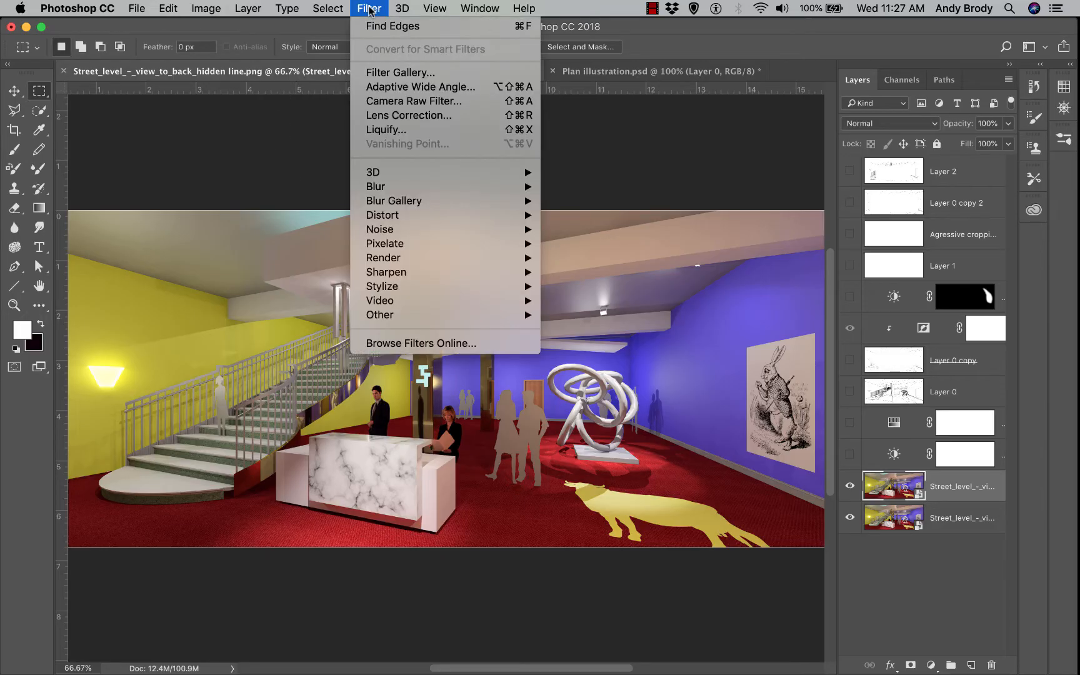
left_click(403, 73)
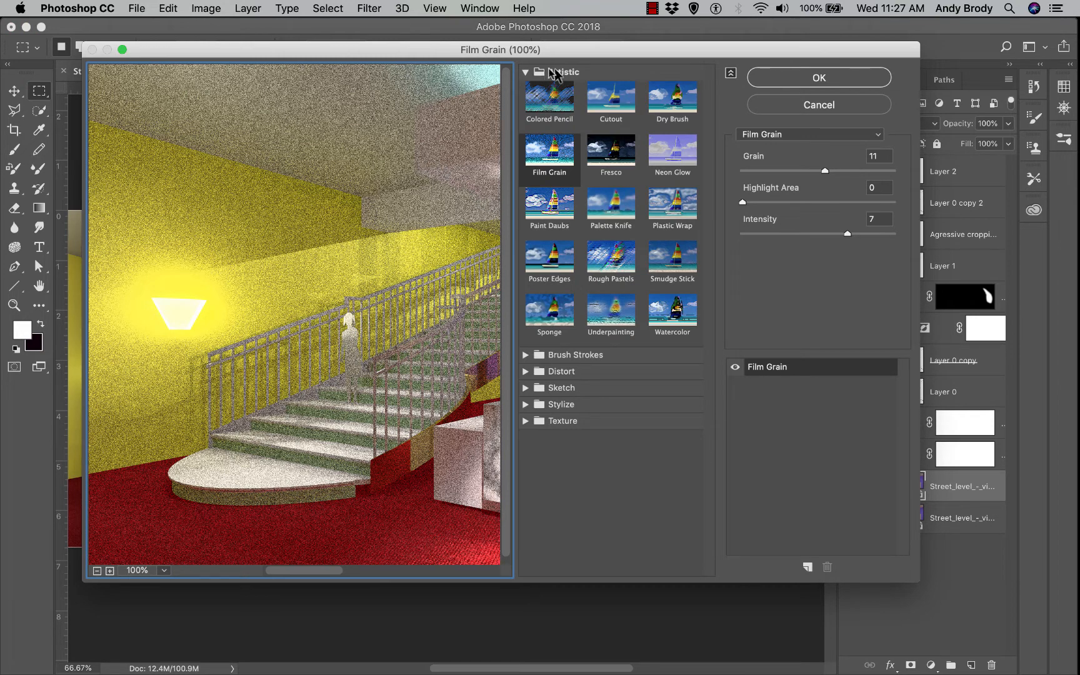
left_click(550, 310)
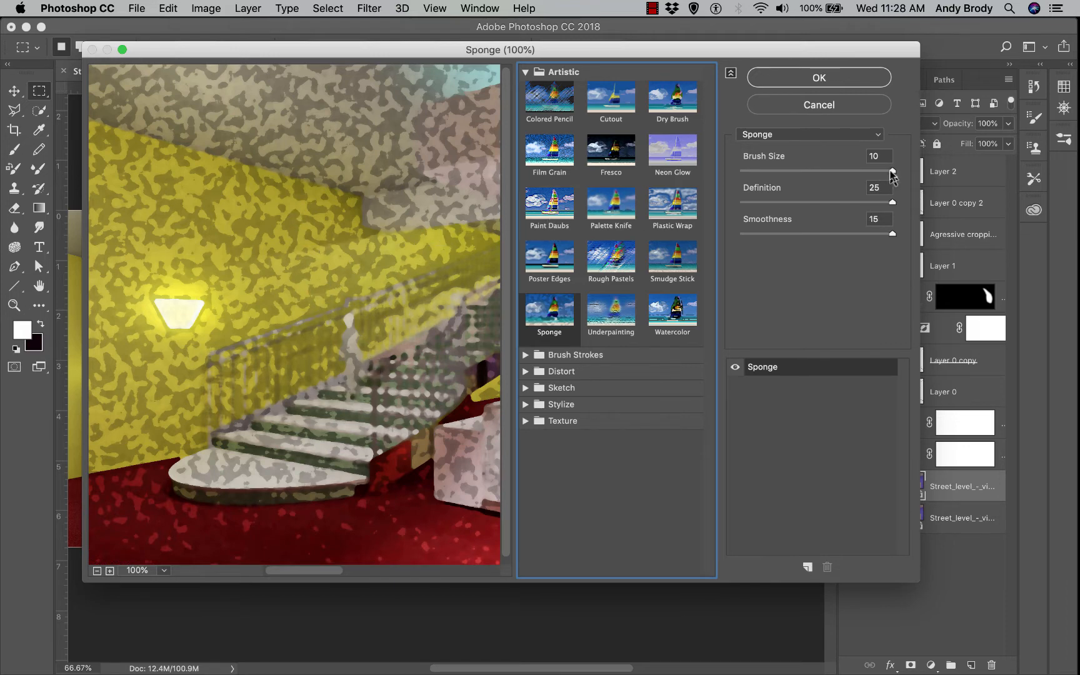
left_click_drag(892, 170, 769, 170)
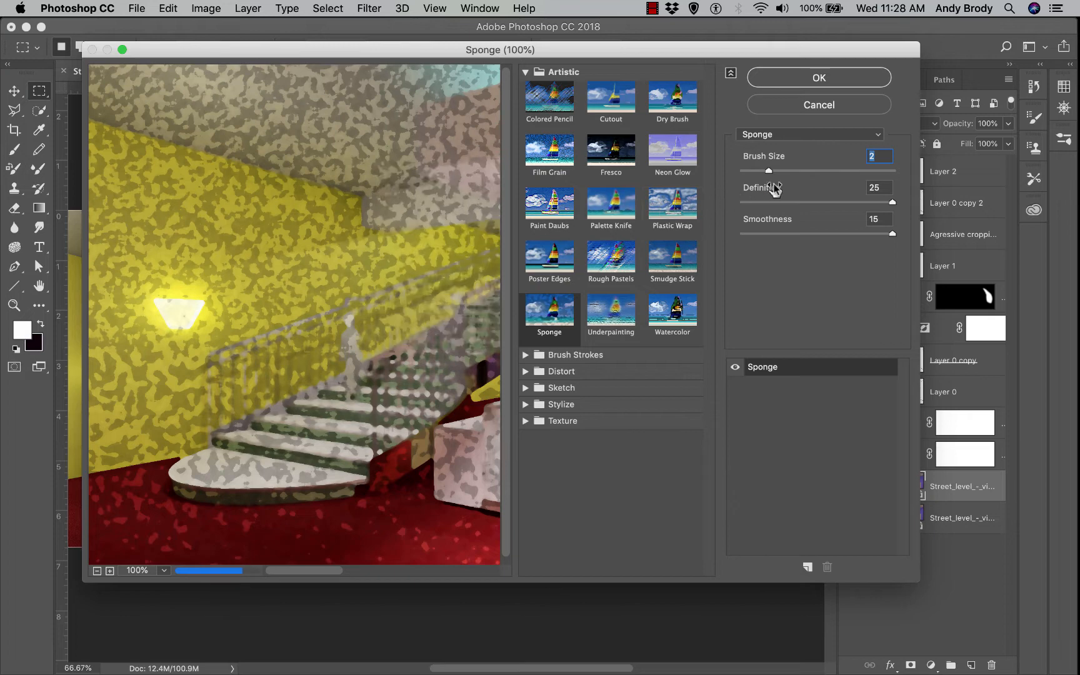
left_click_drag(771, 171, 753, 172)
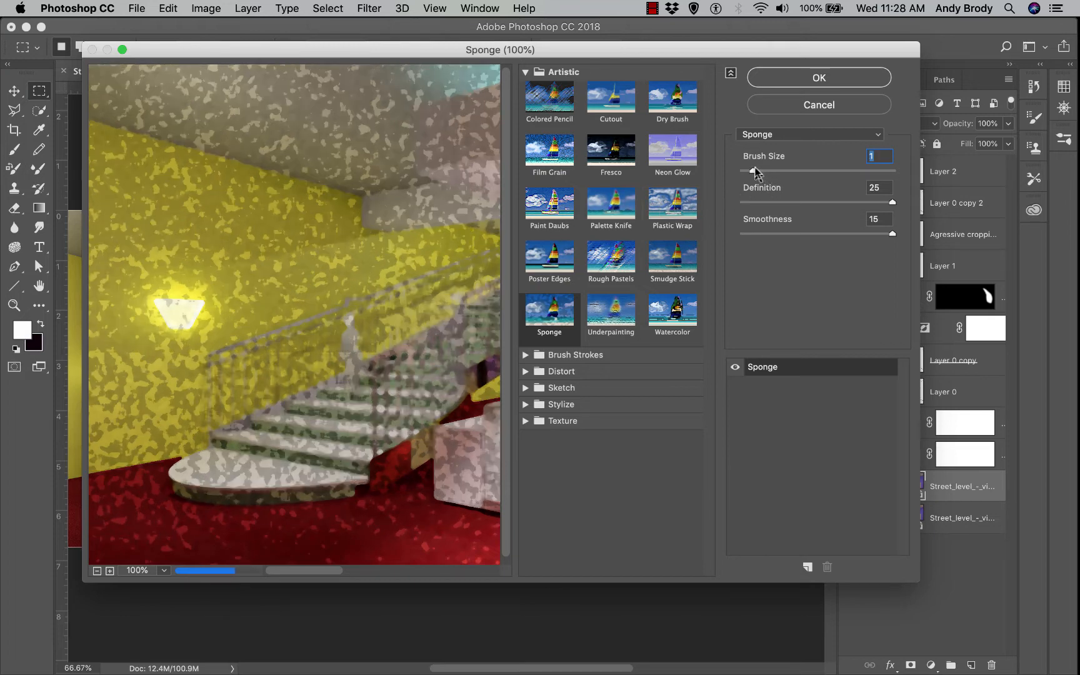
left_click(776, 201)
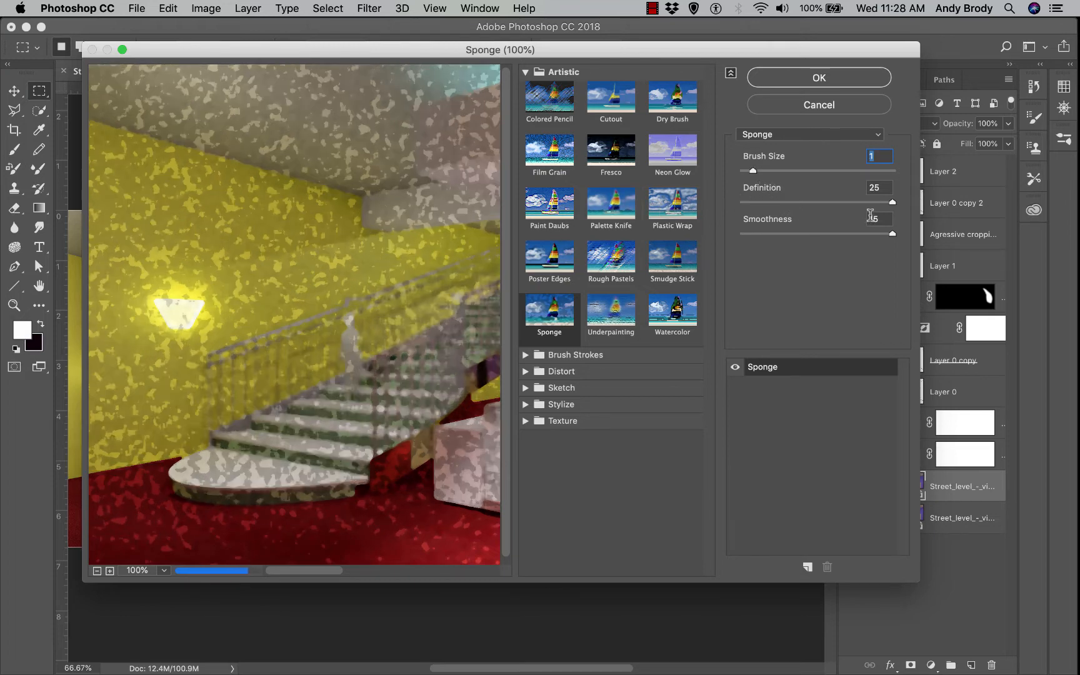
left_click_drag(774, 201, 757, 201)
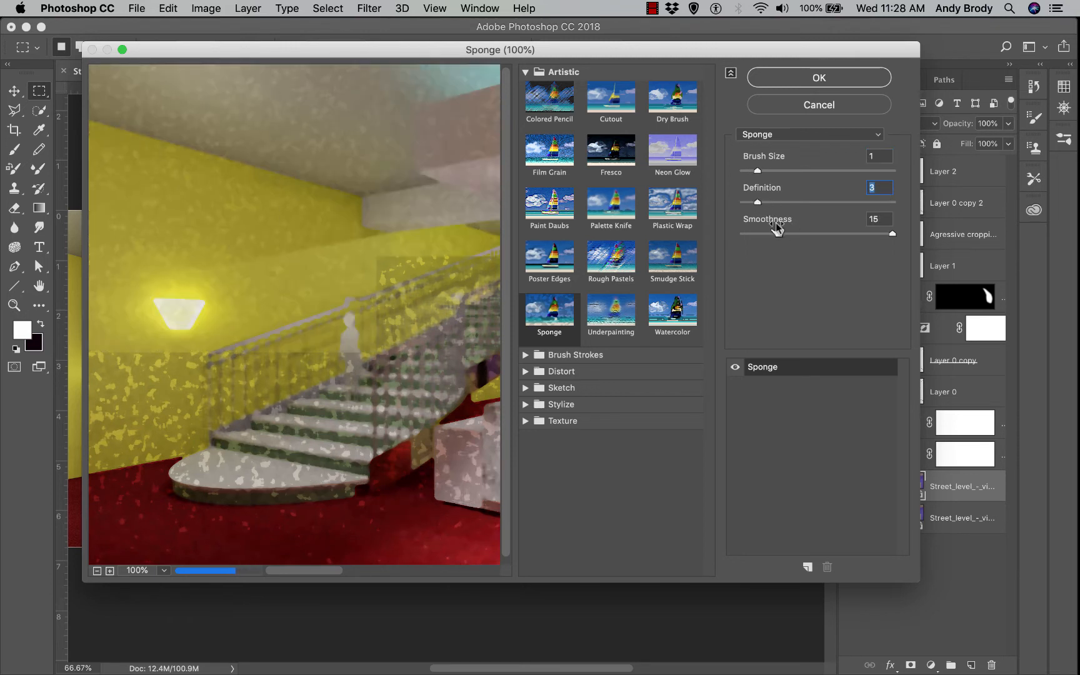
Set Sponge smoothness to 3, apply the filter, and compare the layer on and off
left_click_drag(892, 234, 764, 233)
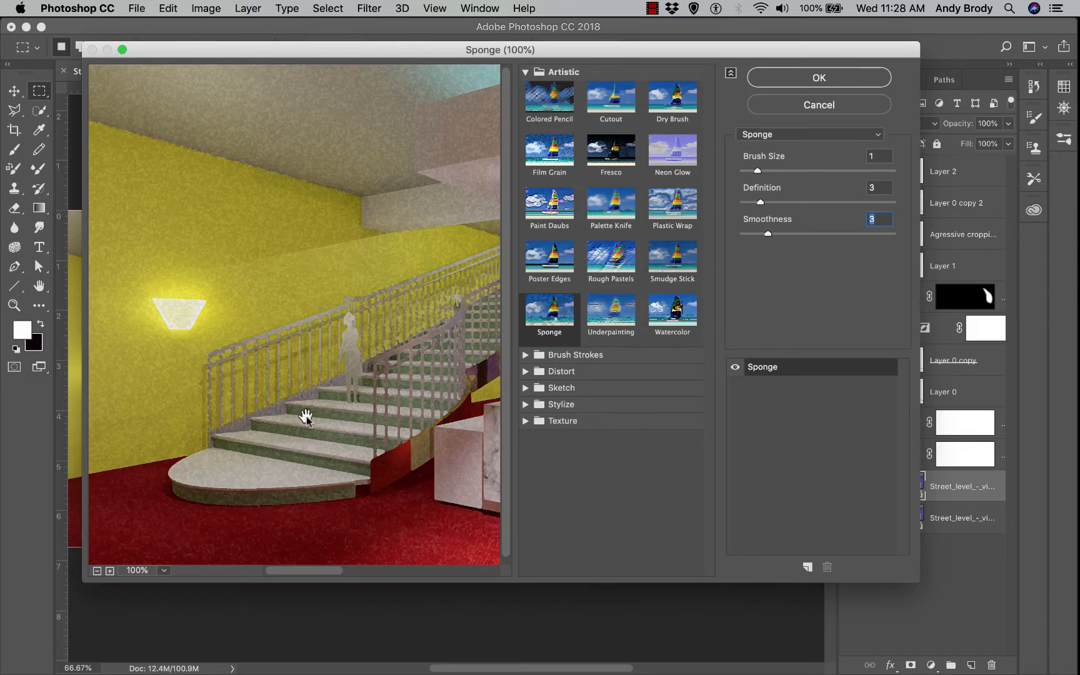
left_click_drag(313, 418, 178, 355)
left_click_drag(374, 424, 223, 409)
left_click_drag(358, 441, 289, 427)
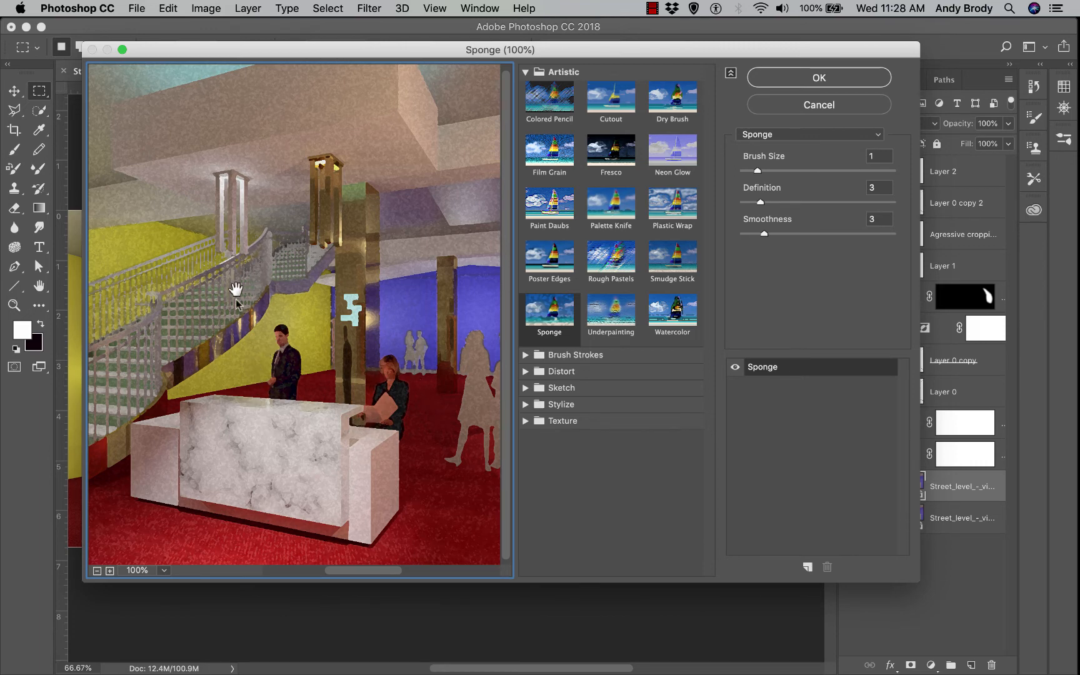
left_click(836, 84)
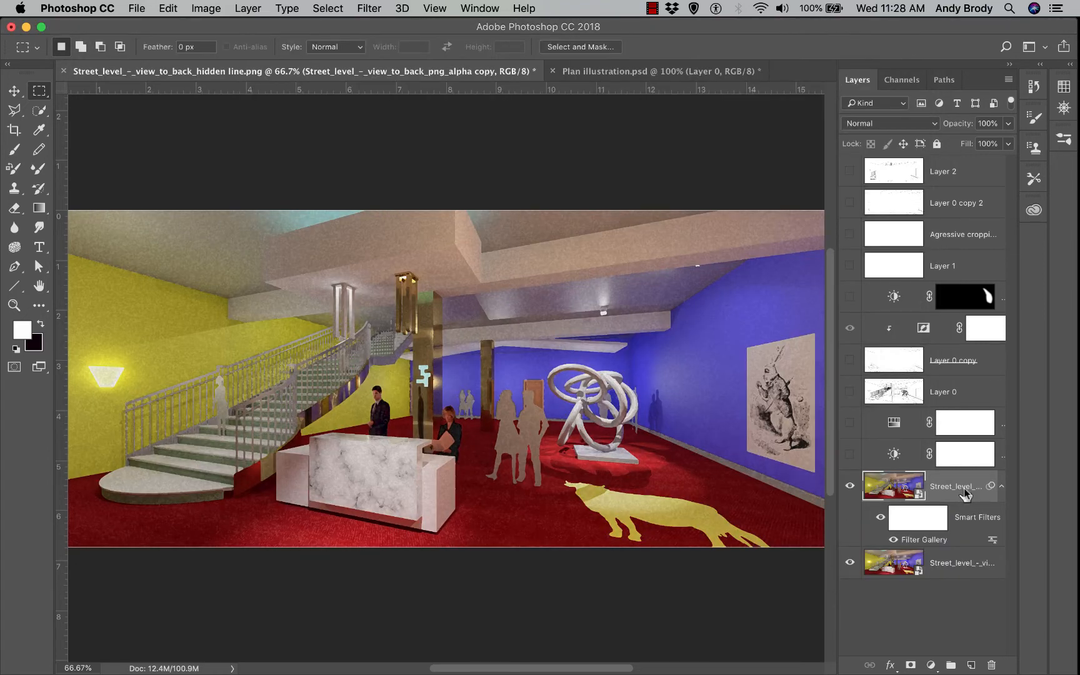
left_click(850, 486)
left_click(849, 485)
Zoom in and drop the Sponge-filtered layer's opacity to 55%
key("super+equal")
key("super+equal")
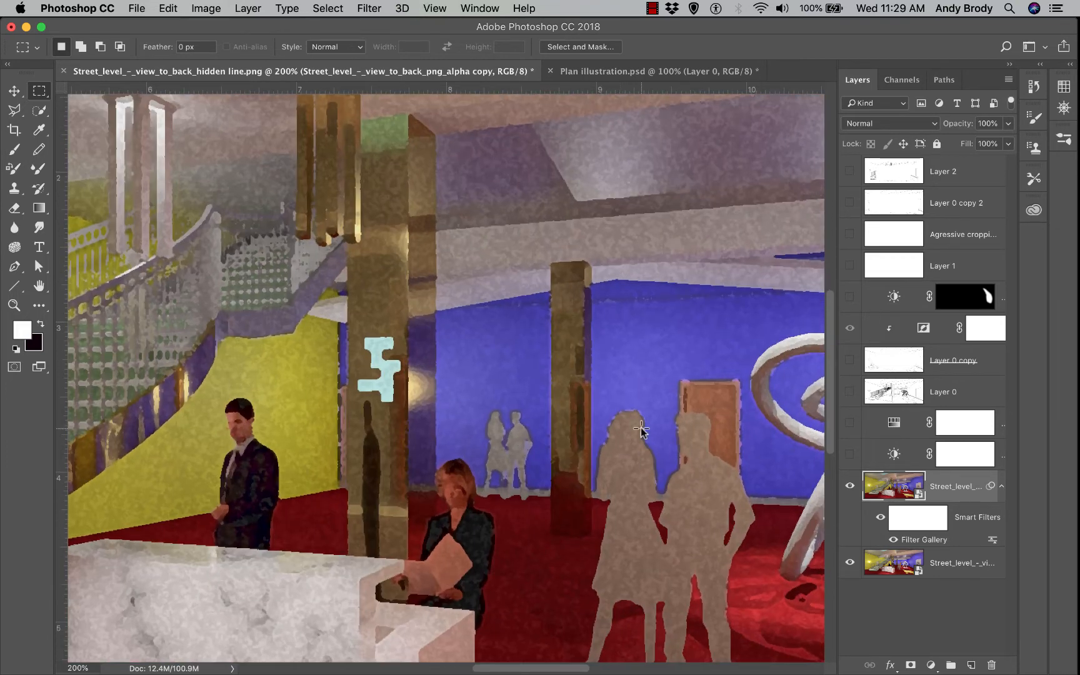
scroll(640, 430, "down", 2)
left_click(1007, 124)
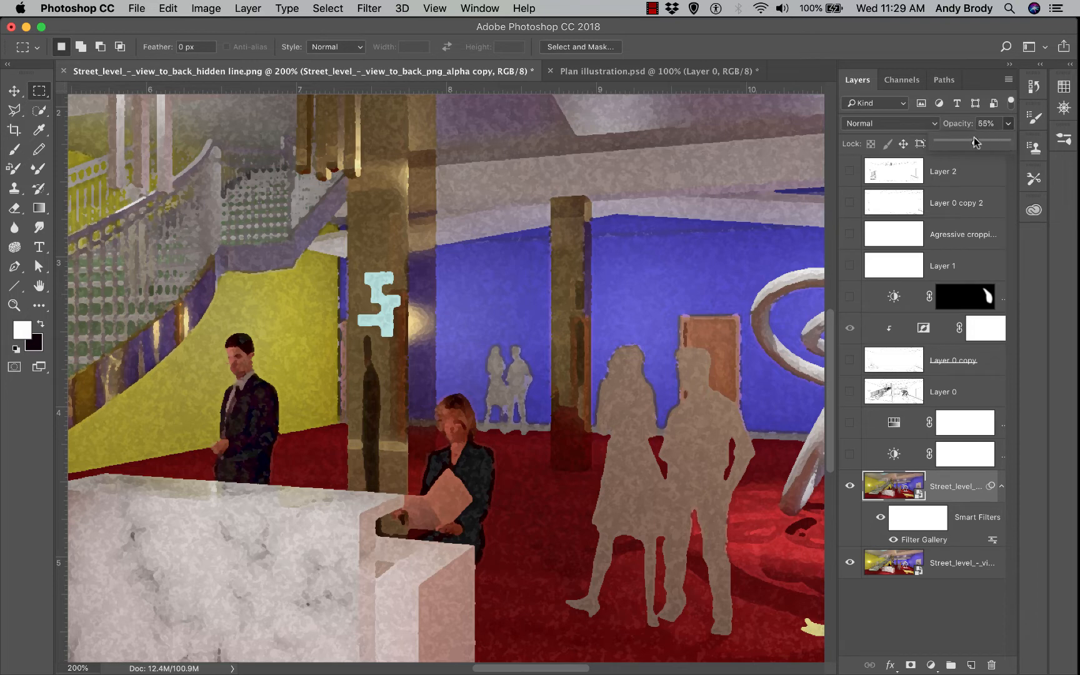
left_click_drag(976, 141, 971, 140)
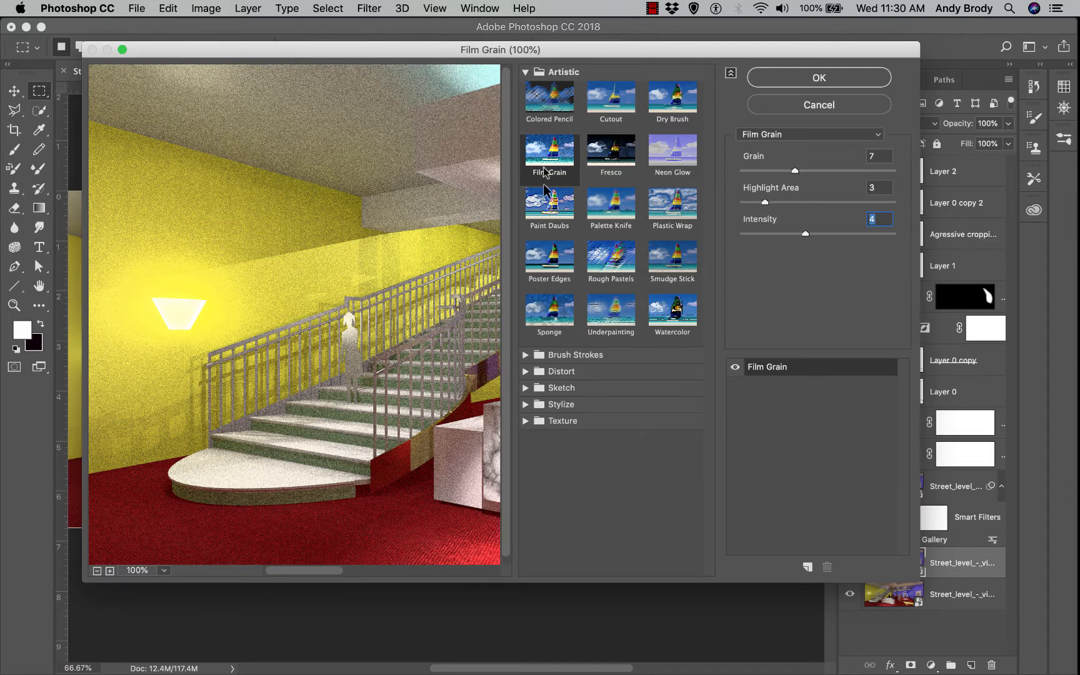
Browse the filter groups, then apply Artistic > Film Grain (grain 7, highlight 3, intensity 4)
left_click(525, 72)
left_click(526, 89)
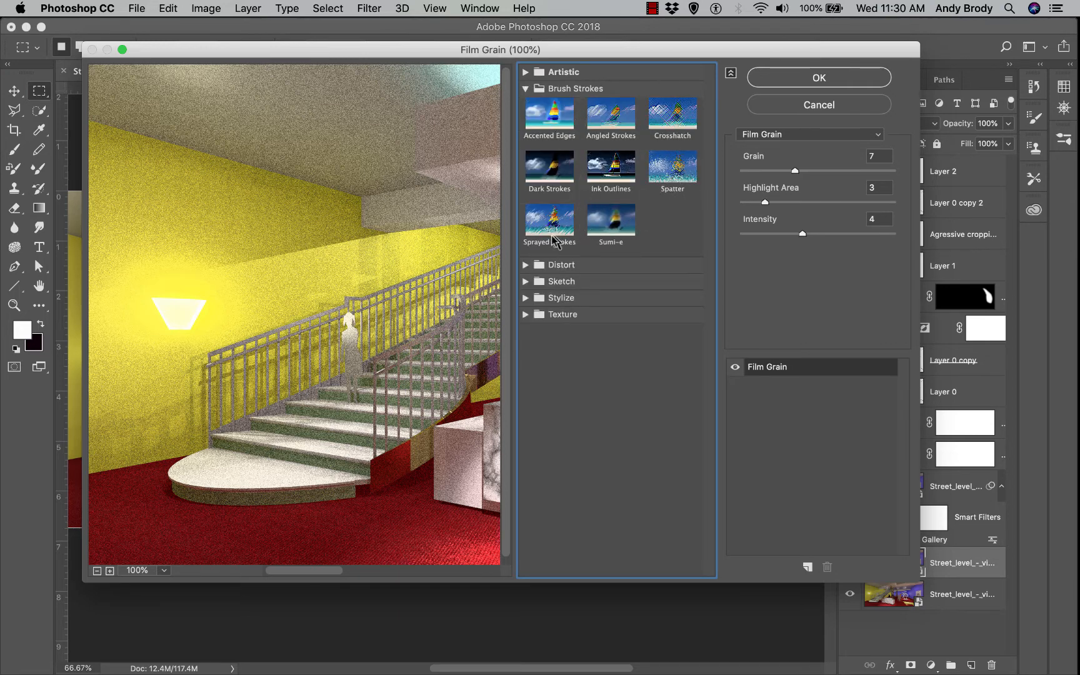
left_click(525, 282)
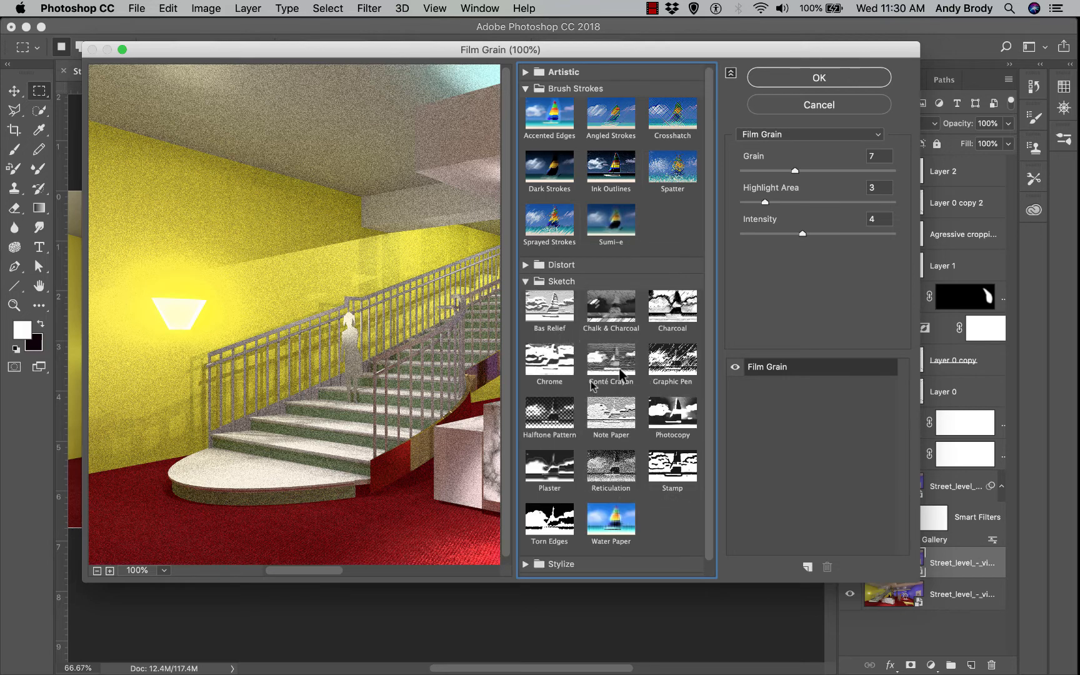
left_click(526, 281)
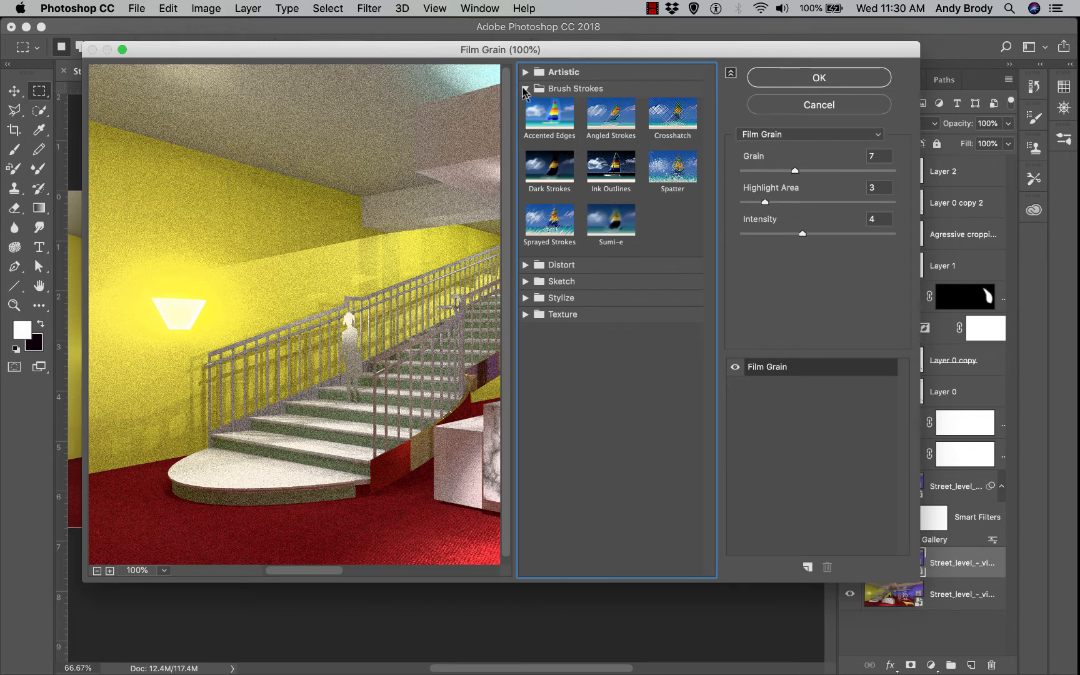
left_click(526, 88)
left_click(526, 72)
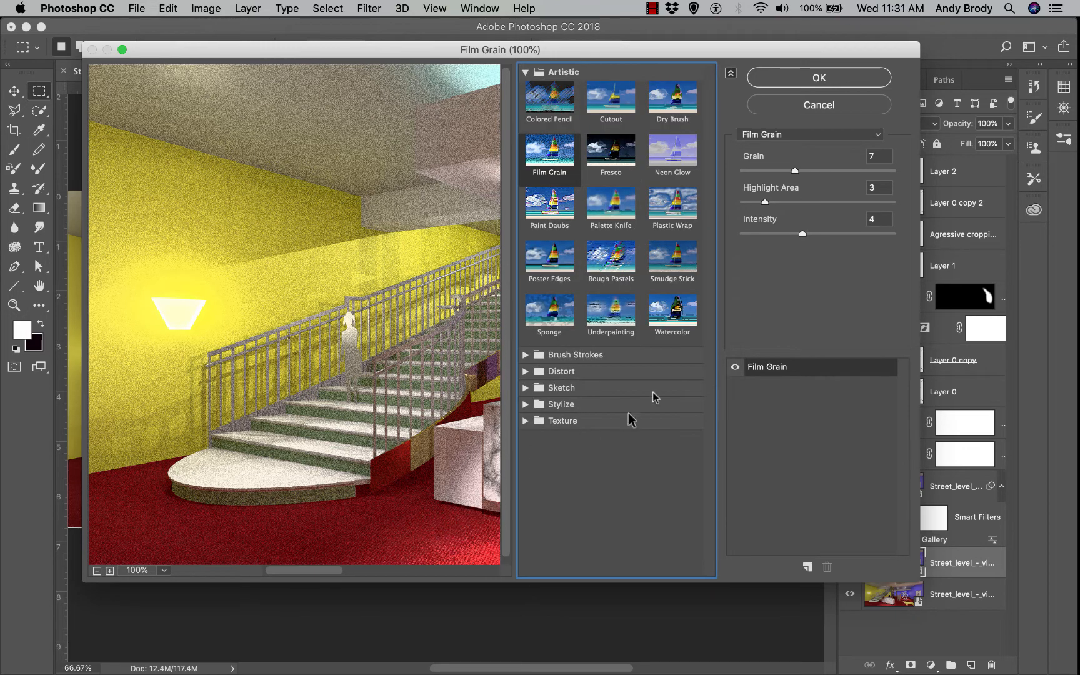
left_click(782, 79)
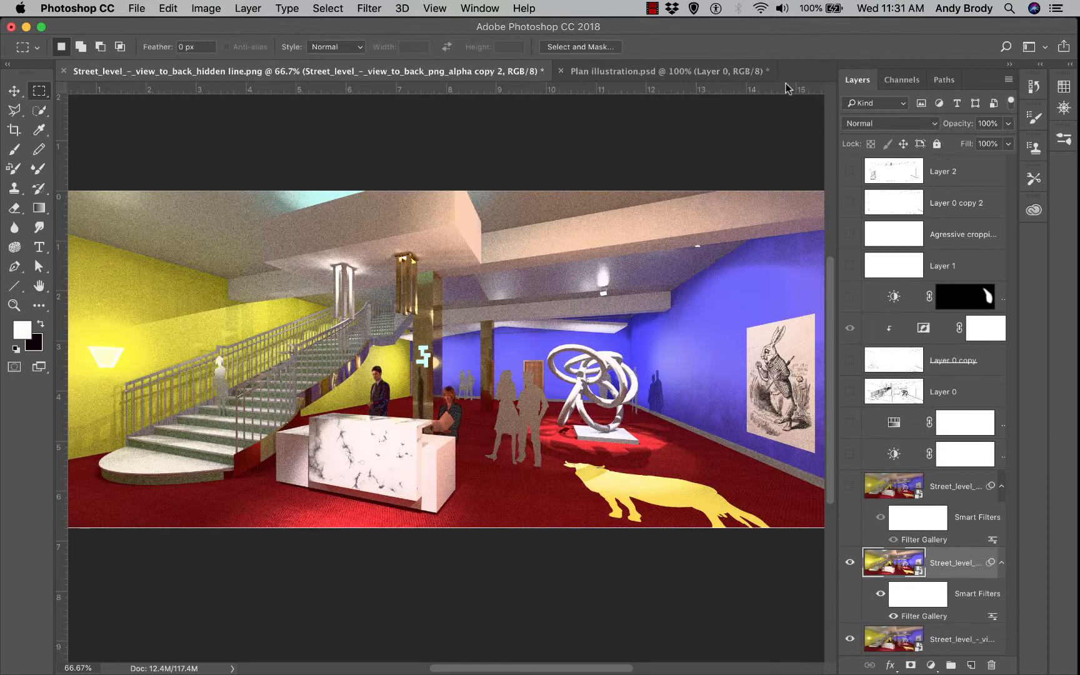
Add a Black & White adjustment layer clipped to the Film Grain layer below
left_click(932, 666)
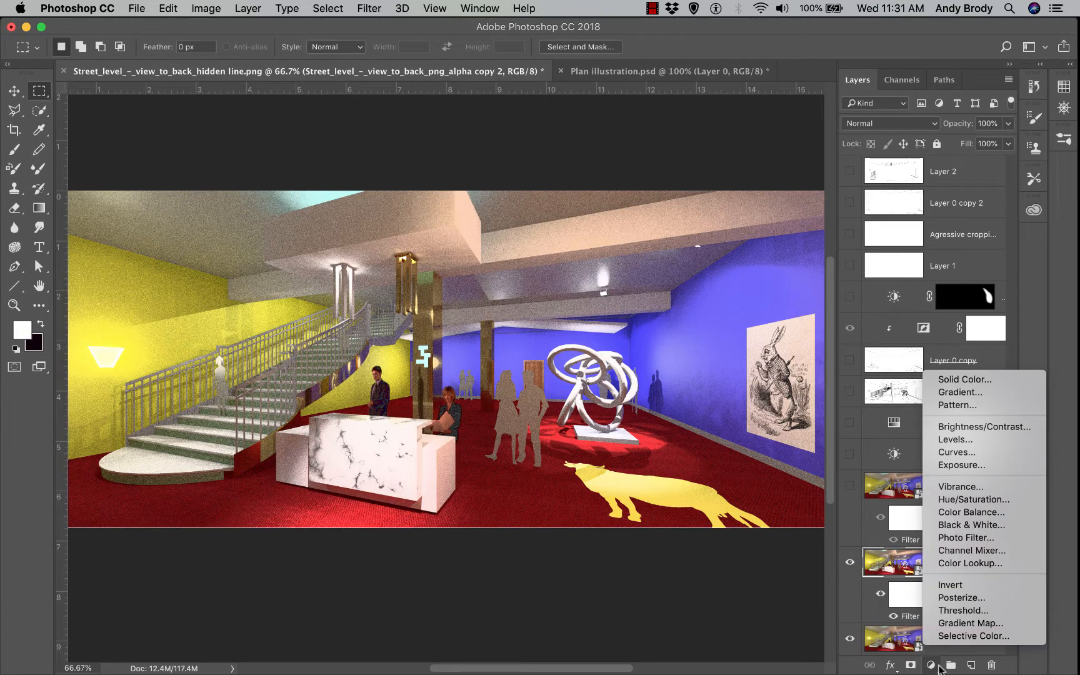
left_click(963, 526)
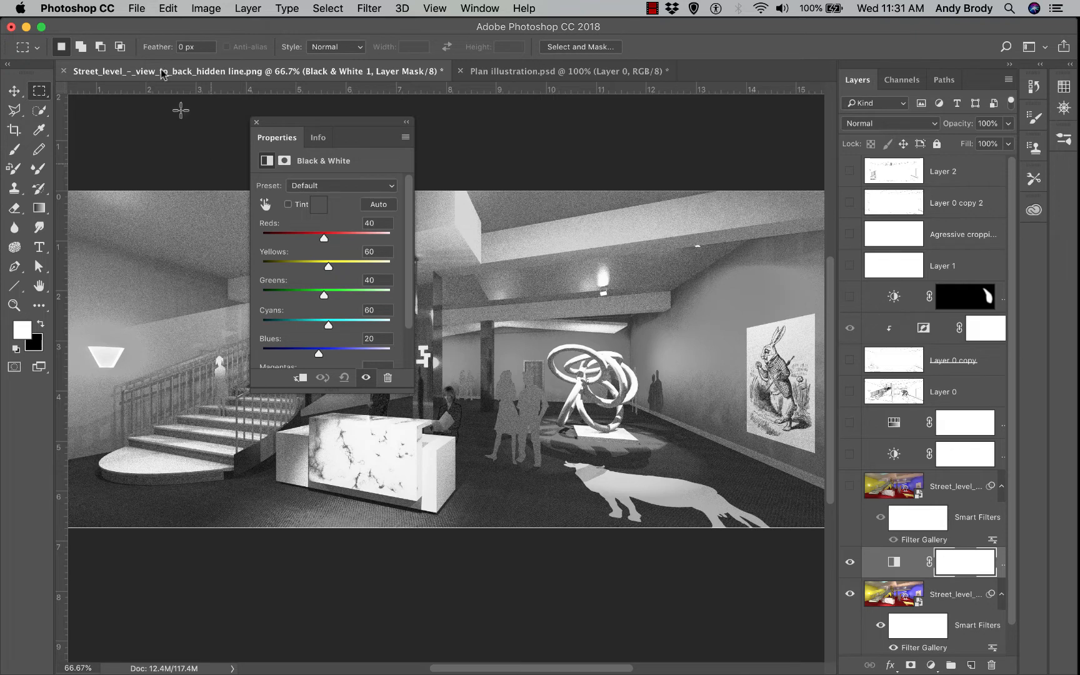
left_click(256, 123)
left_click_drag(967, 580, 967, 580)
left_click(966, 580, "alt")
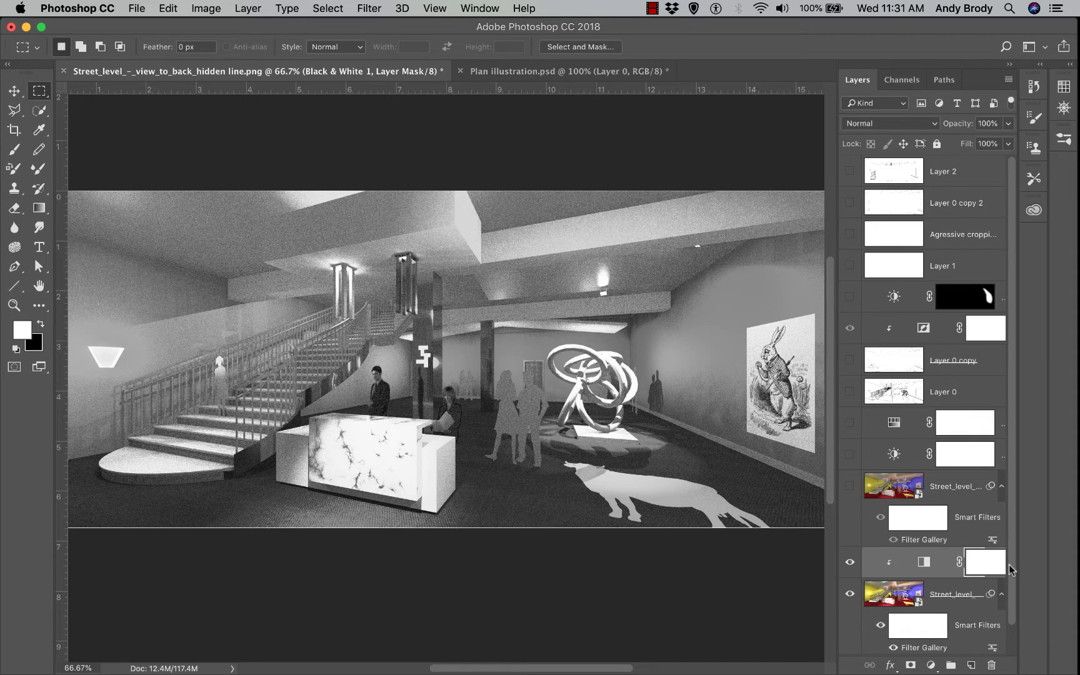
Switch the Black & White adjustment's blend mode to Multiply, then select the Film Grain layer
left_click_drag(1013, 577, 1020, 606)
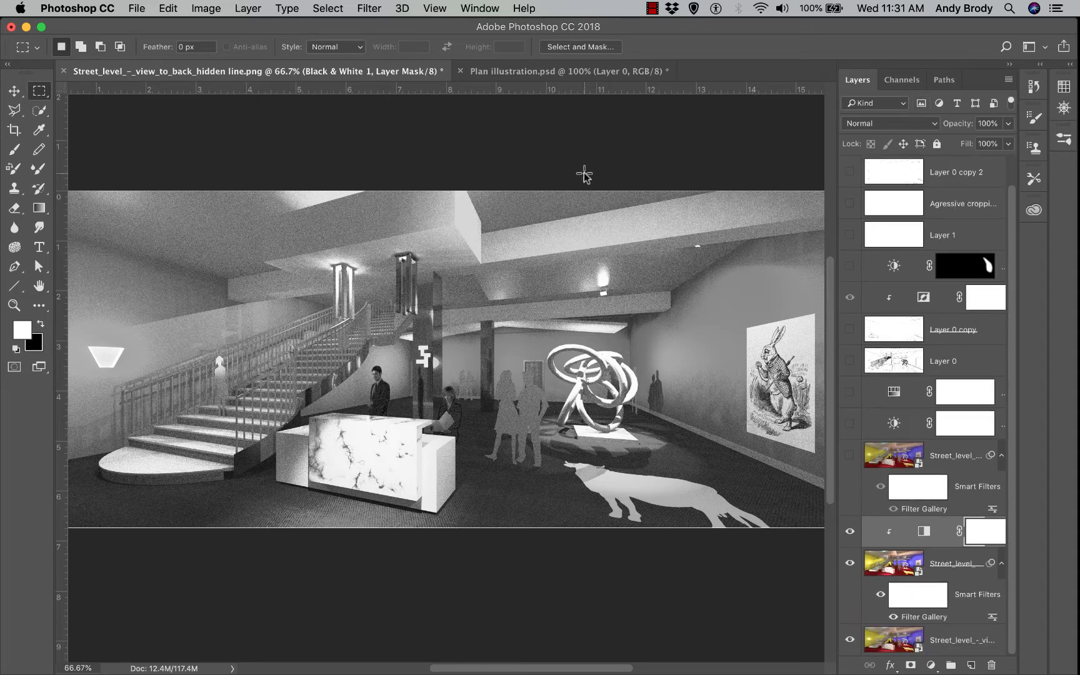
left_click(910, 123)
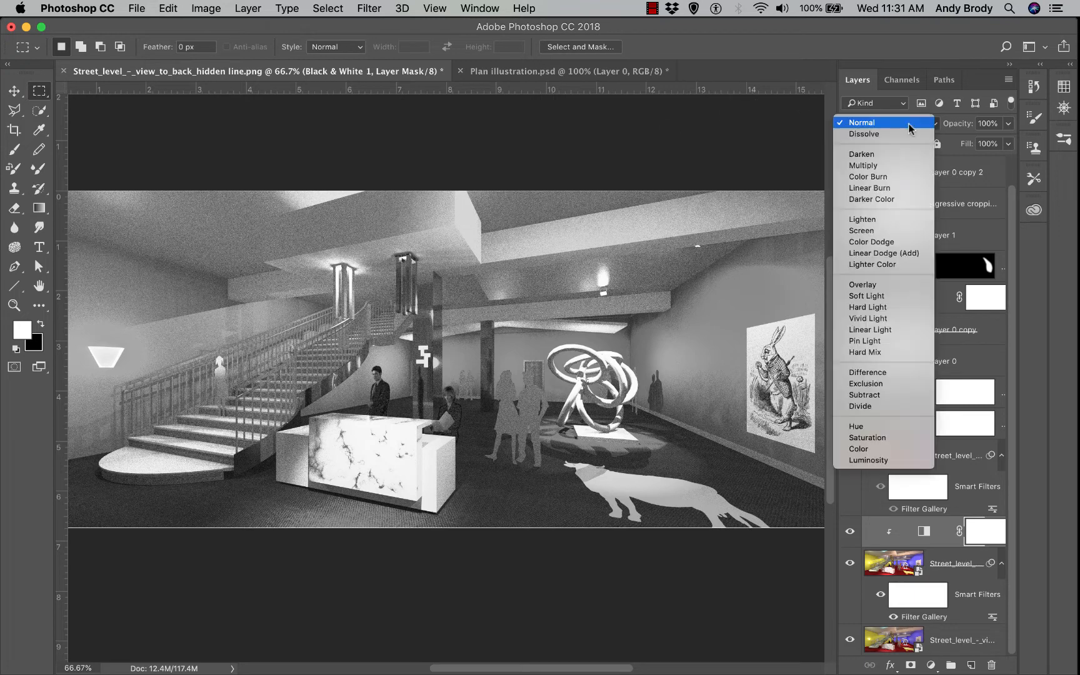
left_click(889, 166)
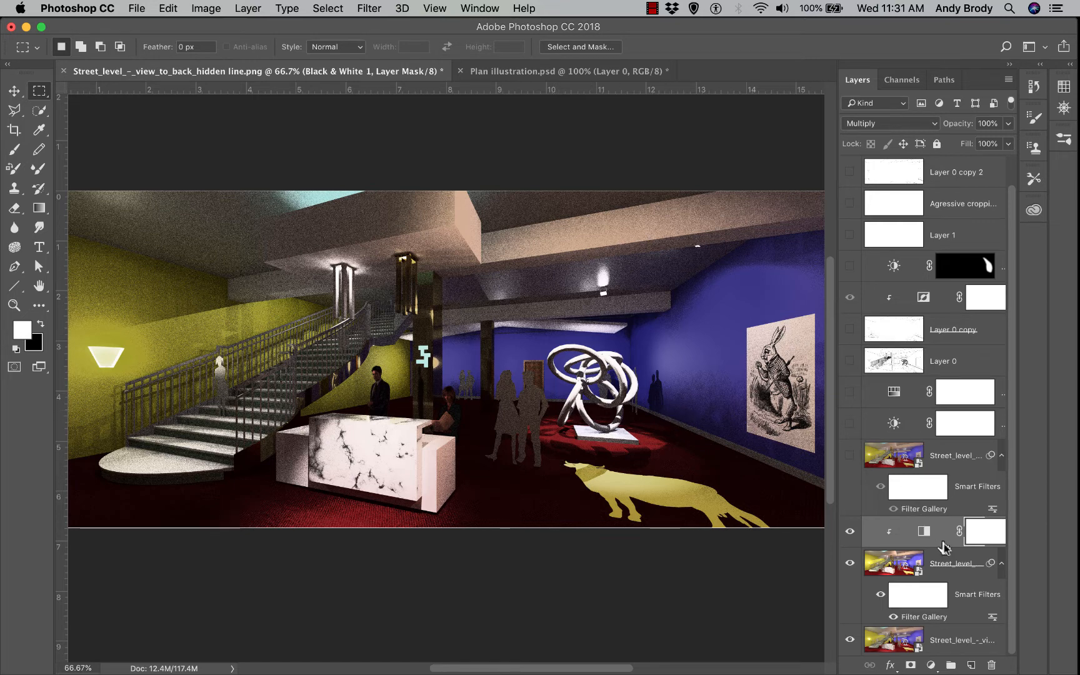
left_click(956, 564)
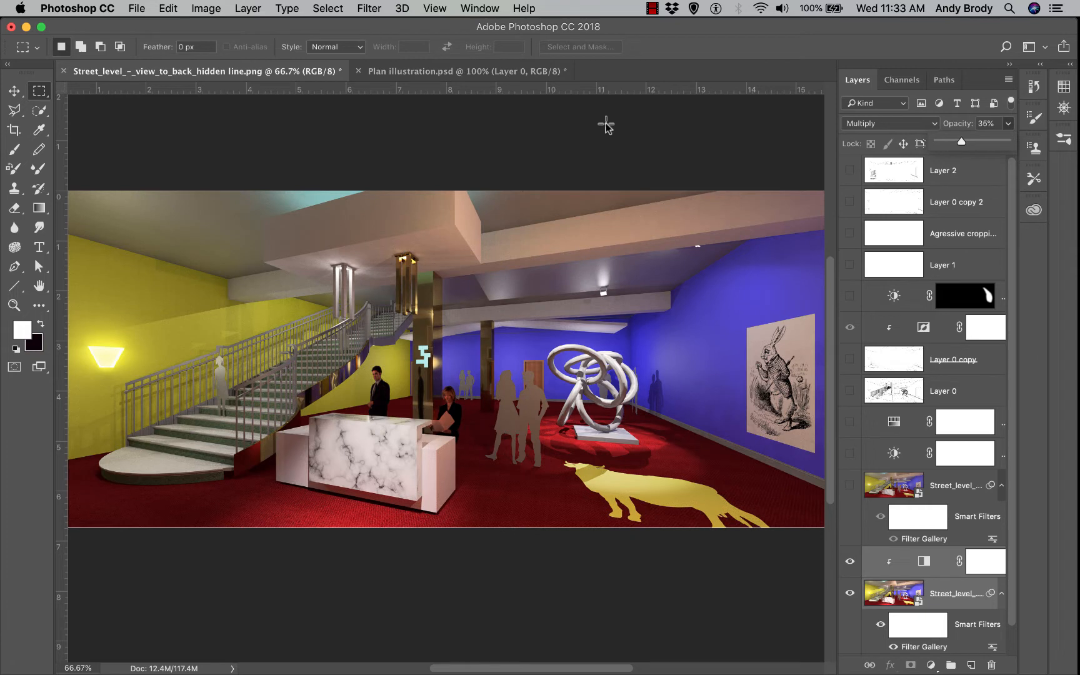
Lower the Black & White adjustment's opacity to about 29%
scroll(953, 585, "down", 1)
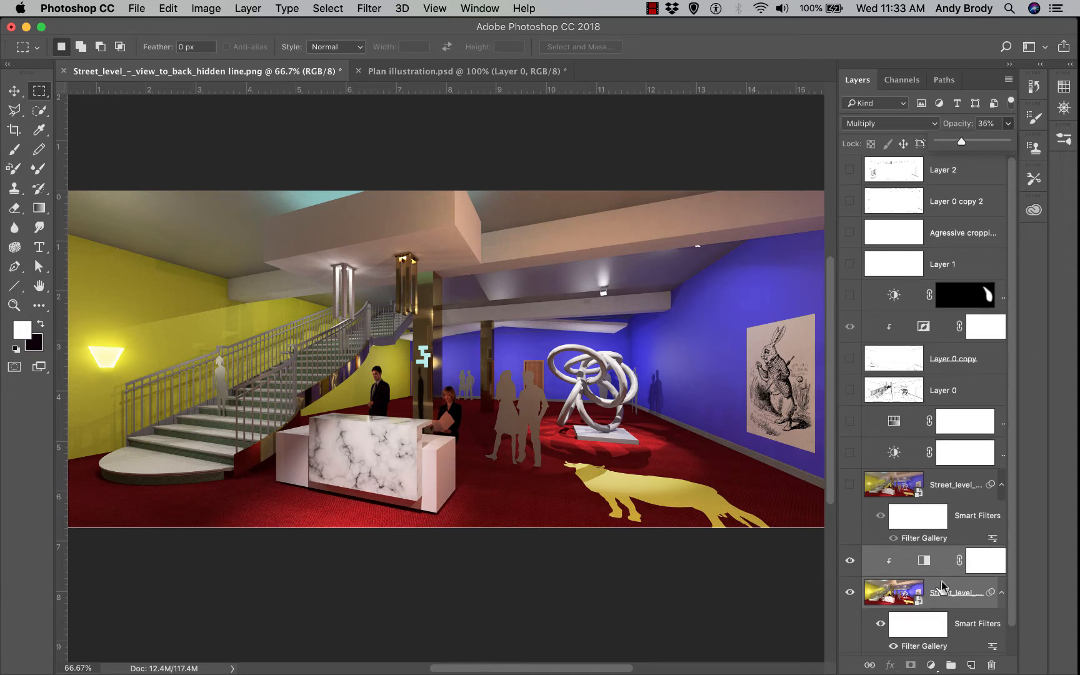
scroll(984, 466, "down", 2)
scroll(985, 475, "down", 1)
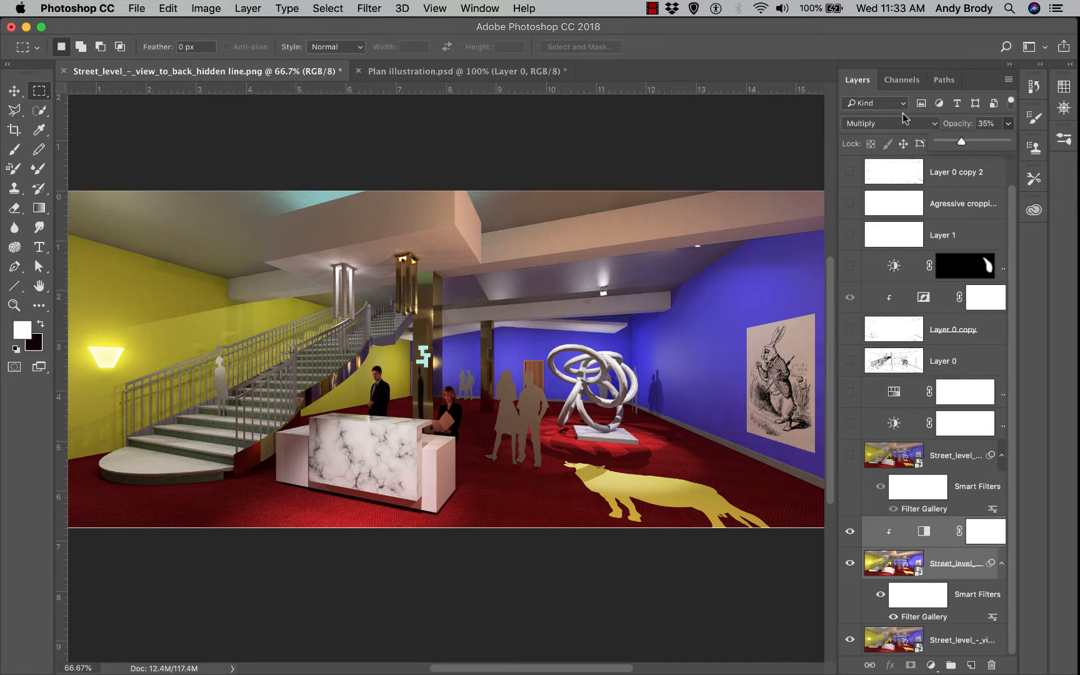
left_click_drag(961, 143, 956, 140)
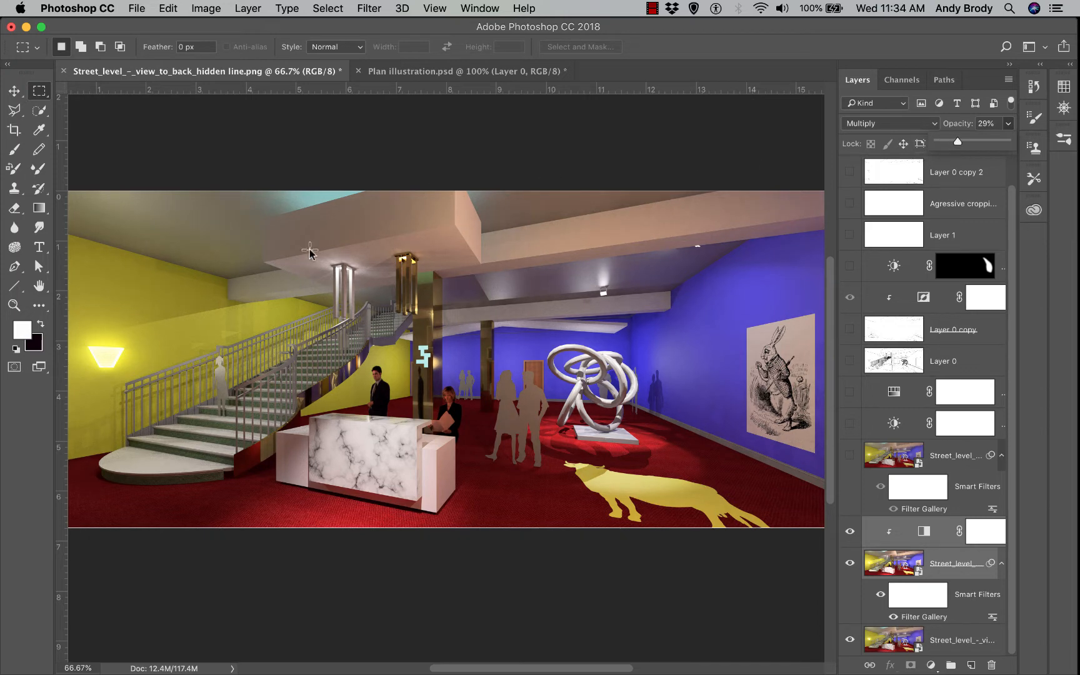
Zoom in on the reception desk and hide the filtered render layers to compare
key("super+equal")
key("super+equal")
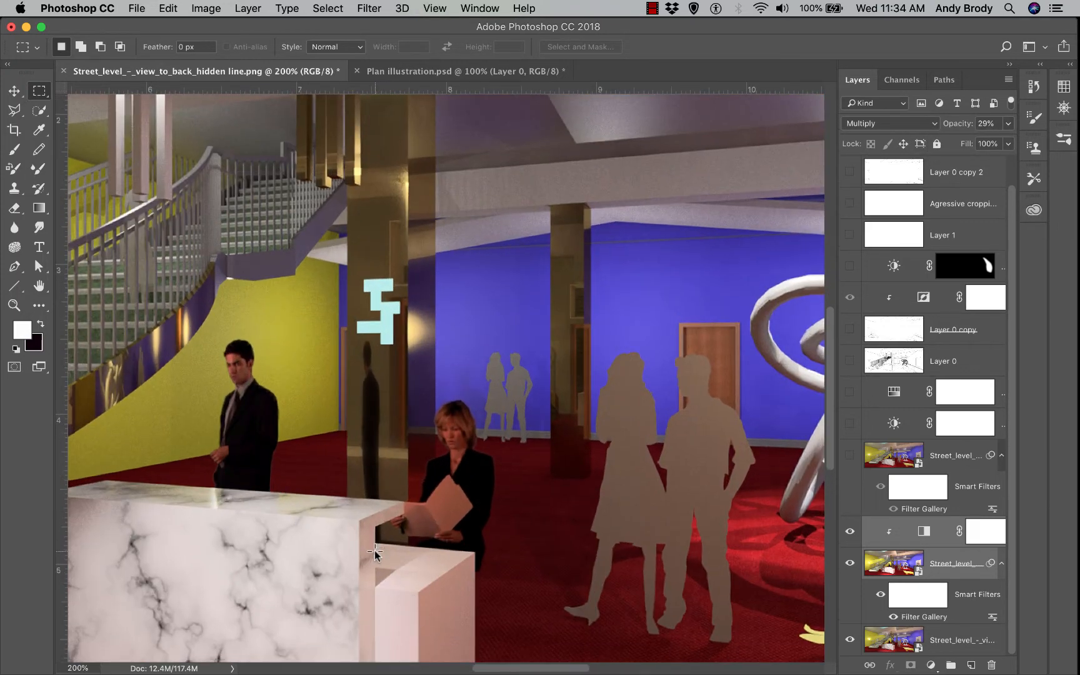
key("super+equal")
scroll(394, 531, "down", 3)
scroll(445, 518, "down", 1)
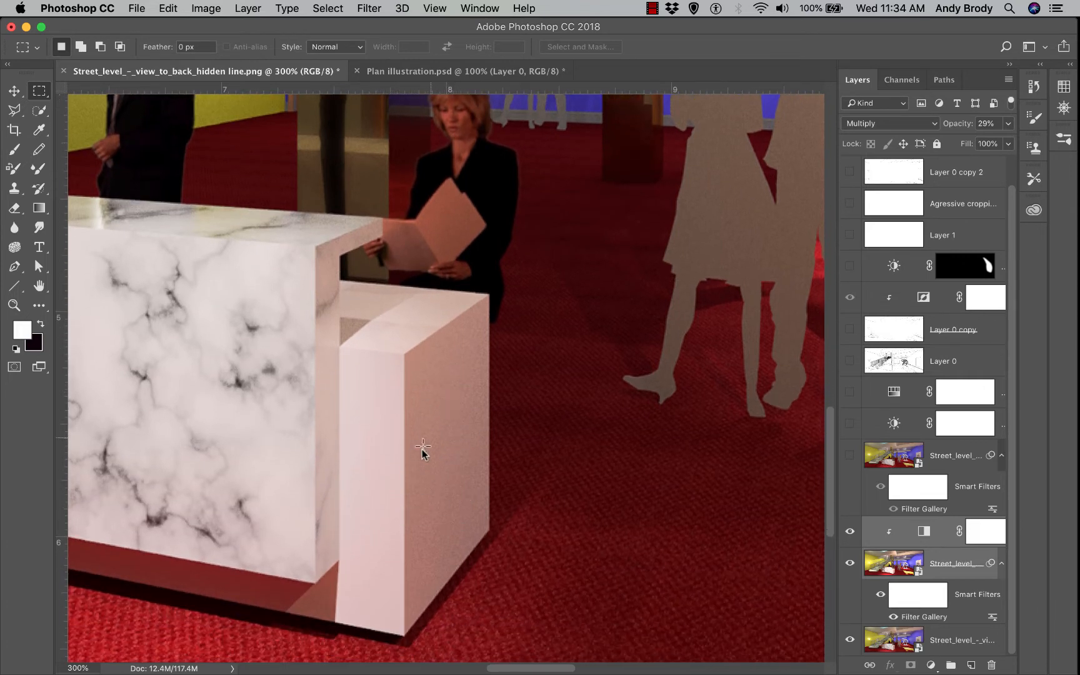
scroll(499, 511, "down", 1)
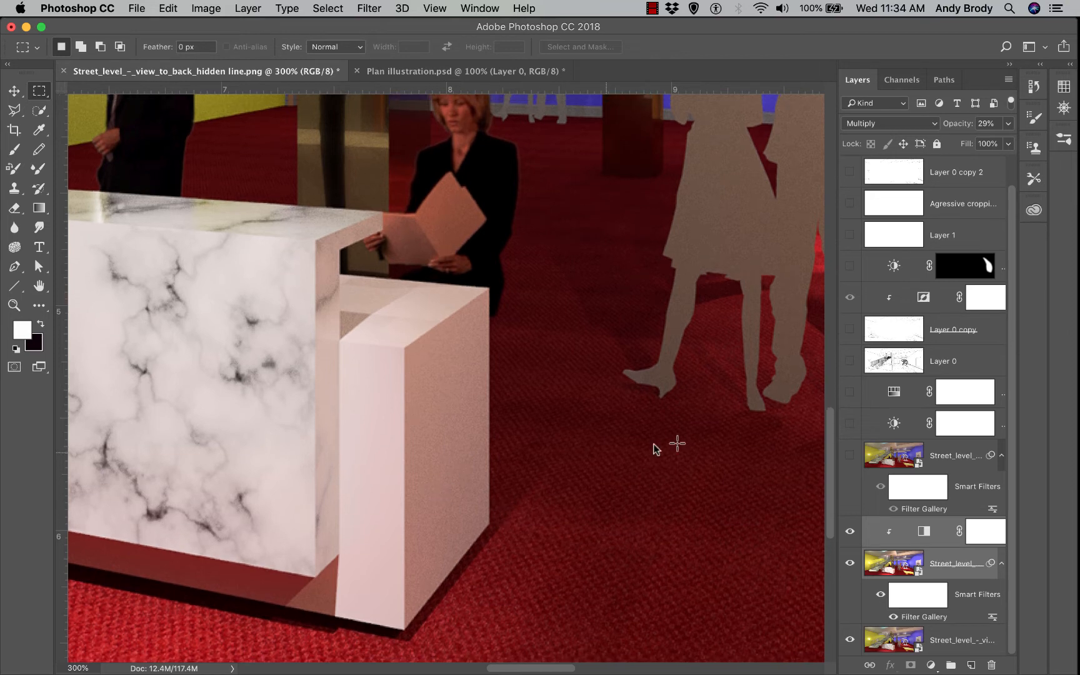
left_click(848, 563)
left_click(849, 563)
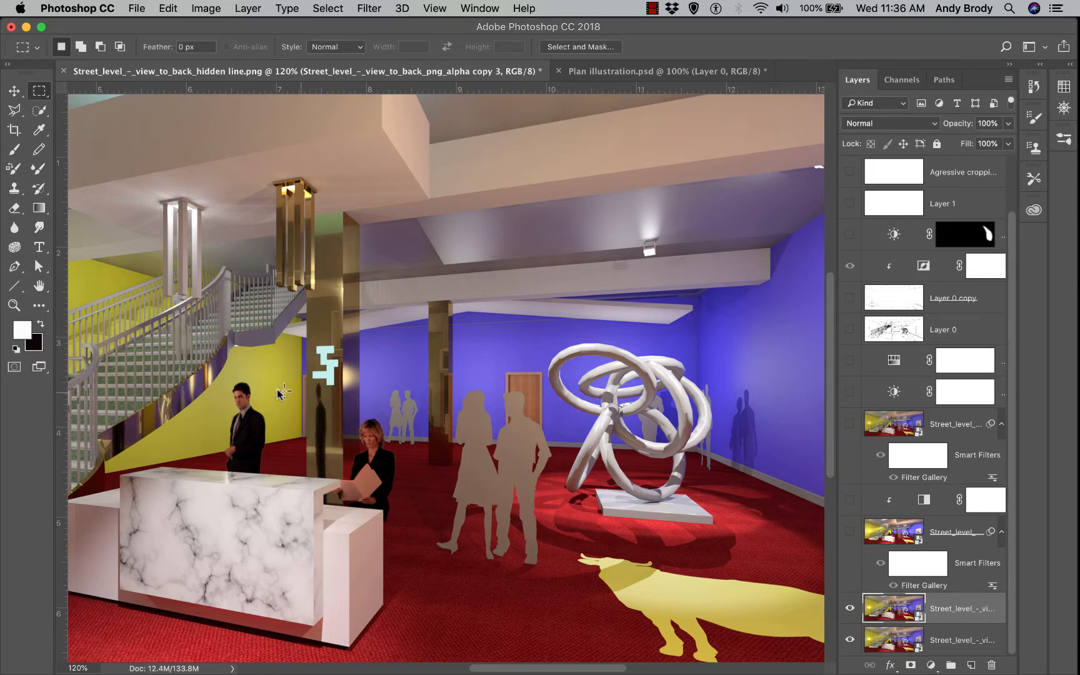
Lasso the lobby's central figures and sculpture freehand, feathering the selection by 75 pixels
left_click(14, 110)
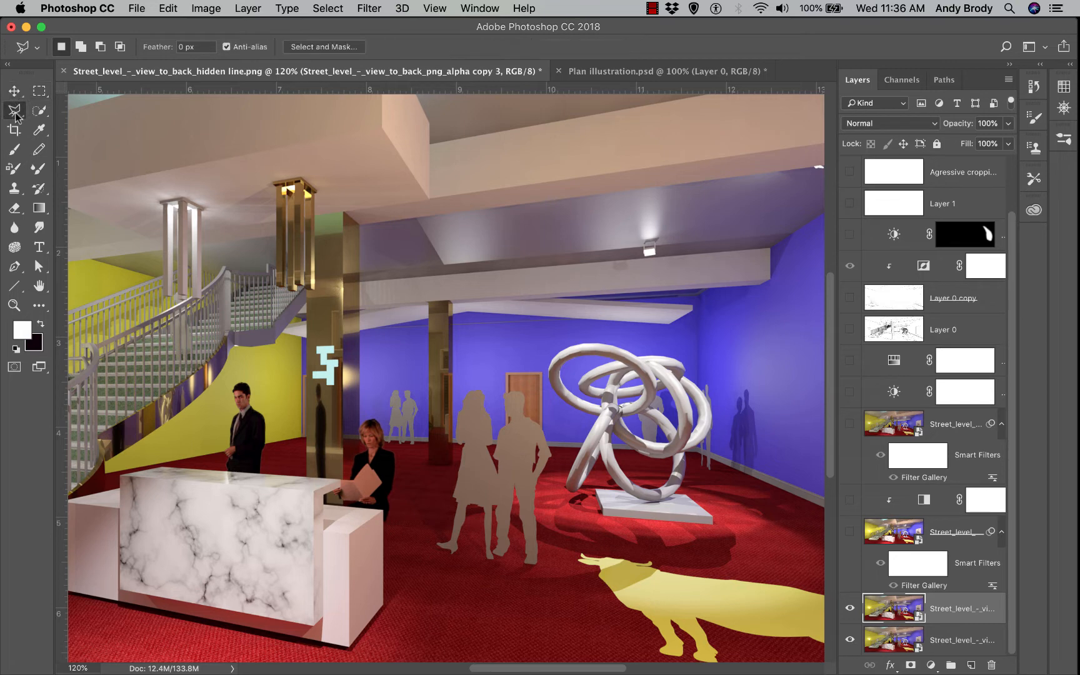
left_click(50, 111)
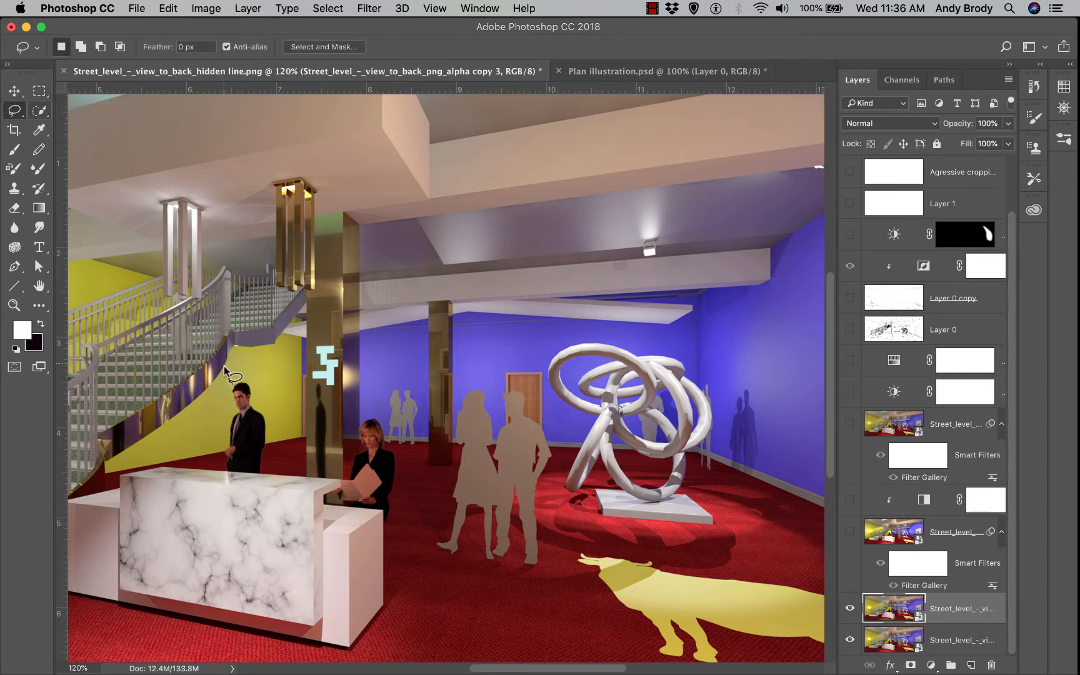
mouse_move(211, 422)
left_mouse_down()
mouse_move(259, 375)
mouse_move(650, 320)
mouse_move(691, 327)
mouse_move(735, 418)
mouse_move(745, 531)
mouse_move(625, 541)
mouse_move(576, 517)
mouse_move(545, 405)
mouse_move(491, 369)
mouse_move(458, 384)
mouse_move(439, 499)
mouse_move(410, 476)
mouse_move(405, 421)
mouse_move(392, 406)
mouse_move(353, 413)
mouse_move(320, 441)
mouse_move(250, 374)
left_mouse_up()
right_click(459, 365)
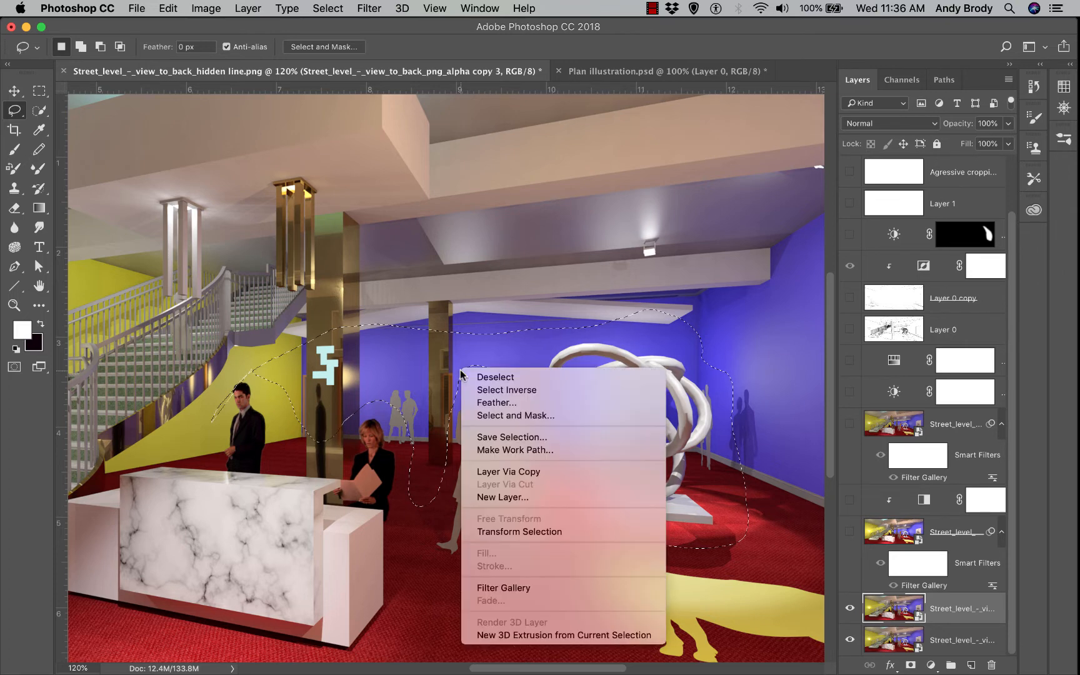
left_click(492, 402)
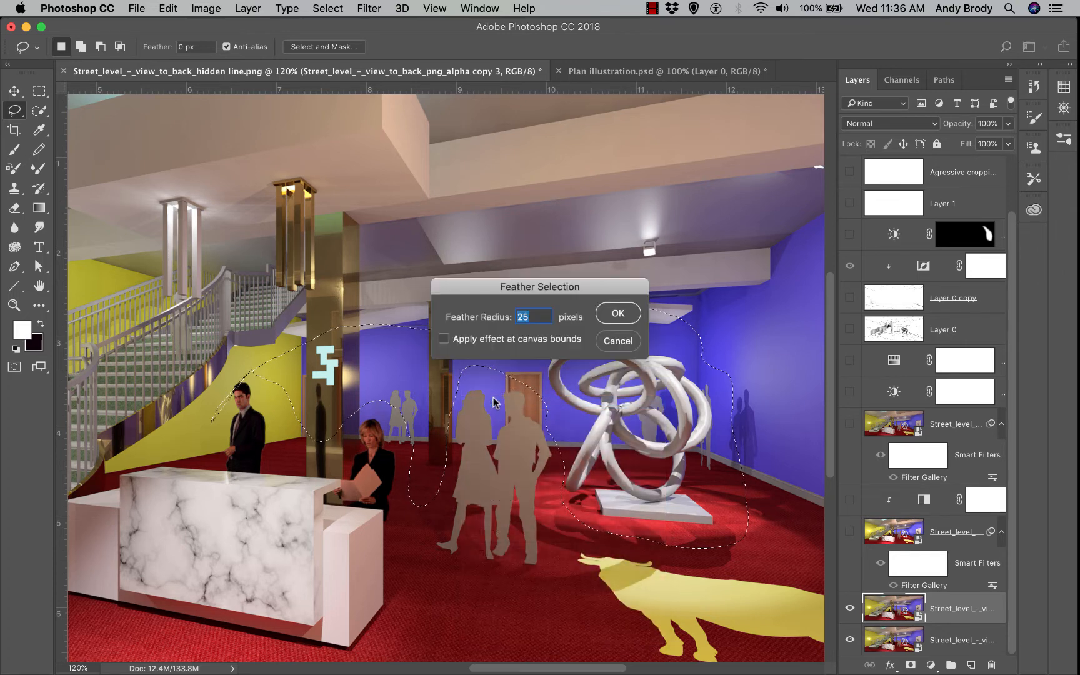
type("75")
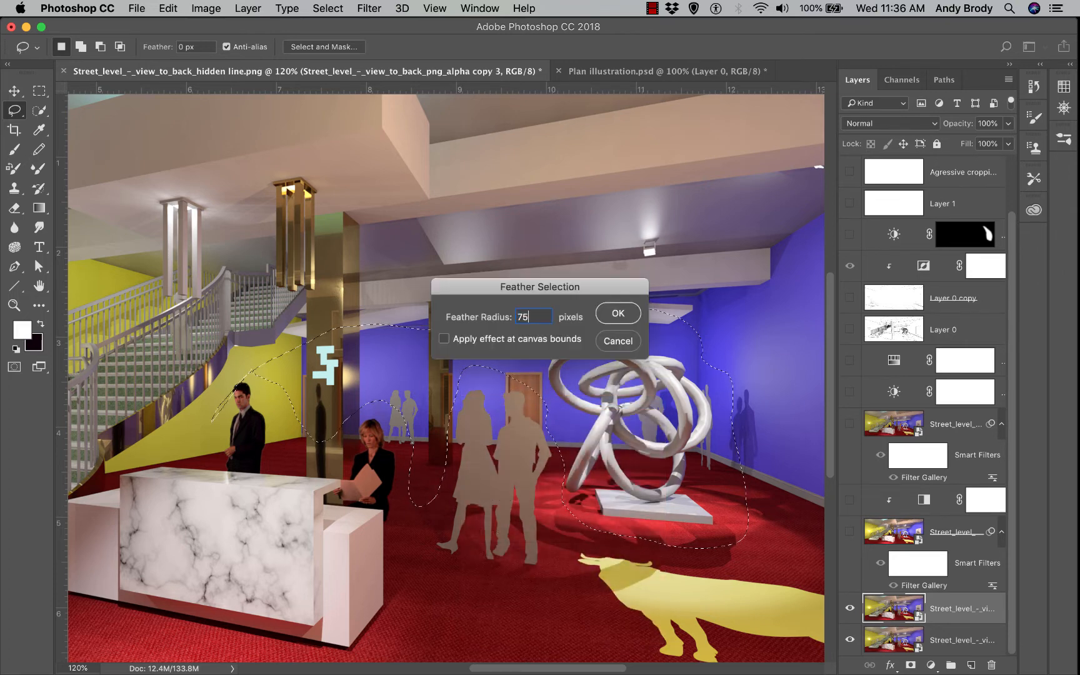
key("Return")
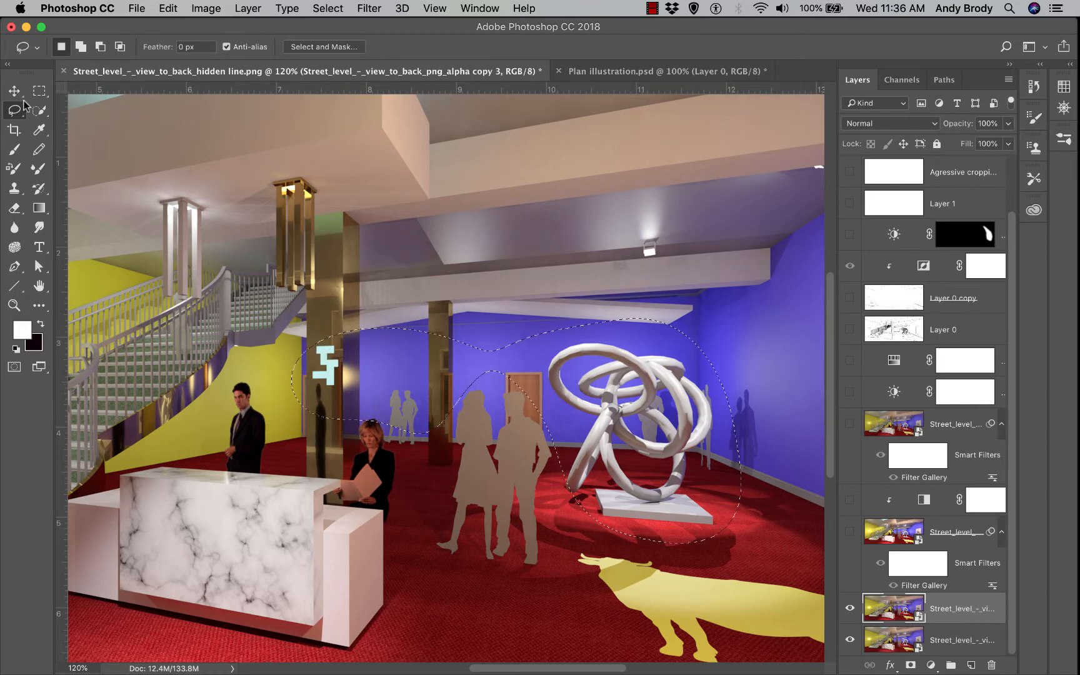
Subtract a marquee rectangle beside the column from the selection, dismissing the smart object warning
key("m")
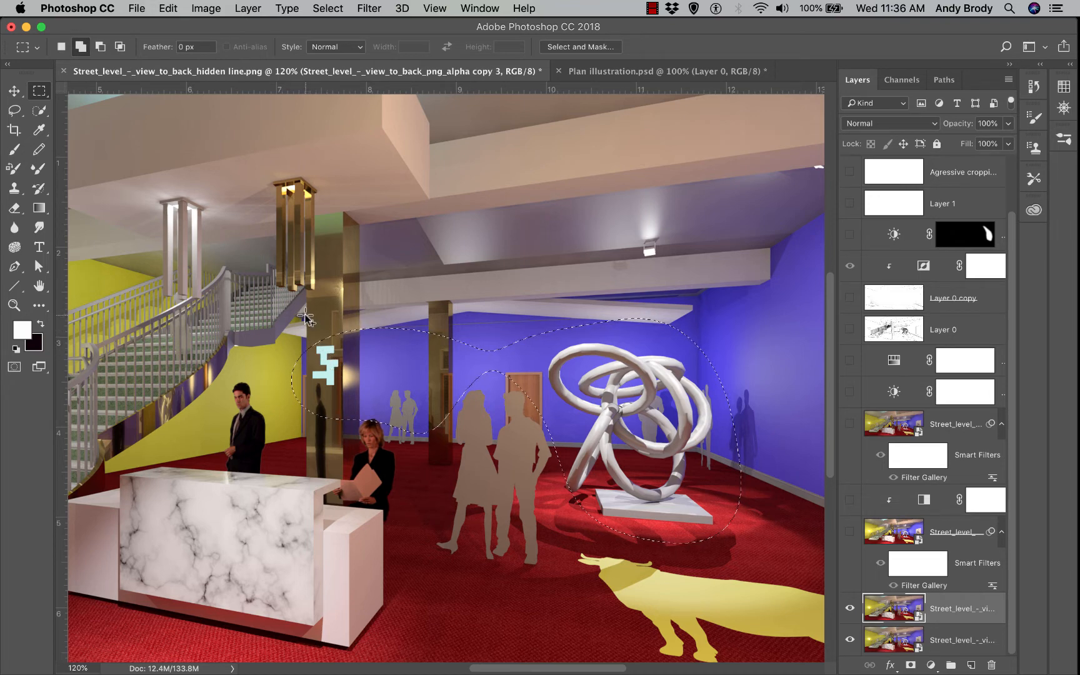
key("alt")
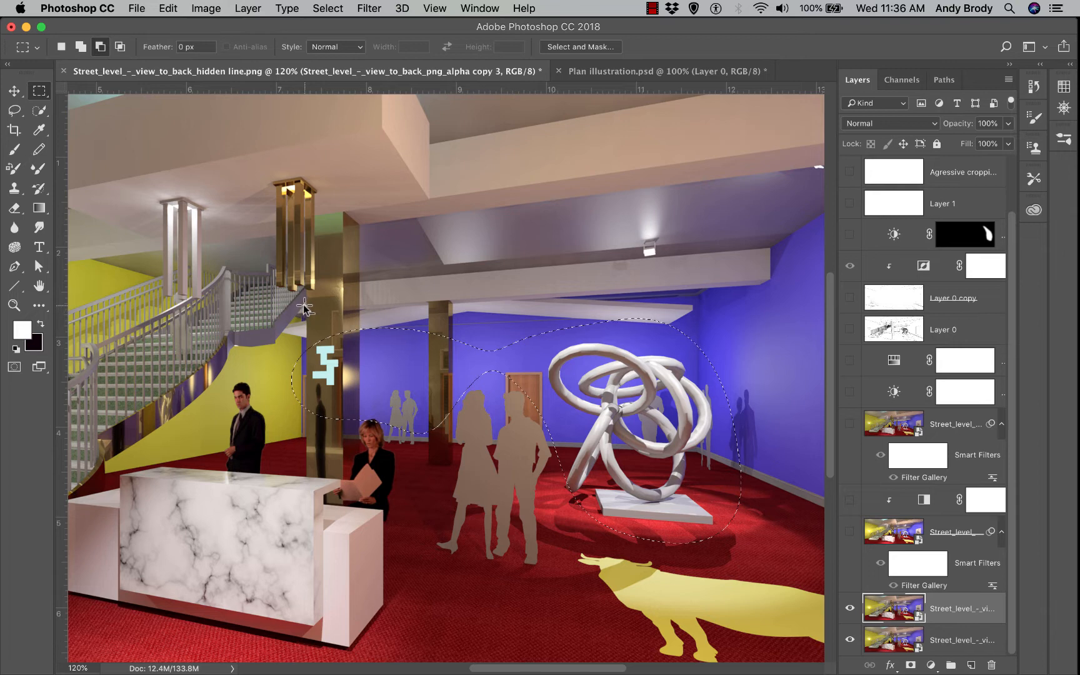
left_click_drag(306, 305, 332, 383)
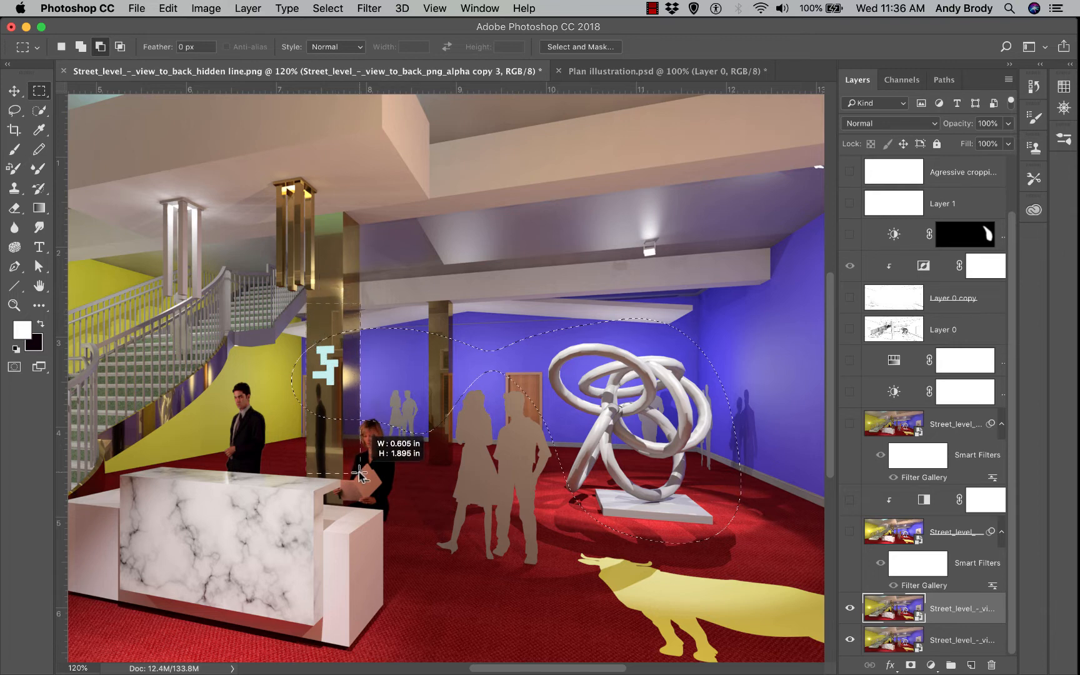
left_click_drag(360, 475, 360, 475)
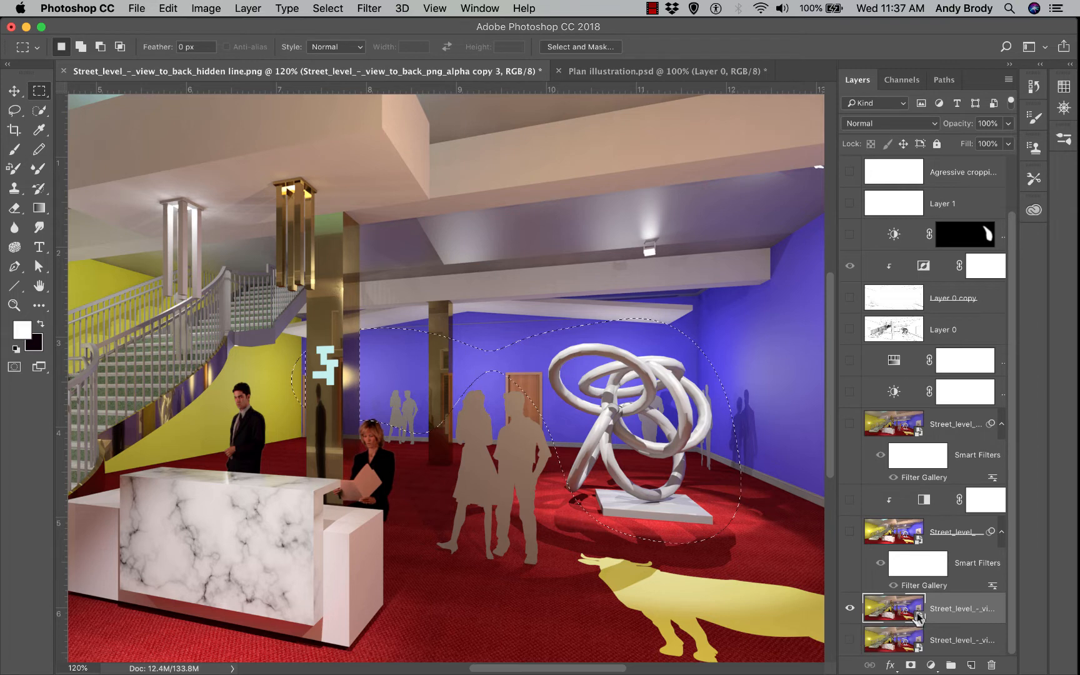
key("Delete")
key("Return")
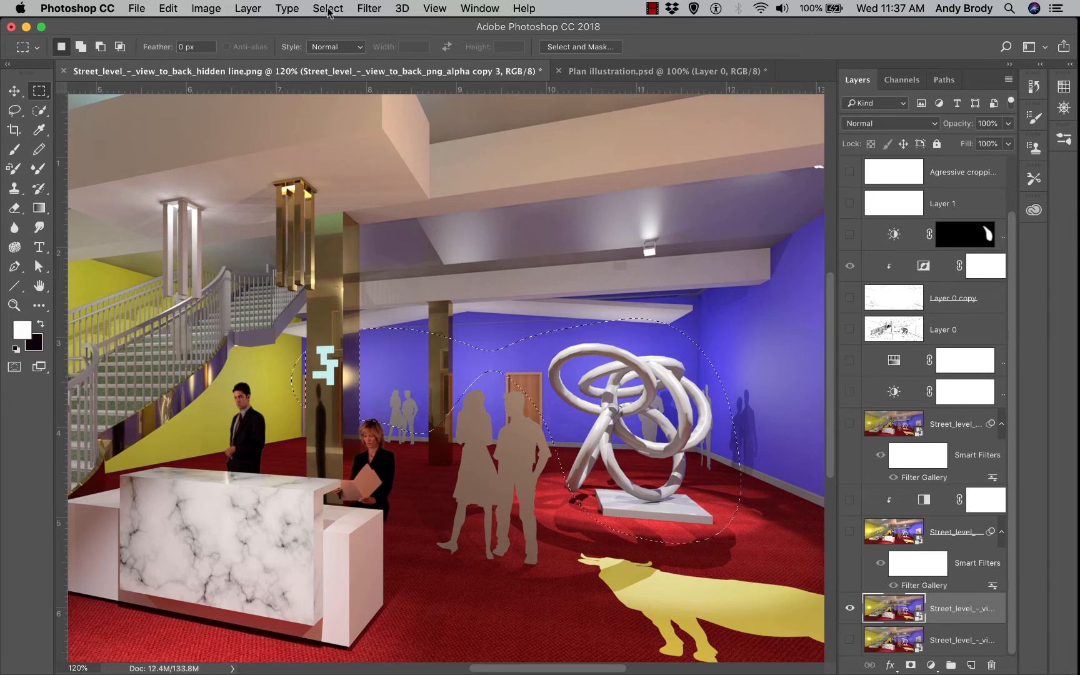
Apply a Gaussian Blur of radius 23.3 pixels to the selected sculpture area
left_click(369, 9)
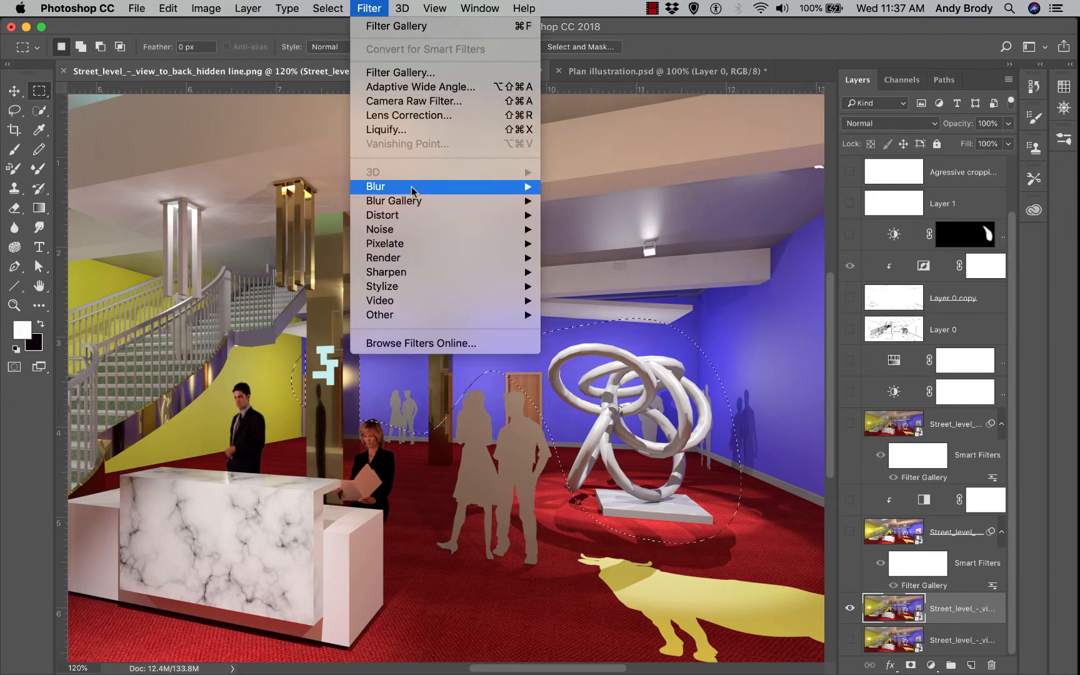
mouse_move(410, 190)
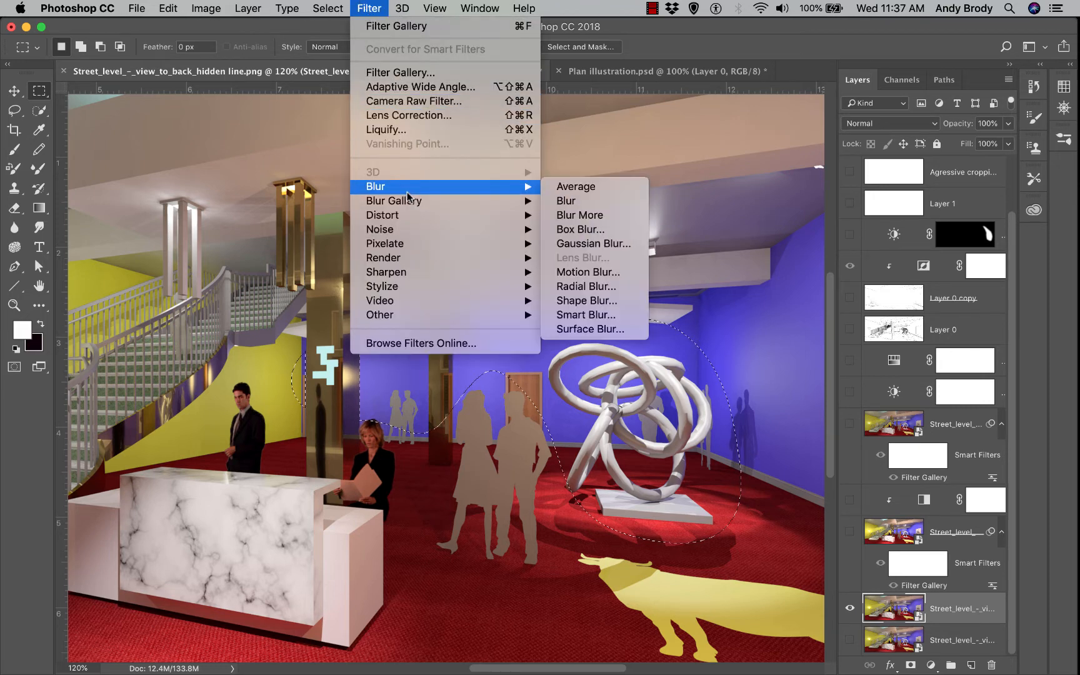
left_click(575, 245)
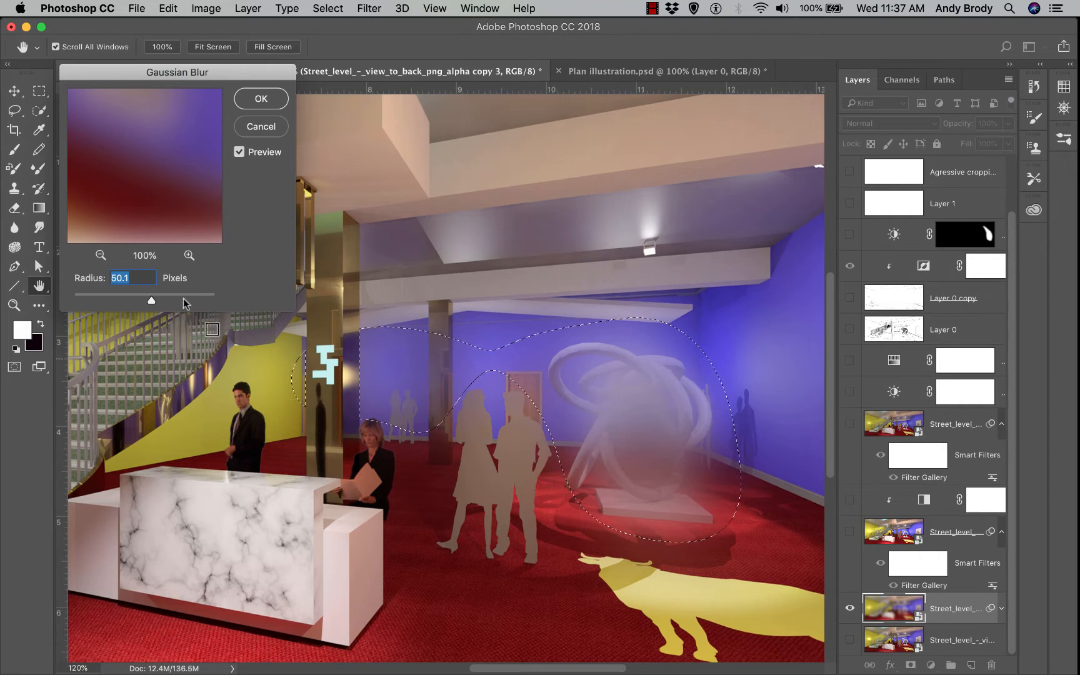
left_click_drag(151, 301, 138, 300)
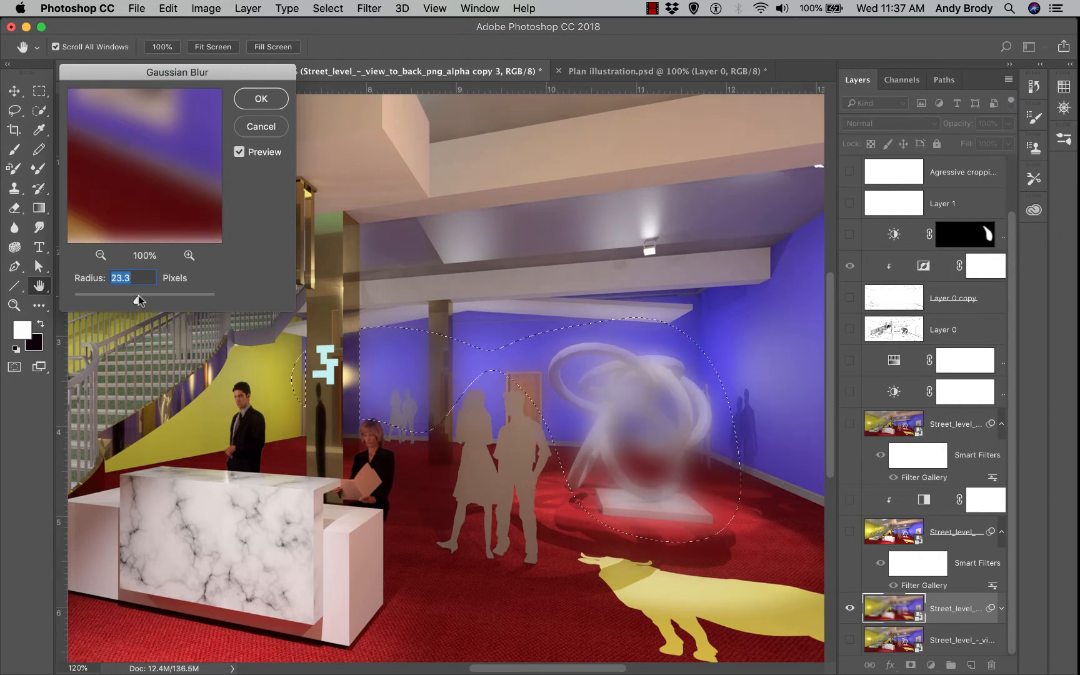
left_click(252, 95)
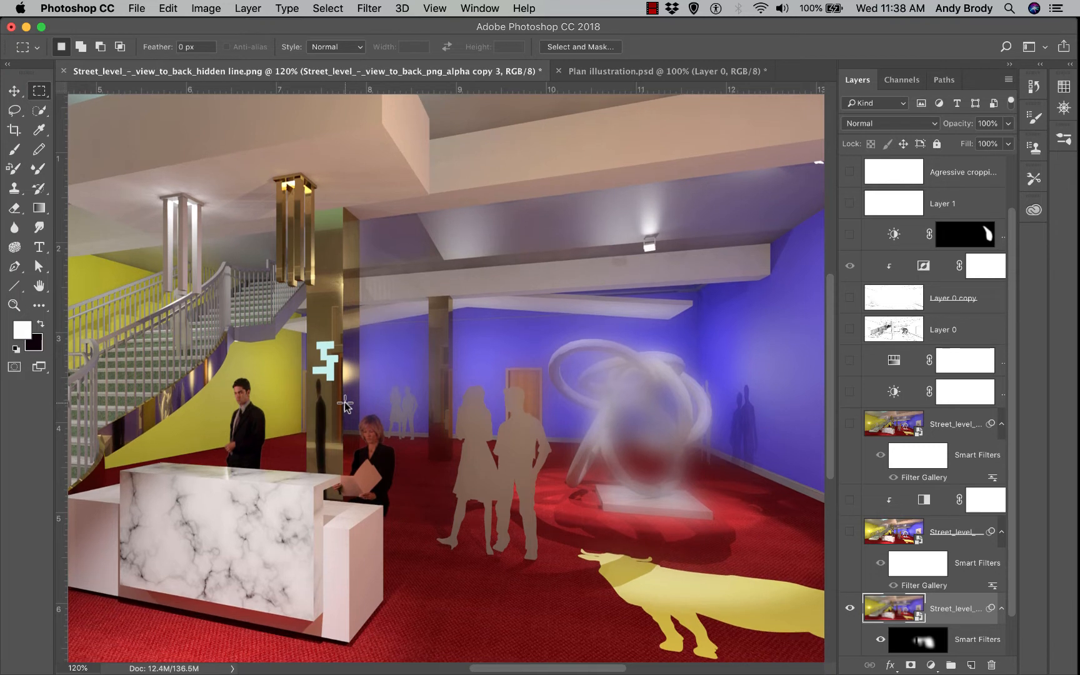
key("super+minus")
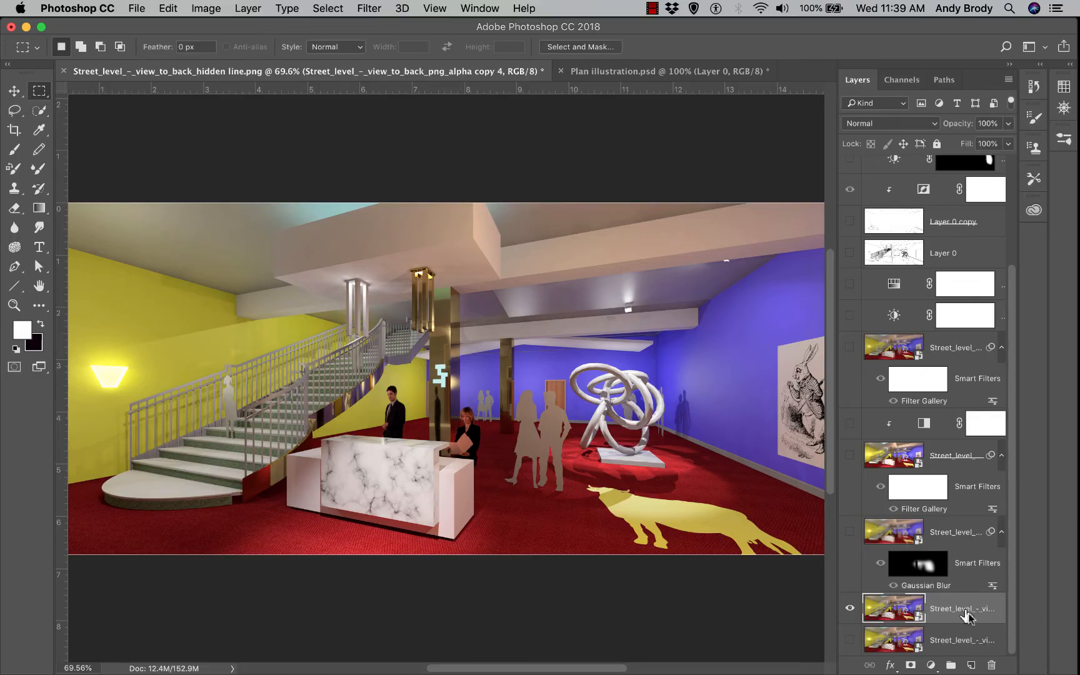
Start Lighting Effects on the render with a Spot light and the custom preset
left_click(373, 9)
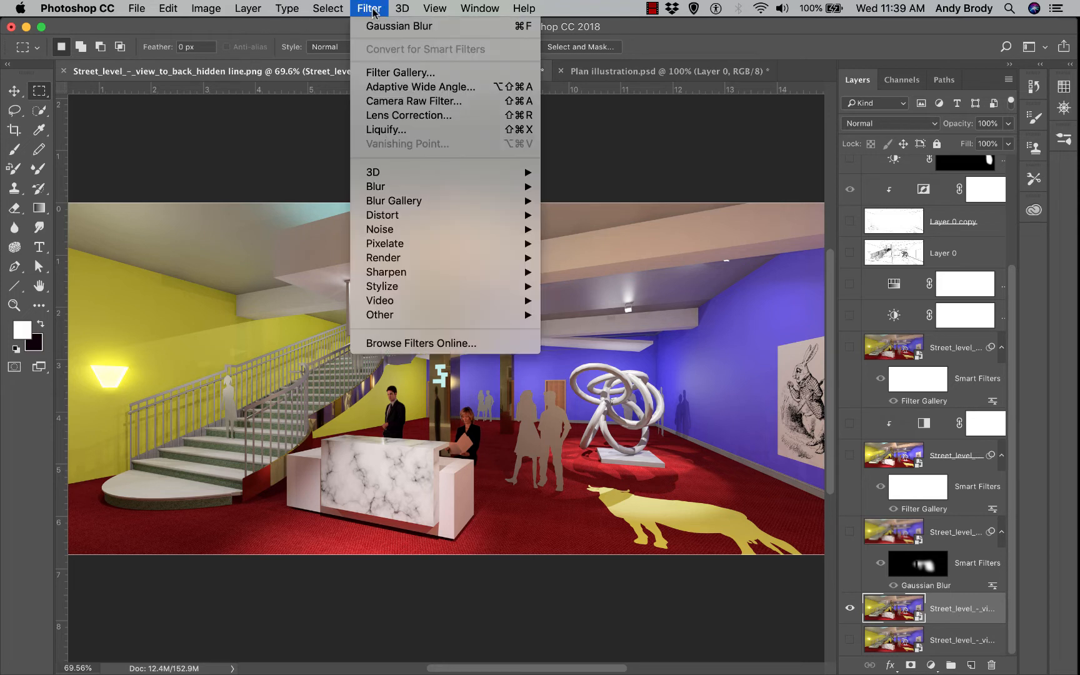
mouse_move(460, 261)
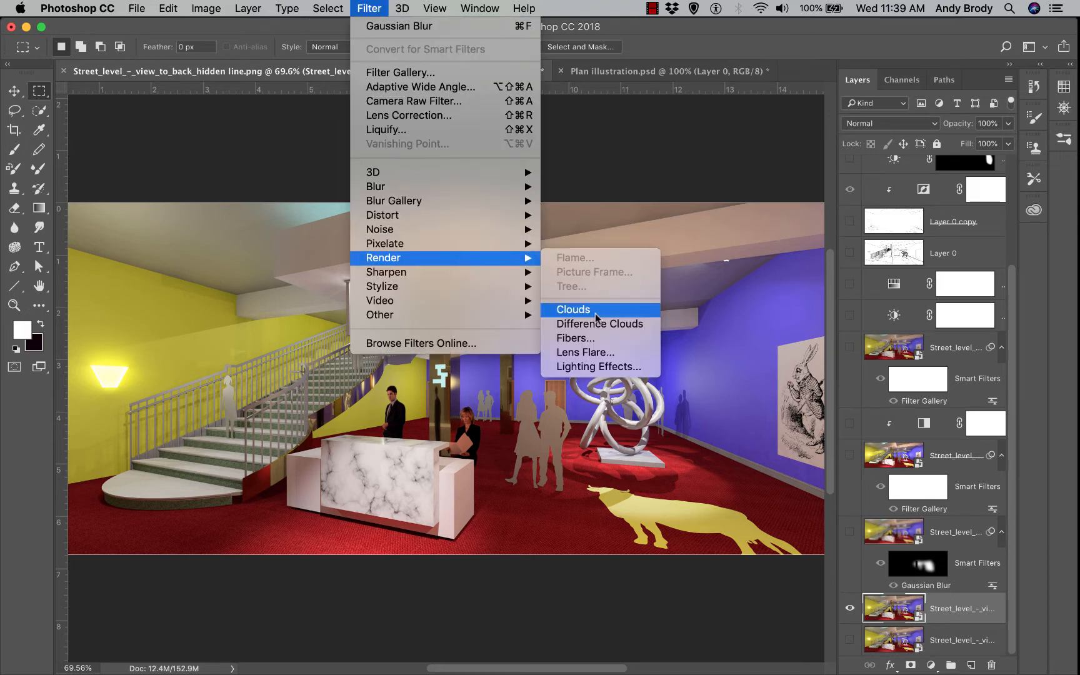
left_click(598, 367)
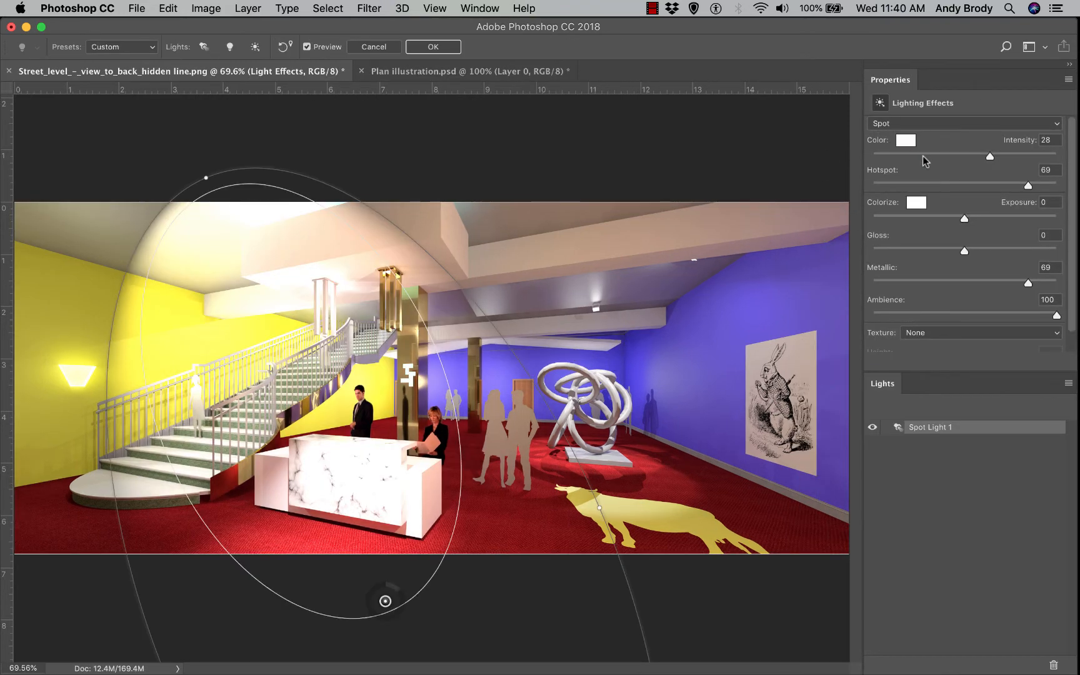
left_click(962, 124)
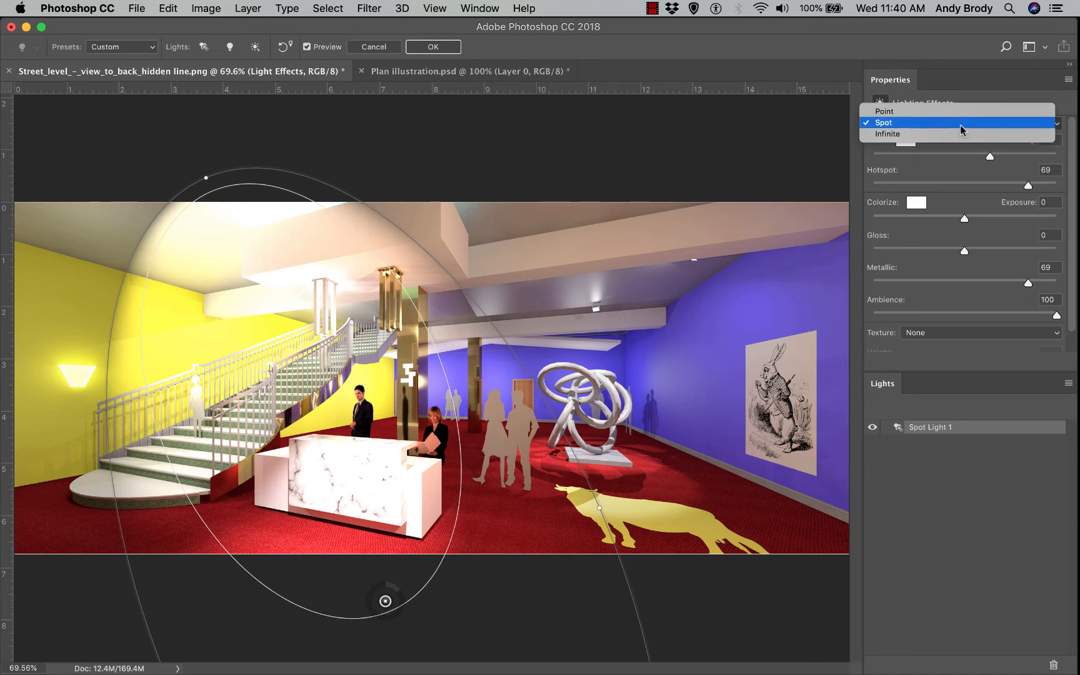
left_click(962, 128)
left_click(135, 48)
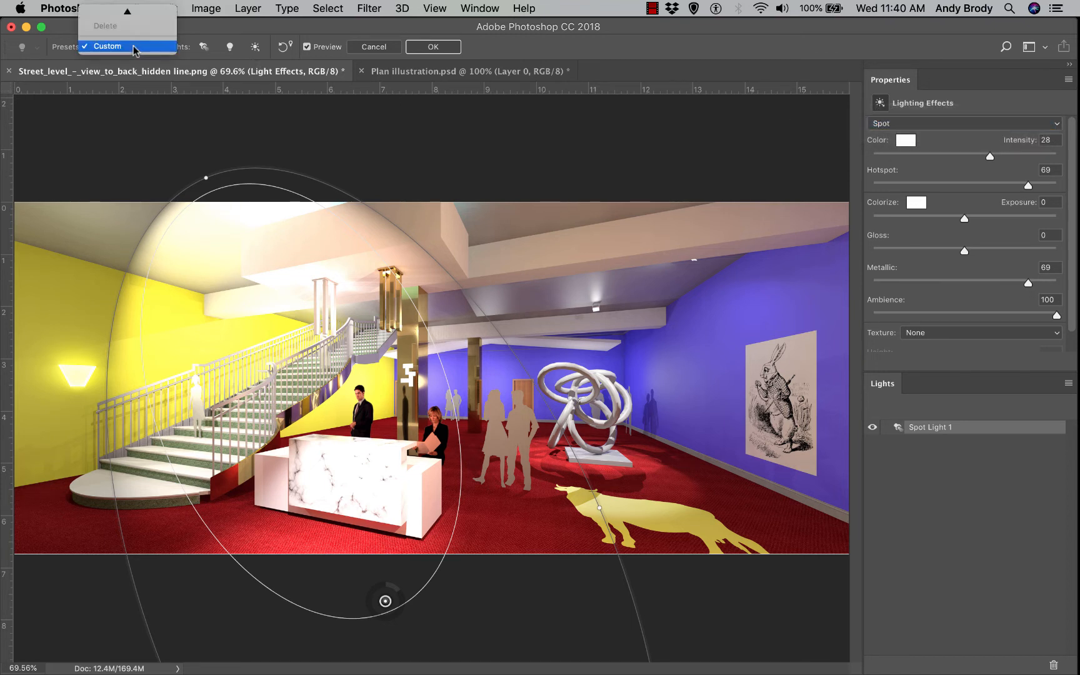
mouse_move(132, 10)
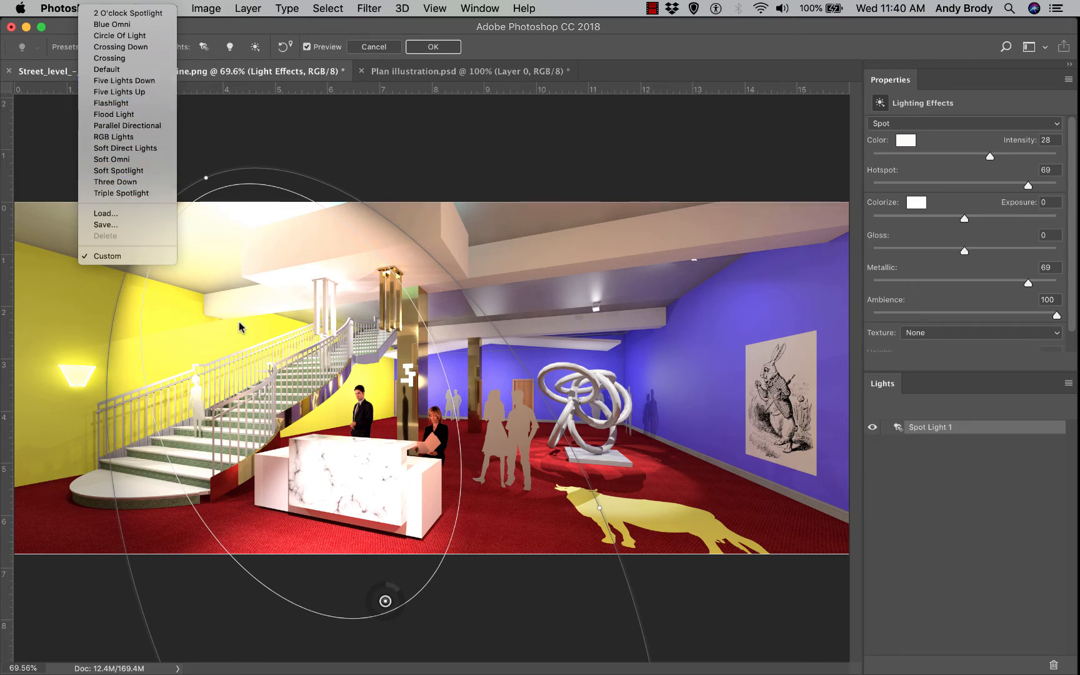
left_click(352, 158)
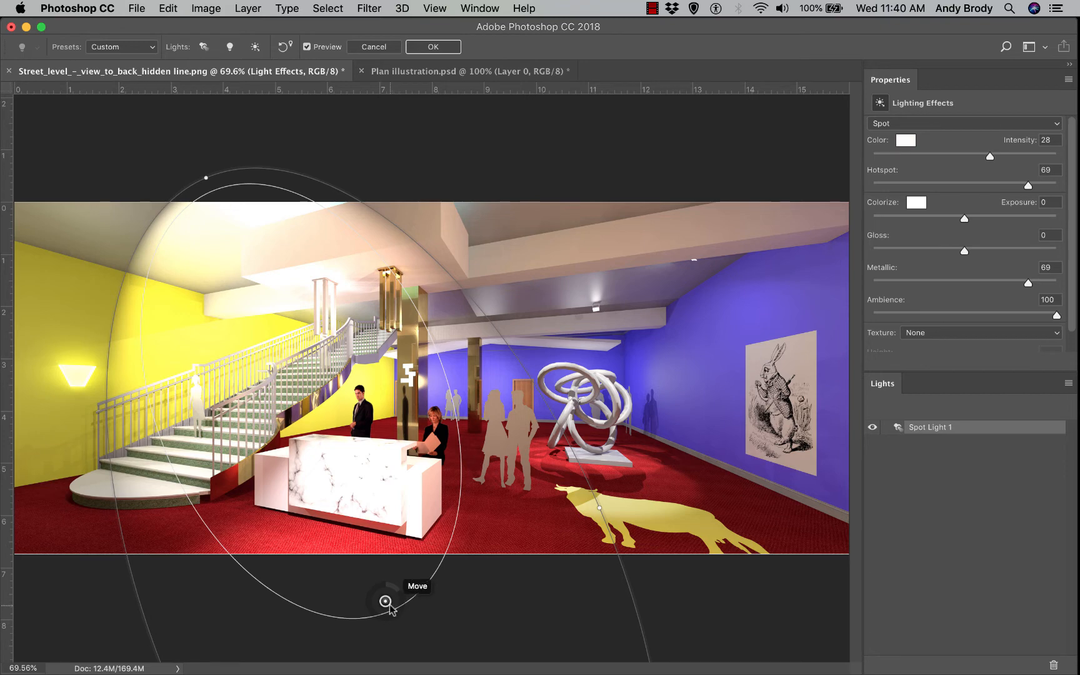
Move, stretch and narrow the spotlight ellipse so its pool falls on the rabbit poster
key("super+minus")
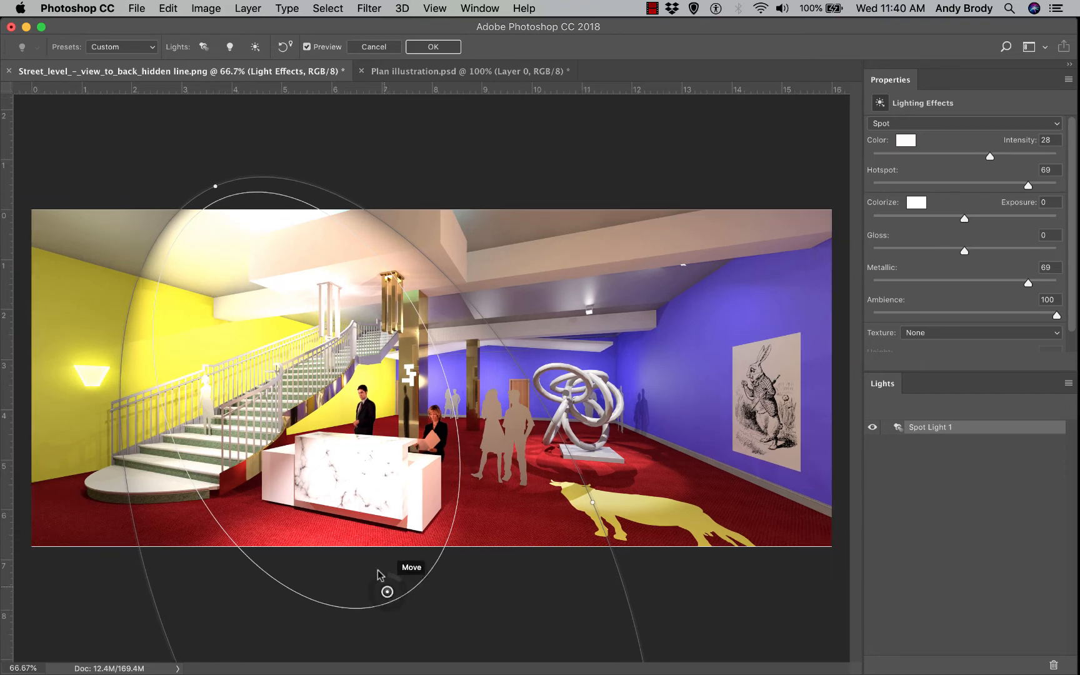
mouse_move(388, 593)
left_mouse_down()
mouse_move(458, 581)
mouse_move(415, 576)
mouse_move(392, 554)
mouse_move(513, 578)
mouse_move(439, 595)
mouse_move(675, 590)
mouse_move(717, 572)
mouse_move(747, 574)
left_mouse_up()
key("super+minus")
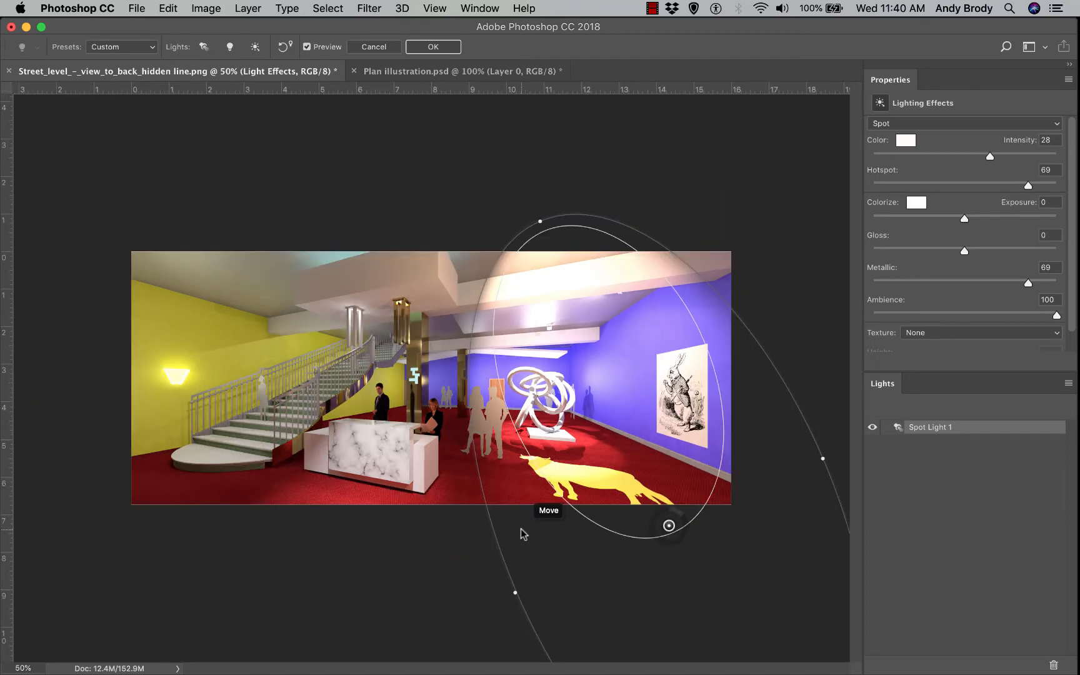
left_click_drag(515, 593, 499, 571)
left_click_drag(555, 218, 531, 168)
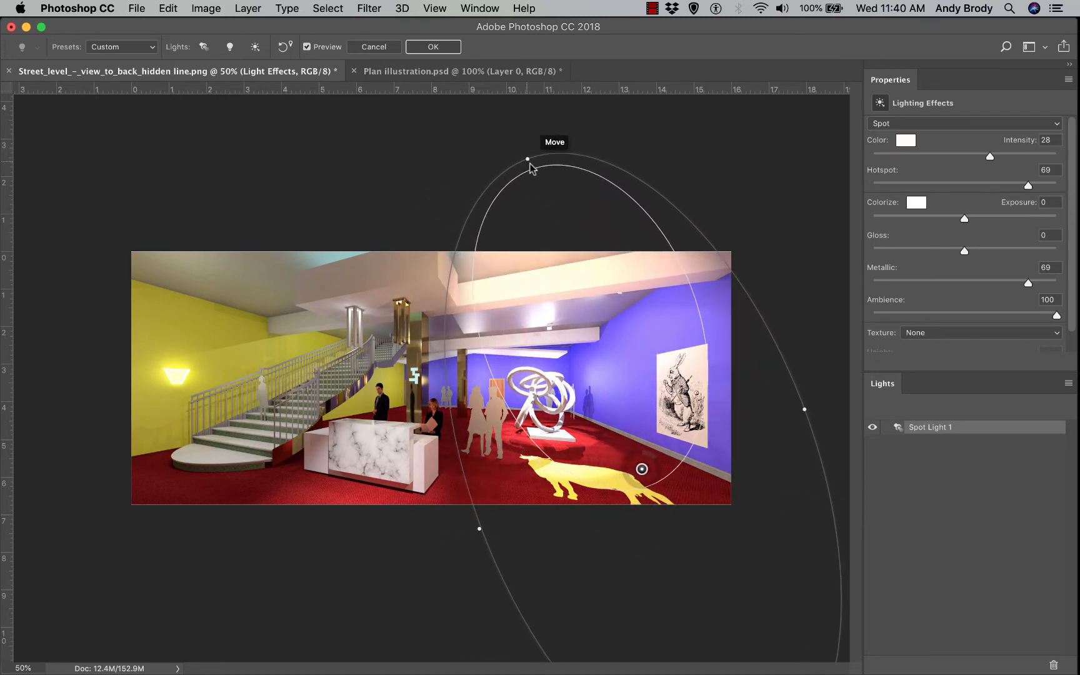
key("super+minus")
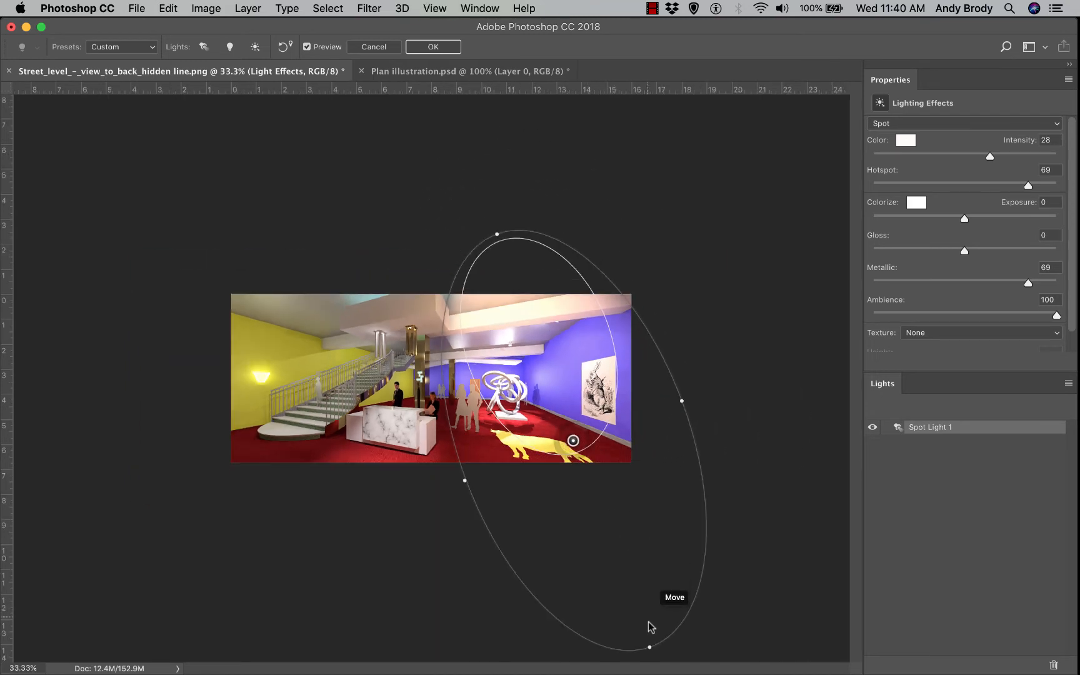
left_click_drag(649, 645, 668, 569)
left_click_drag(486, 492, 530, 472)
left_click_drag(583, 432, 654, 454)
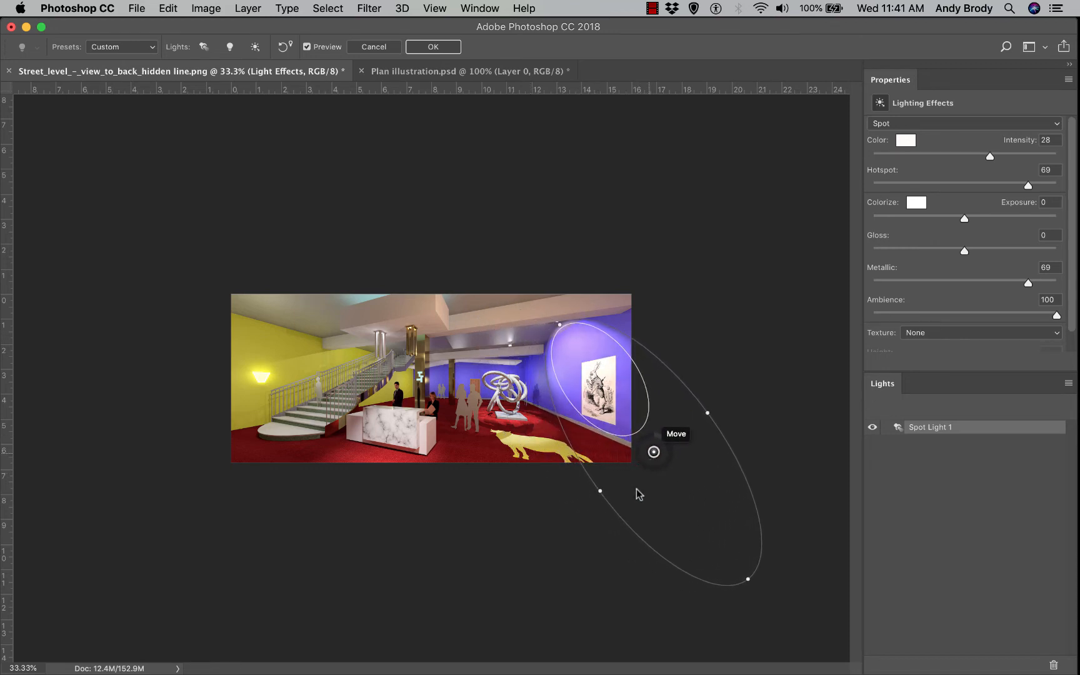
Tighten the spotlight on the poster, set Ambience 91 and Hotspot 76, and apply it
left_click_drag(598, 493, 605, 489)
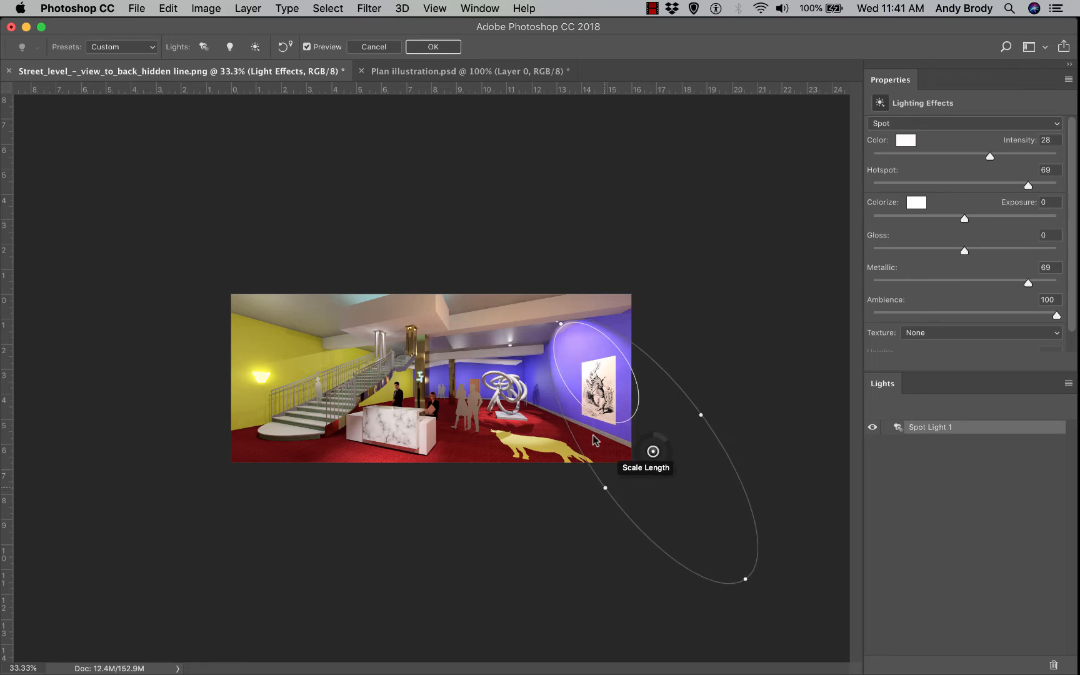
key("super+equal")
key("super+equal")
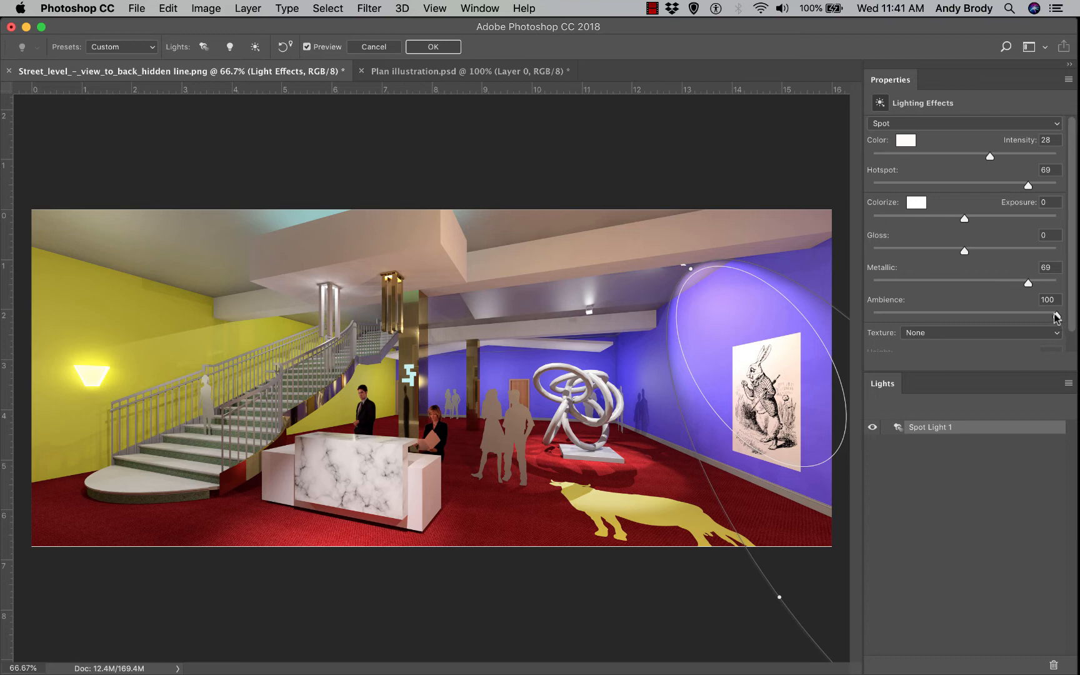
left_click_drag(1056, 317, 972, 324)
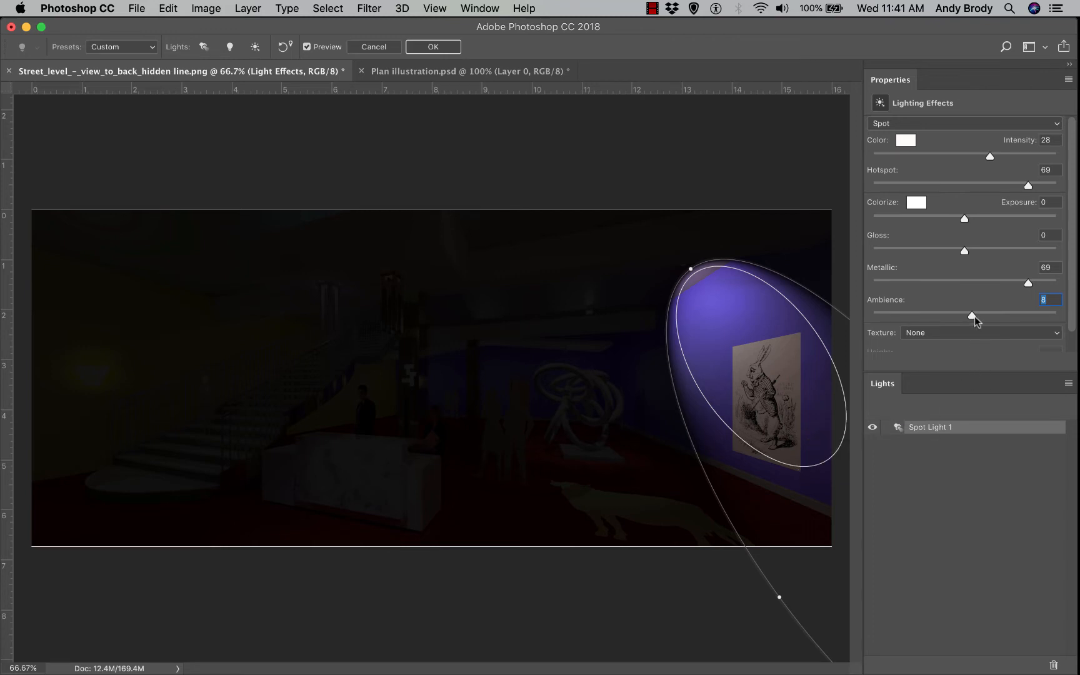
left_click_drag(993, 328, 1054, 345)
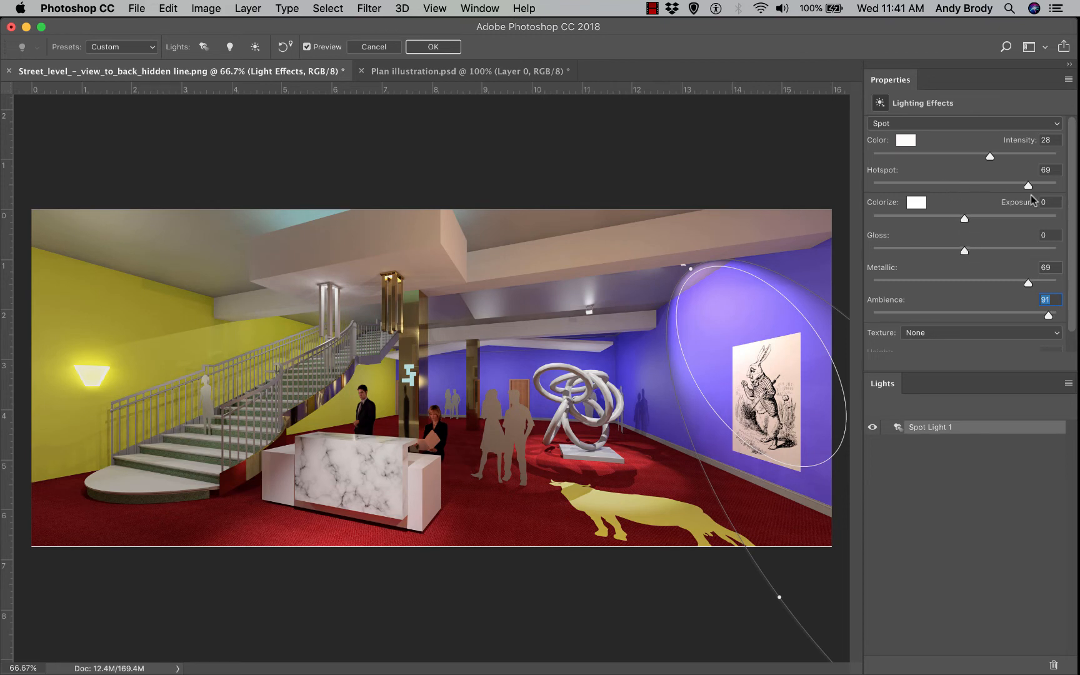
left_click_drag(1032, 190, 1036, 190)
left_click_drag(999, 184, 1032, 203)
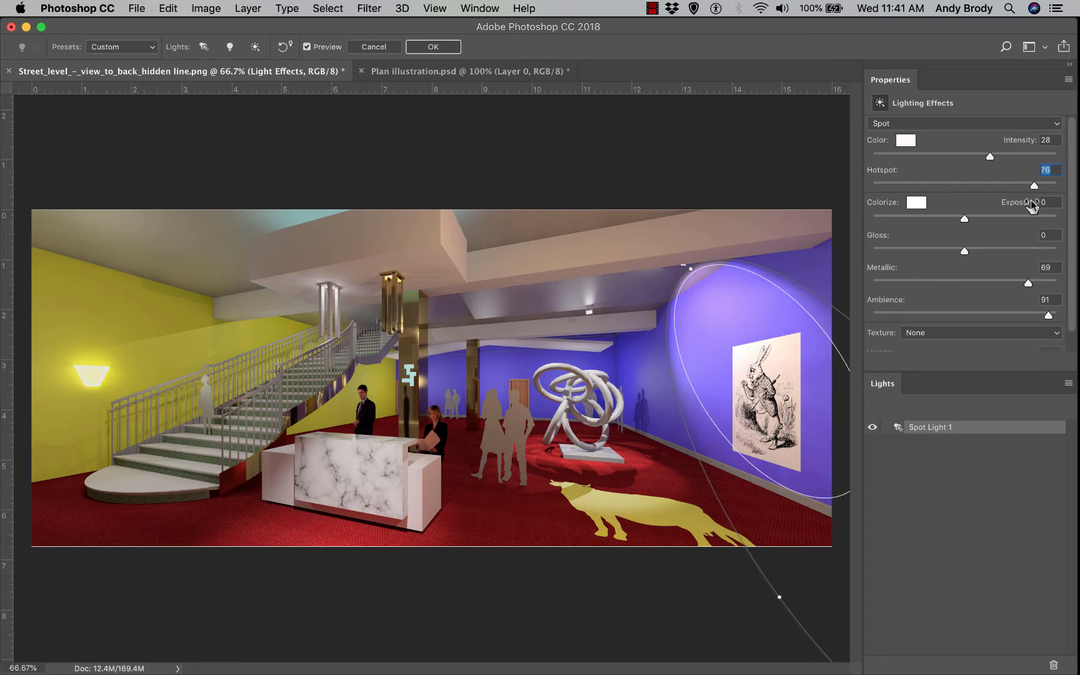
left_click(433, 48)
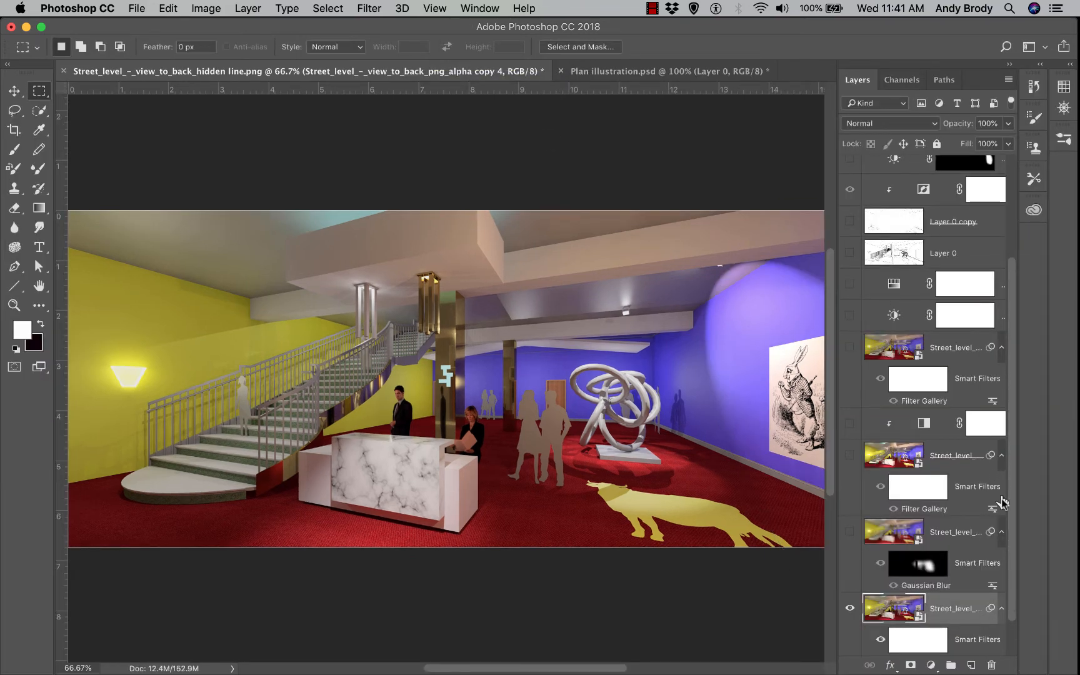
scroll(1010, 515, "down", 3)
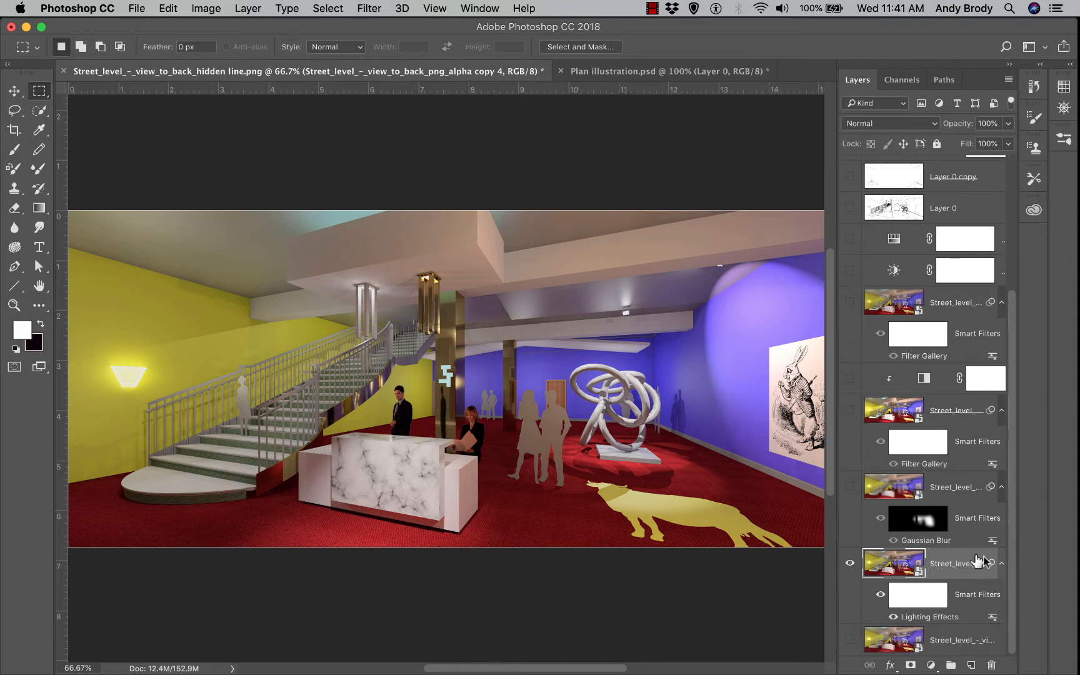
left_click(880, 596)
left_click(881, 597)
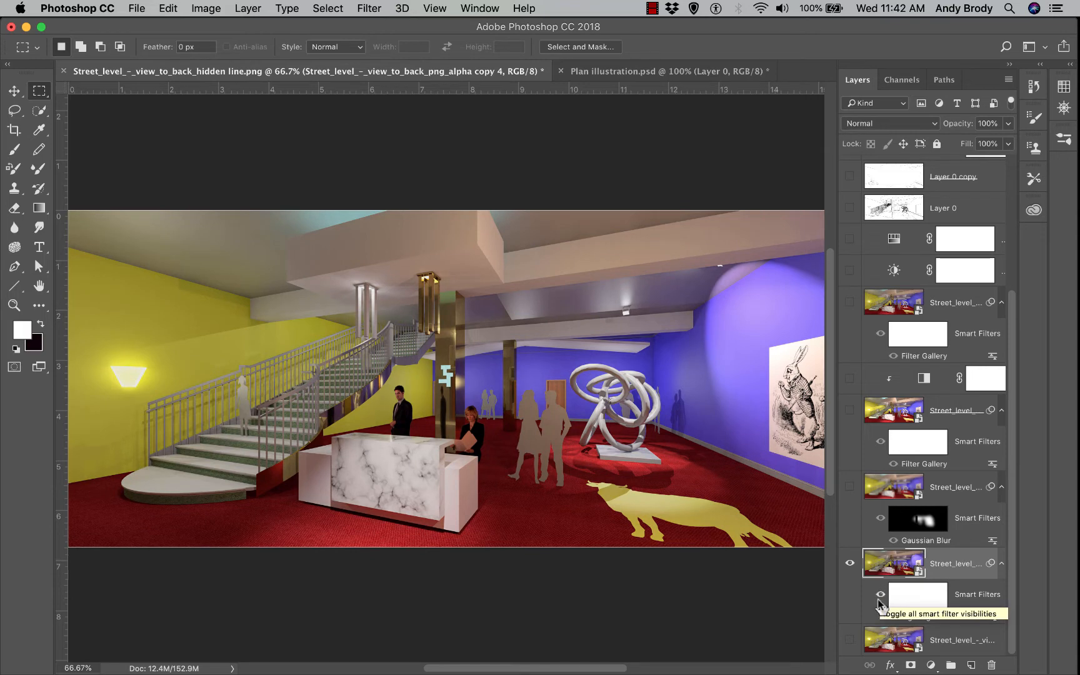
right_click(966, 566)
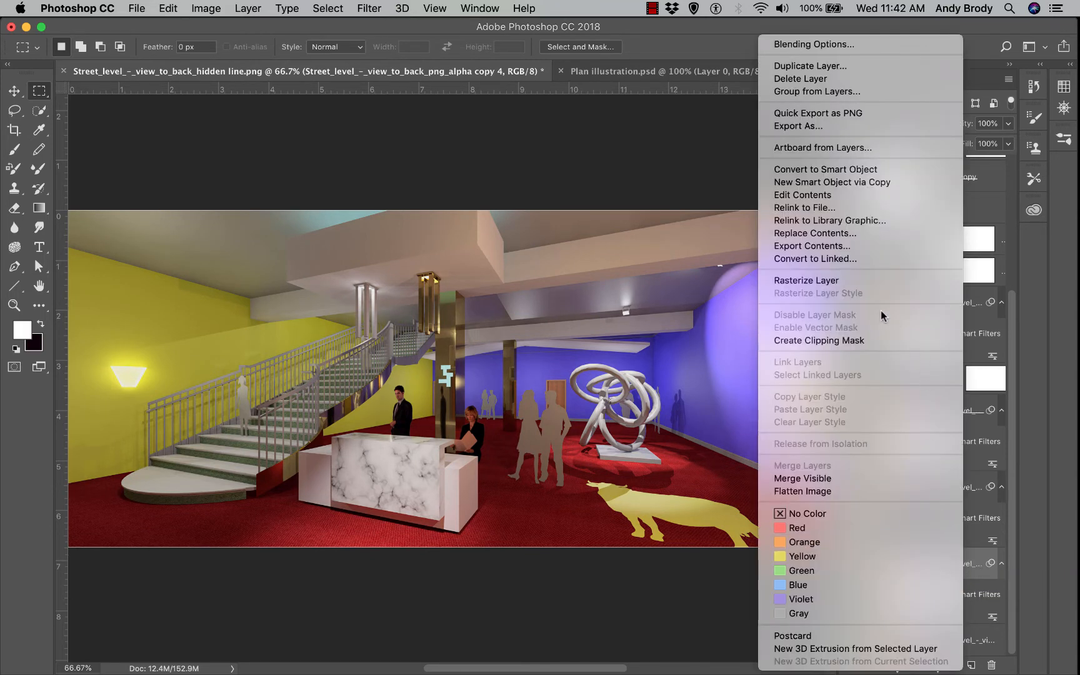
left_click(716, 601)
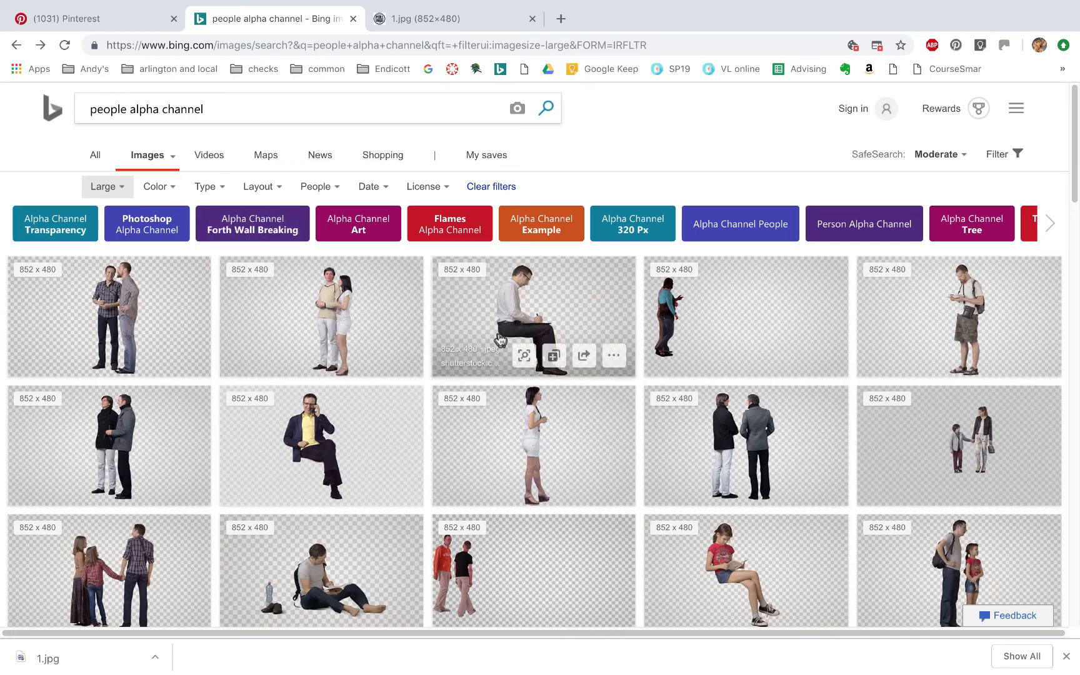
Open the walking man image's details and full-size view, then close that tab
left_click(714, 316)
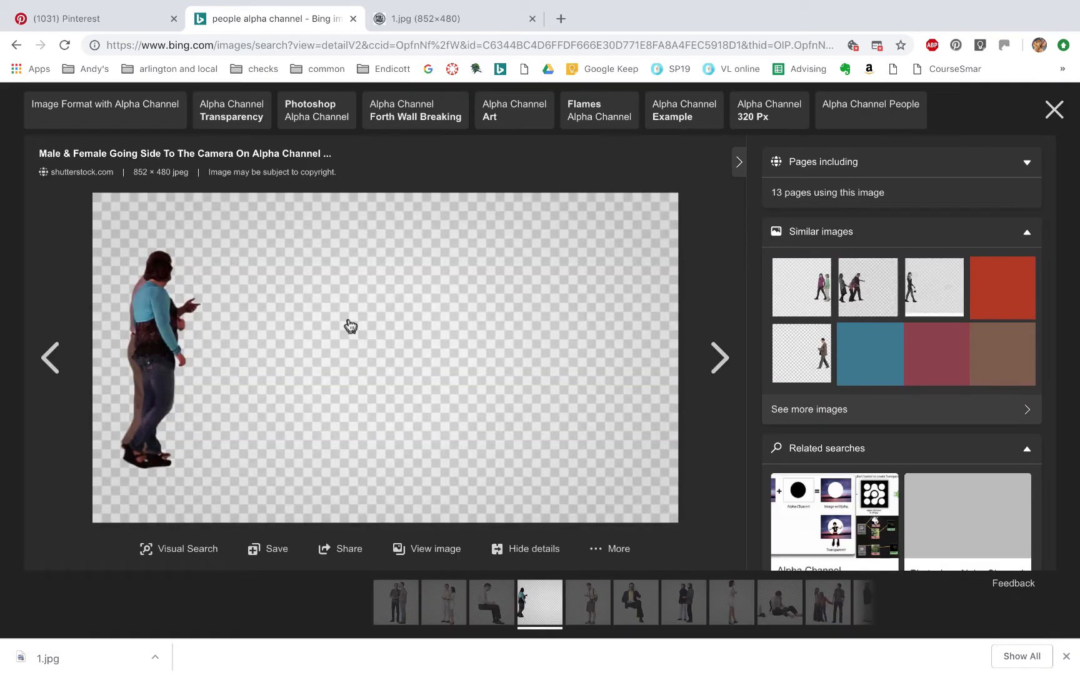
left_click(321, 318)
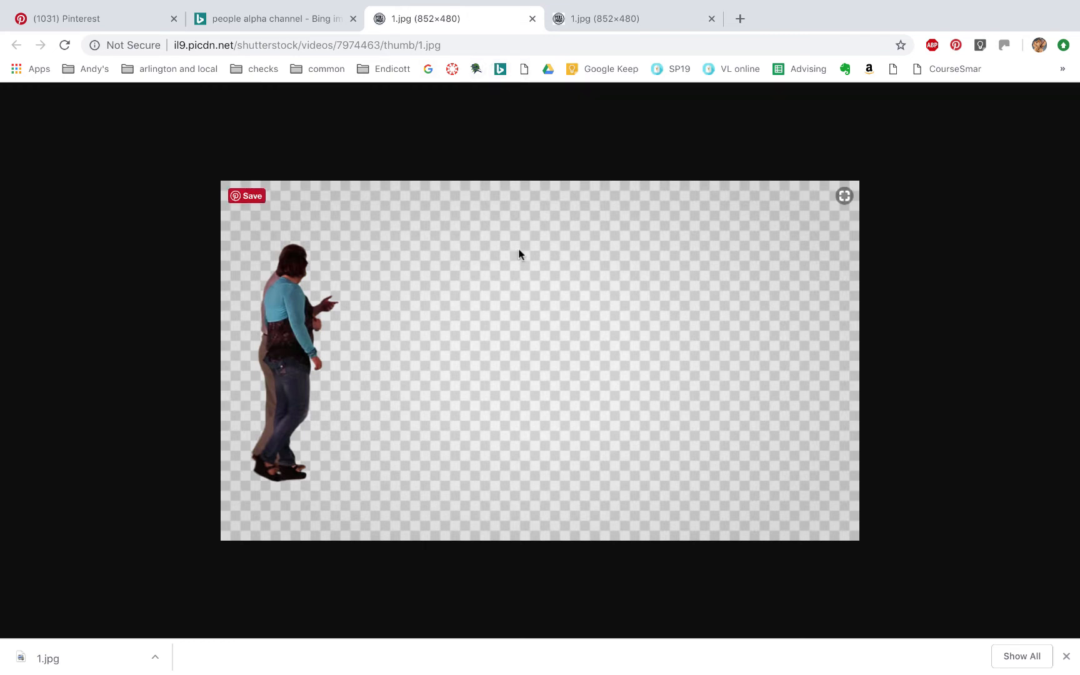
left_click(532, 18)
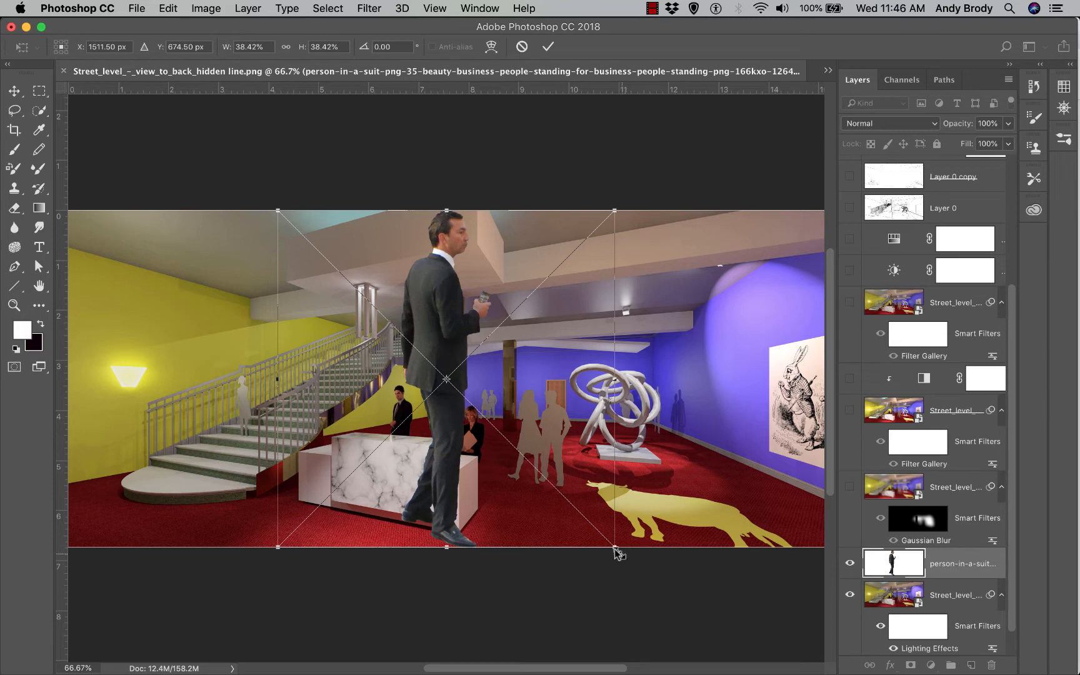
Scale the businessman up to 59.58% and move him into the right foreground near the sculpture
left_click_drag(614, 549, 735, 555)
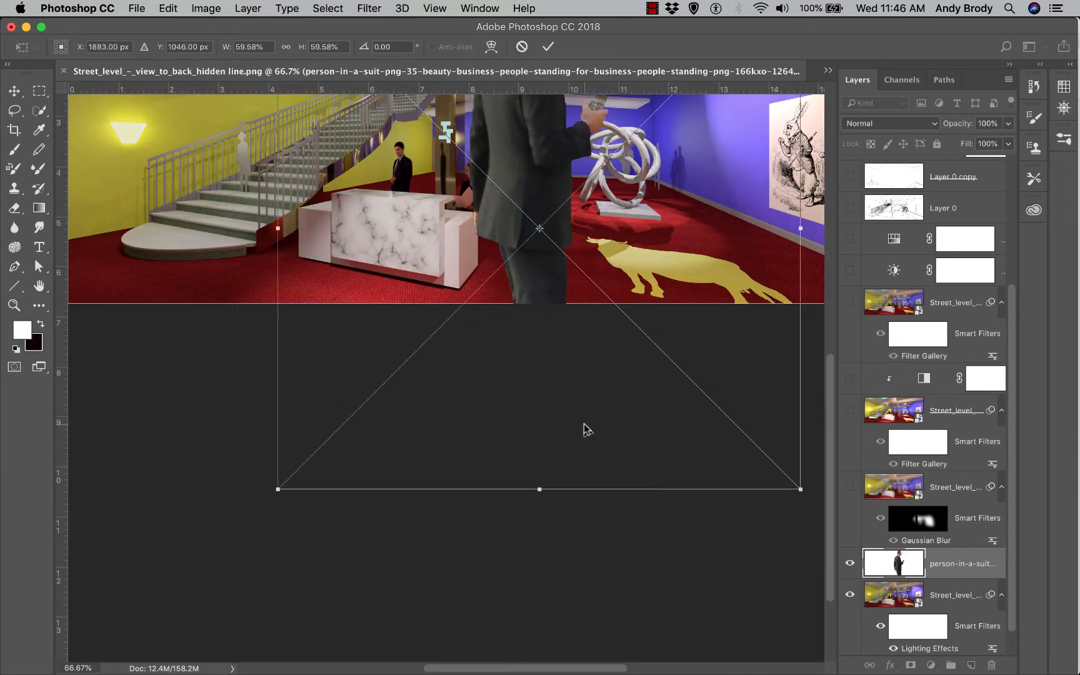
scroll(589, 429, "down", 1)
scroll(589, 433, "up", 5)
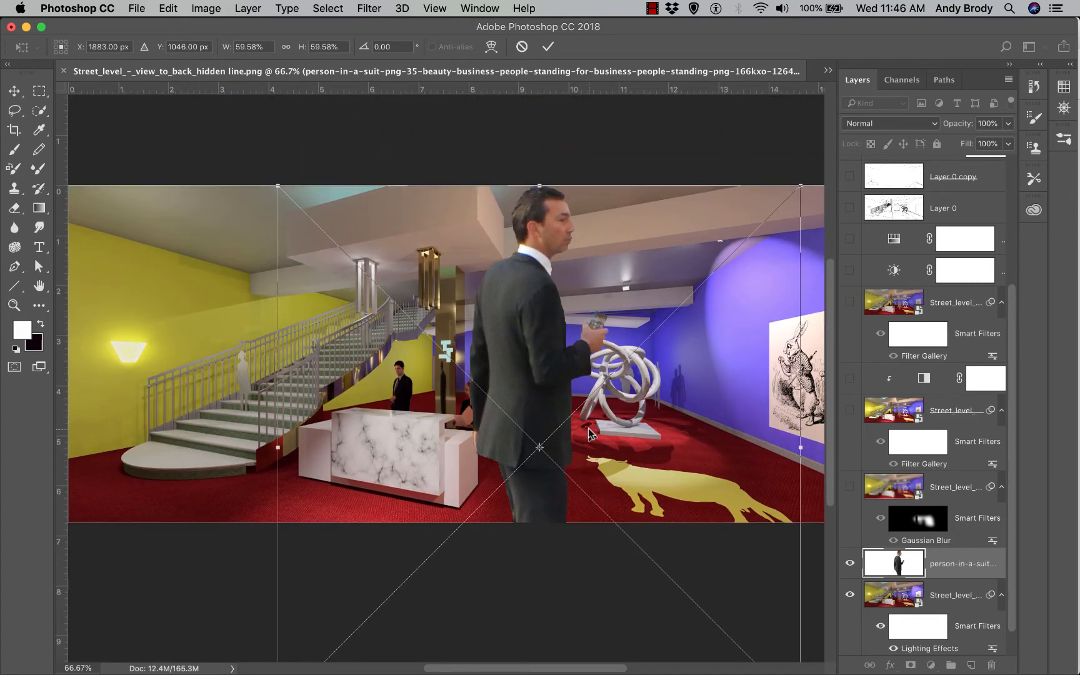
left_click_drag(531, 302, 543, 451)
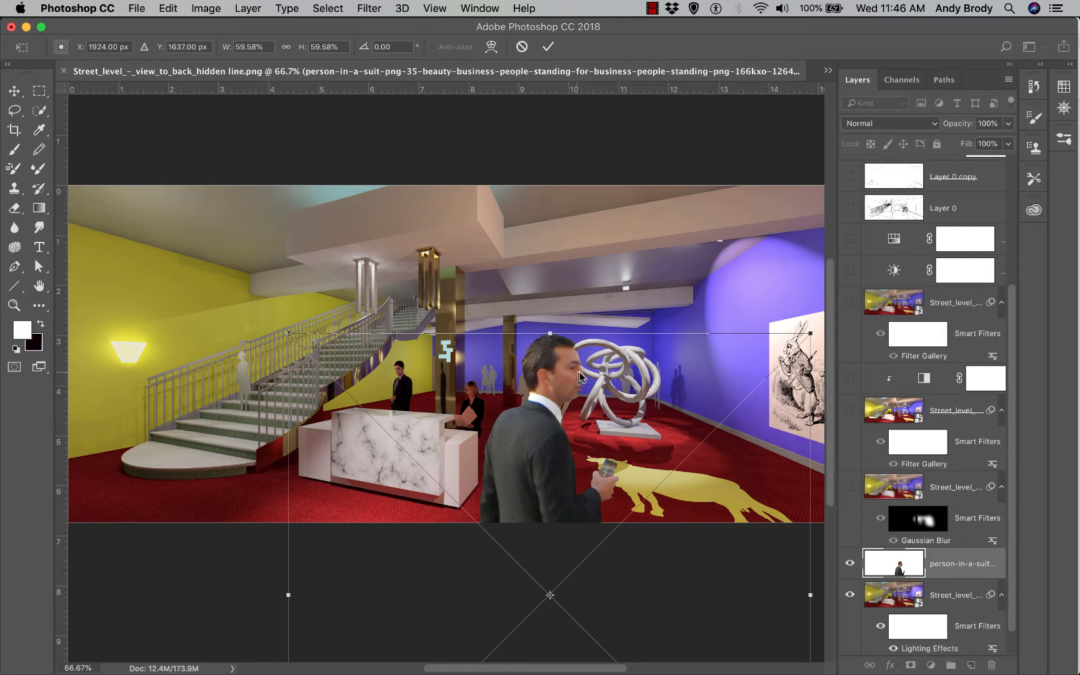
left_click_drag(546, 434, 693, 432)
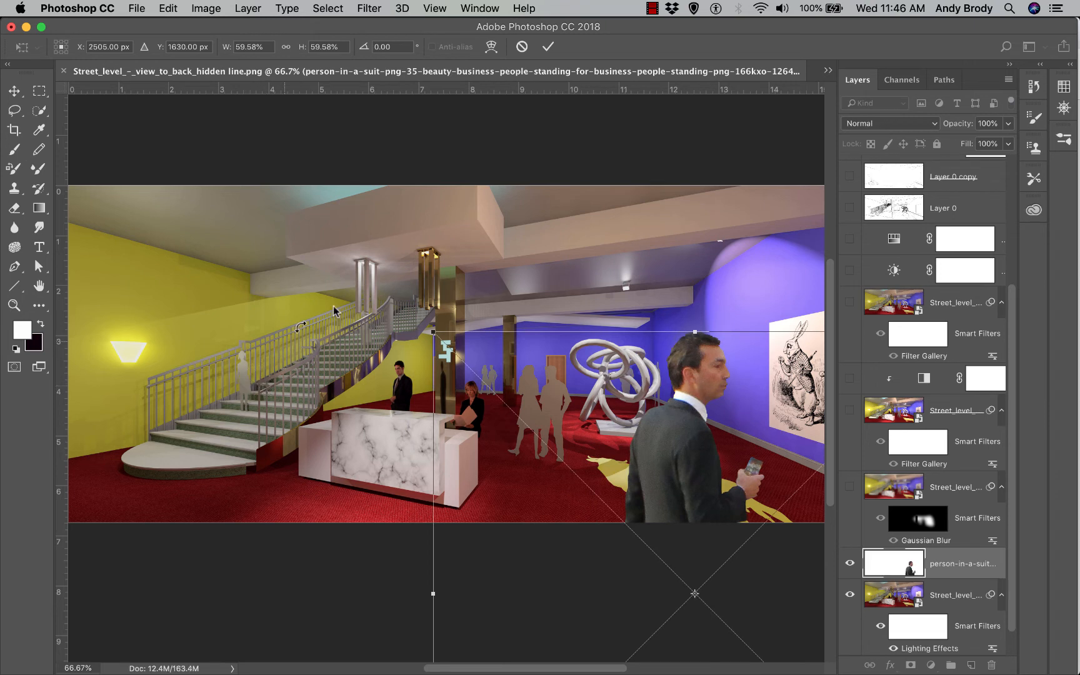
left_click(548, 47)
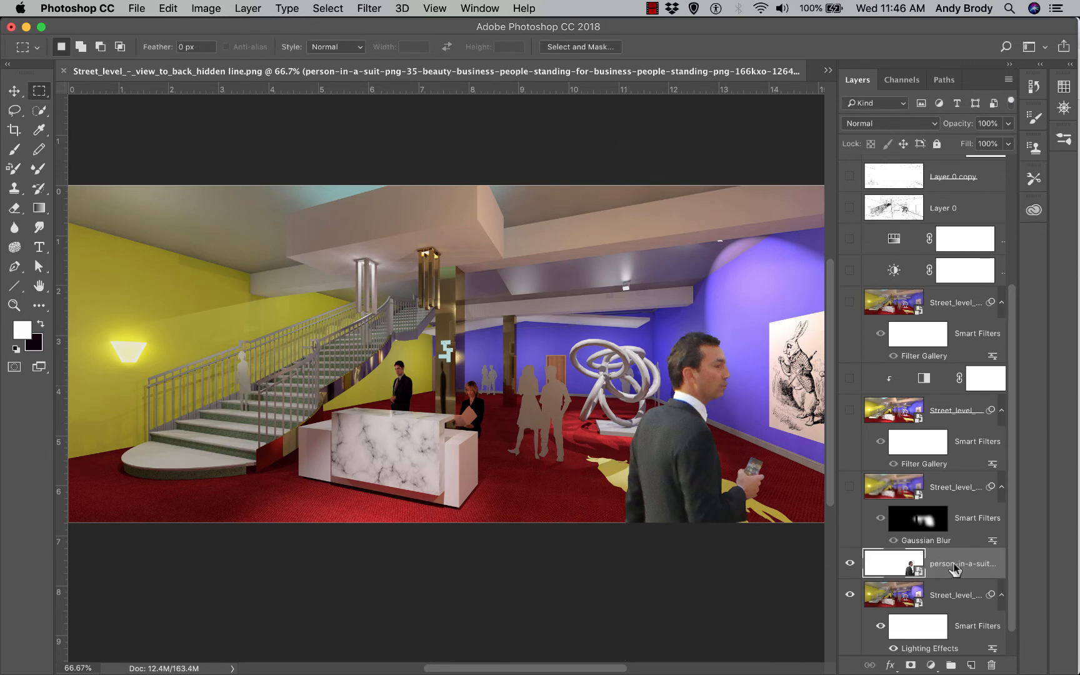
Duplicate the businessman and shrink the copy, placing it on the stairs
right_click(959, 565)
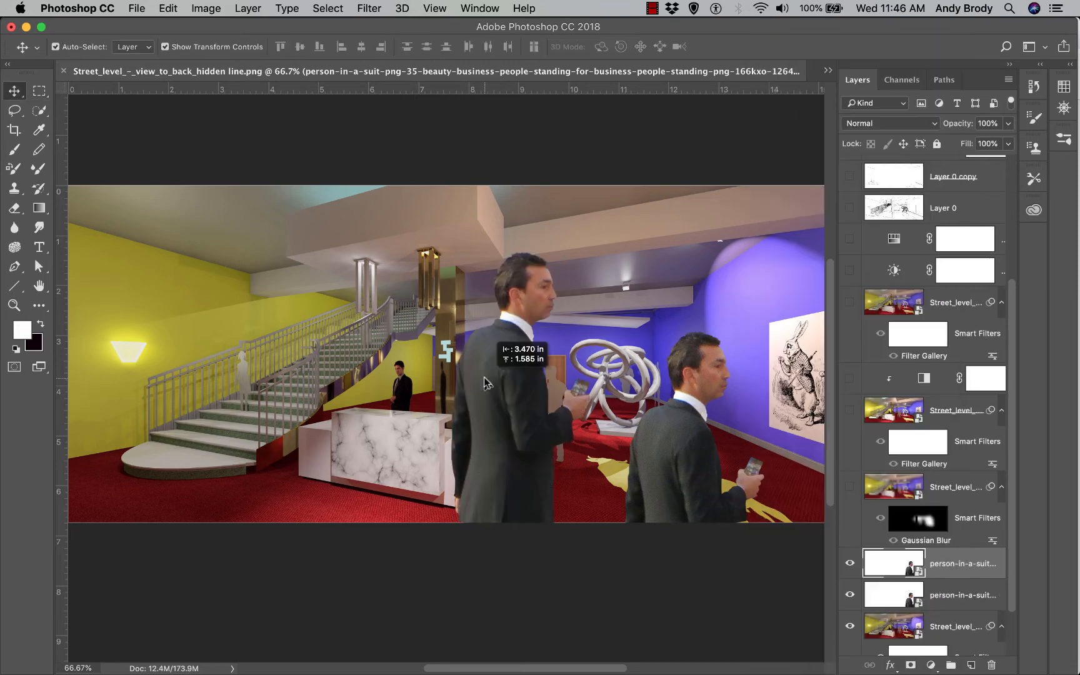
left_click_drag(491, 344, 490, 345)
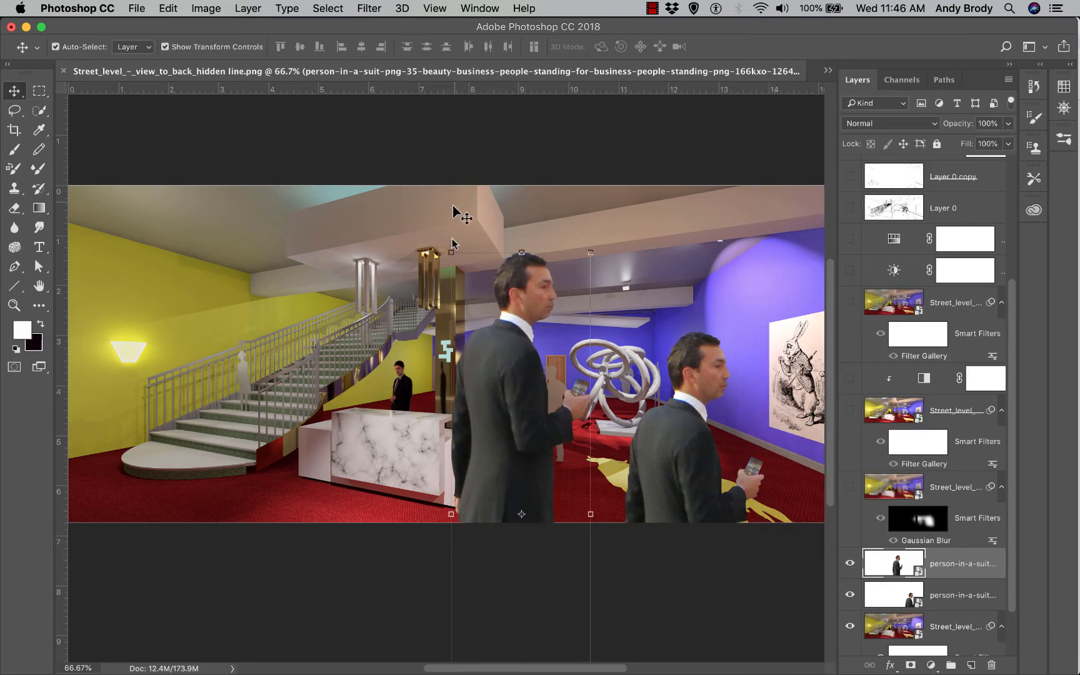
left_click_drag(448, 255, 467, 224)
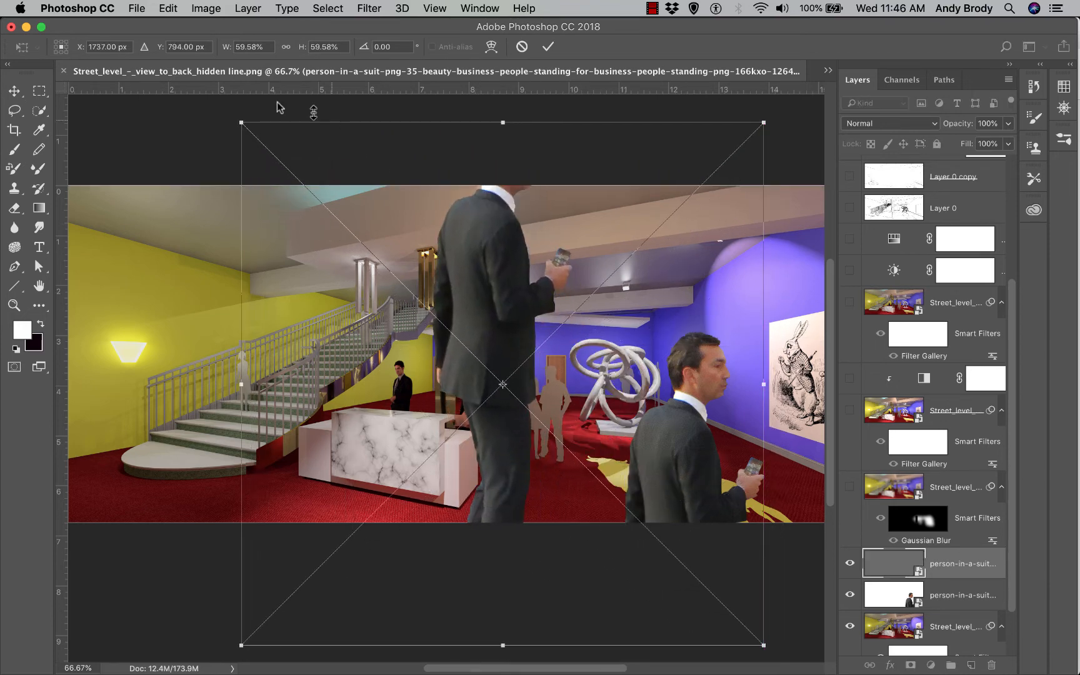
left_click_drag(242, 119, 575, 456)
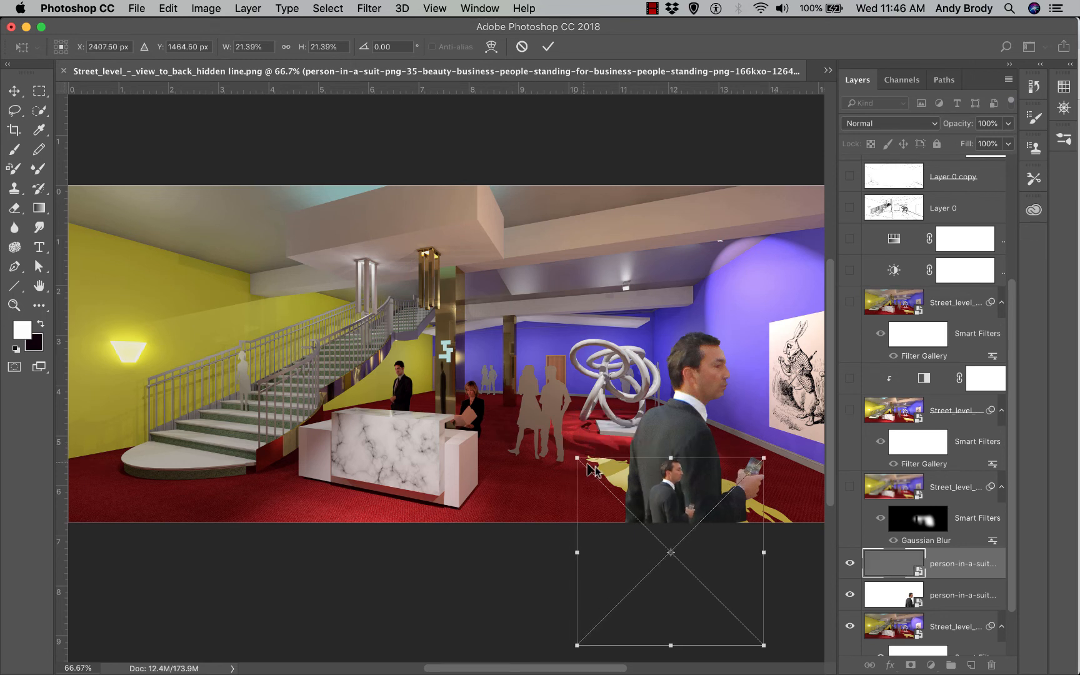
left_click_drag(671, 500, 200, 389)
left_click_drag(107, 346, 164, 410)
left_click_drag(237, 447, 198, 388)
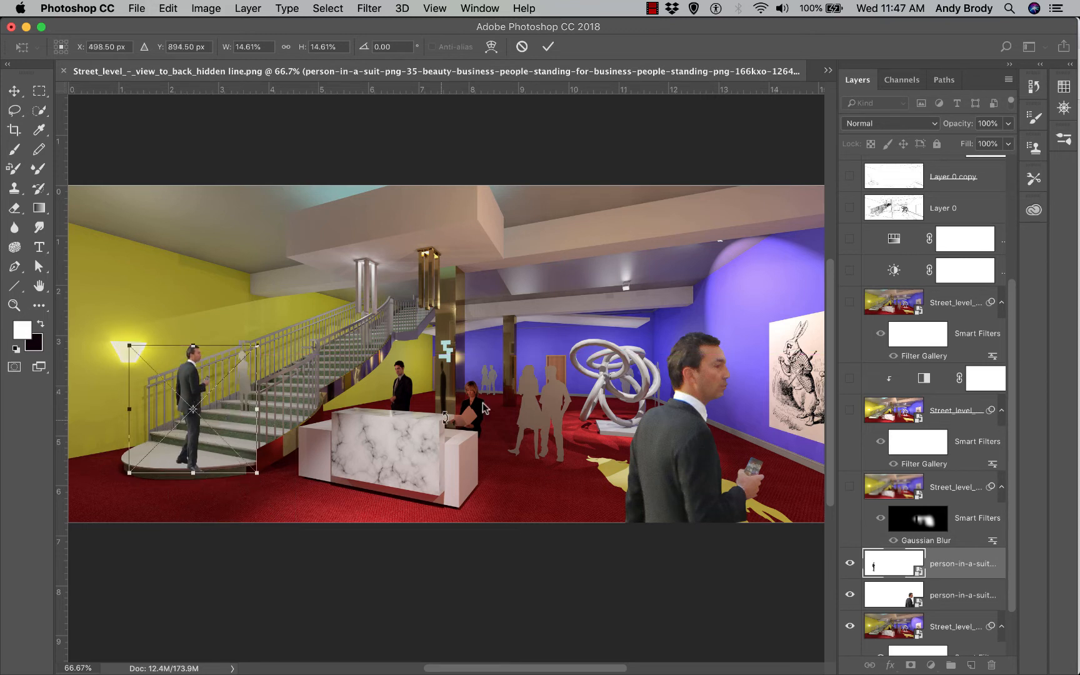
key("Return")
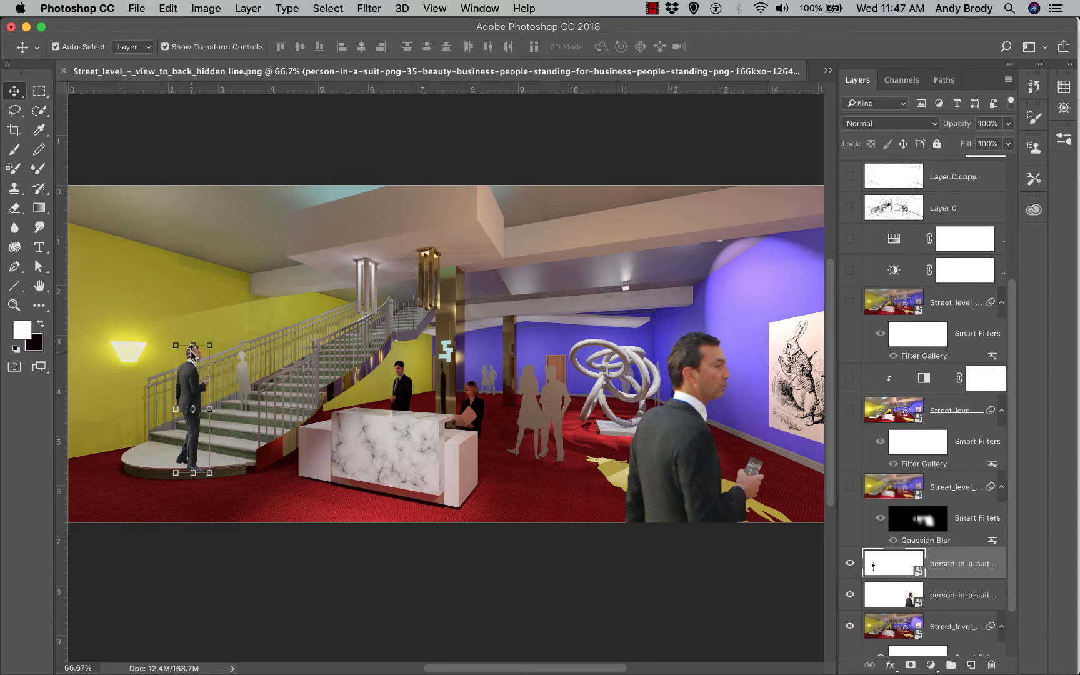
Move the small copy beside the reception desk and scale it down proportionally to 6.01%
left_click_drag(192, 353, 502, 389)
key("super+t")
left_click_drag(504, 483, 498, 438)
key("super+z")
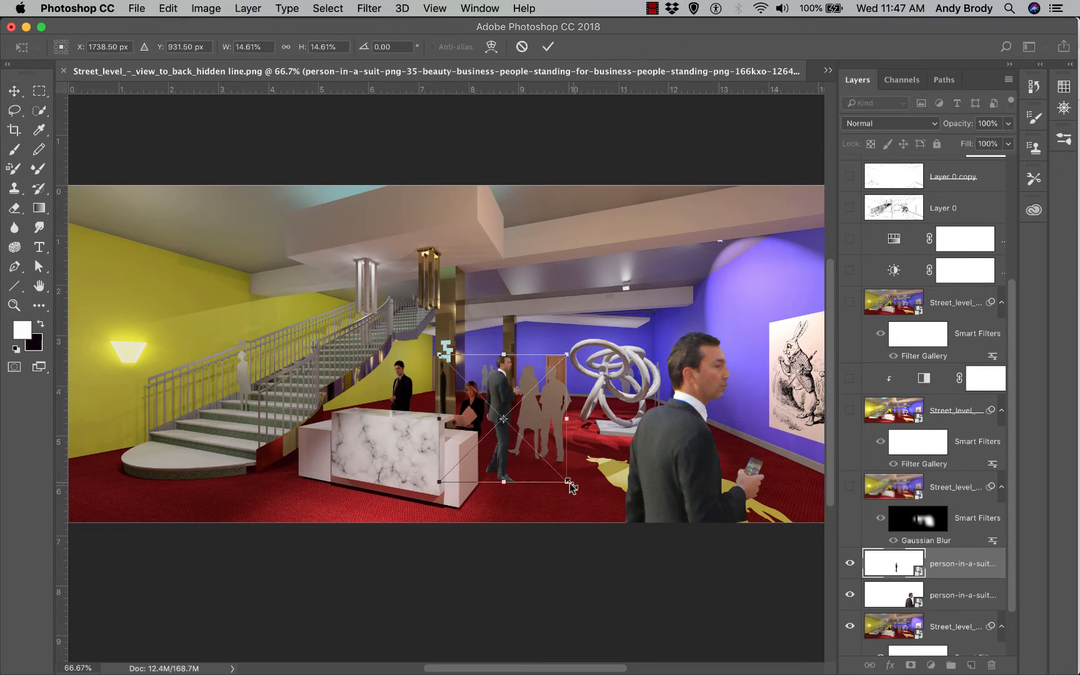
left_click_drag(567, 485, 496, 378)
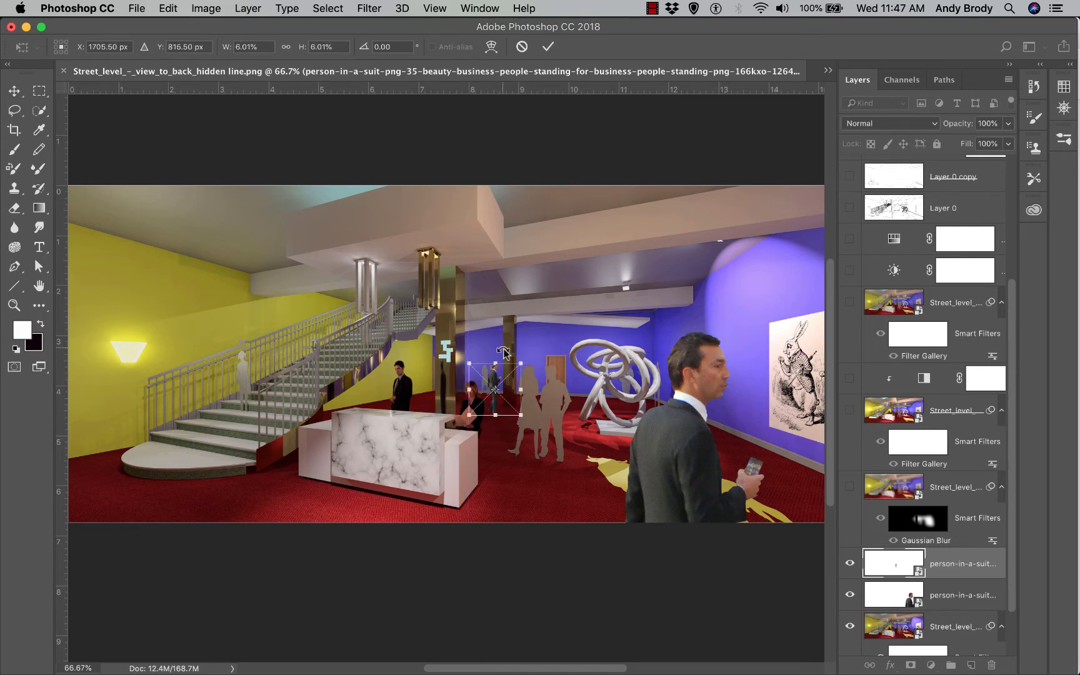
left_click(548, 46)
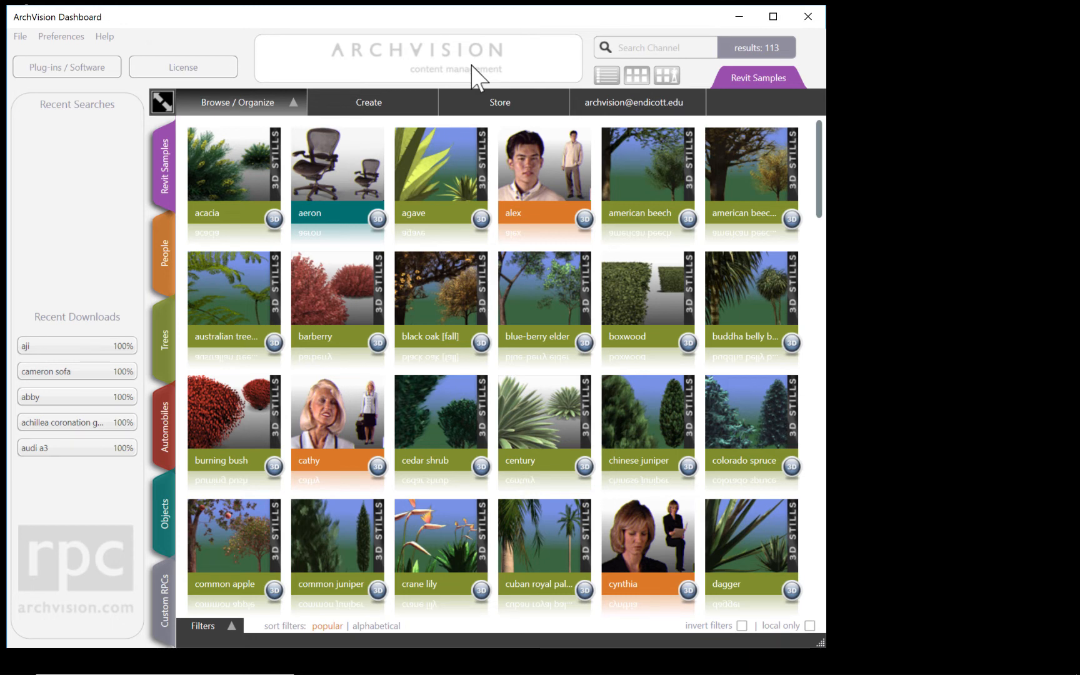
Render the People figure alex turned to side profile and save it to the desktop as rpc_alex0.png
left_click(668, 75)
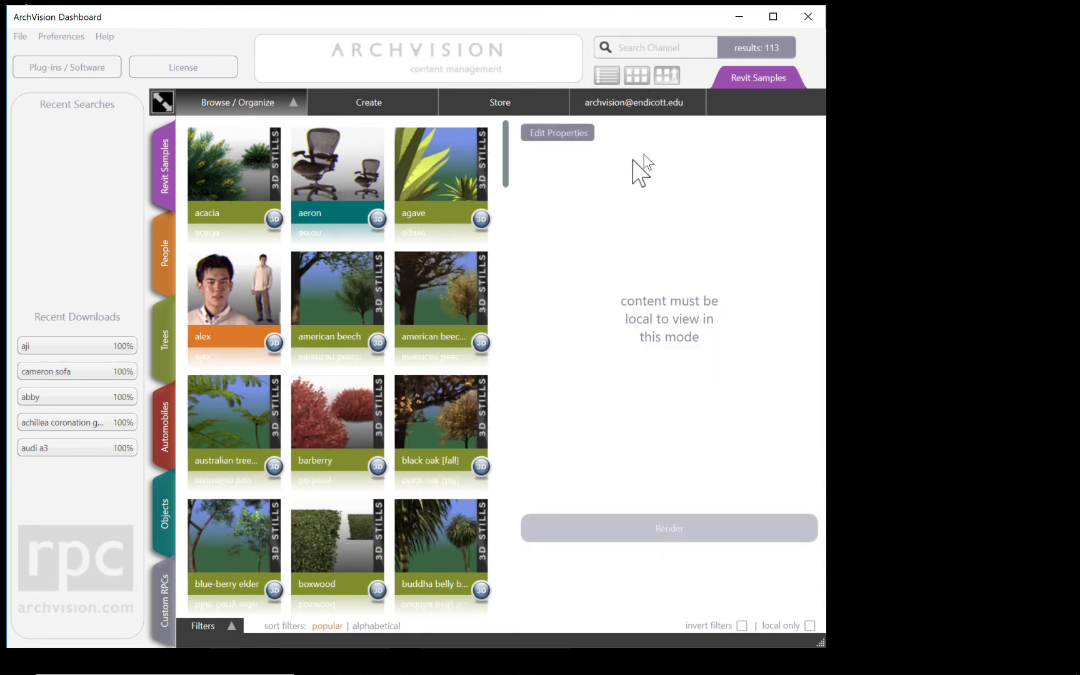
left_click(234, 290)
left_click(160, 257)
left_click_drag(508, 218, 550, 417)
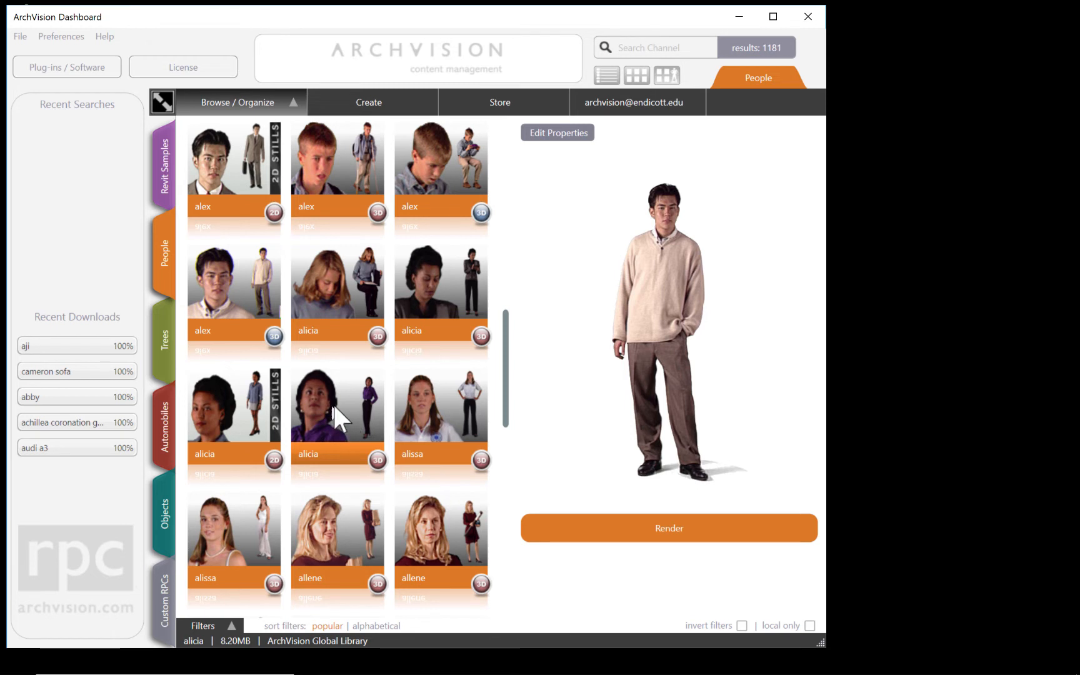
left_click_drag(650, 308, 611, 306)
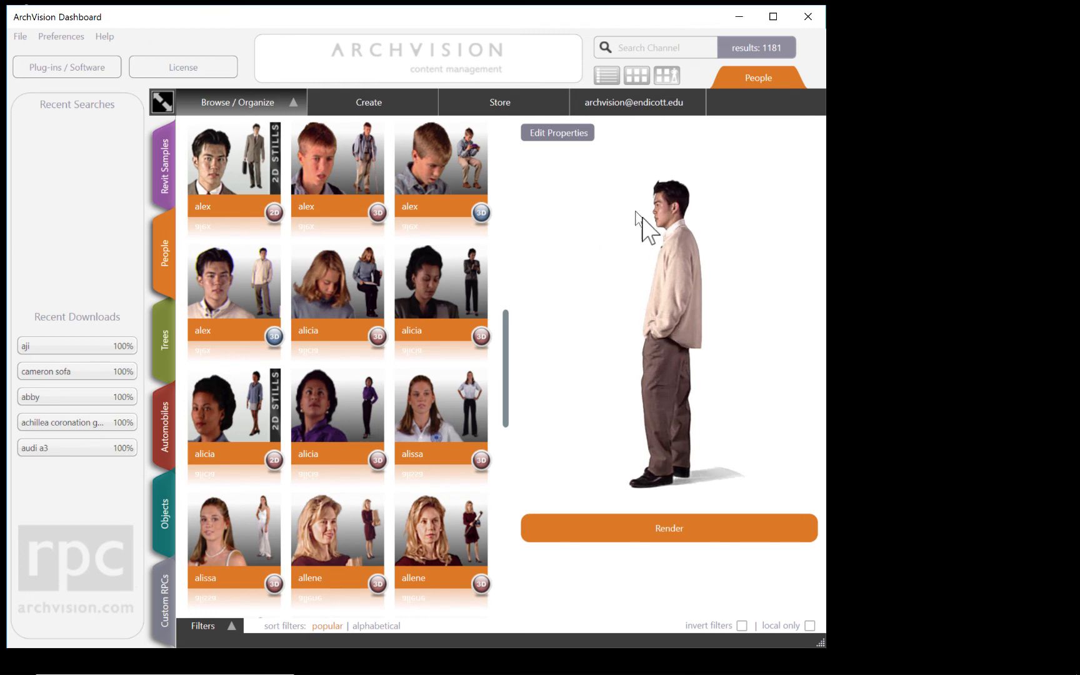
left_click(660, 531)
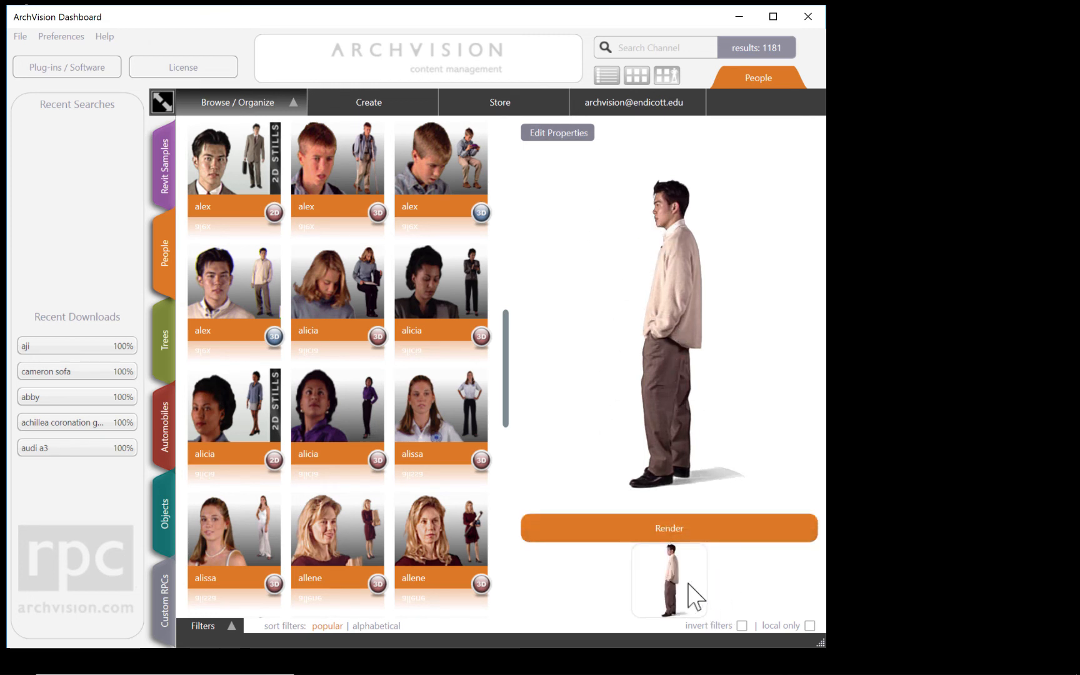
left_click_drag(675, 590, 928, 423)
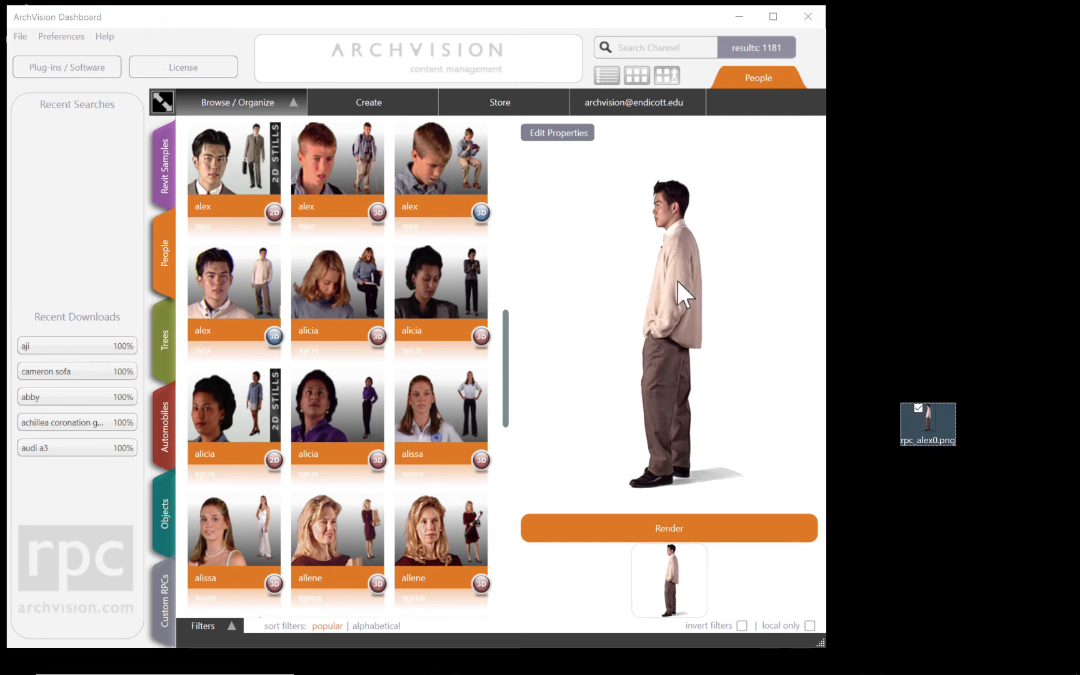
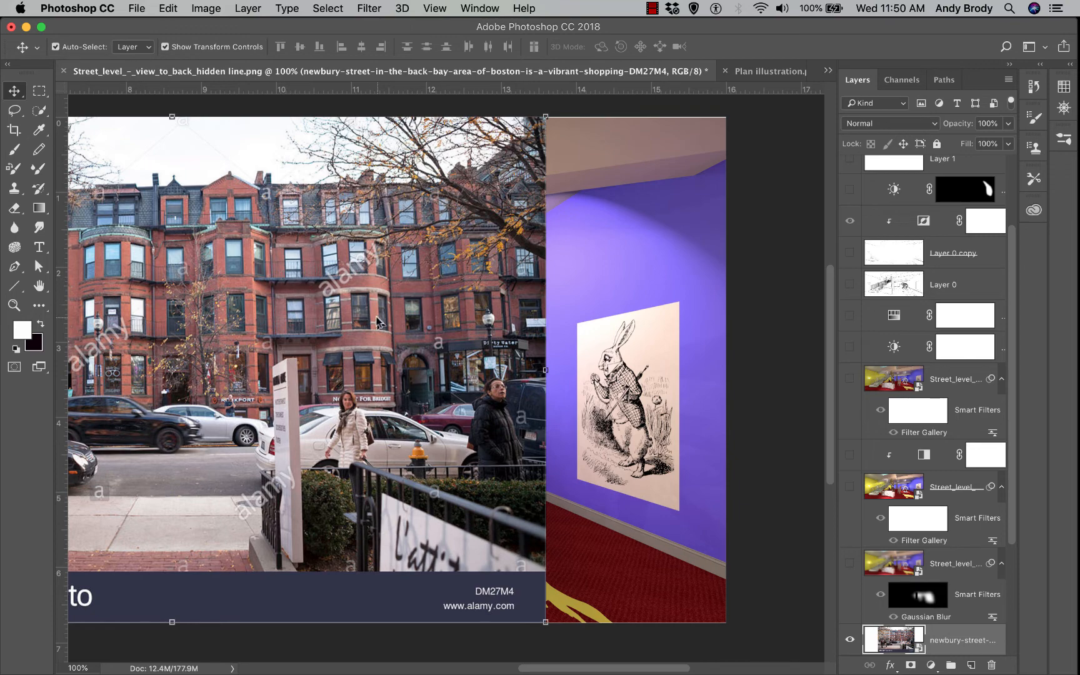
Nudge the street photo right, then trace a polygonal selection around the rabbit poster's four corners
mouse_move(356, 335)
left_mouse_down()
mouse_move(438, 337)
mouse_move(357, 337)
left_mouse_up()
left_click(14, 110, "alt")
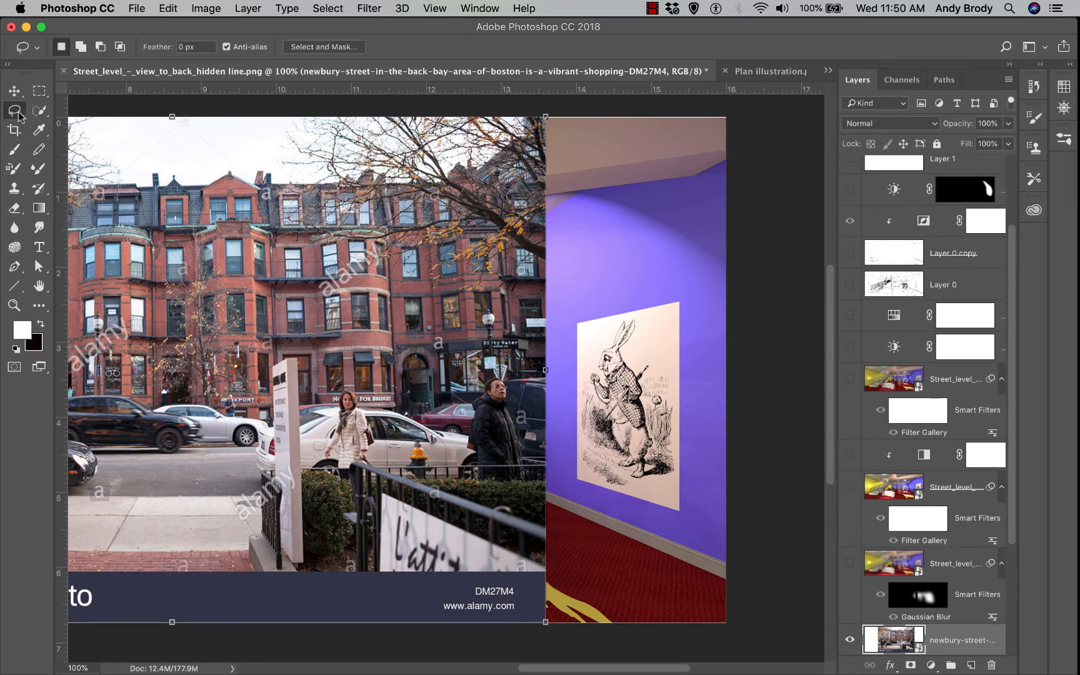
left_click(577, 324)
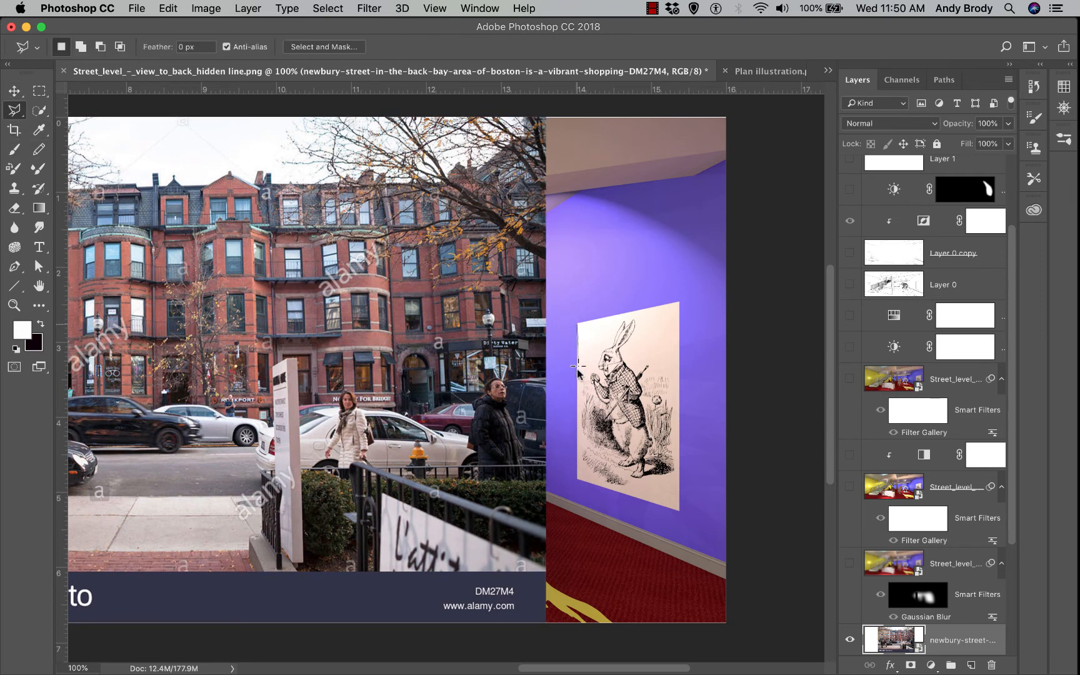
left_click(577, 482)
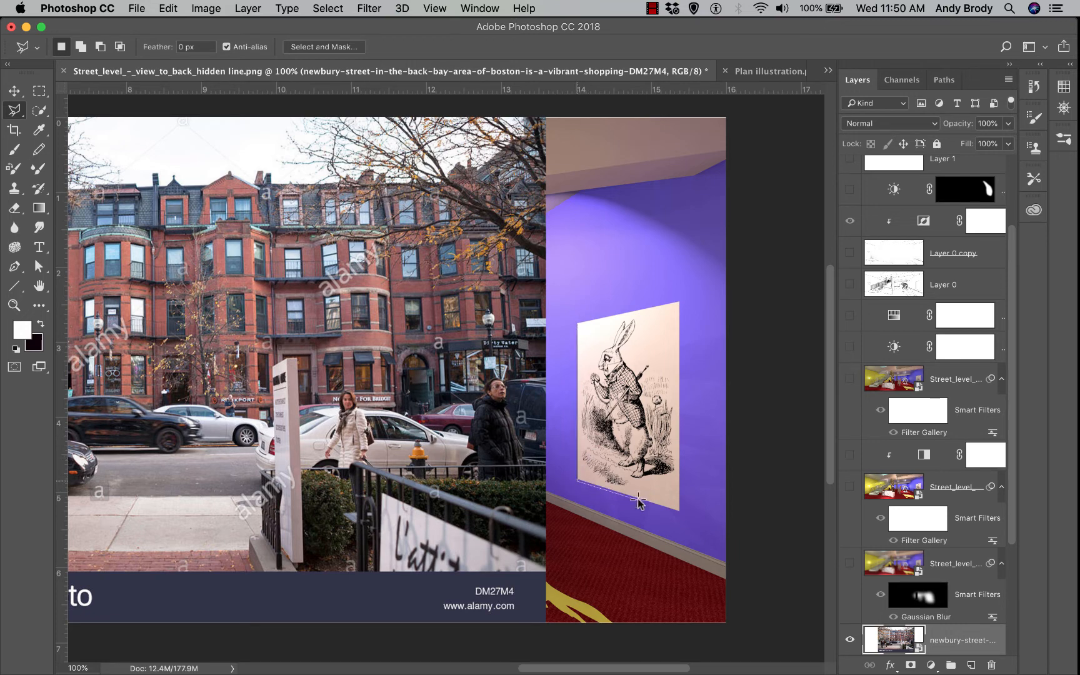
left_click(681, 512)
left_click(680, 305)
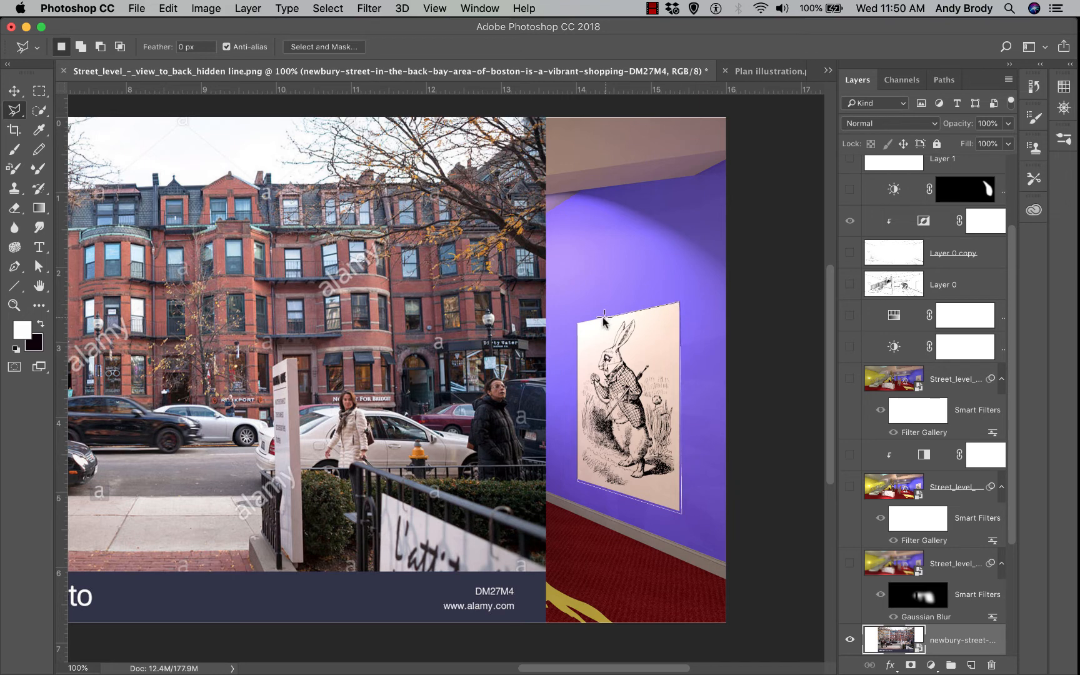
left_click(576, 325)
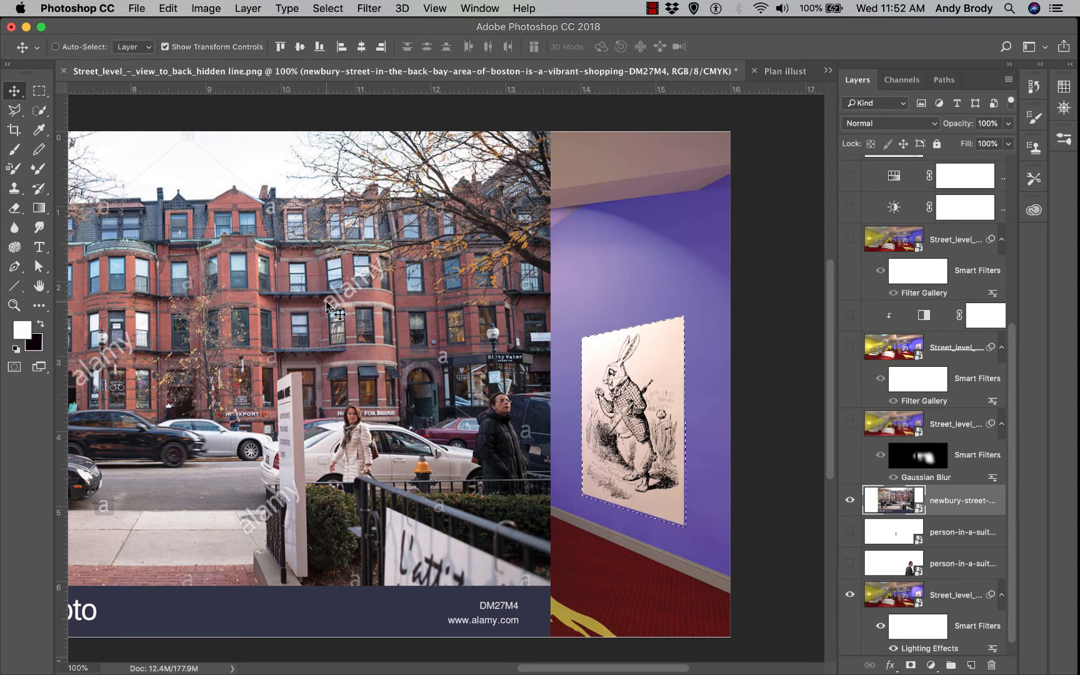
Add a poster-masked Brightness/Contrast adjustment layer and stack the newbury-street layer directly above it
left_click(931, 665)
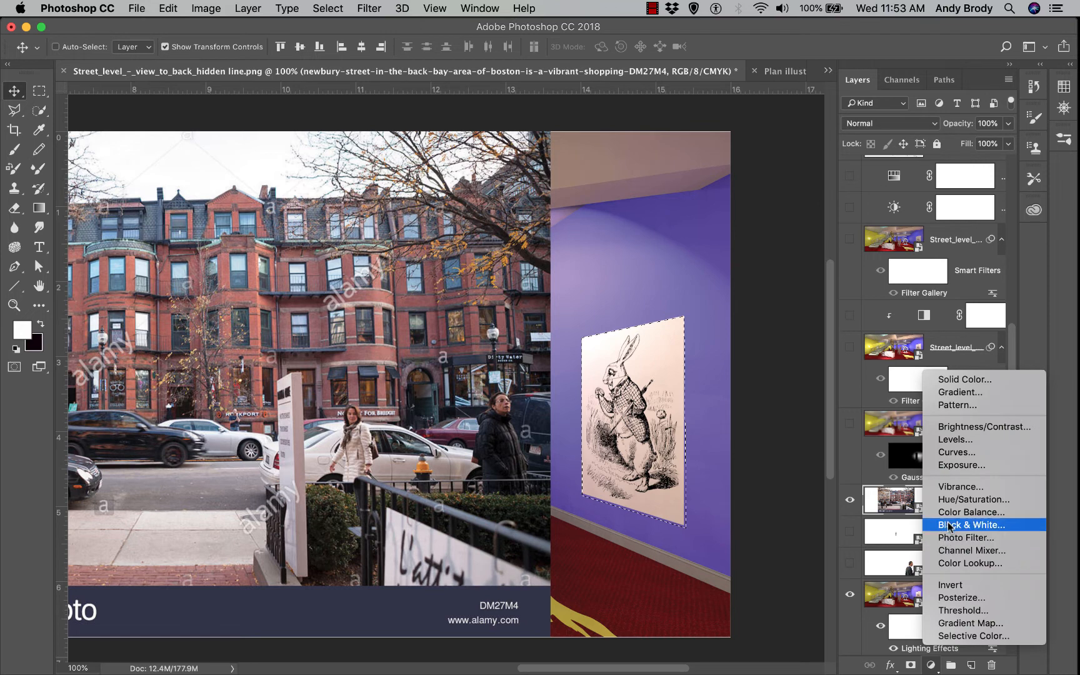
left_click(960, 428)
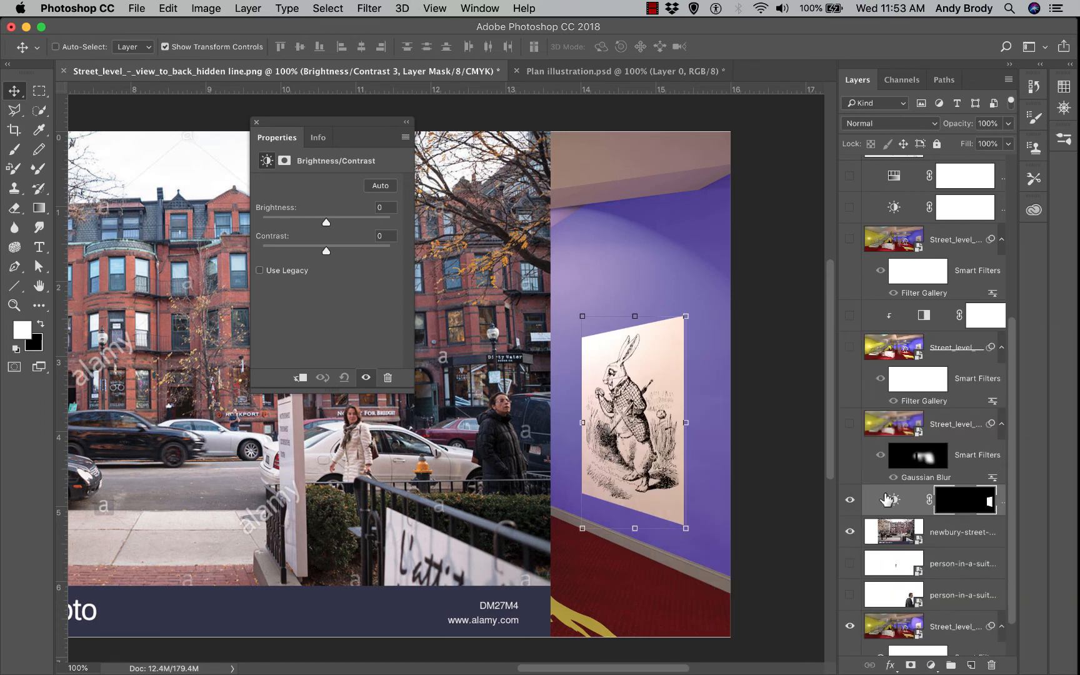
left_click(257, 122)
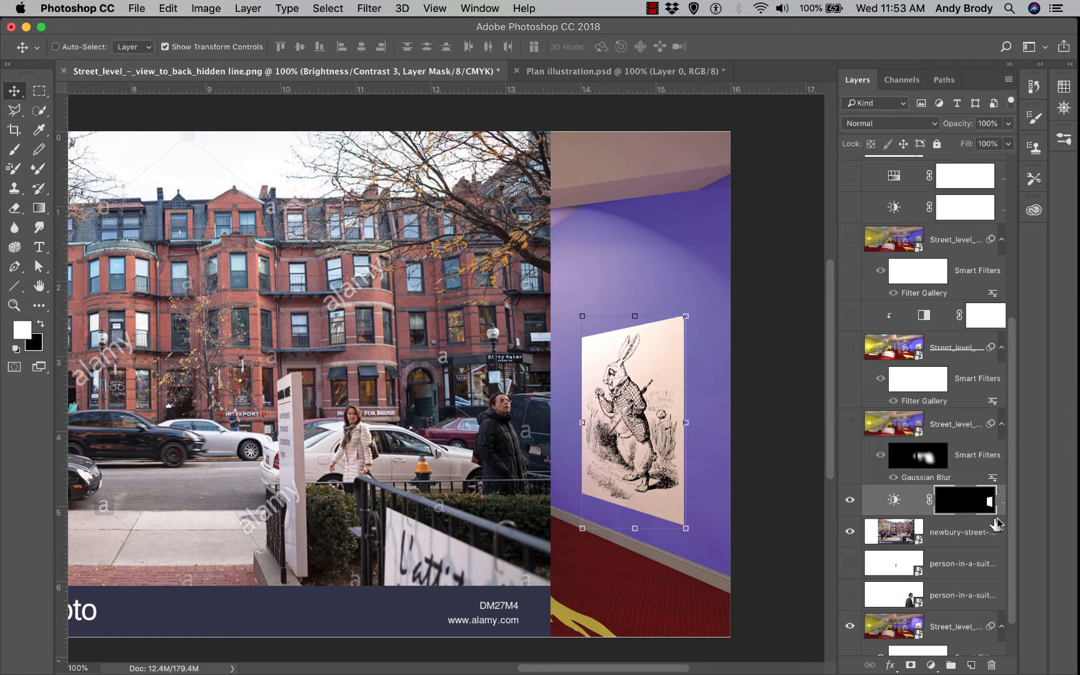
left_click_drag(971, 532, 969, 495)
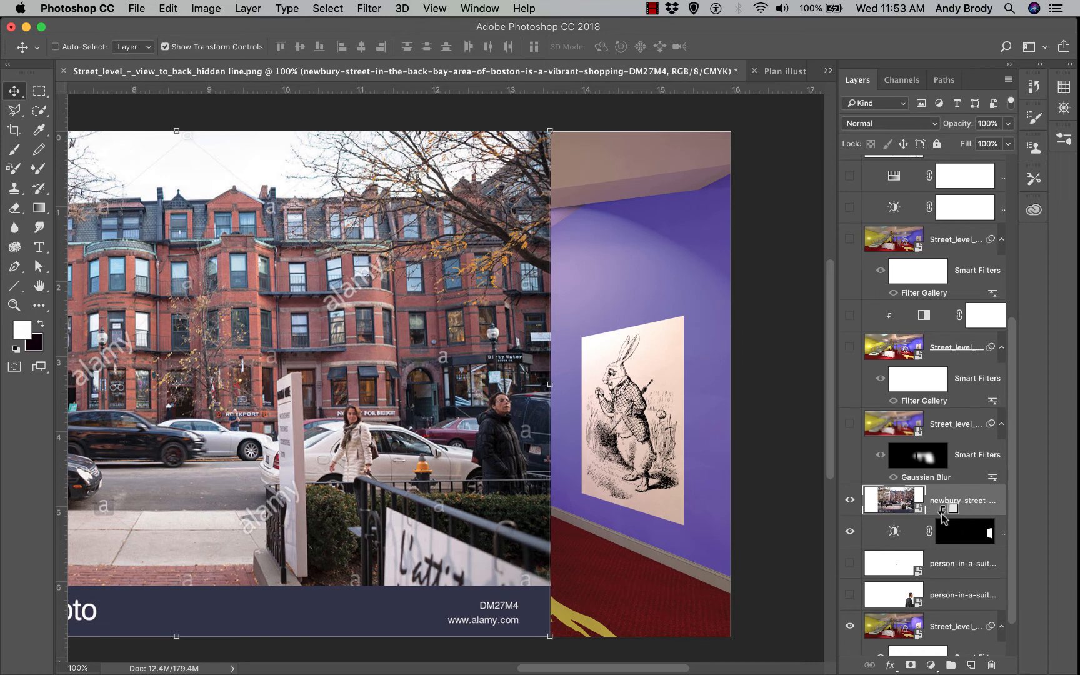
Clip the newbury-street photo to the poster adjustment and position it so the woman in white shows
left_click(943, 515, "alt")
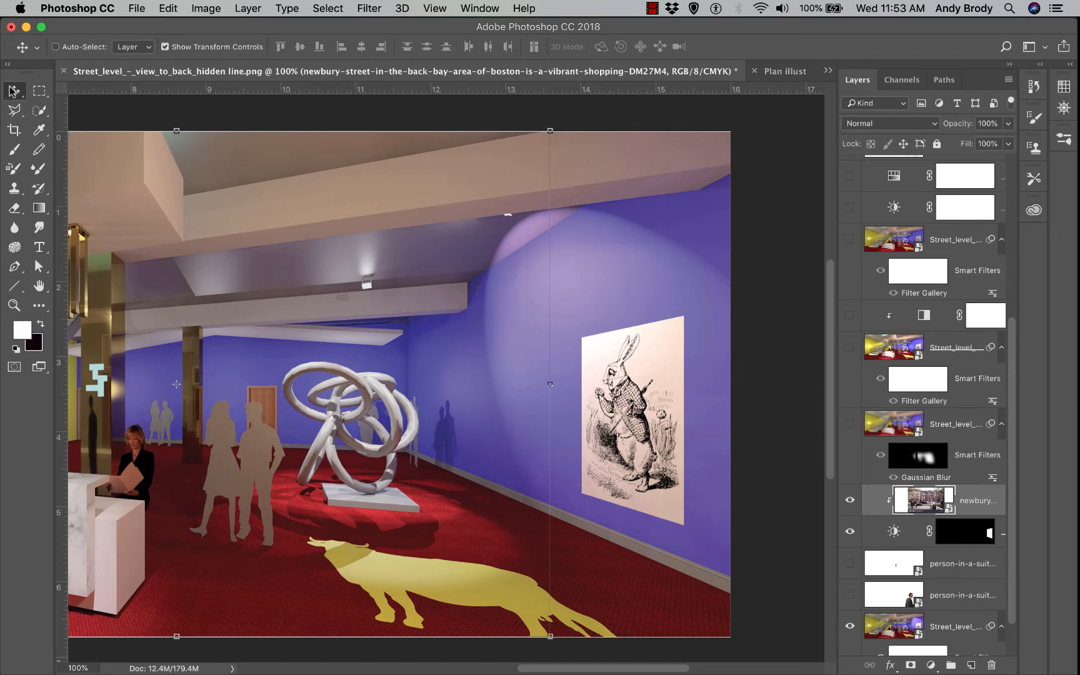
left_click_drag(336, 370, 619, 474)
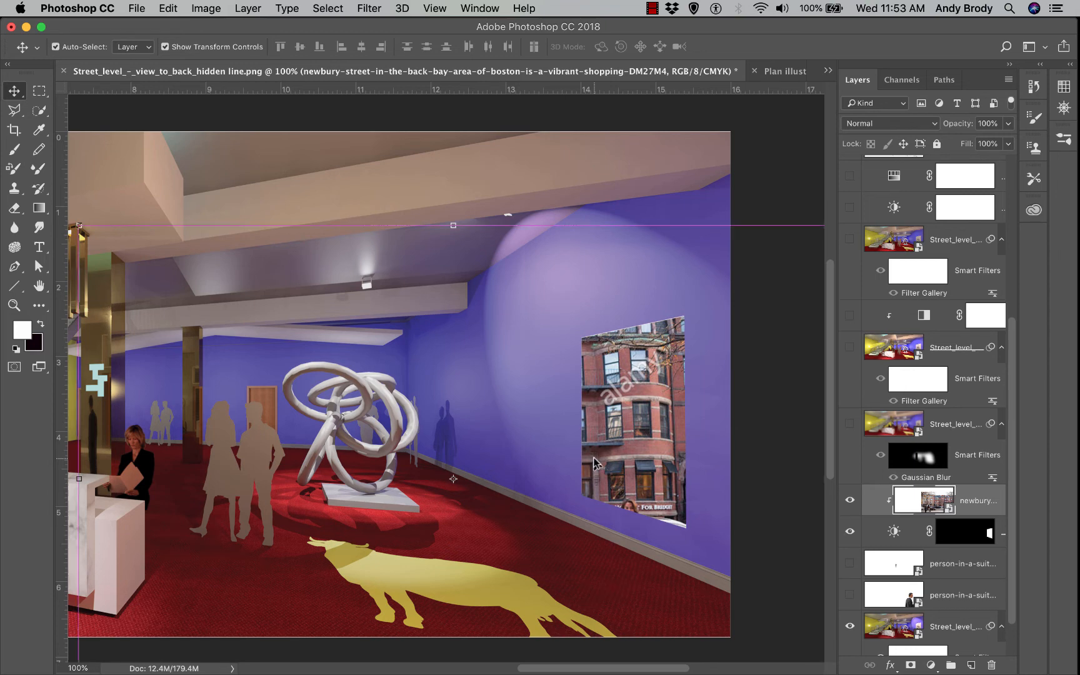
key("super+minus")
key("super+minus")
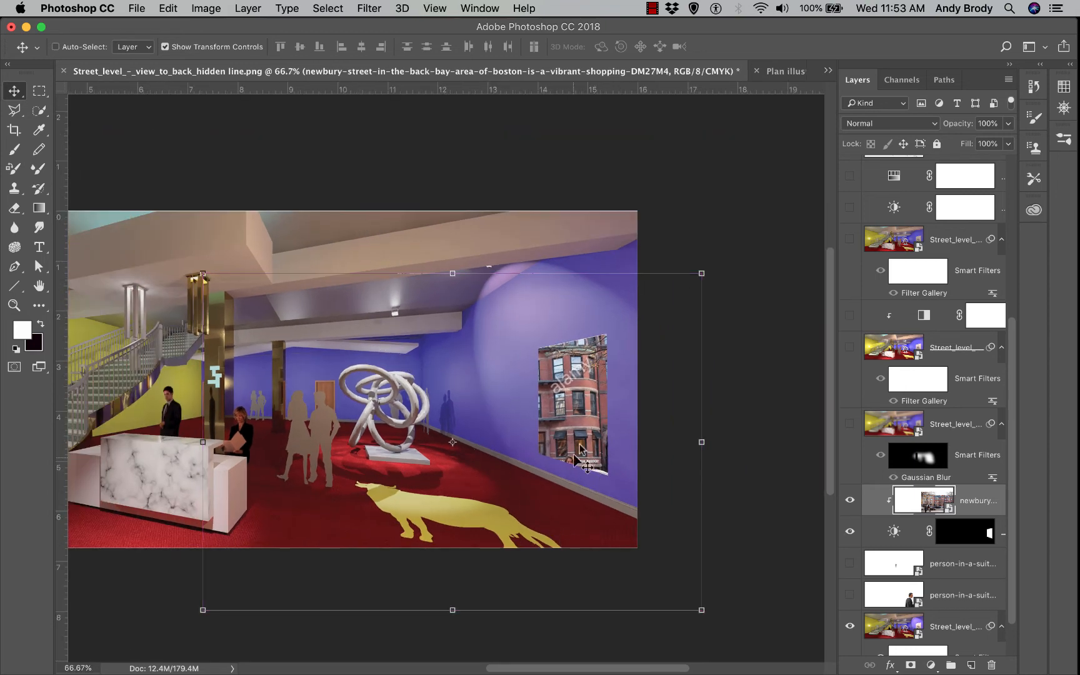
left_click_drag(570, 437, 576, 388)
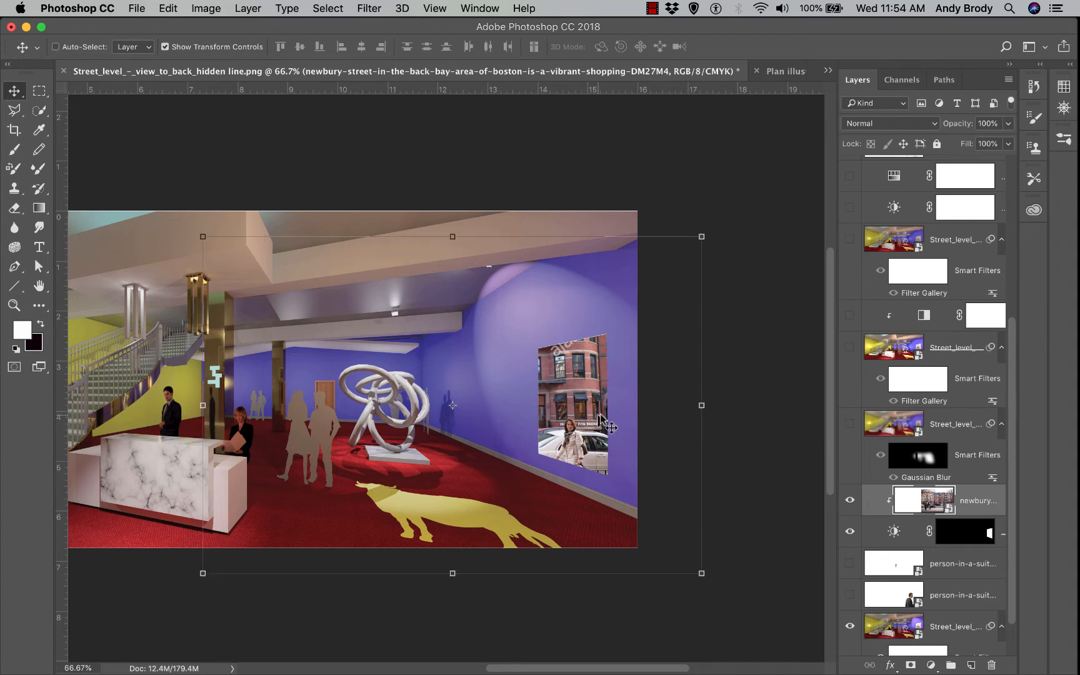
left_click_drag(563, 429, 563, 408)
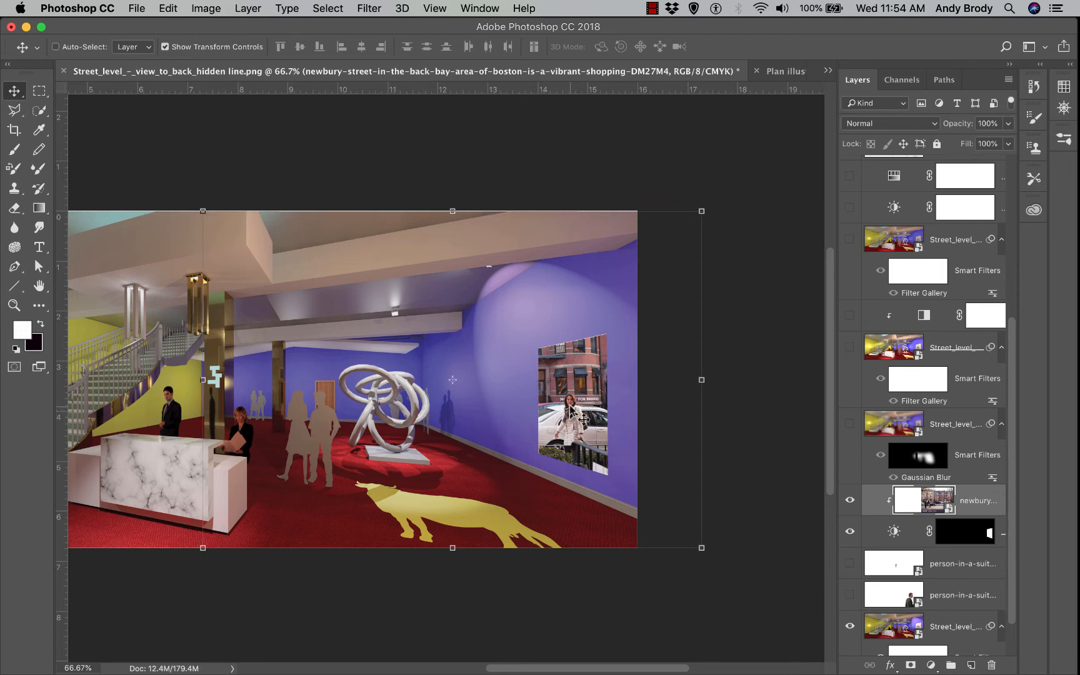
mouse_move(569, 407)
left_mouse_down()
mouse_move(571, 425)
mouse_move(569, 408)
left_mouse_up()
Distort the street photo's corners and left side to follow the blue wall's perspective, then commit
left_click(168, 8)
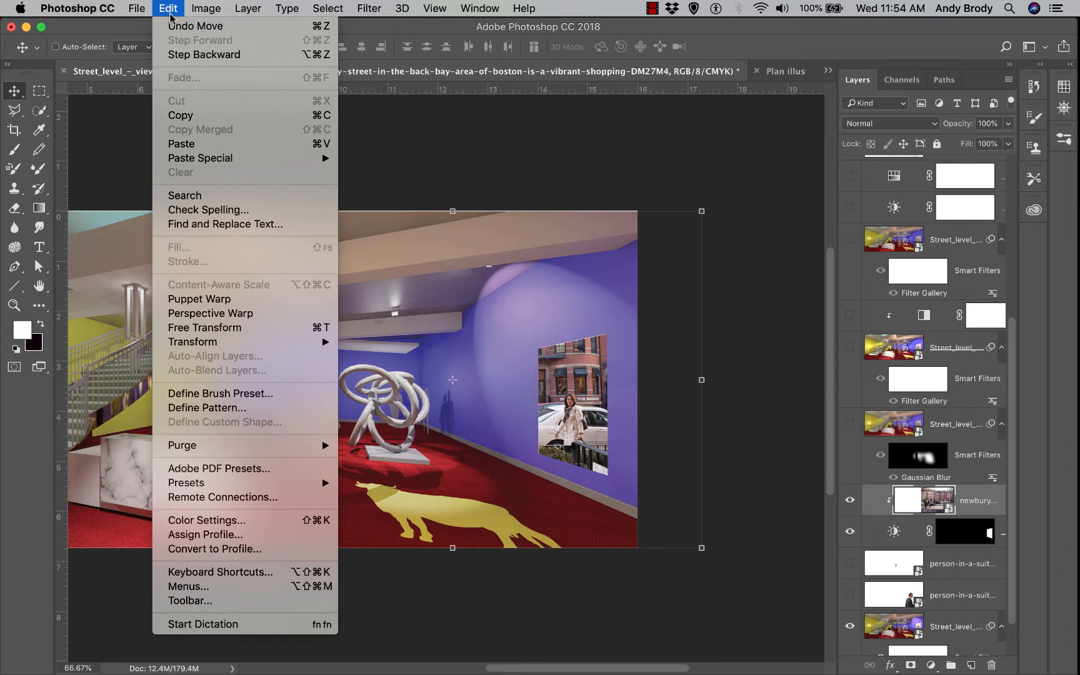
mouse_move(246, 340)
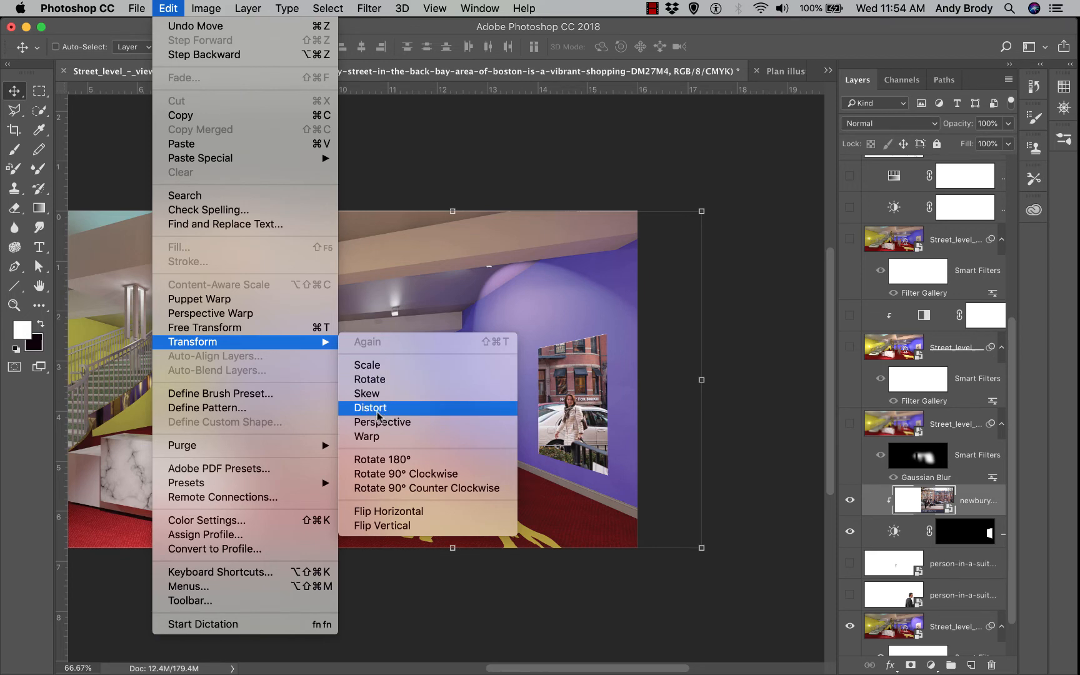
left_click(378, 410)
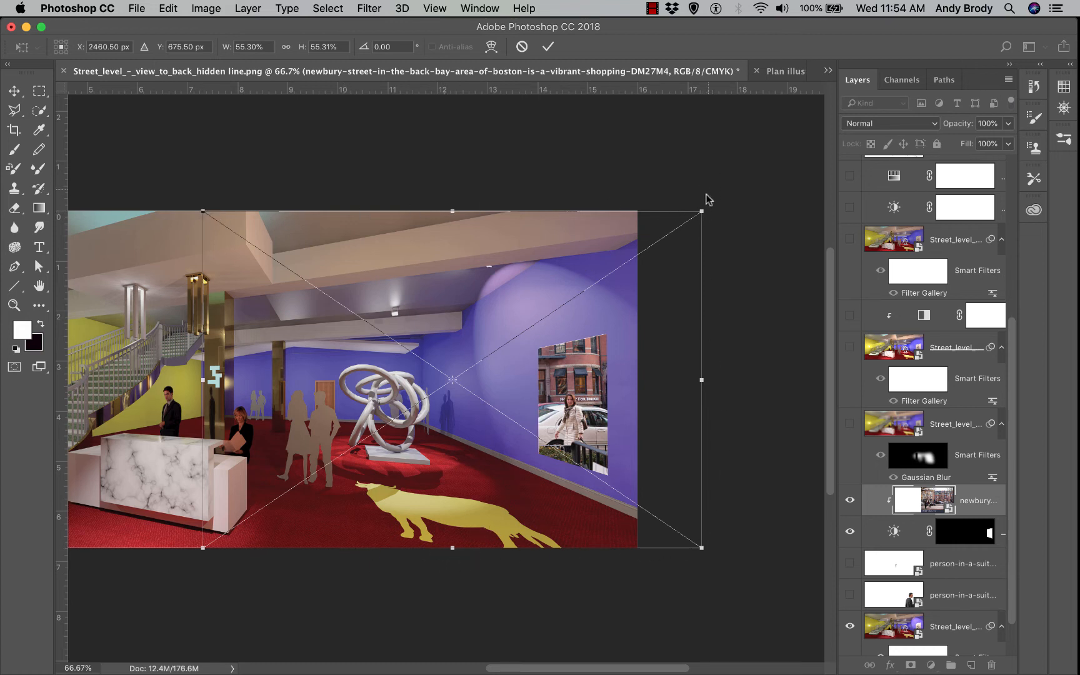
mouse_move(702, 212)
left_mouse_down()
mouse_move(713, 203)
mouse_move(715, 214)
left_mouse_up()
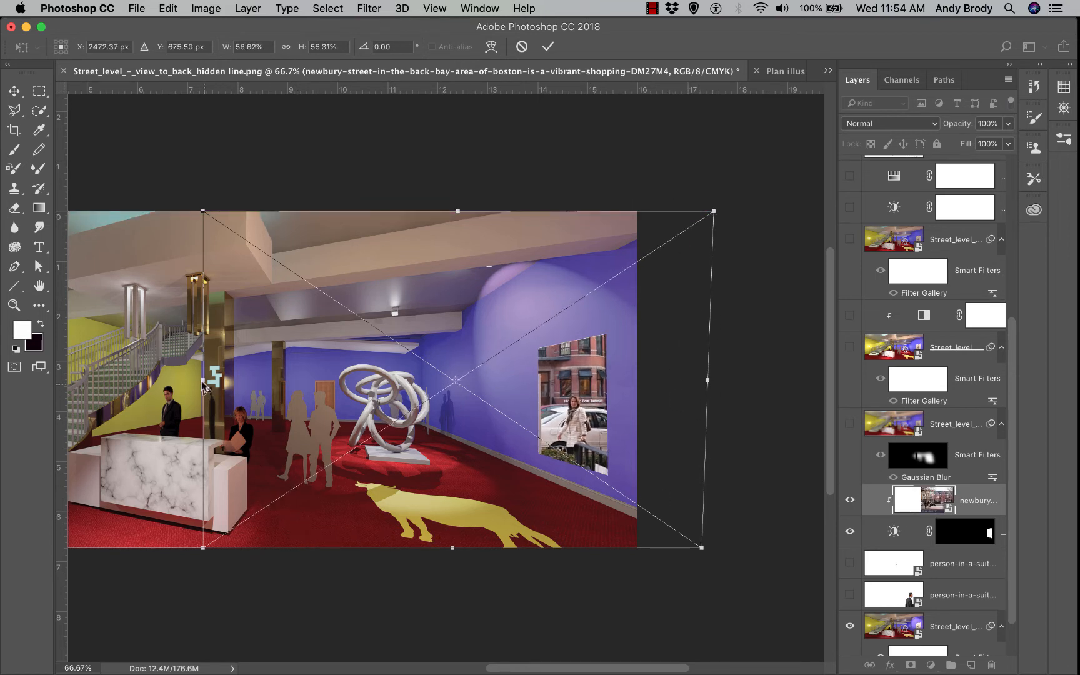
left_click_drag(204, 382, 235, 381)
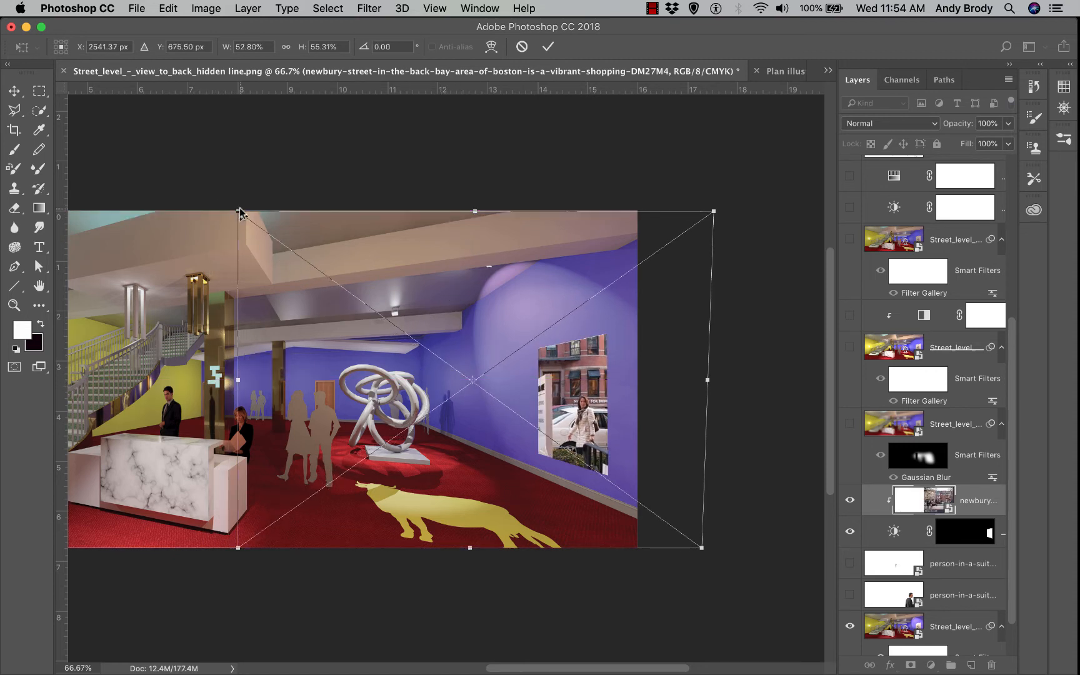
left_click_drag(243, 209, 250, 204)
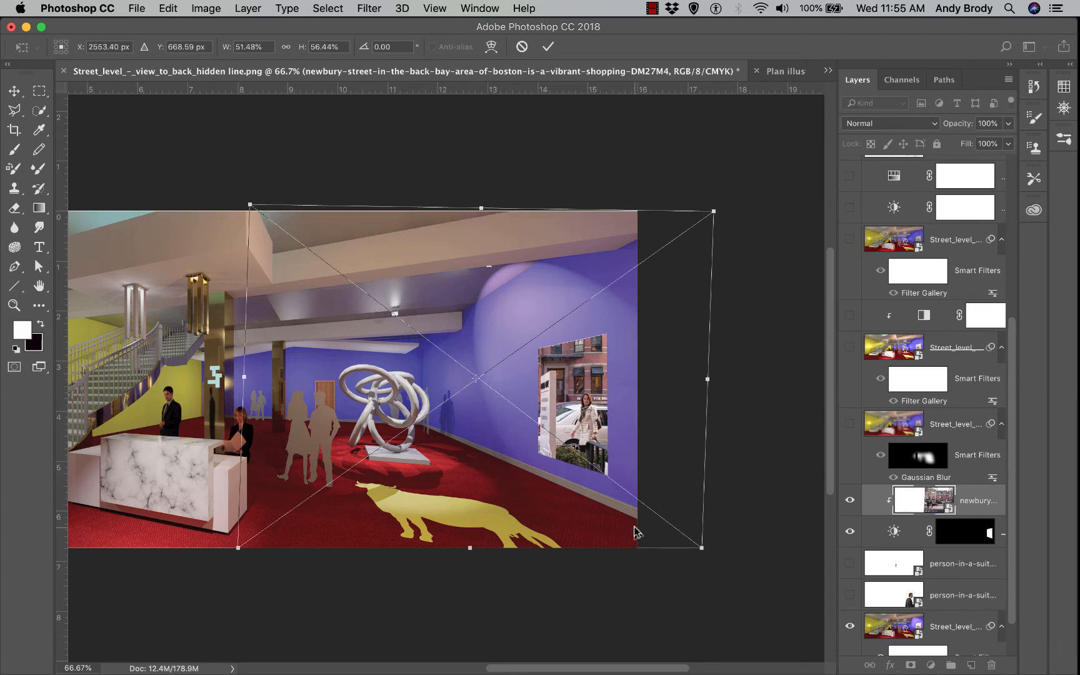
left_click(549, 46)
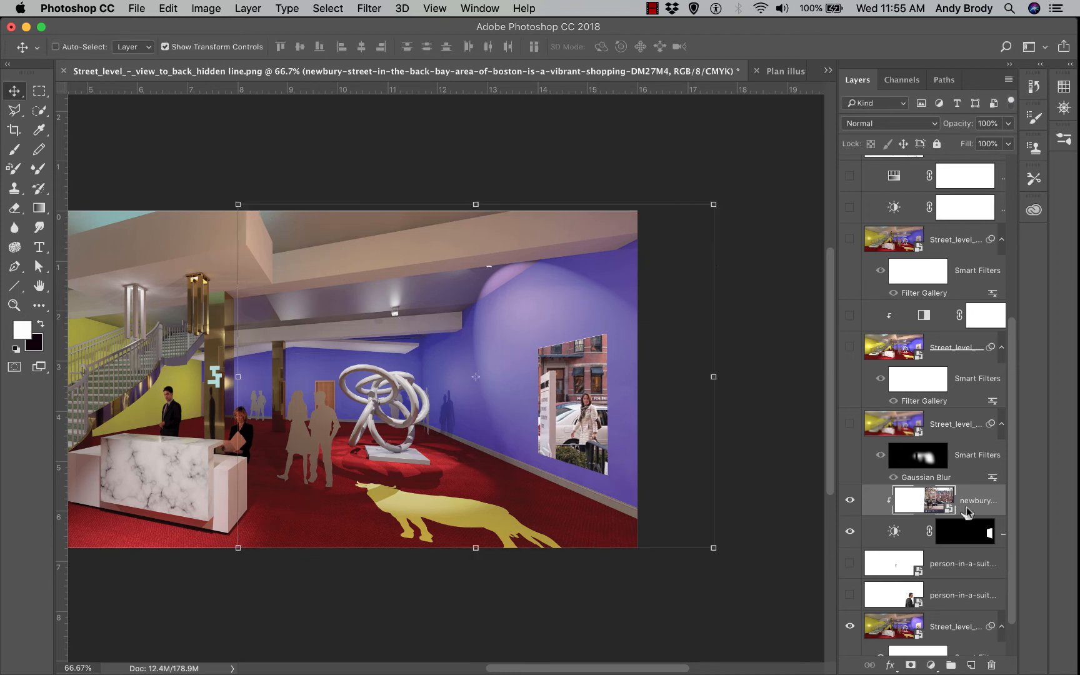
left_click(1008, 124)
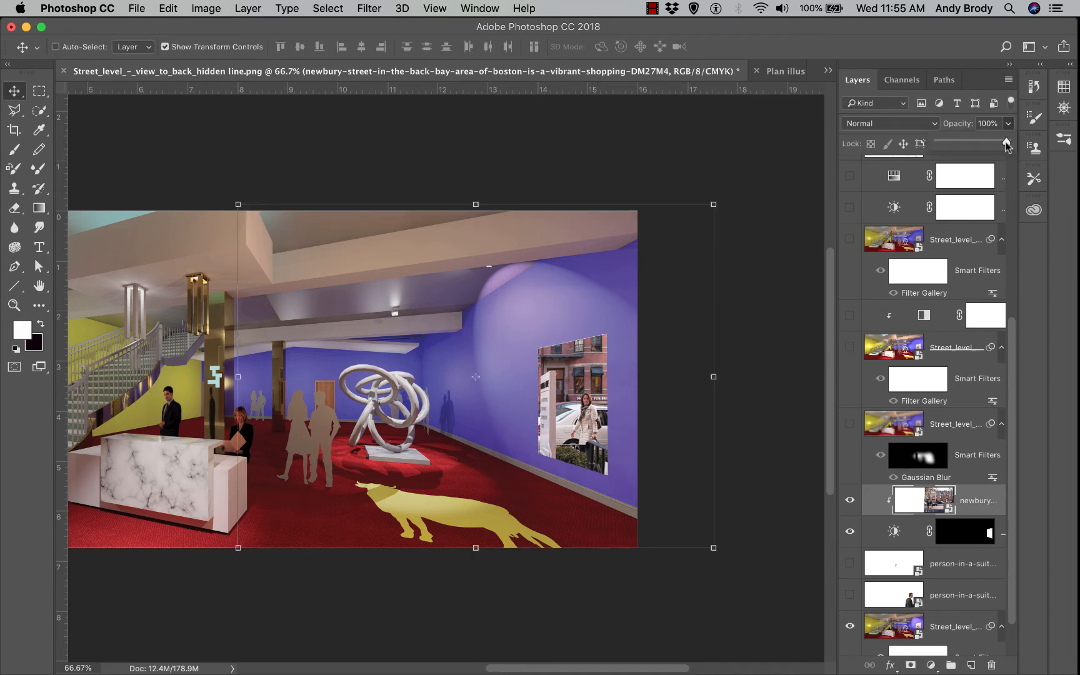
left_click_drag(996, 144, 989, 146)
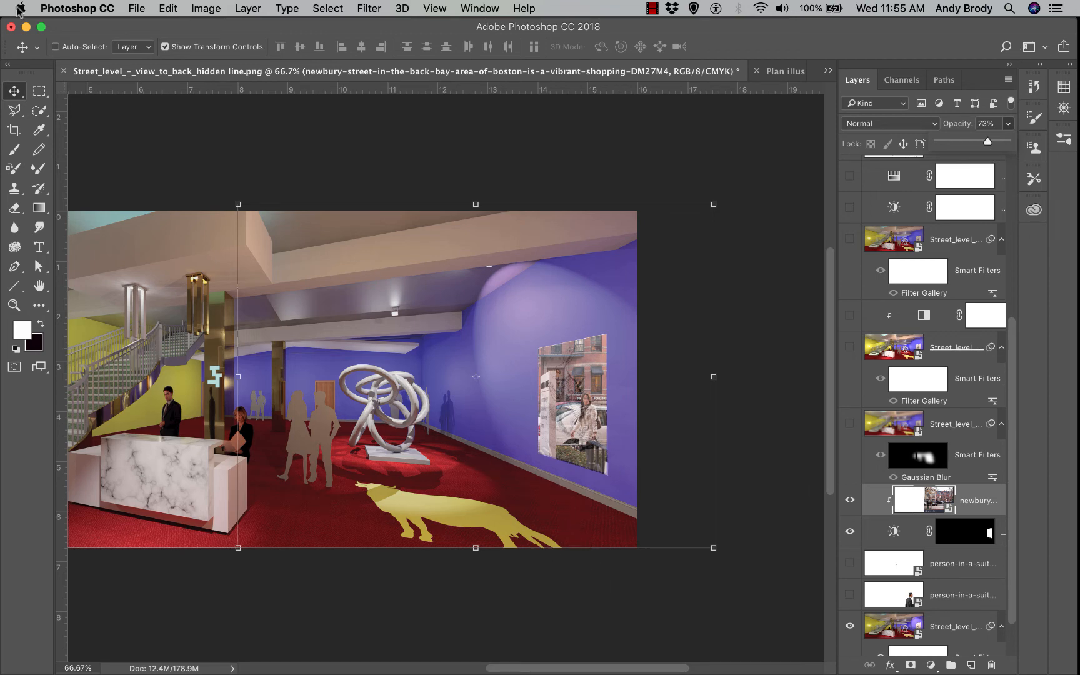
left_click(18, 93)
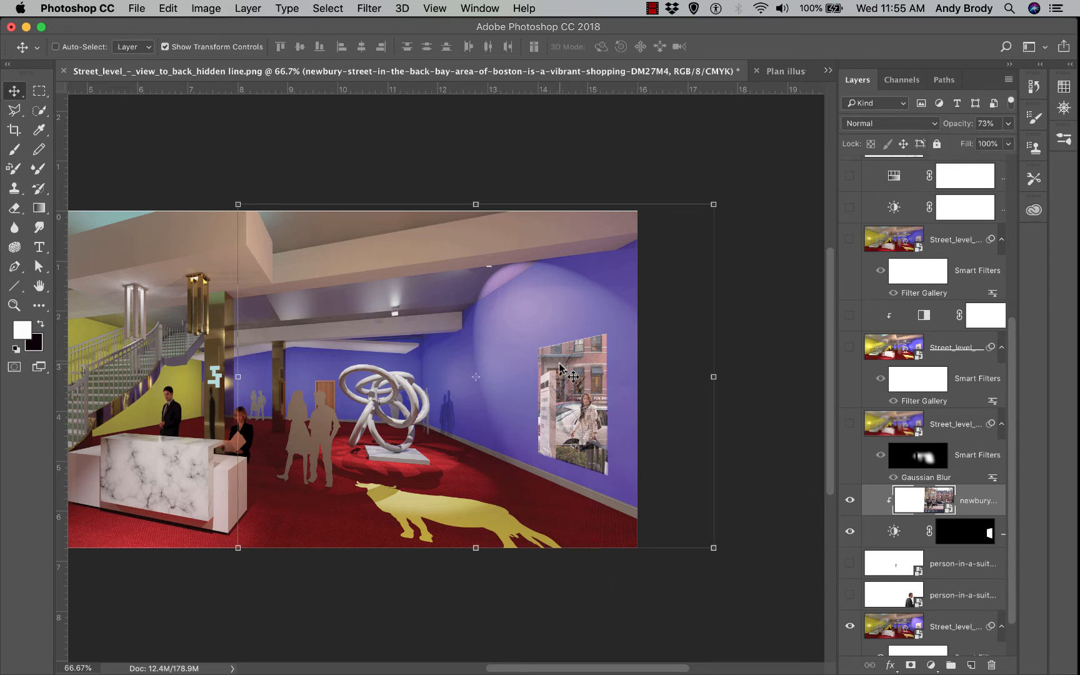
key("super+1")
scroll(609, 440, "down", 2)
key("super+equal")
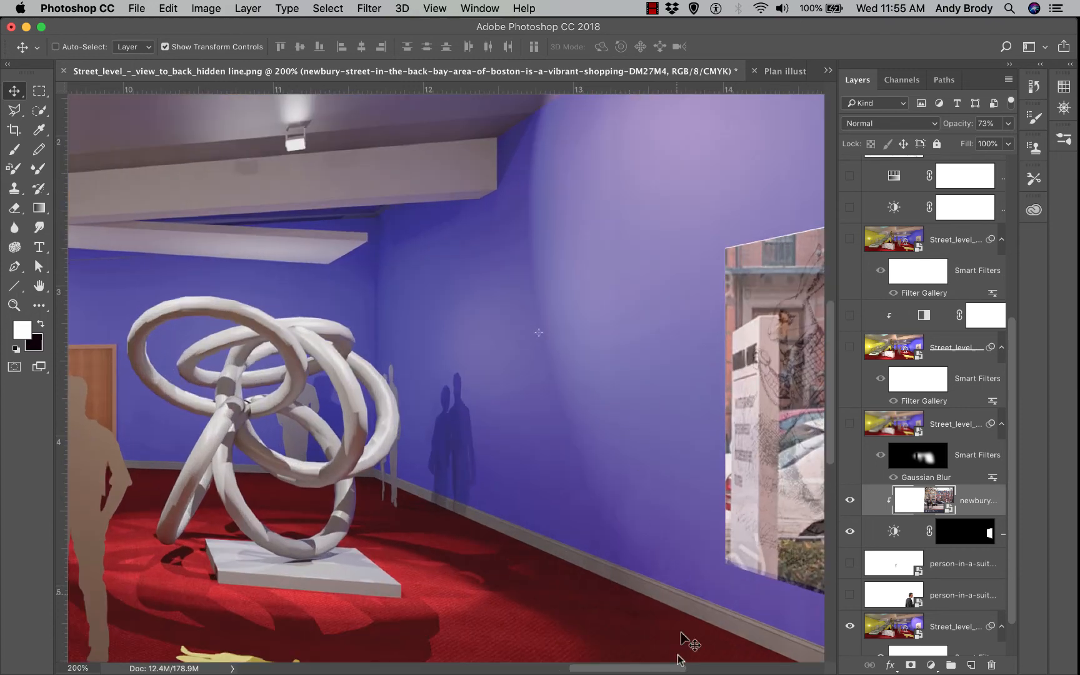
left_click_drag(663, 667, 699, 667)
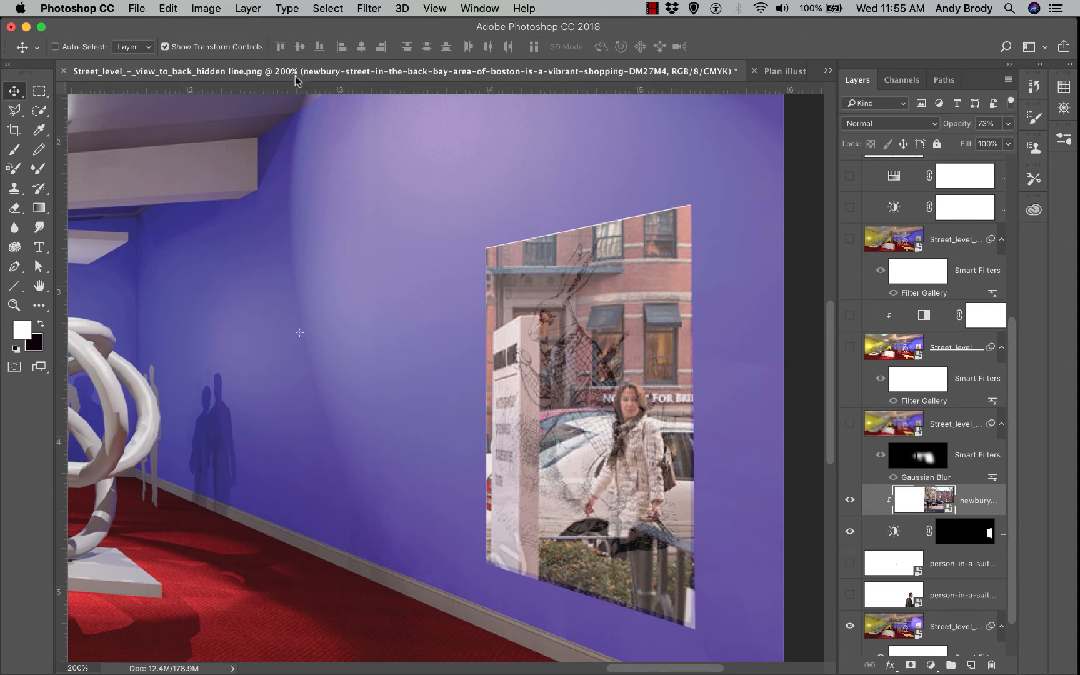
key("0")
left_click(204, 9)
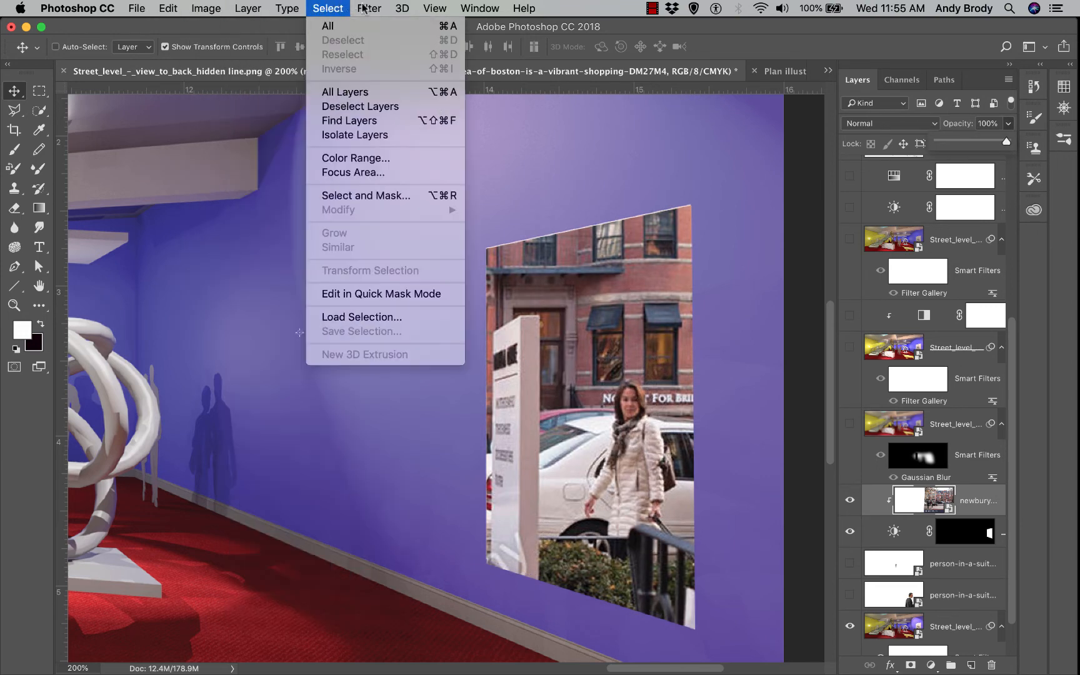
Apply a Motion Blur with -7° angle and 22 pixels distance to the street photo
mouse_move(413, 215)
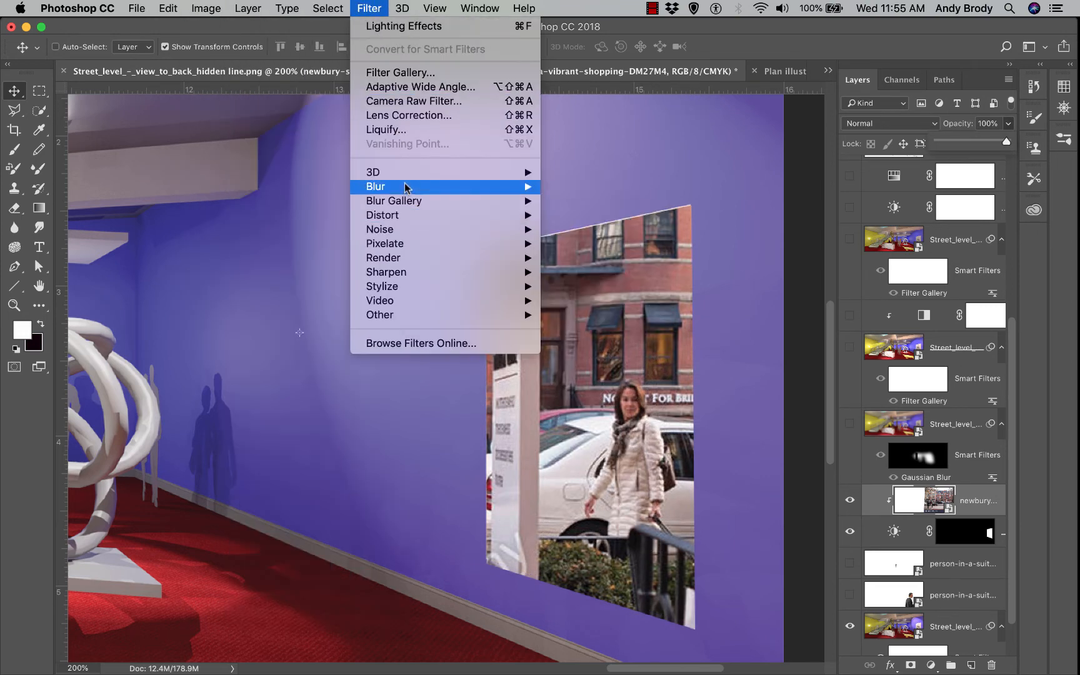
mouse_move(518, 186)
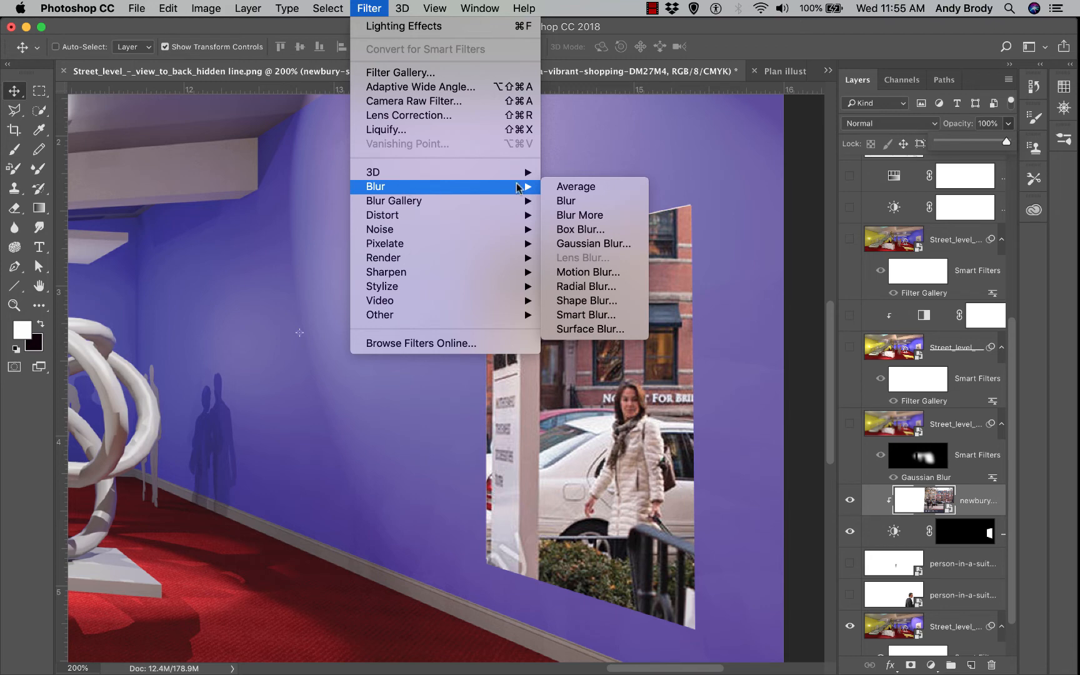
left_click(581, 272)
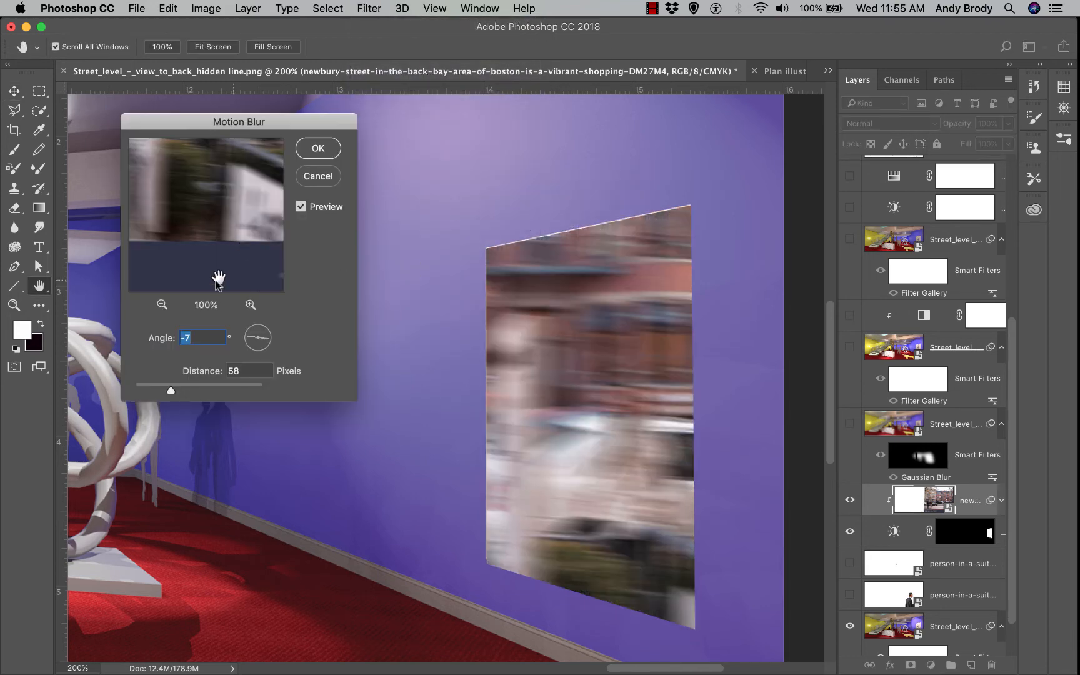
left_click_drag(171, 393, 150, 391)
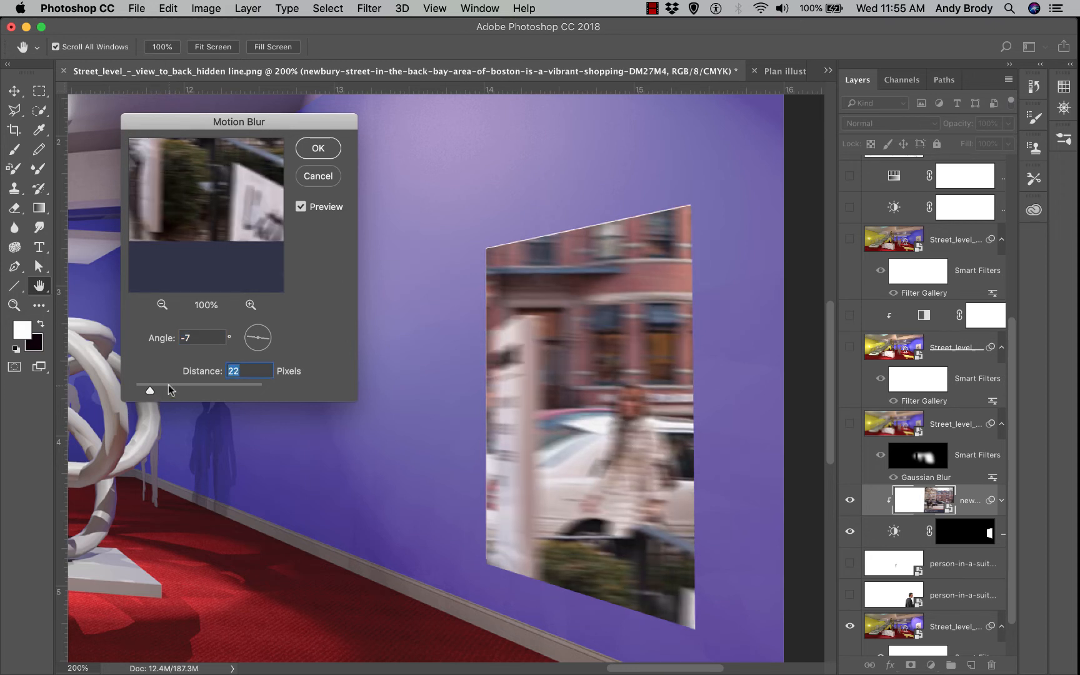
left_click(320, 150)
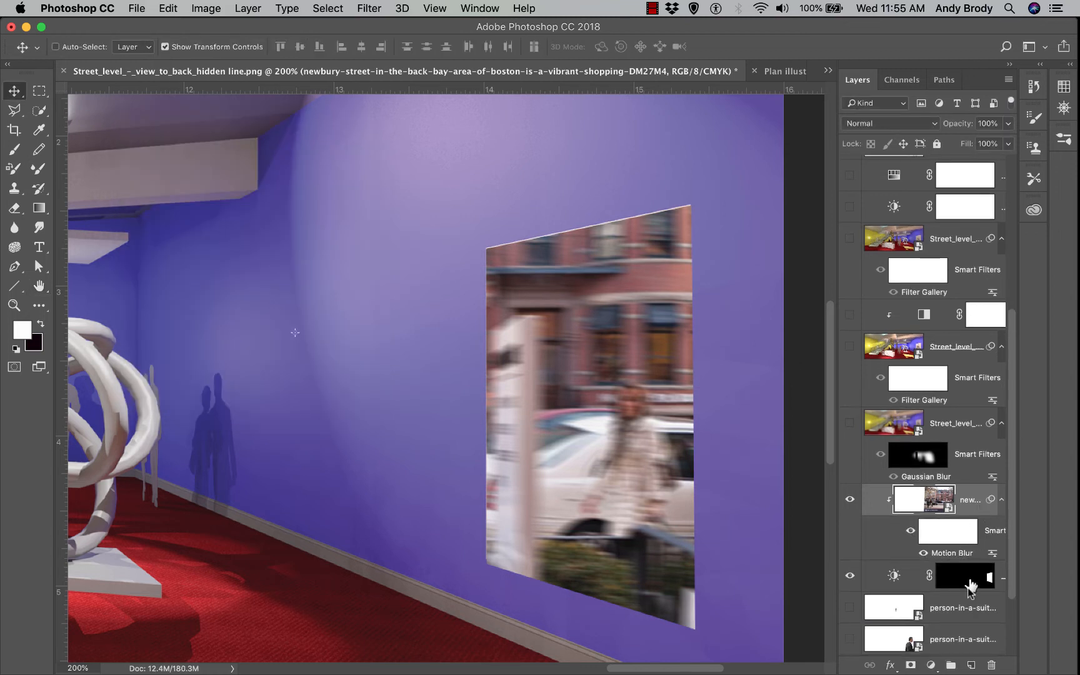
left_click(936, 669)
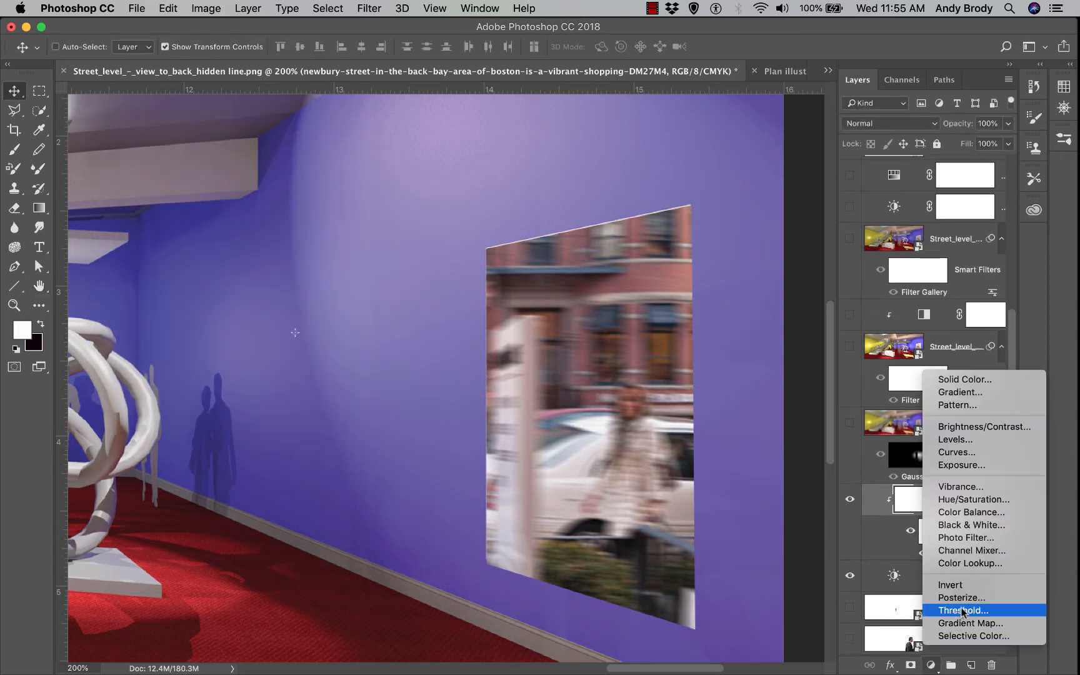
Add a Black & White adjustment clipped to the street photo and fade it to about 68% opacity
left_click(972, 526)
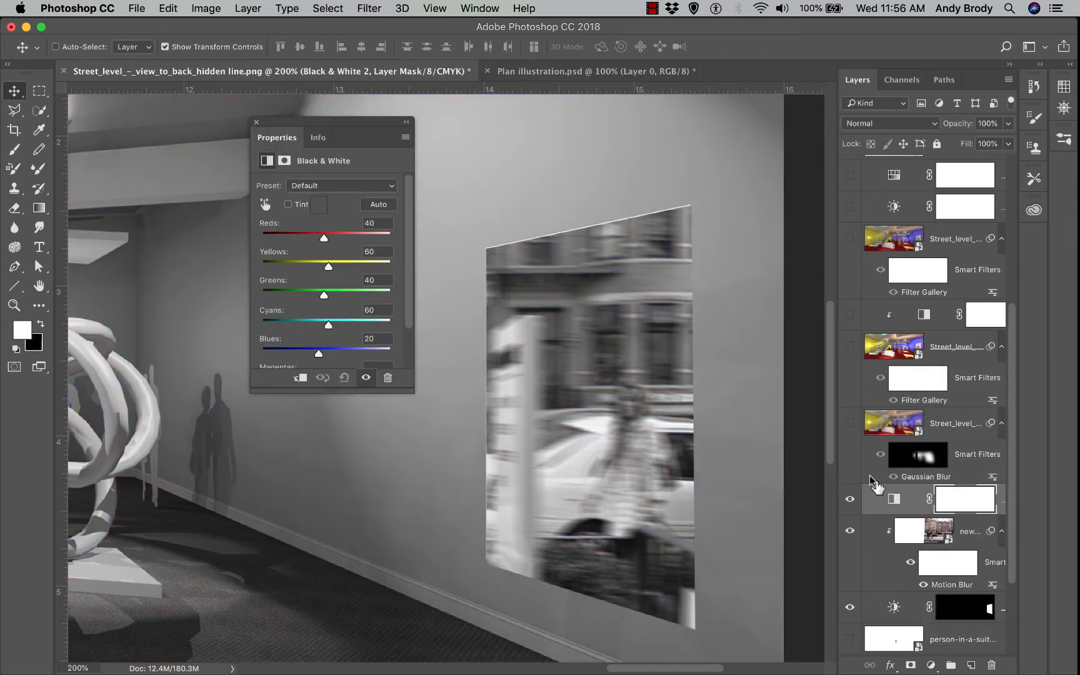
left_click(979, 516, "alt")
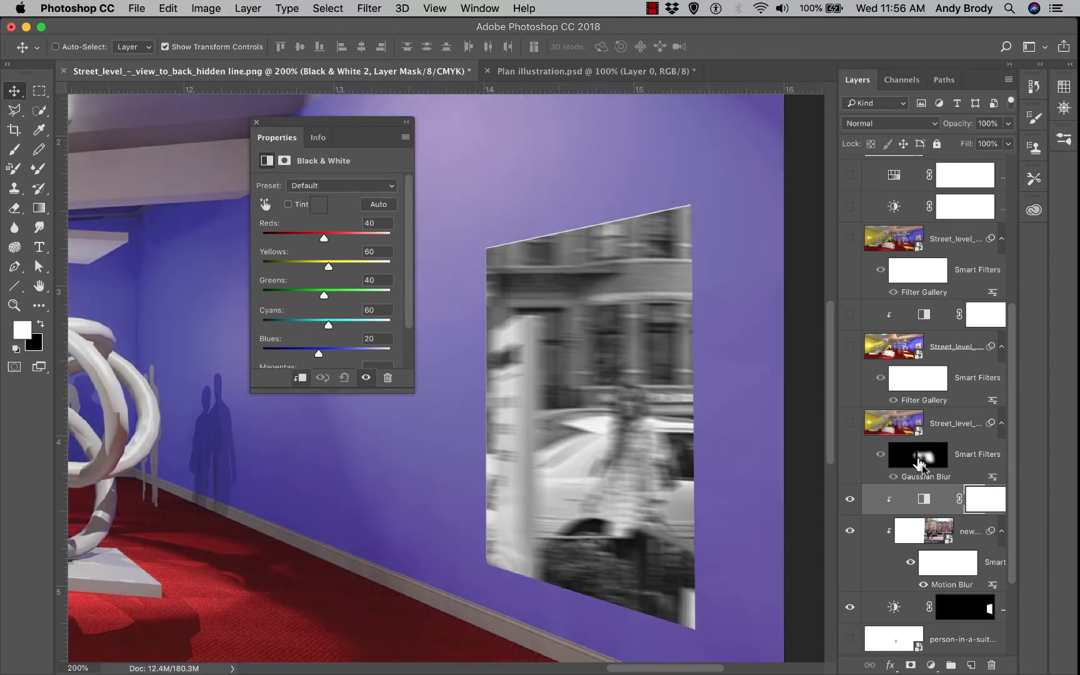
left_click(256, 122)
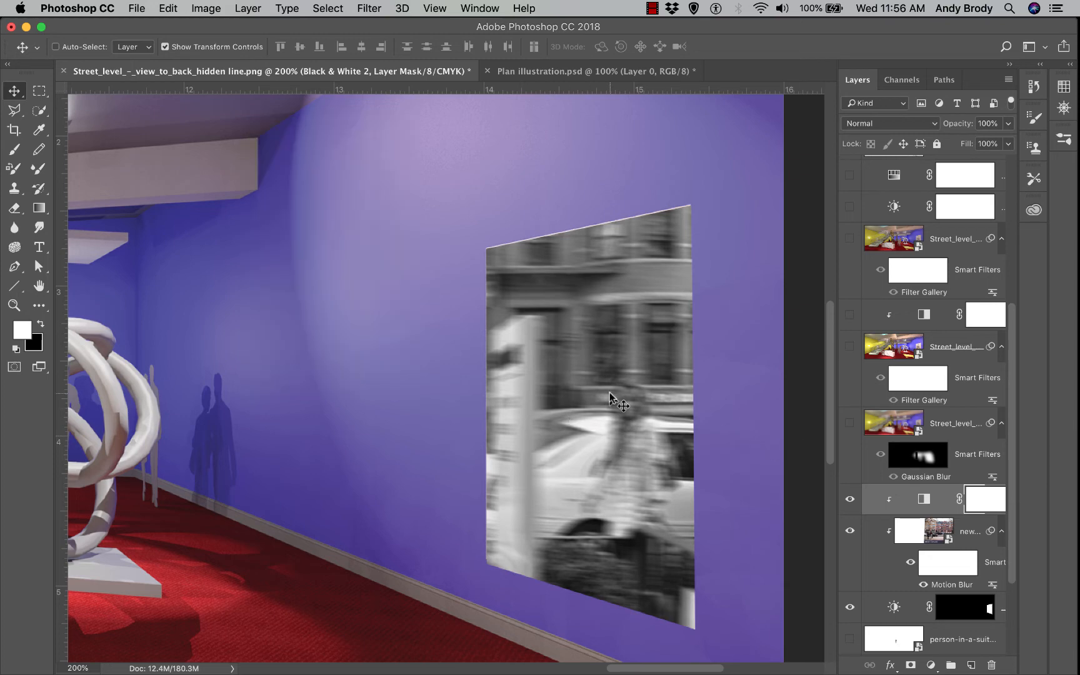
key("super+minus")
key("super+minus")
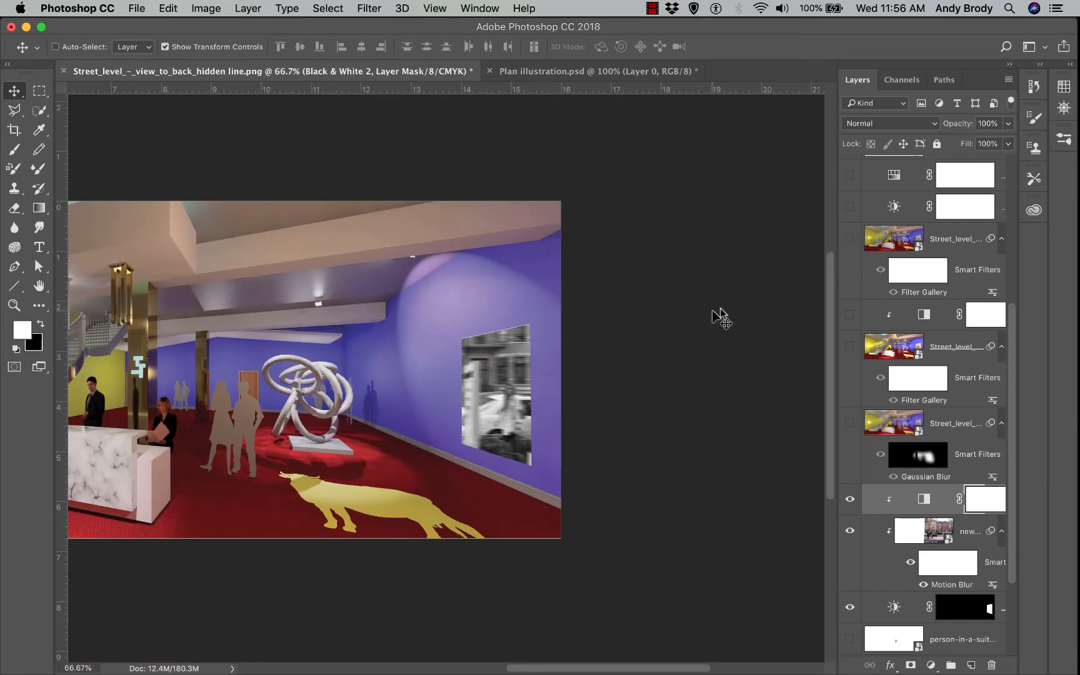
key("super+0")
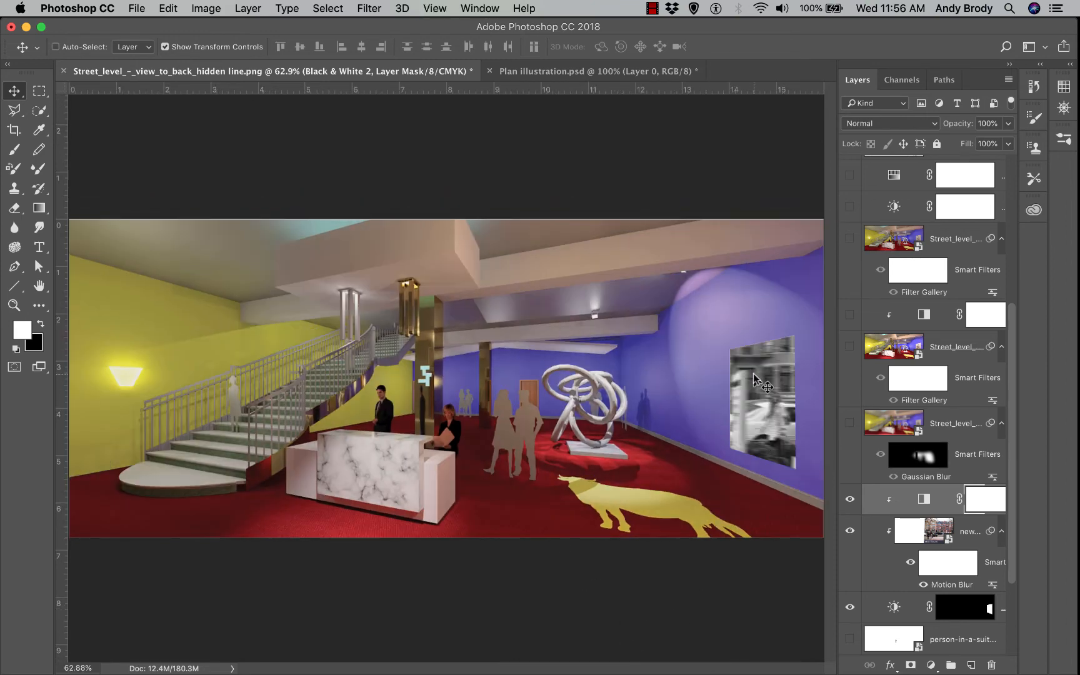
left_click(1006, 123)
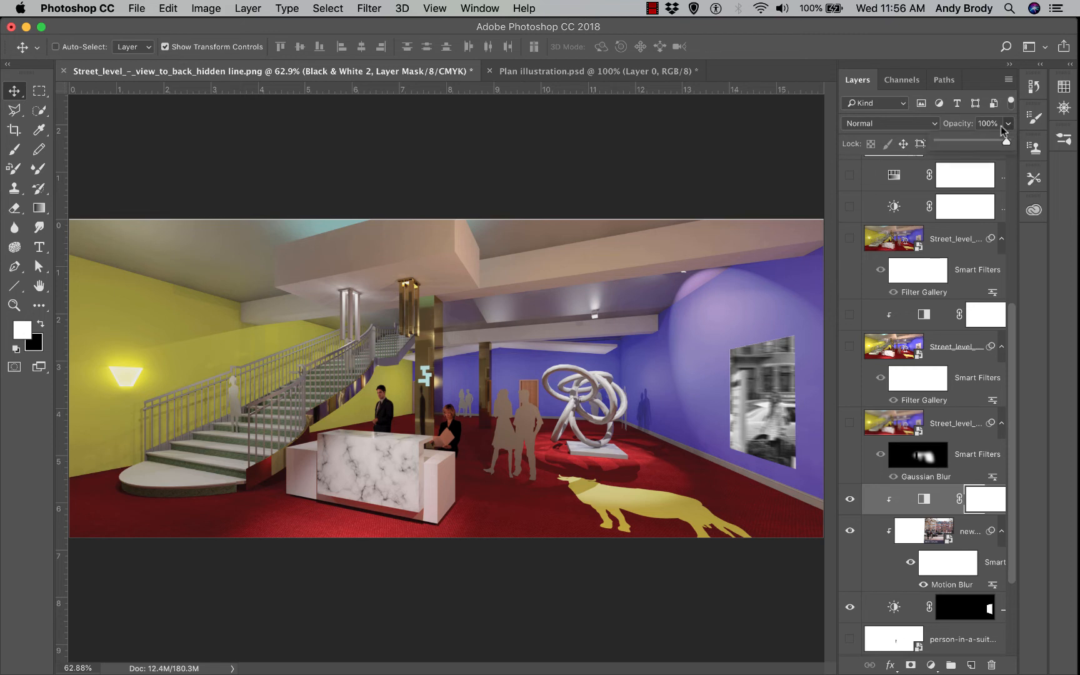
left_click_drag(989, 141, 984, 141)
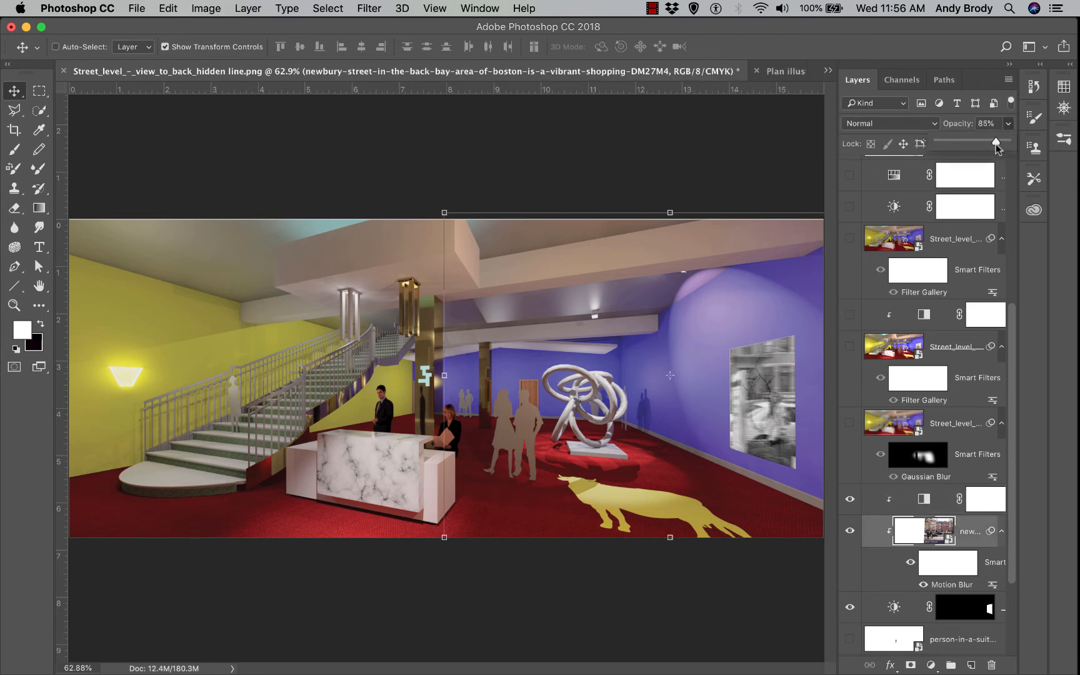
left_click_drag(995, 142, 1003, 142)
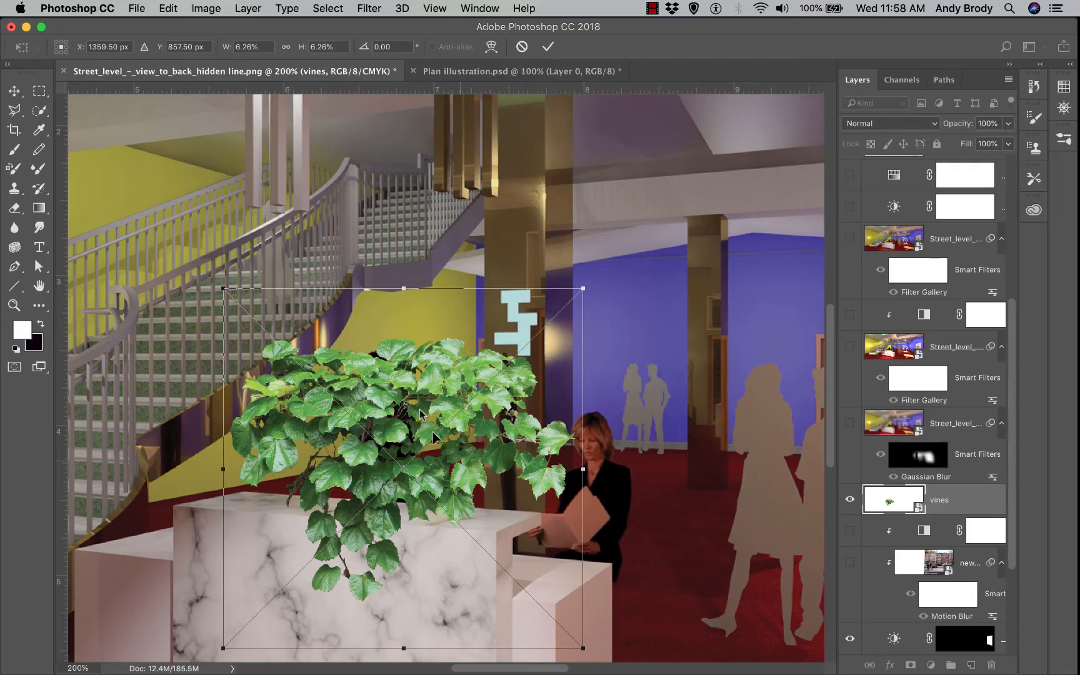
Scale the vines down to about 2.96% and set them on the marble reception desk
scroll(326, 361, "down", 5)
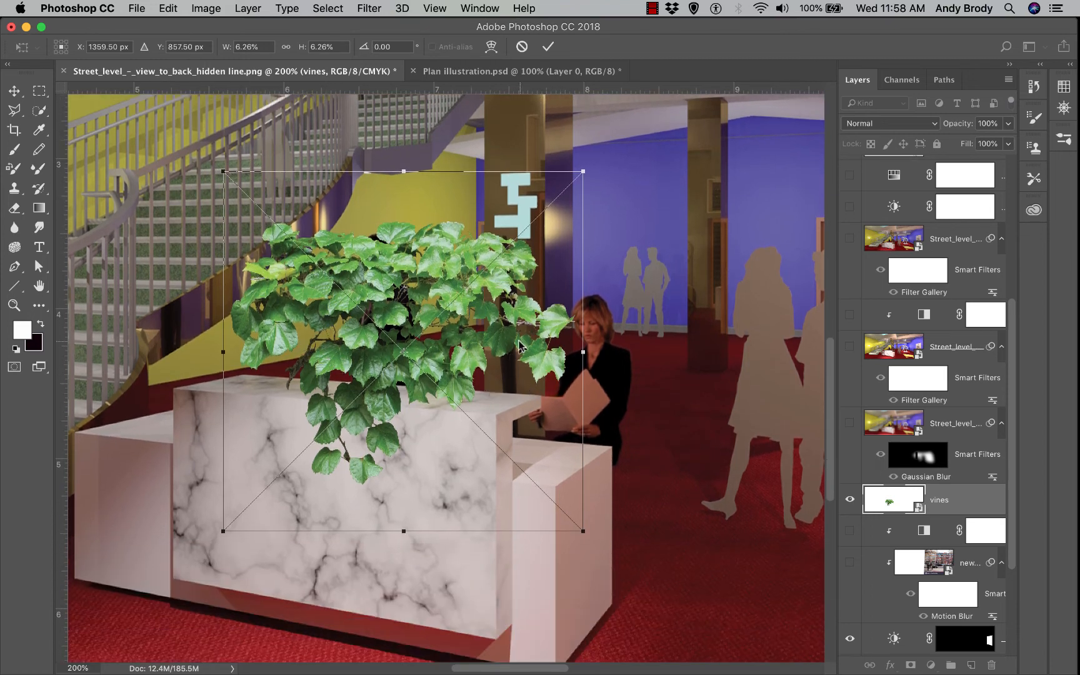
left_click_drag(223, 170, 441, 338)
left_click_drag(487, 414, 375, 415)
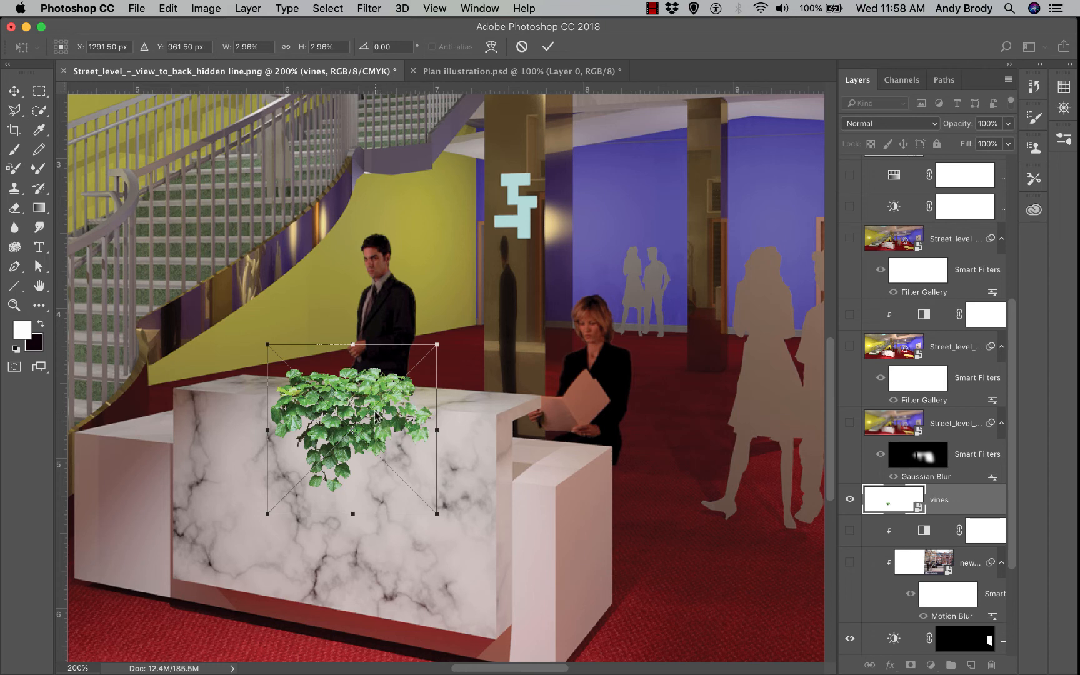
key("Return")
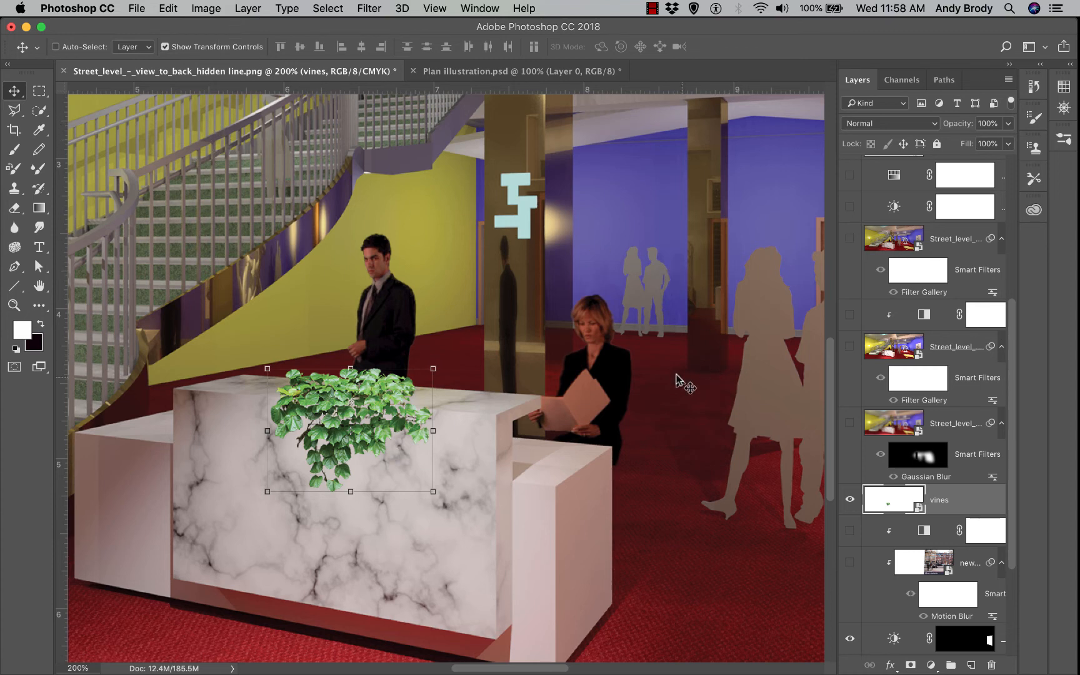
left_click(248, 10)
Give the vines a drop shadow: 94% opacity, 131° angle, 12 px distance, 6% spread, 13 px size
mouse_move(309, 160)
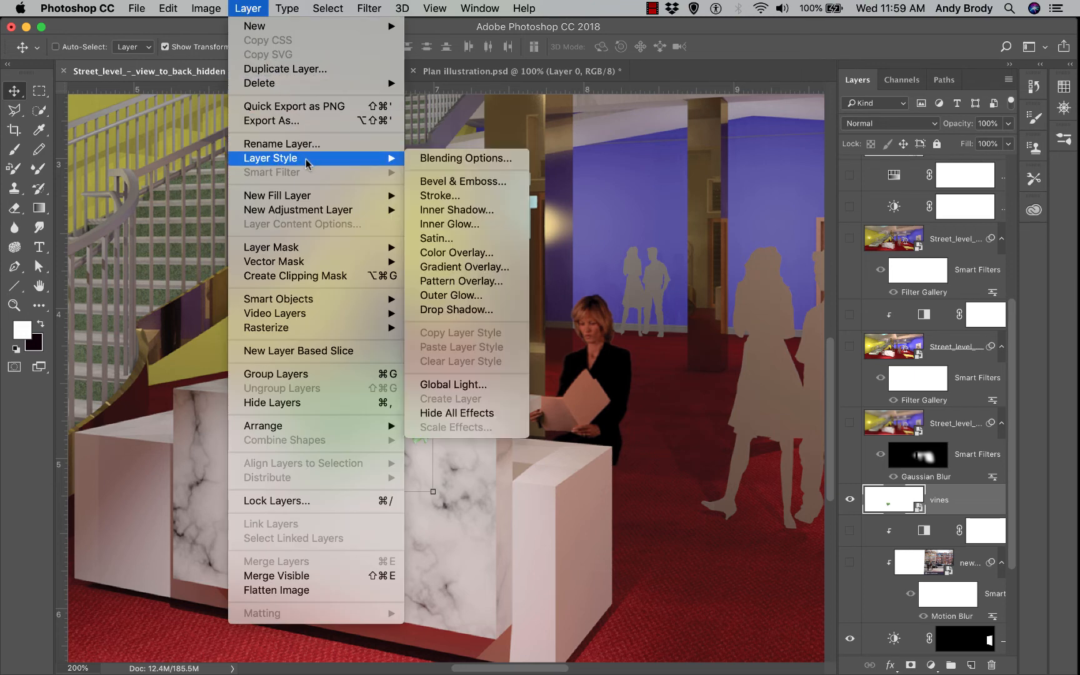
left_click(479, 311)
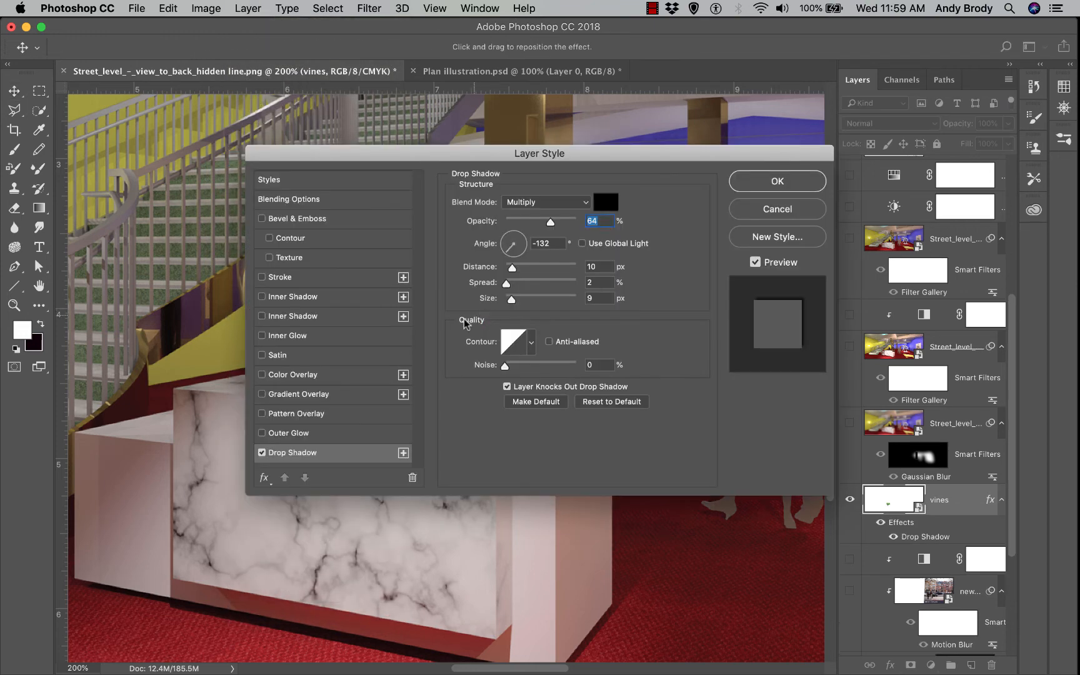
left_click_drag(338, 154, 540, 50)
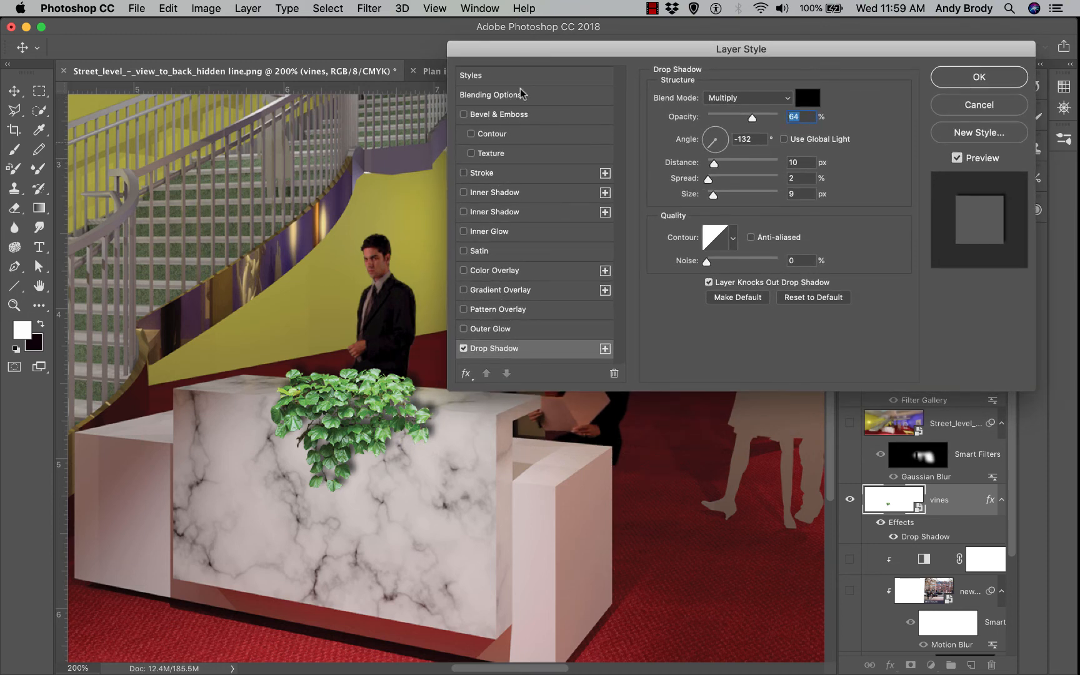
left_click(531, 328)
left_click(513, 348)
left_click(464, 329)
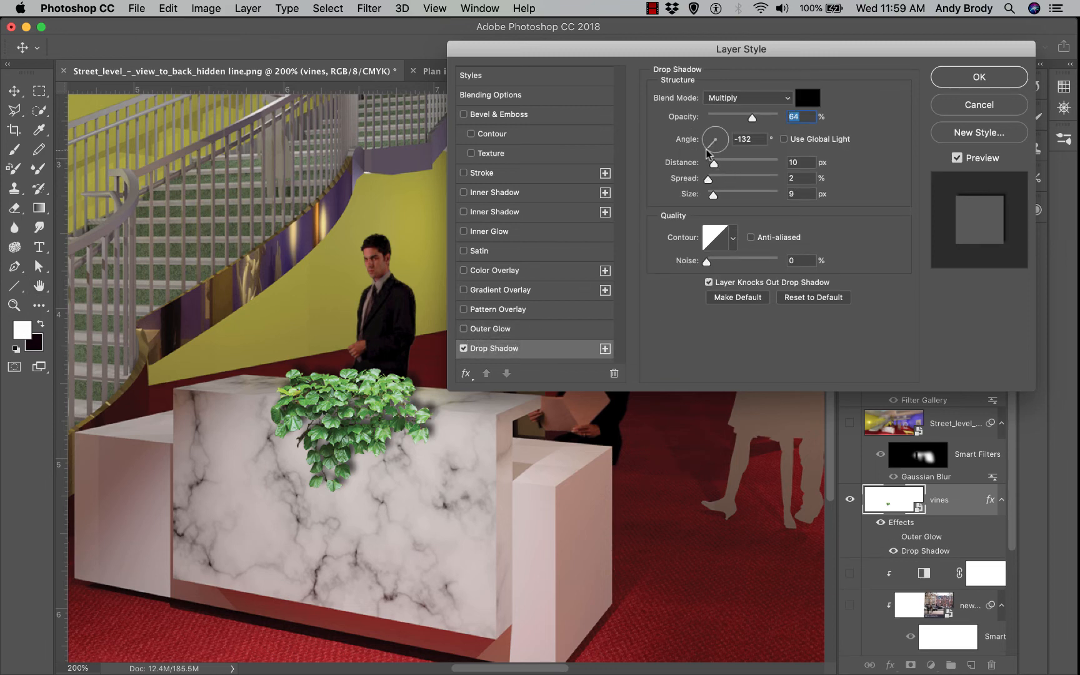
mouse_move(709, 153)
left_mouse_down()
mouse_move(700, 124)
mouse_move(702, 136)
left_mouse_up()
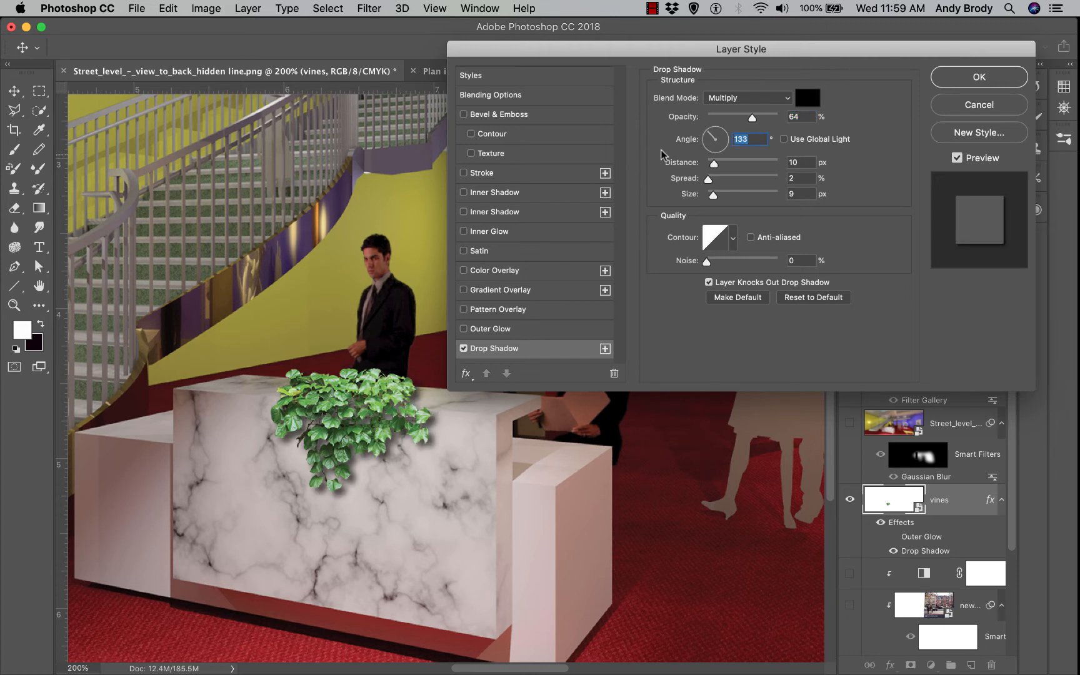
left_click_drag(756, 122, 777, 123)
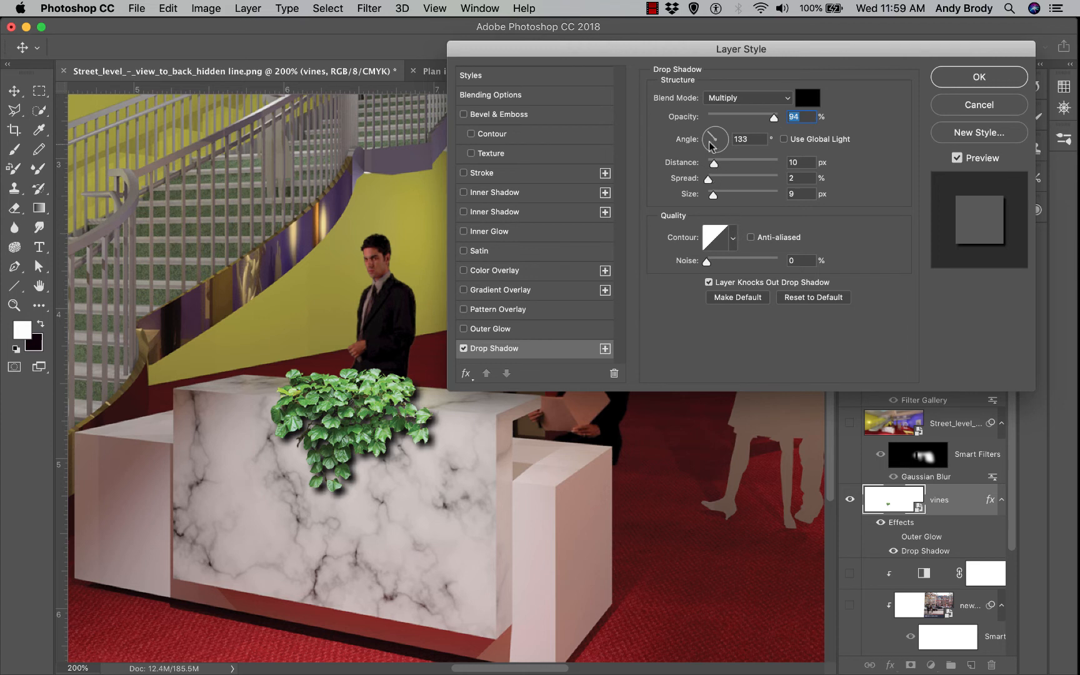
left_click_drag(708, 135, 708, 128)
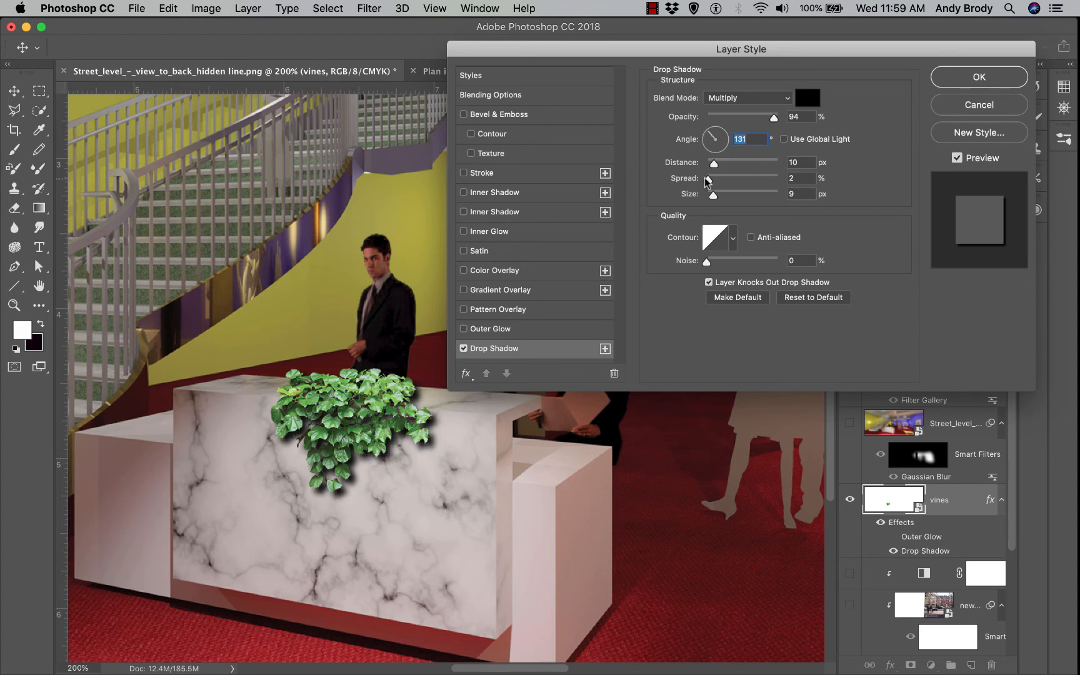
mouse_move(709, 180)
left_mouse_down()
mouse_move(714, 195)
mouse_move(716, 168)
left_mouse_up()
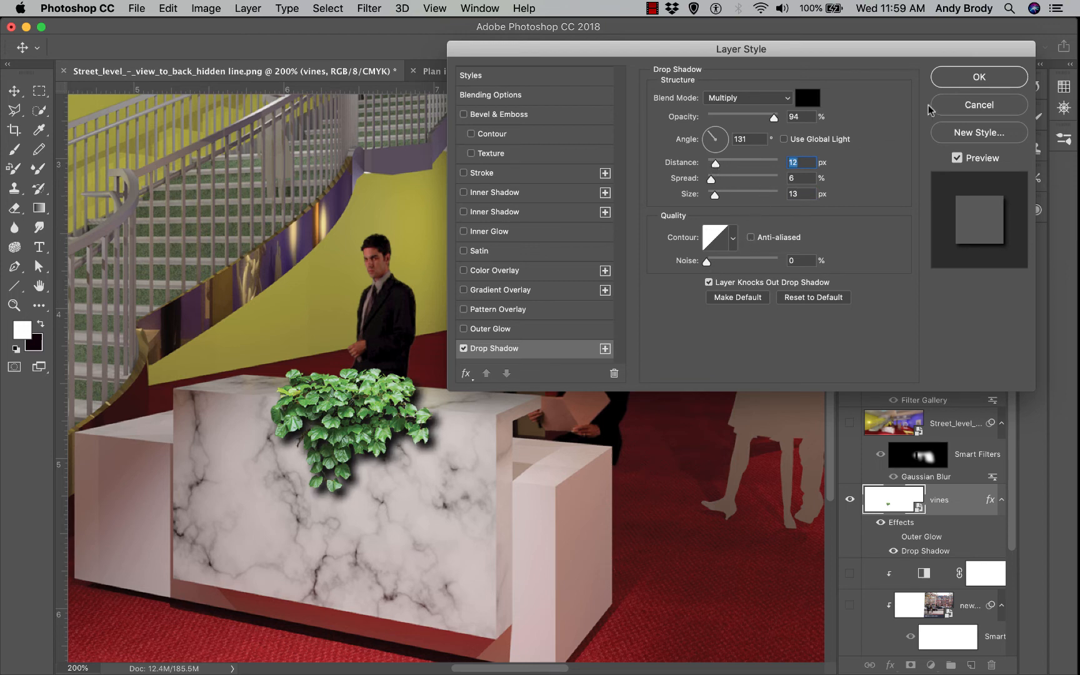
left_click(952, 77)
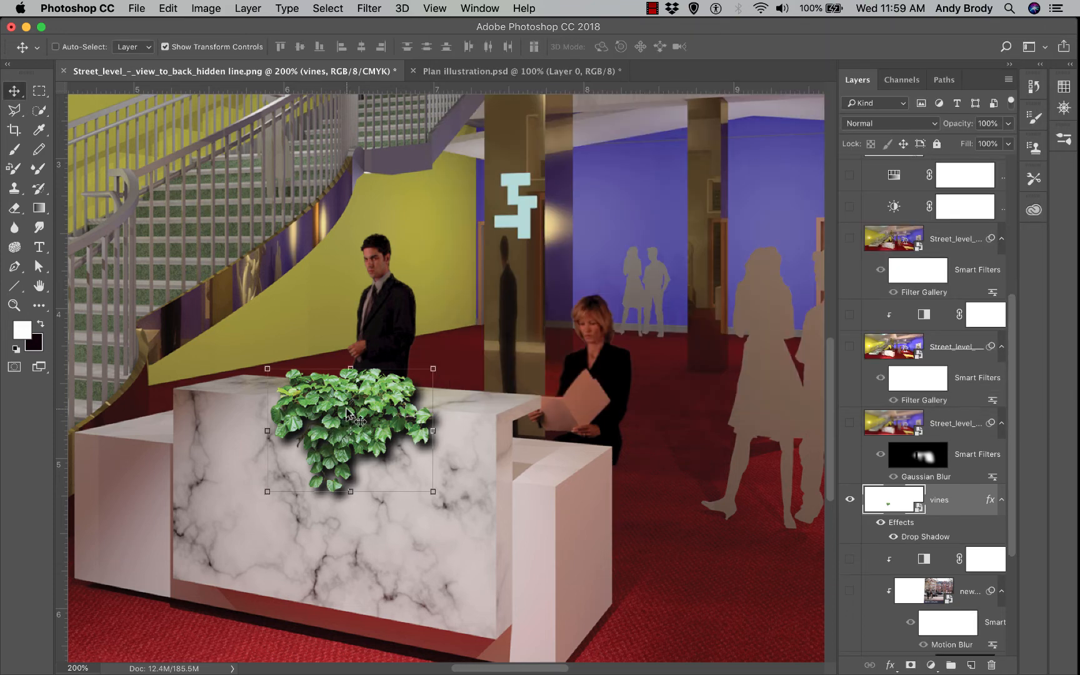
Make a trial copy of the vines, delete it, and switch to Plan illustration.psd
left_click_drag(347, 414, 498, 424)
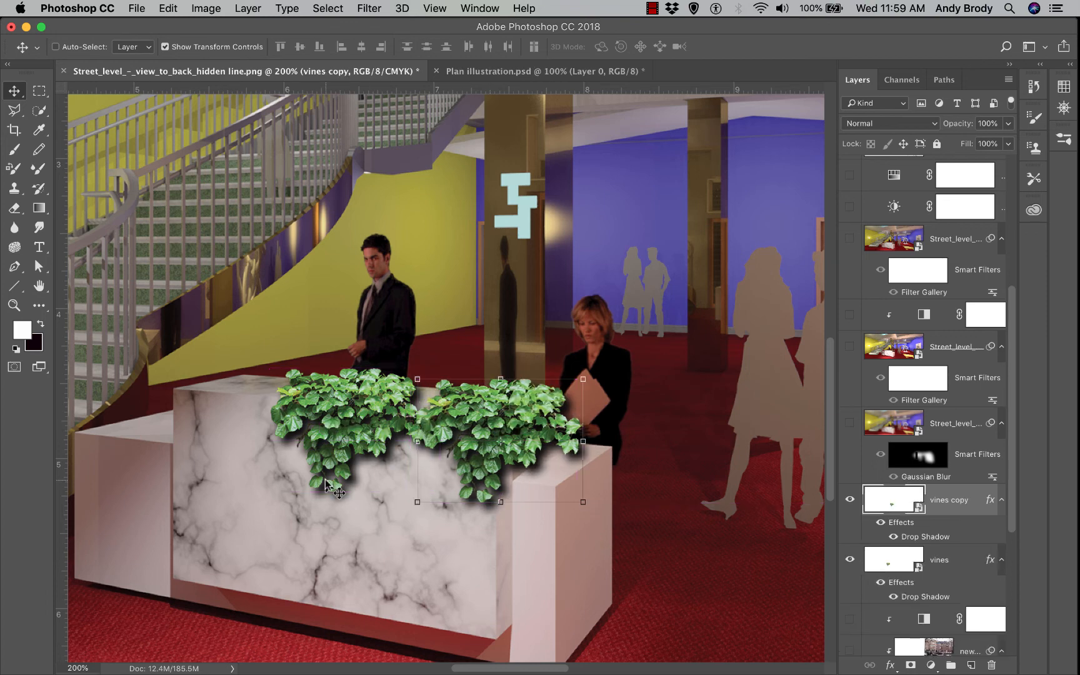
left_click_drag(341, 429, 295, 420)
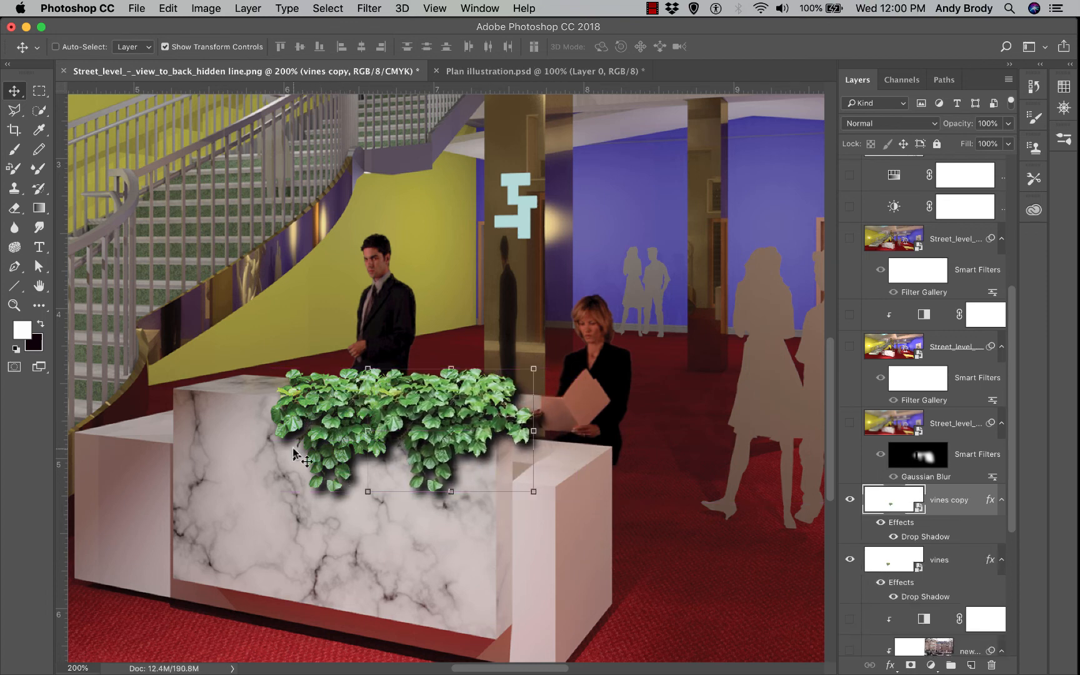
key("BackSpace")
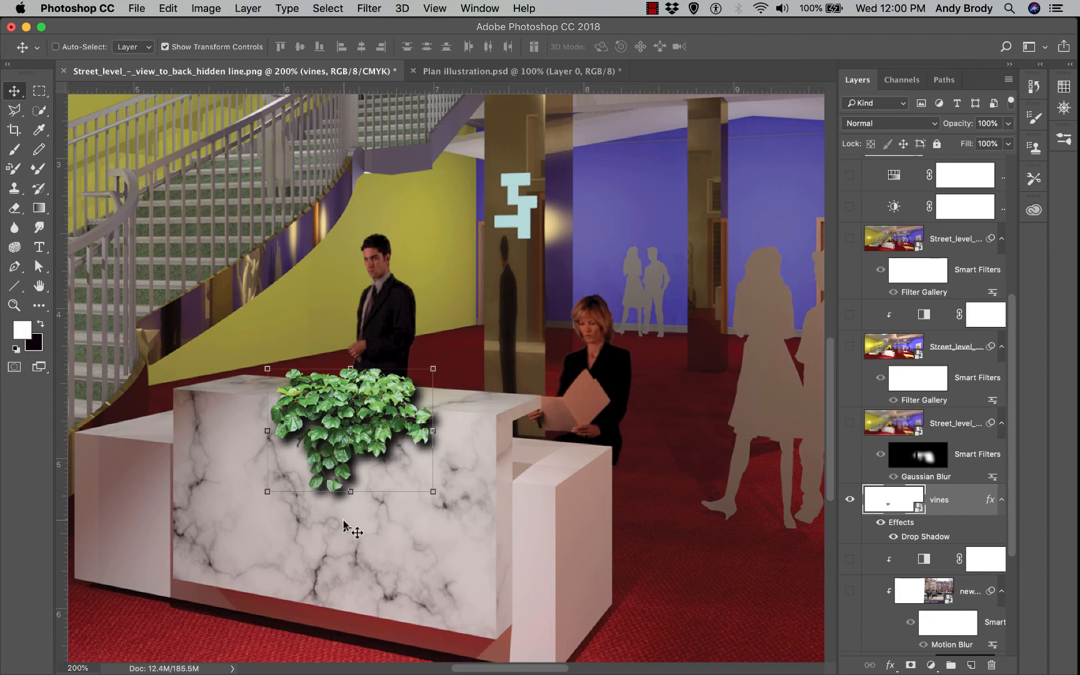
key("super+Tab")
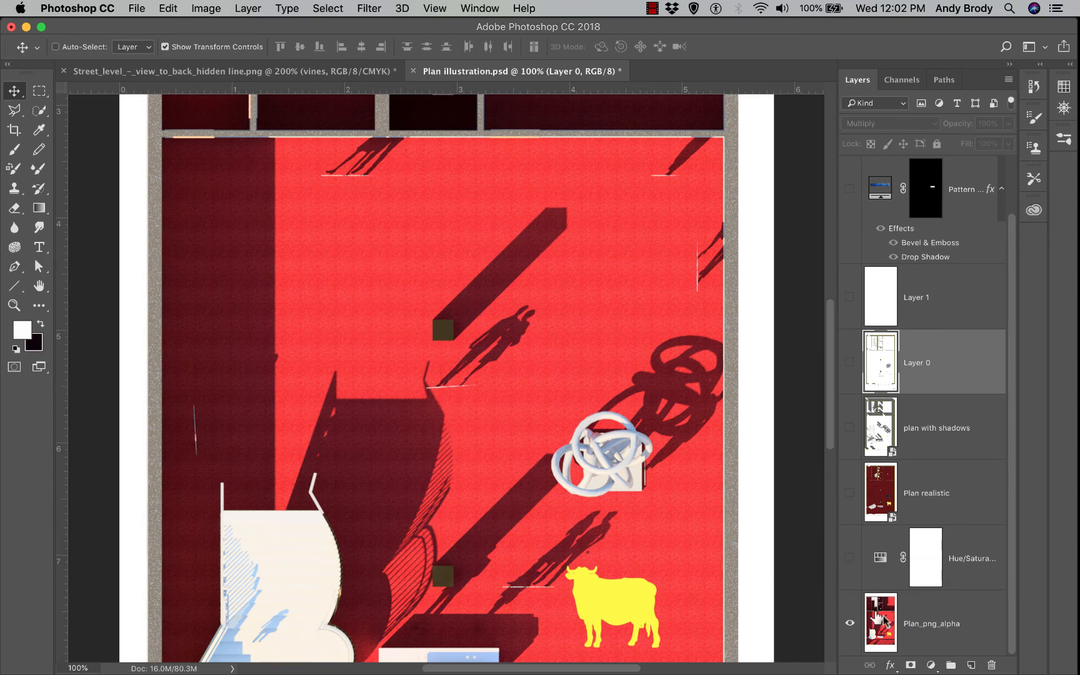
Turn on the Hue/Saturation adjustment and Layers 0, 1 and 2, then select Layer 2
left_click(850, 558)
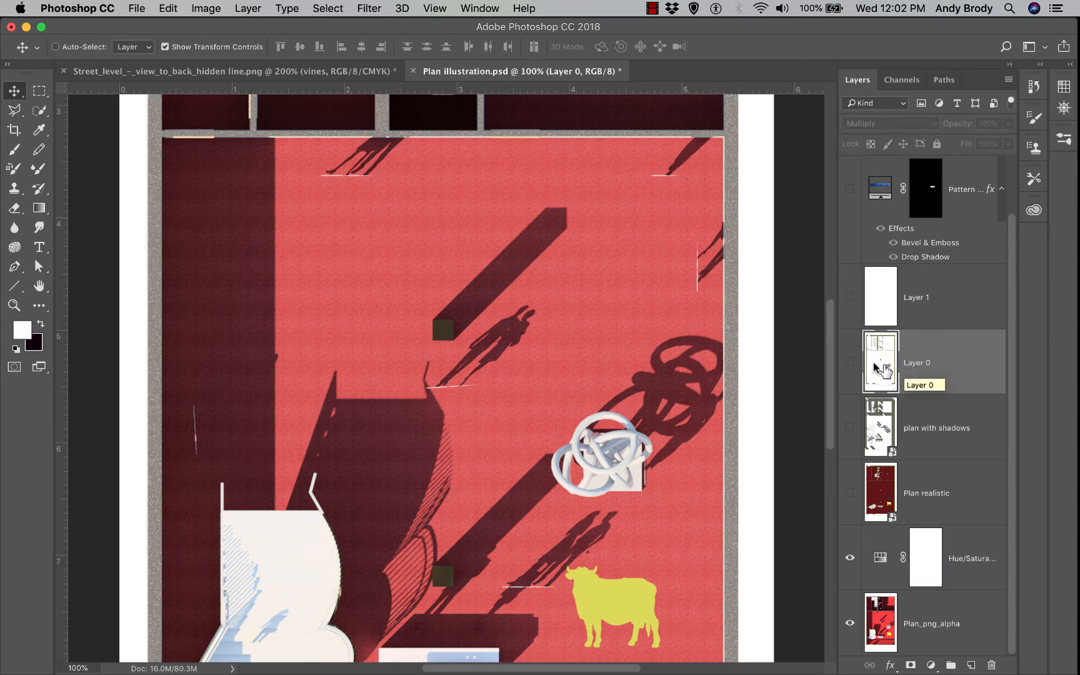
left_click(850, 362)
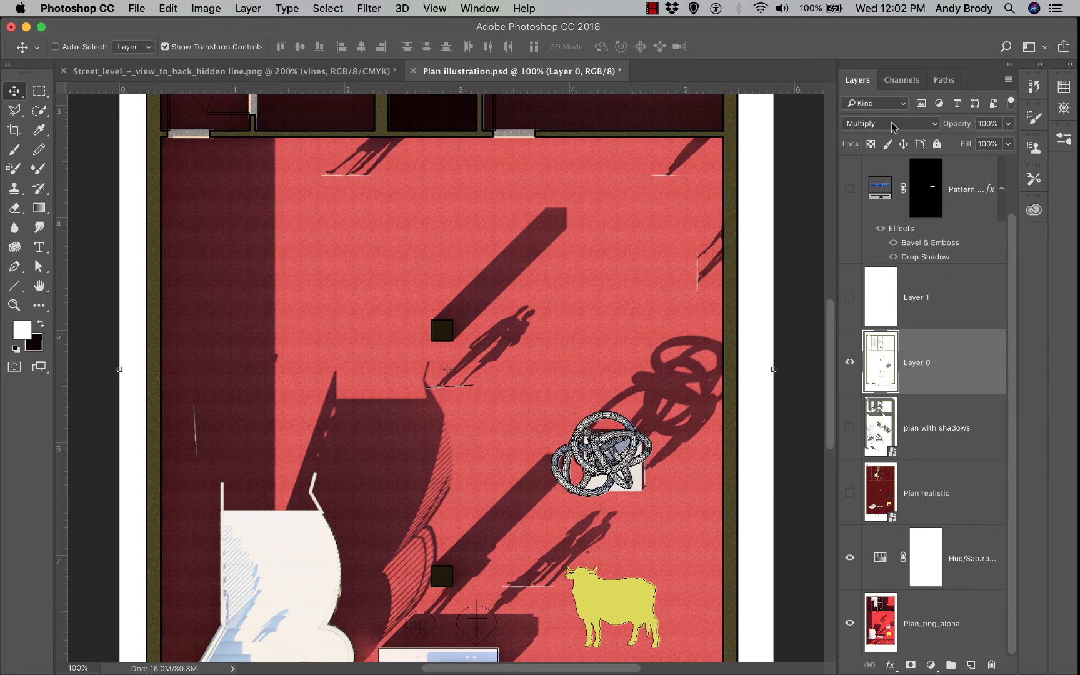
scroll(1005, 372, "up", 1)
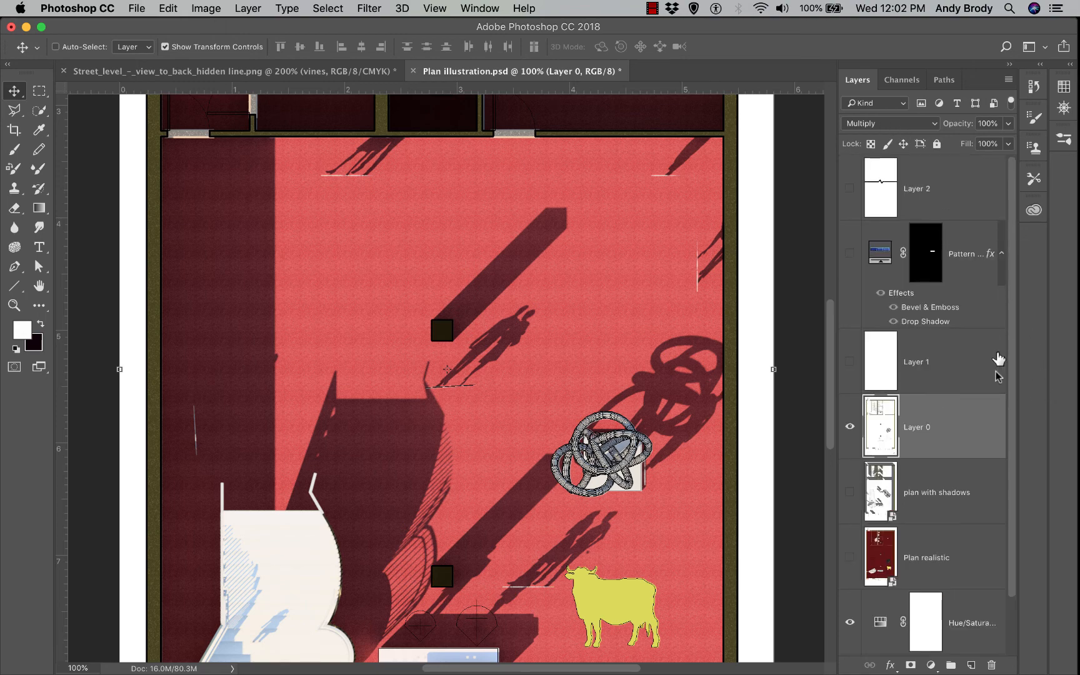
left_click(847, 359)
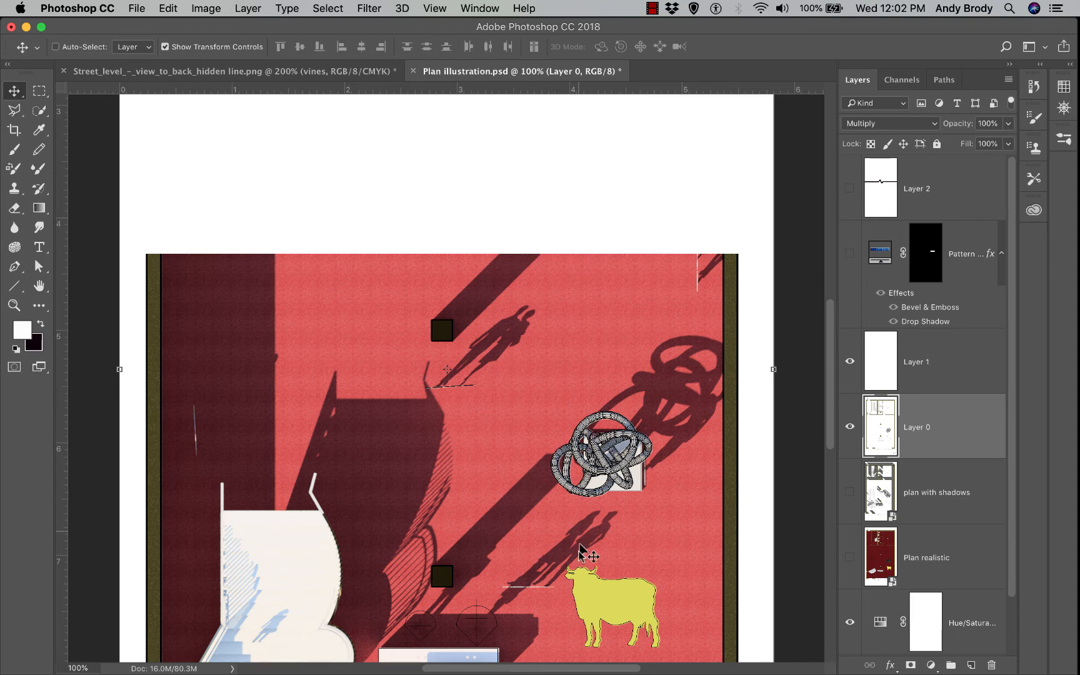
scroll(622, 441, "down", 3)
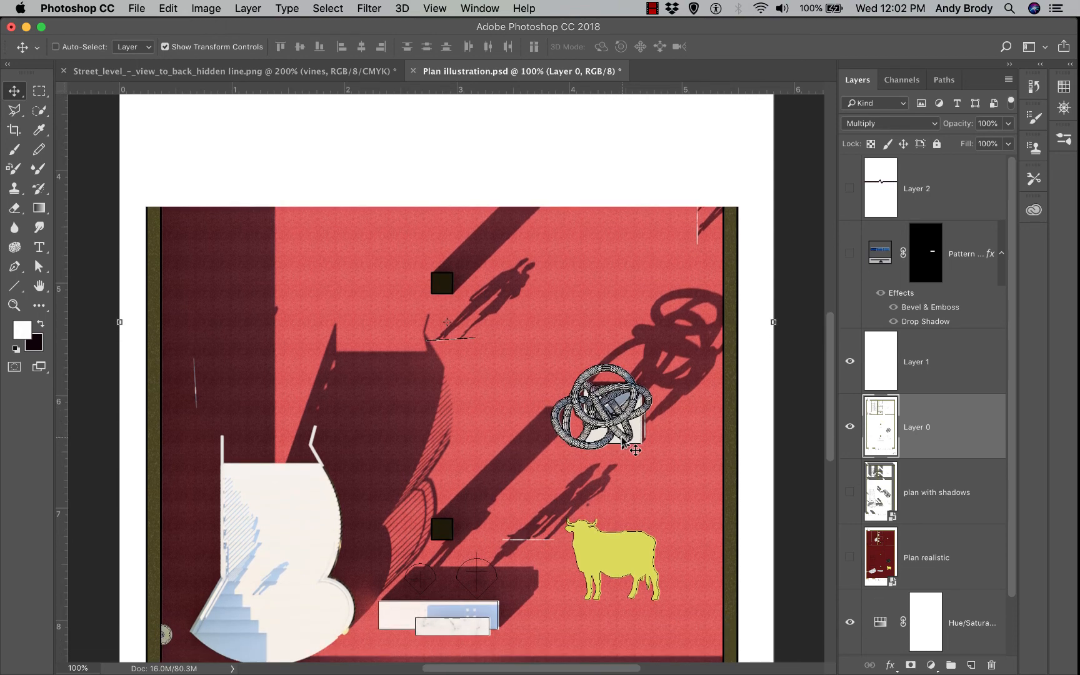
scroll(622, 439, "up", 1)
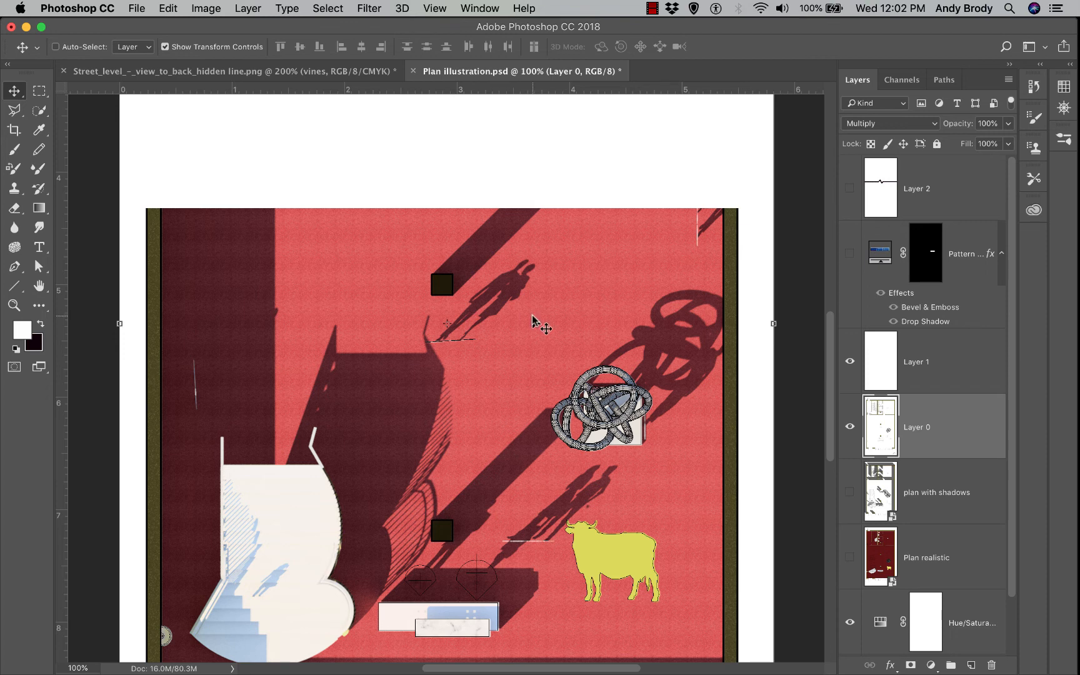
left_click(852, 183)
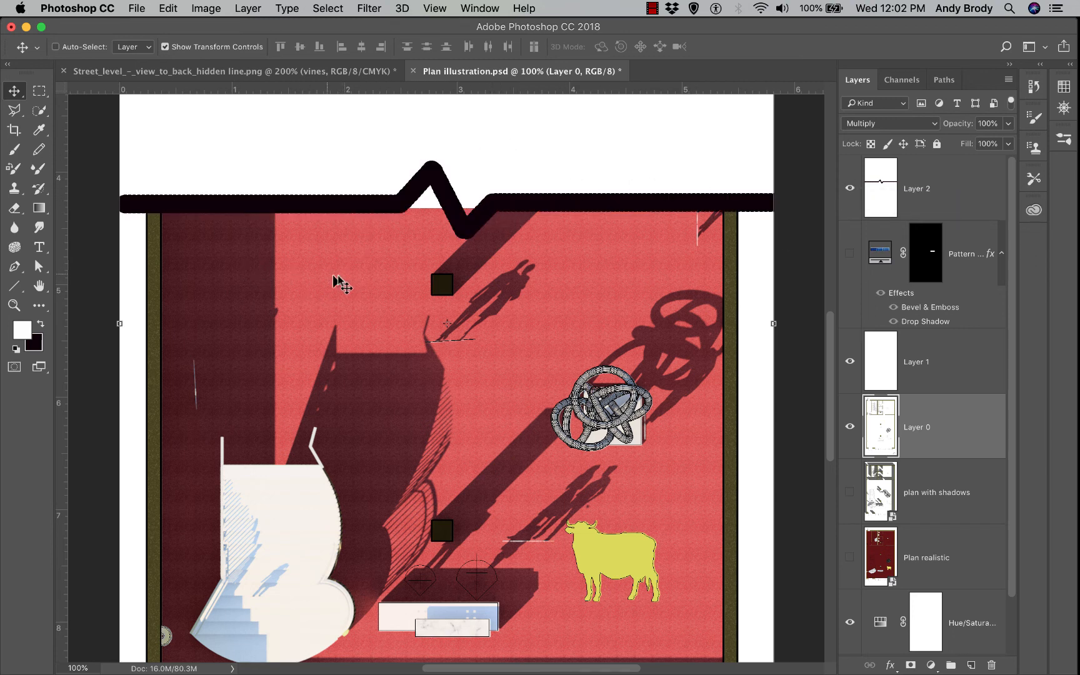
left_click(933, 186)
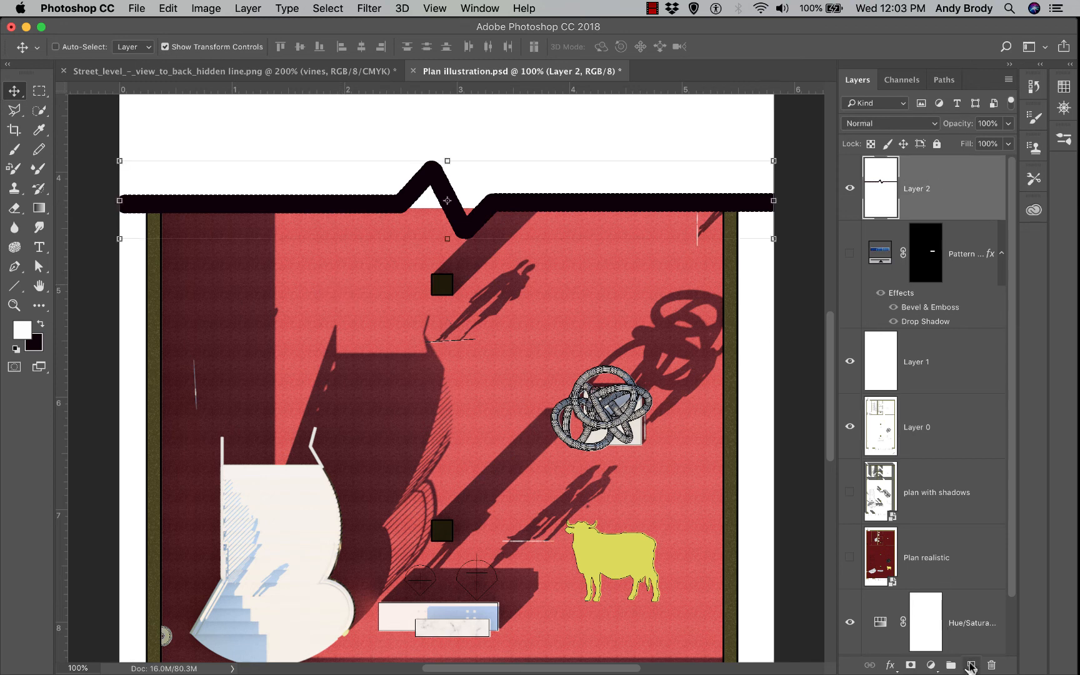
Add a blank Layer 3 above the zigzag layer and set the Pencil to the 30 px brush tip
left_click(970, 665)
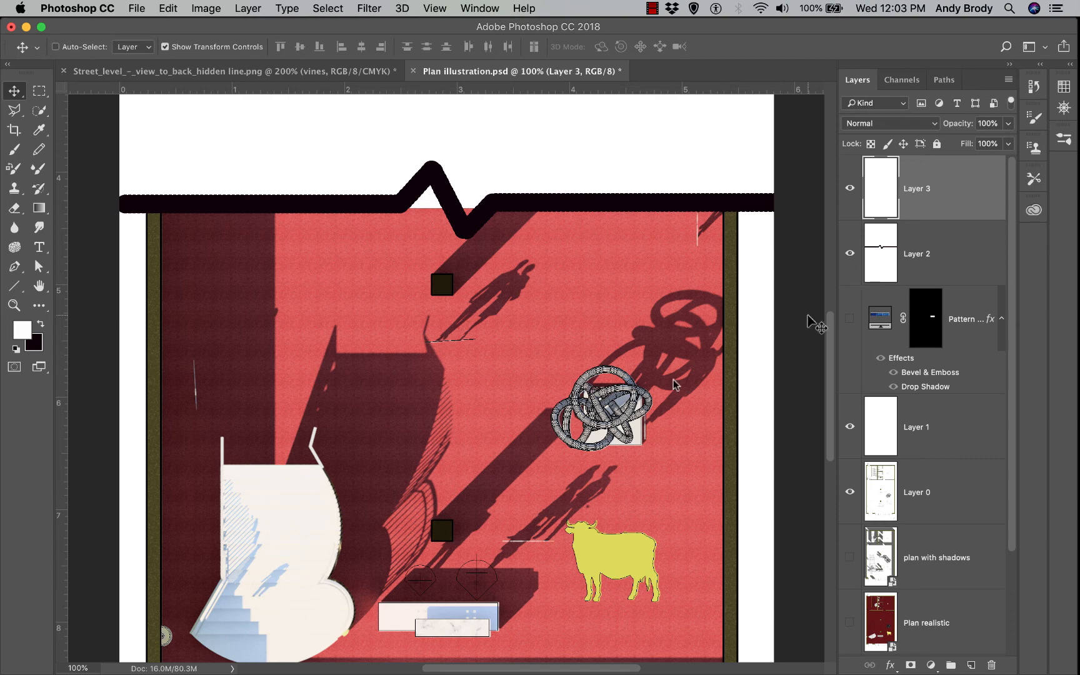
left_click(39, 150)
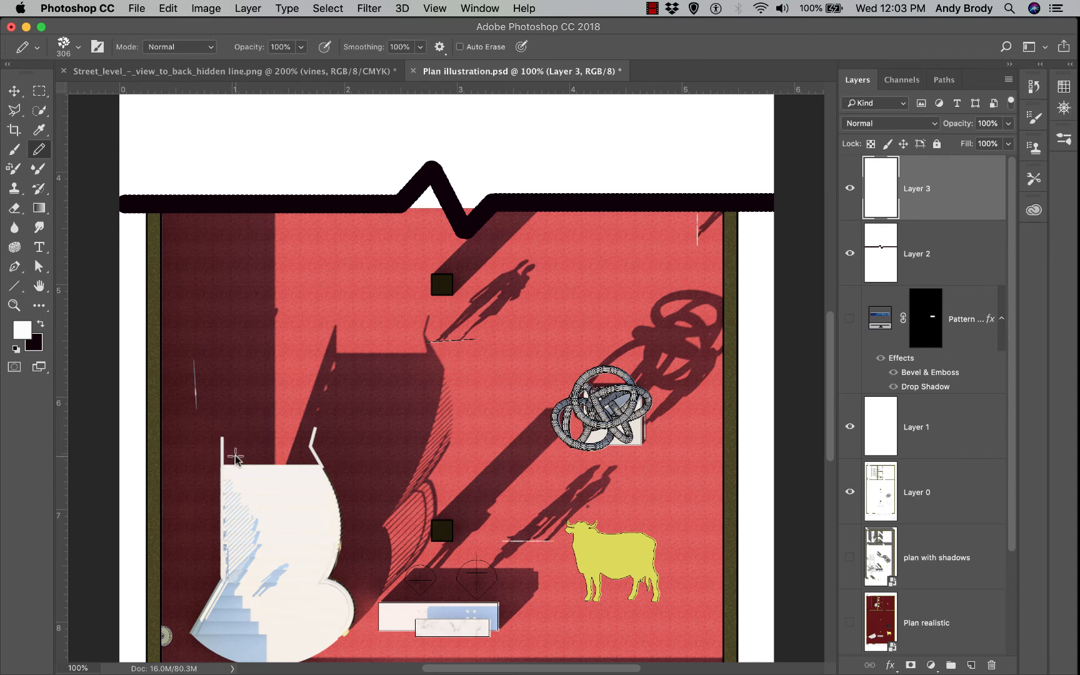
left_click(79, 47)
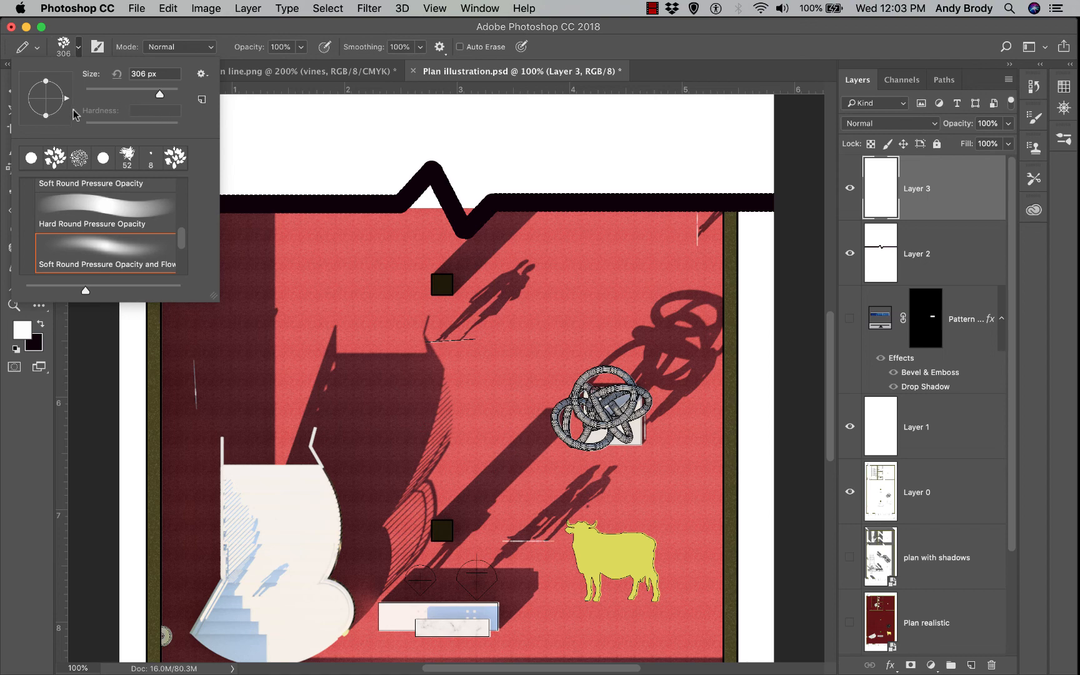
left_click(99, 49)
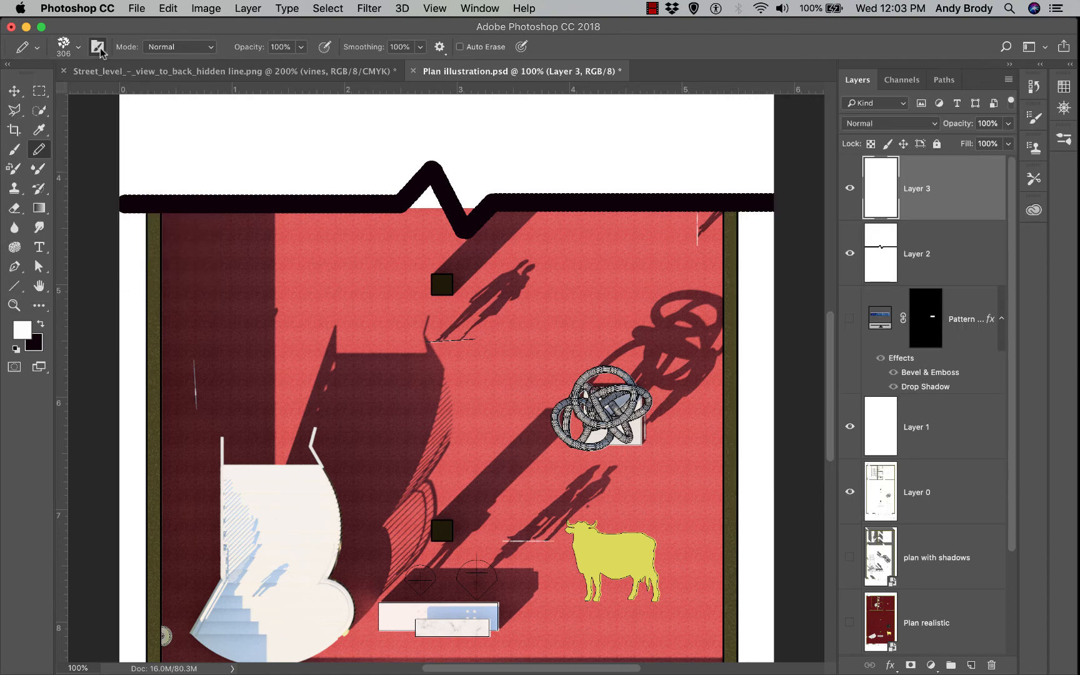
left_click(882, 140)
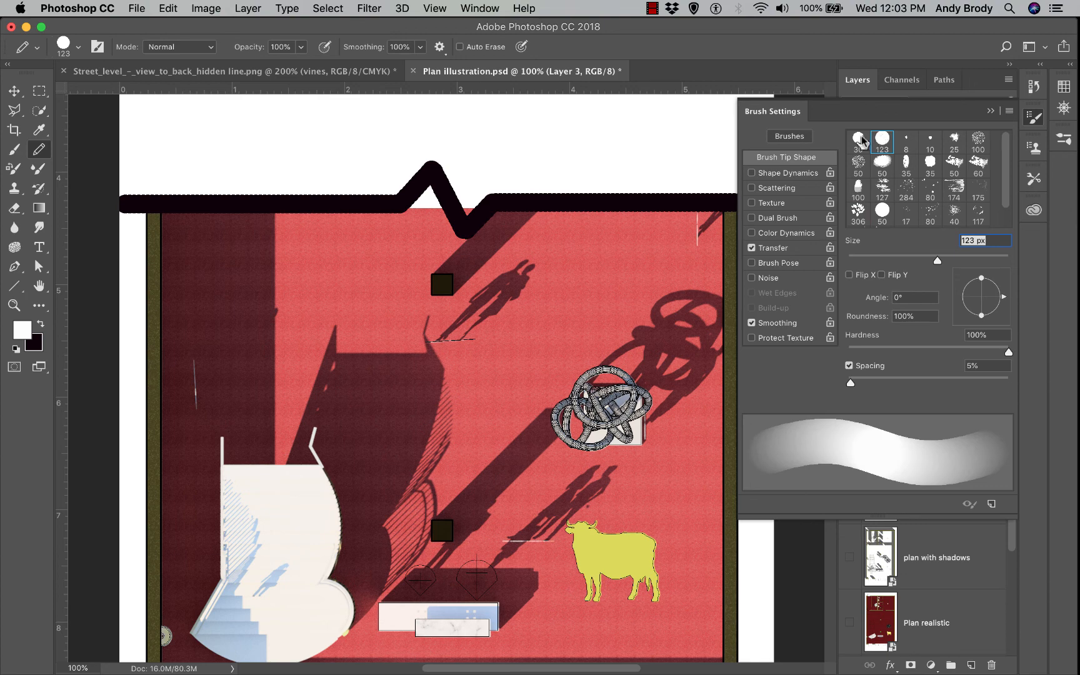
left_click(862, 140)
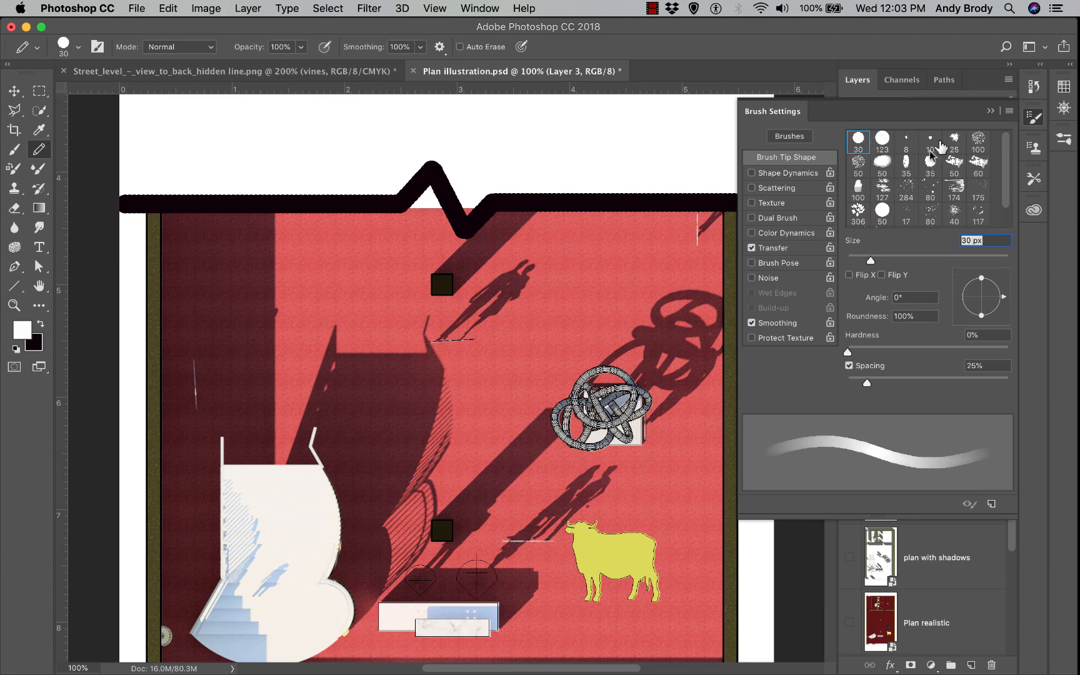
left_click(989, 112)
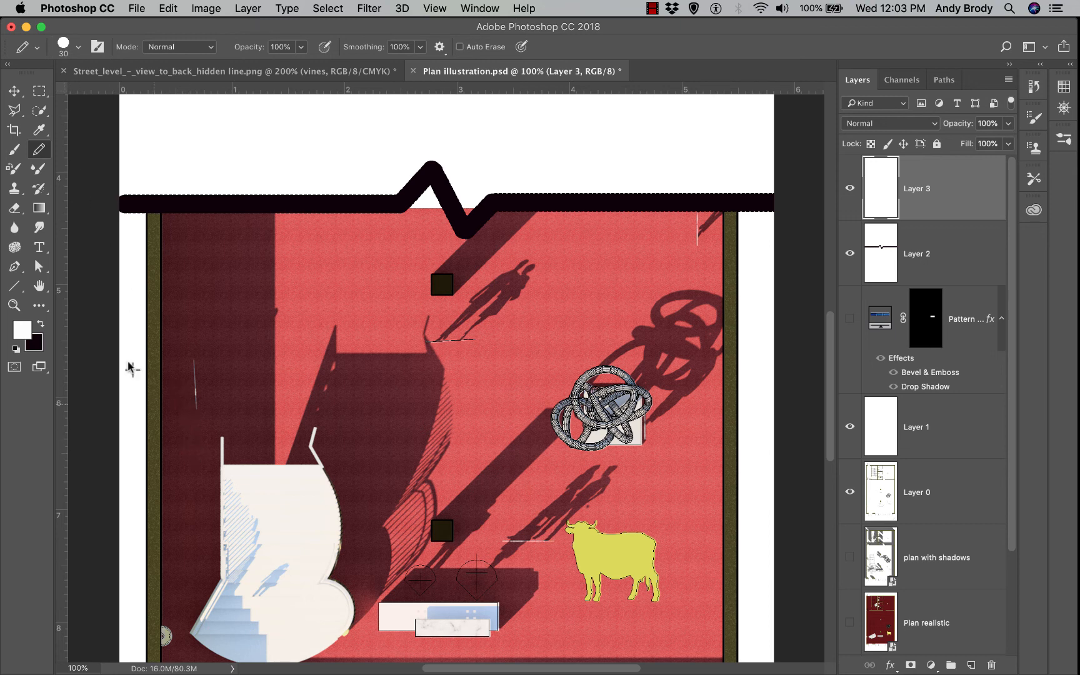
Draw a thick dark zigzag break line across the staircase top on Layer 3, then zoom to 200%
left_click(41, 326)
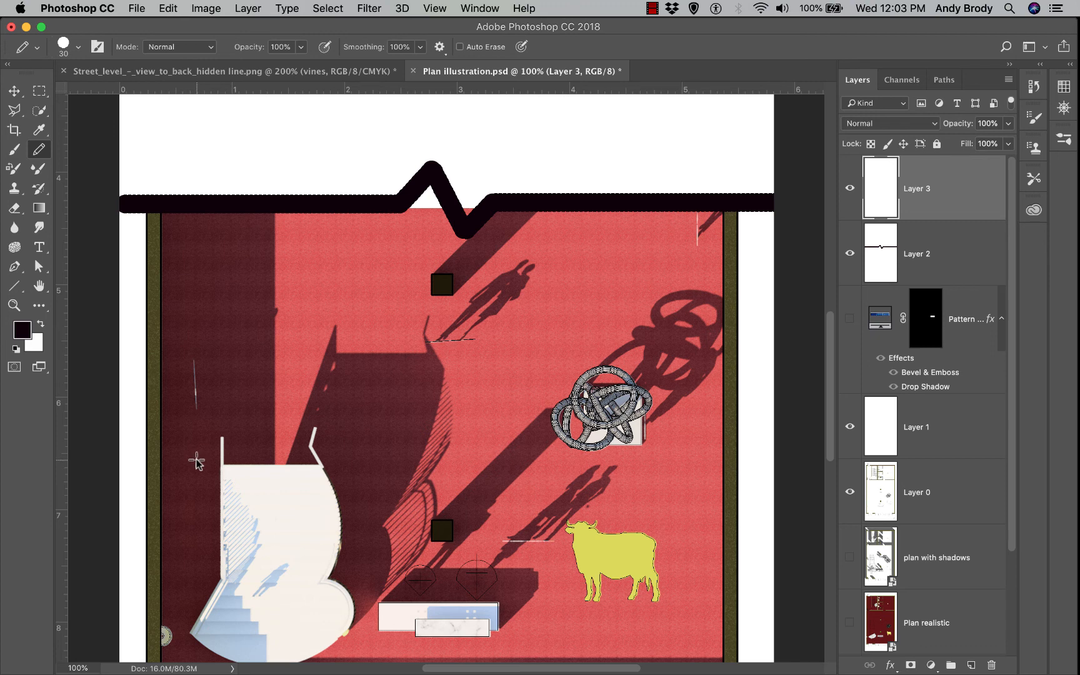
left_click_drag(197, 461, 267, 469)
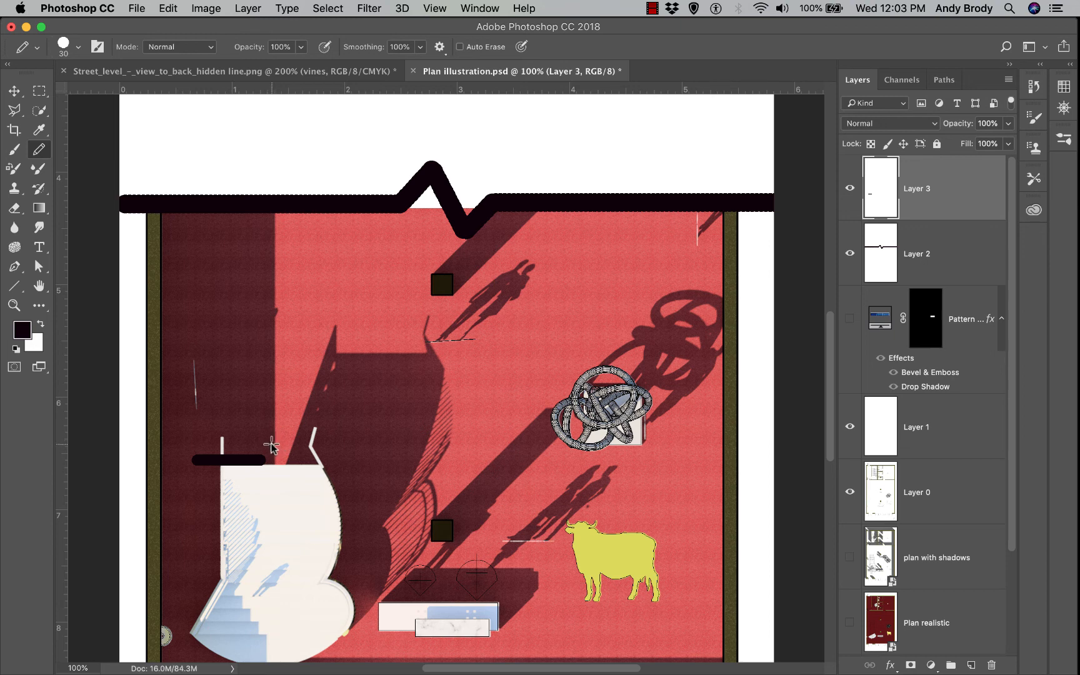
left_click(271, 445, "shift")
left_click(283, 477, "shift")
left_click_drag(295, 460, 348, 467)
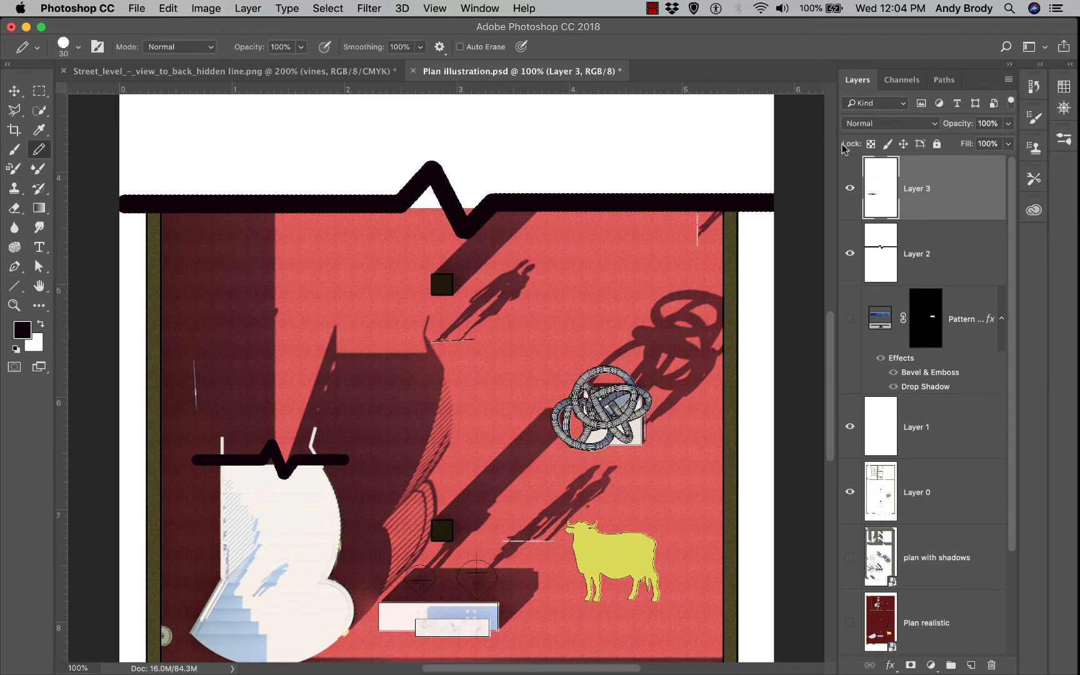
left_click(850, 189)
left_click(851, 189)
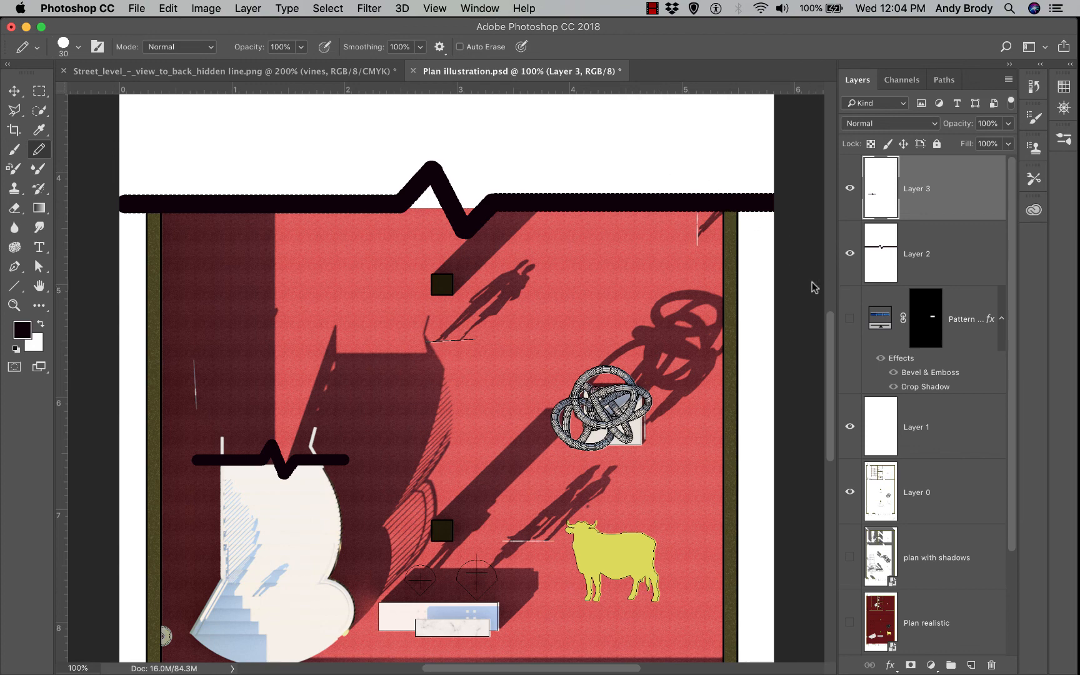
key("super+equal")
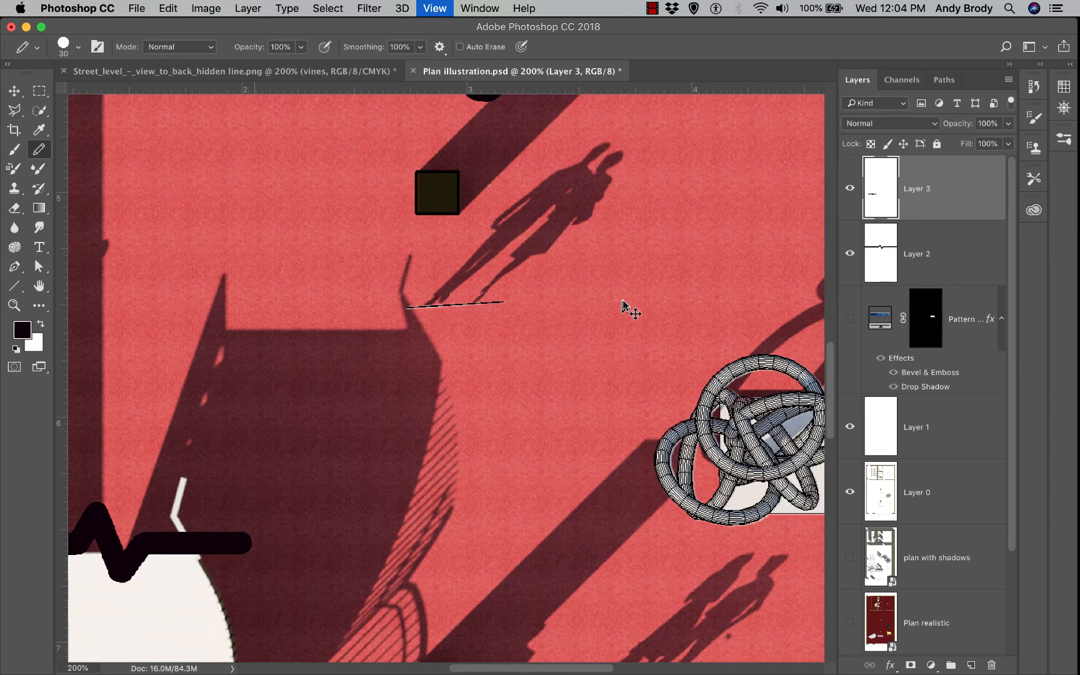
scroll(569, 485, "up", 5)
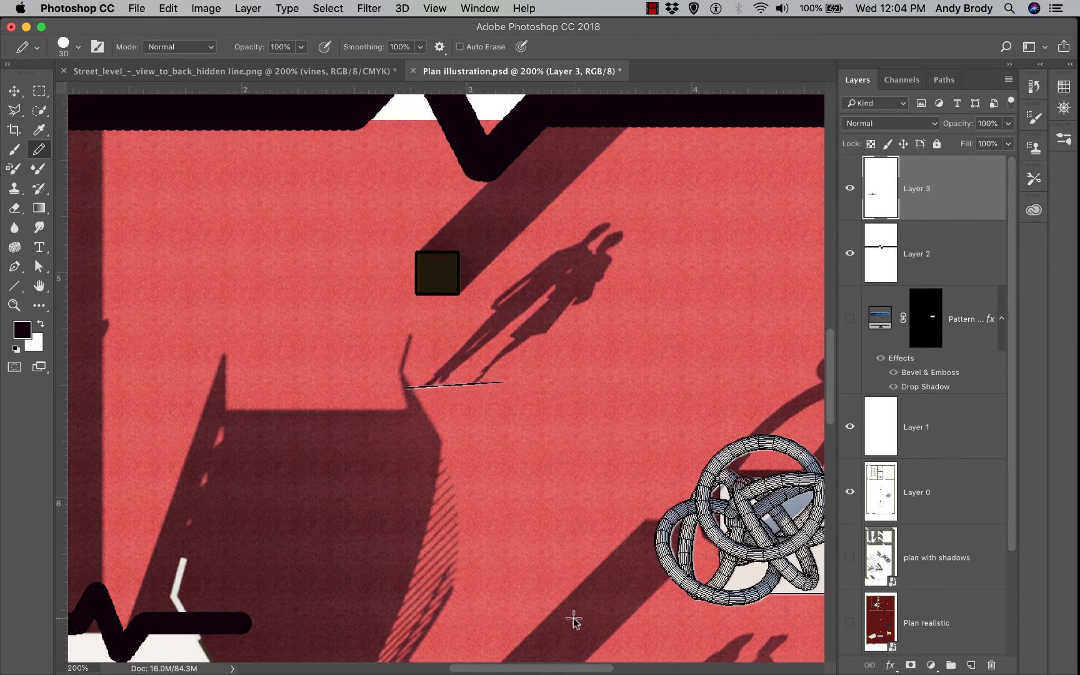
left_click_drag(583, 667, 628, 672)
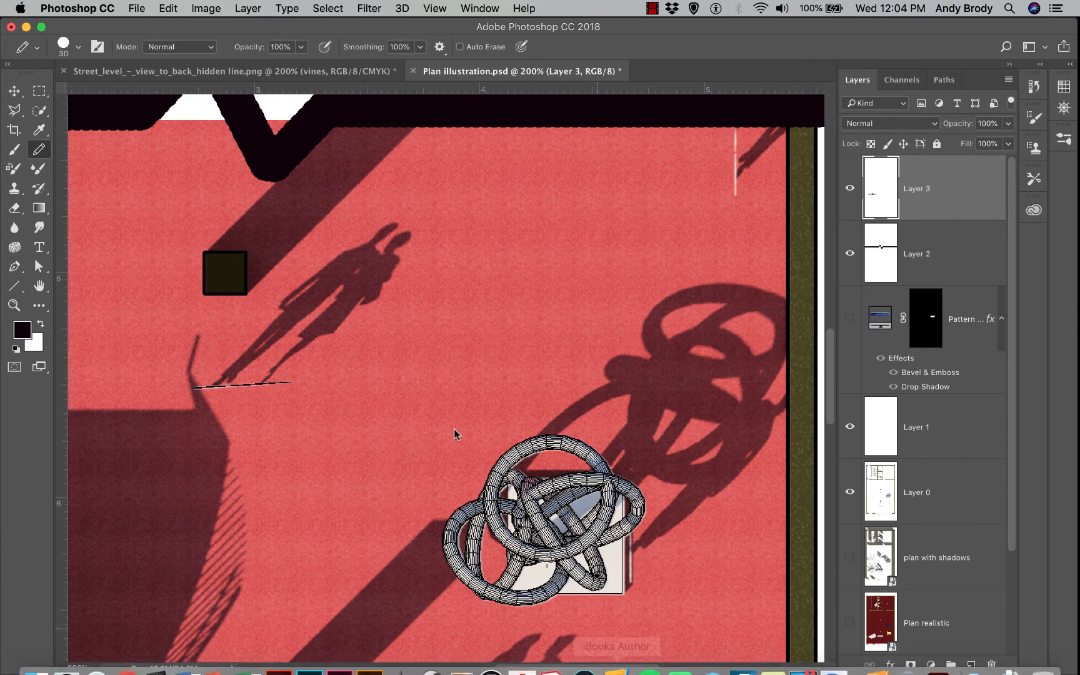
Add a new layer and select a rectangle near the top centre of the plan for the rug
left_click(972, 665)
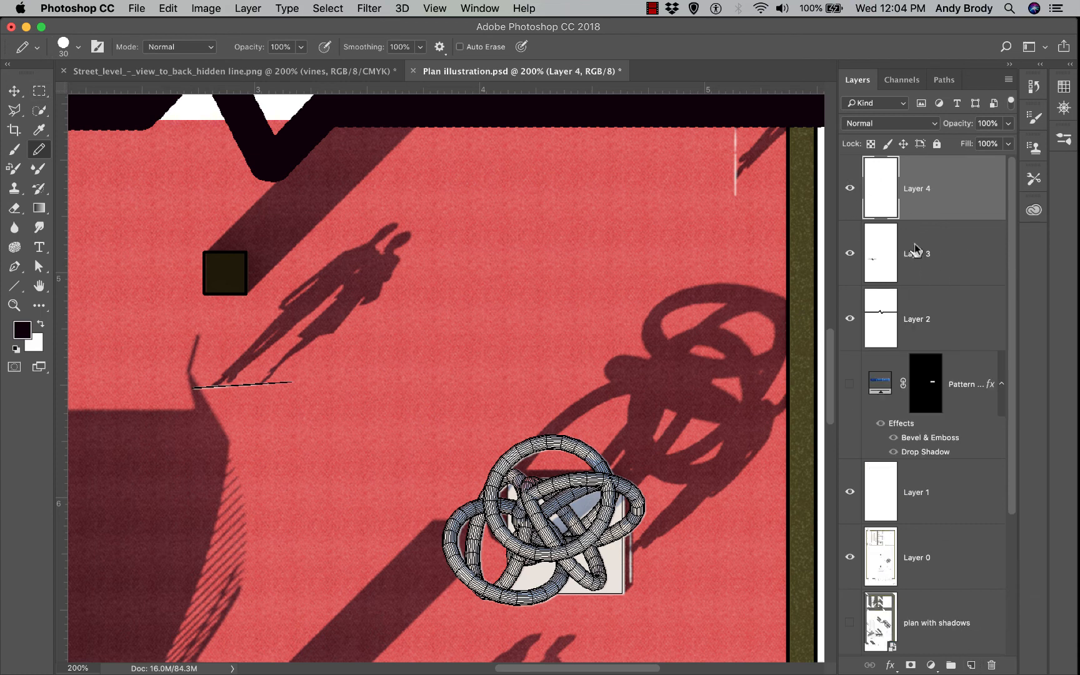
left_click(40, 91)
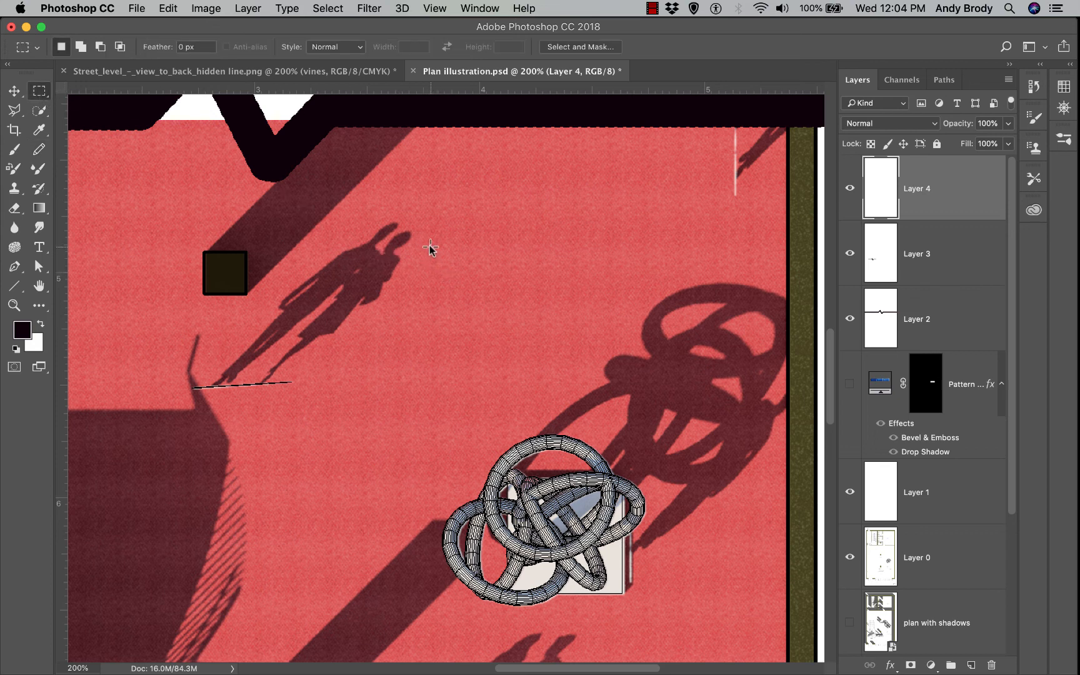
left_click_drag(434, 244, 587, 306)
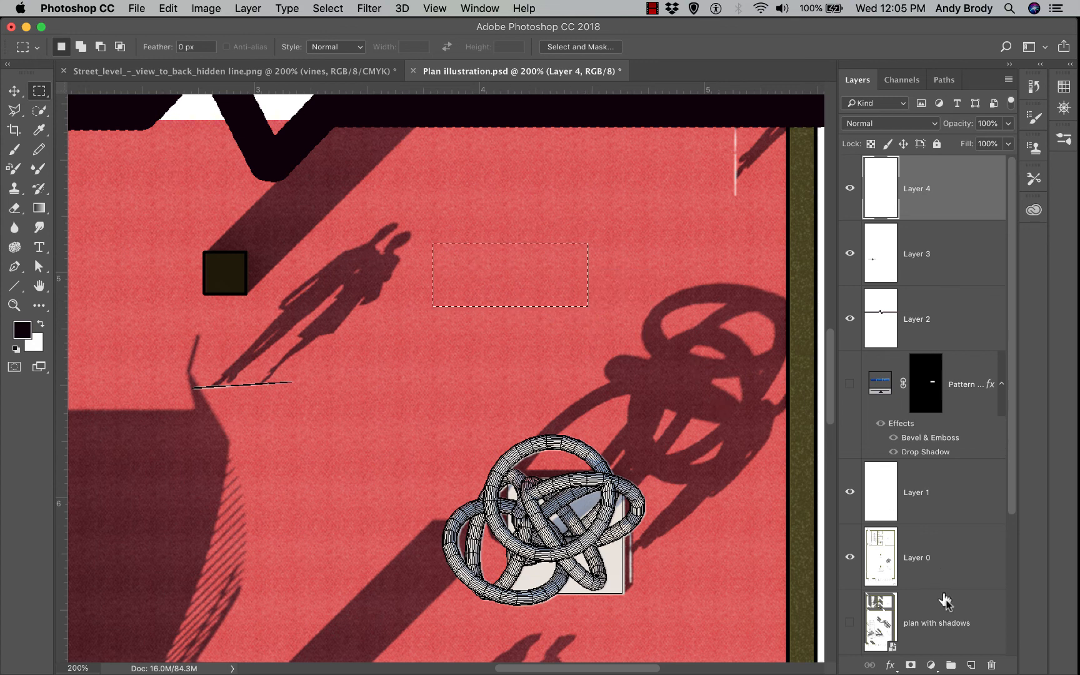
Fill the selected rectangle with the blue tile pattern at 8% scale
left_click(932, 666)
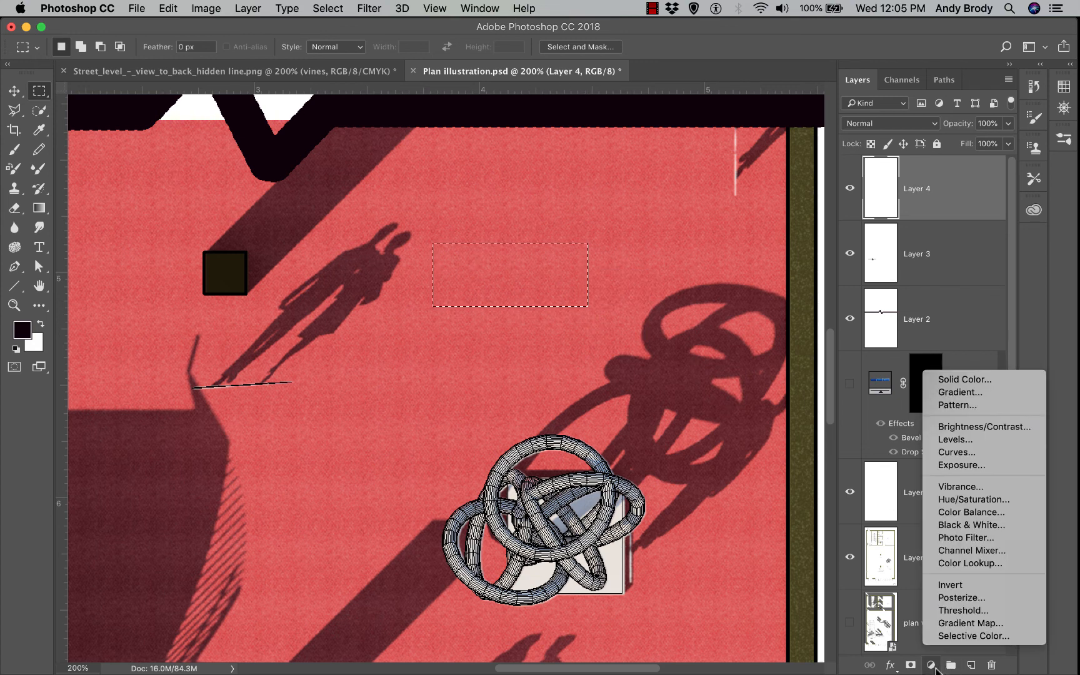
left_click(944, 405)
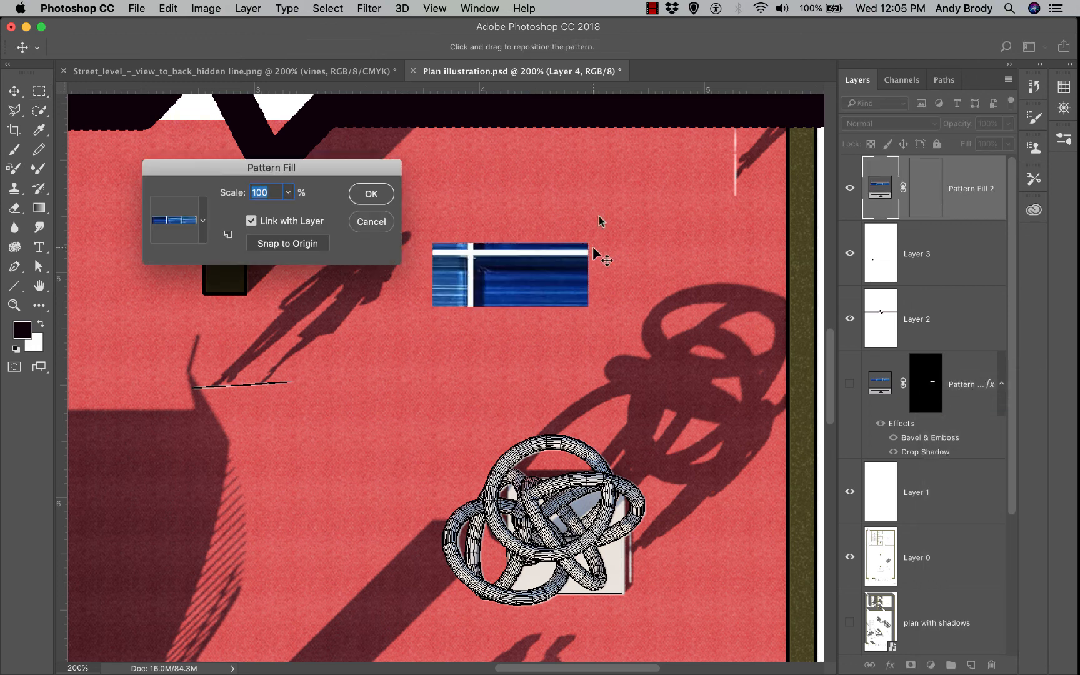
left_click_drag(185, 167, 155, 138)
left_click(172, 191)
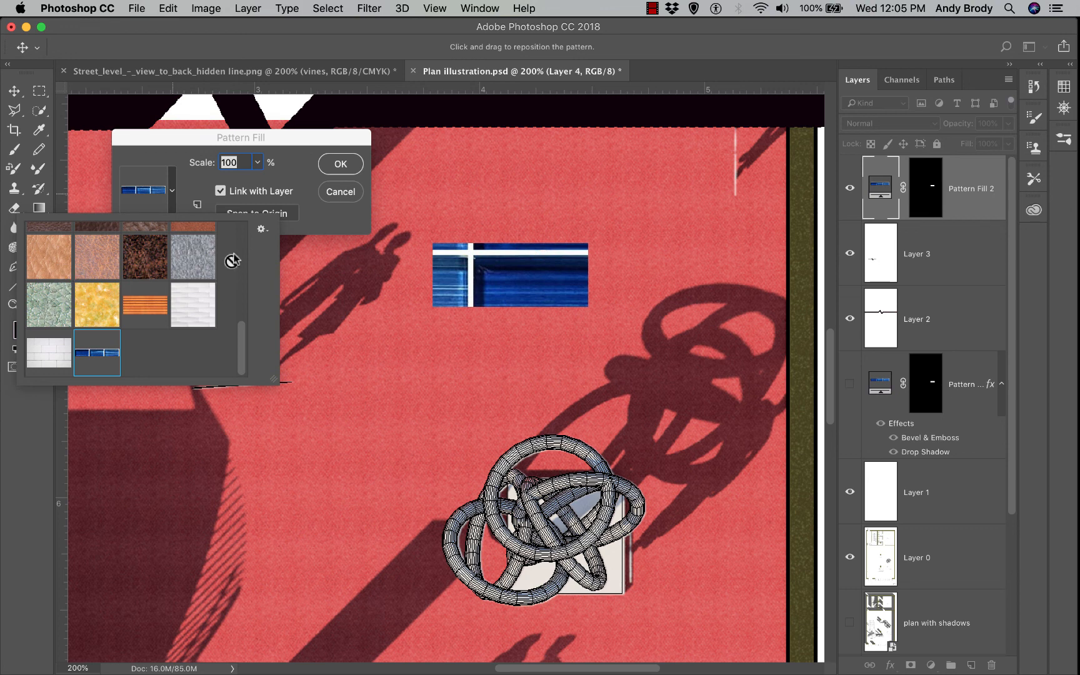
left_click(304, 186)
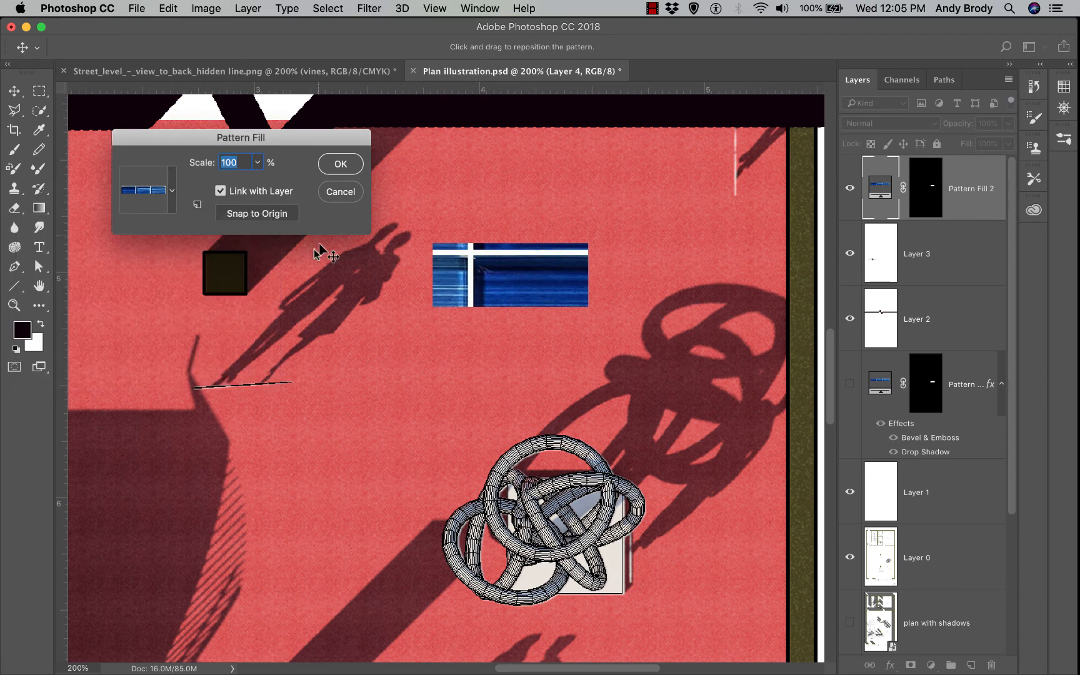
type("10")
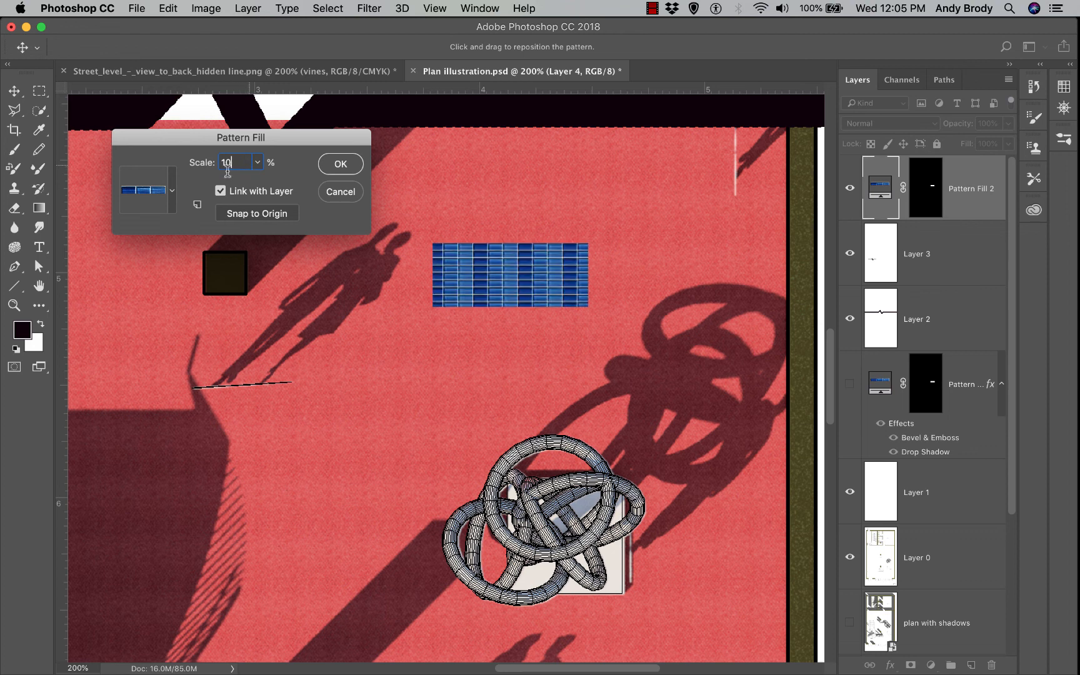
double_click(221, 162)
type("8")
left_click(257, 163)
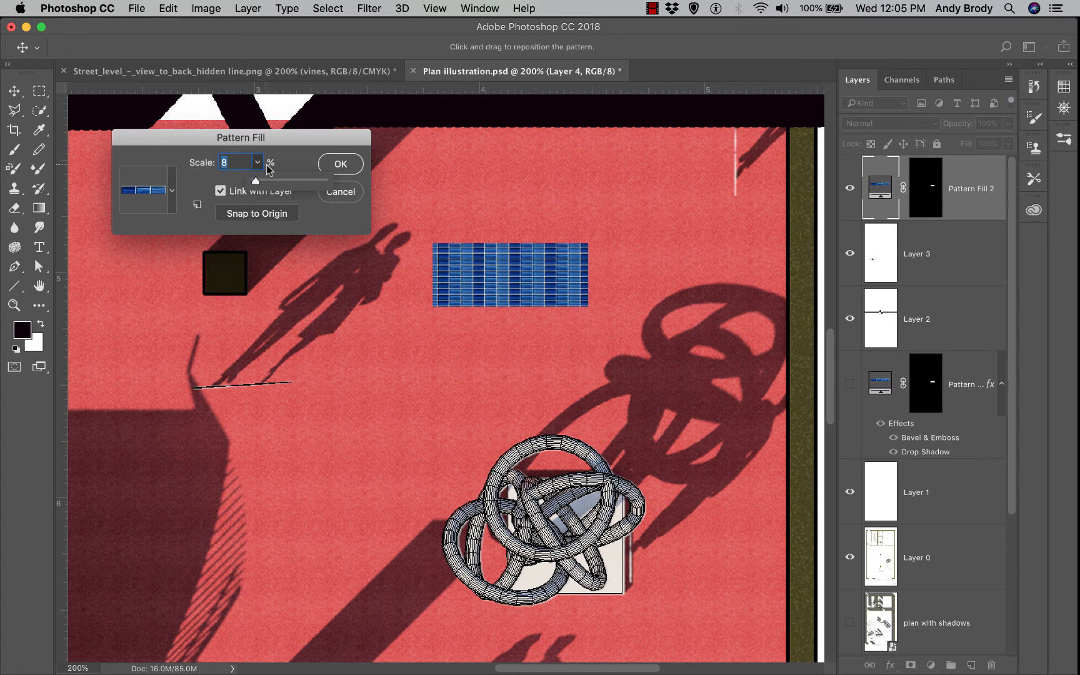
left_click(241, 163)
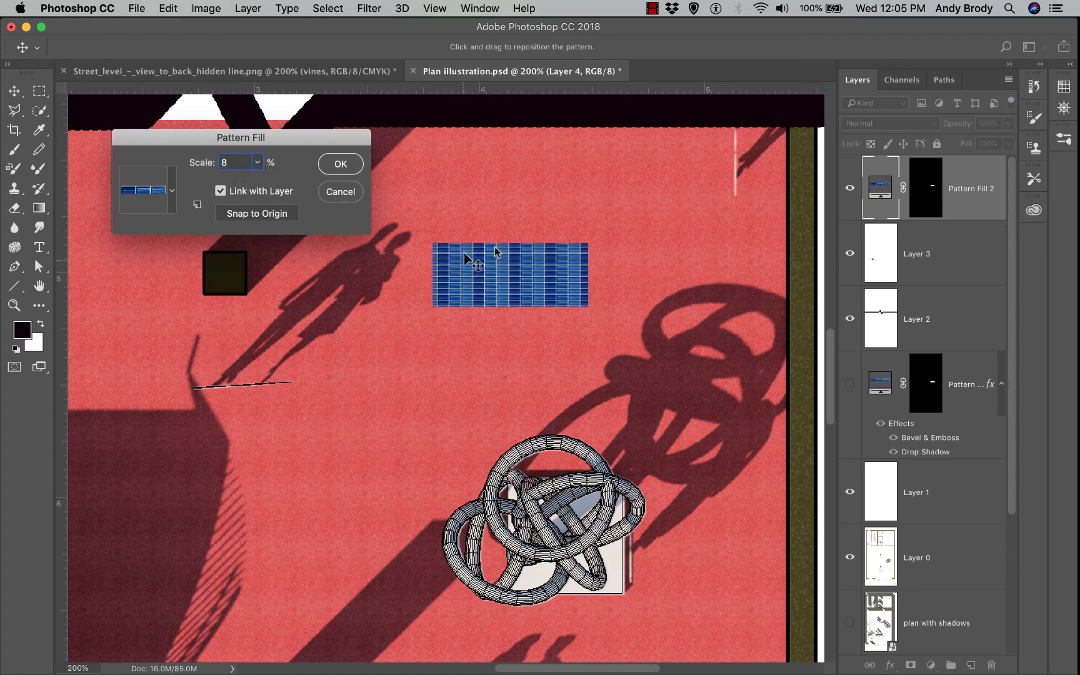
left_click(339, 164)
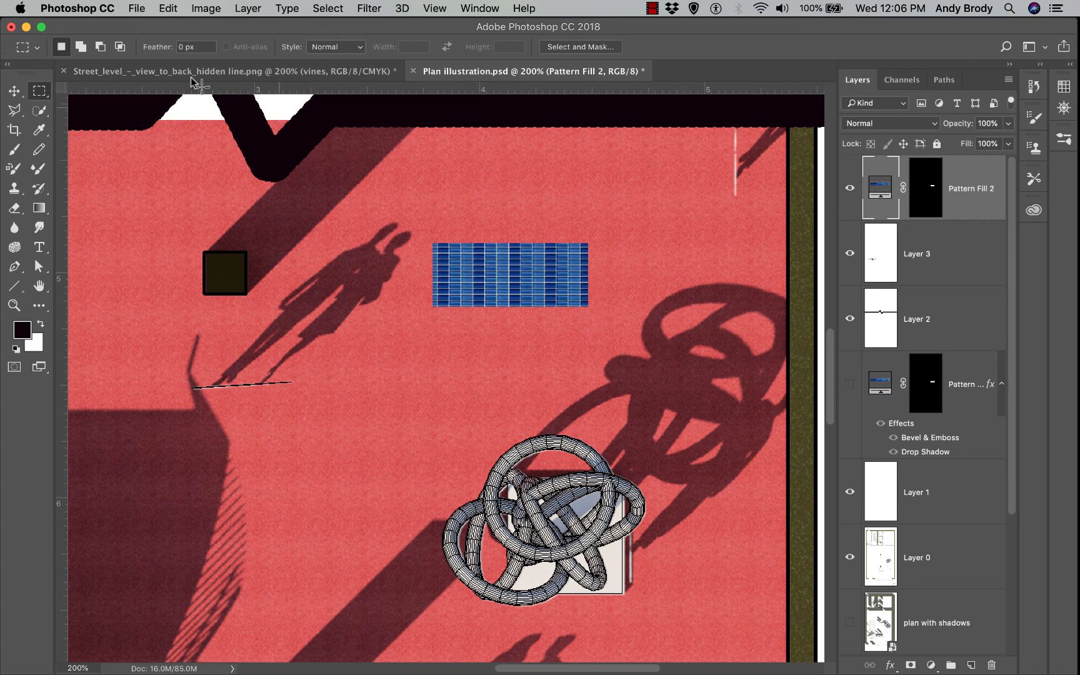
Give Pattern Fill 2 a Bevel & Emboss with depth 230 and size 29, fill opacity 94
double_click(987, 208)
left_click_drag(583, 58, 309, 331)
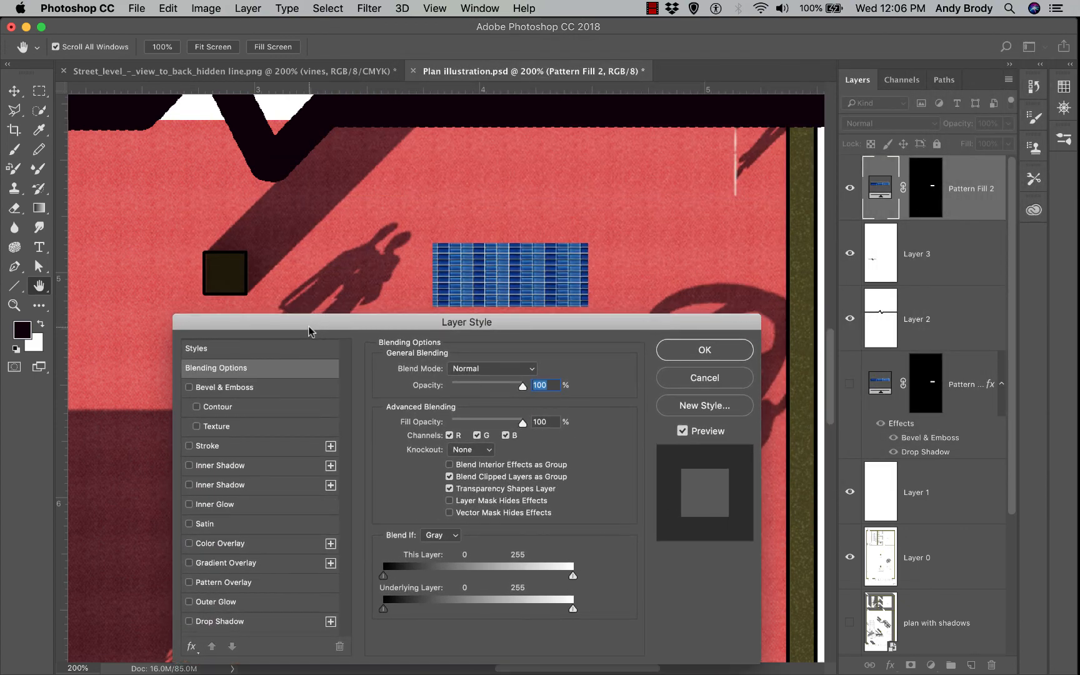
left_click(189, 387)
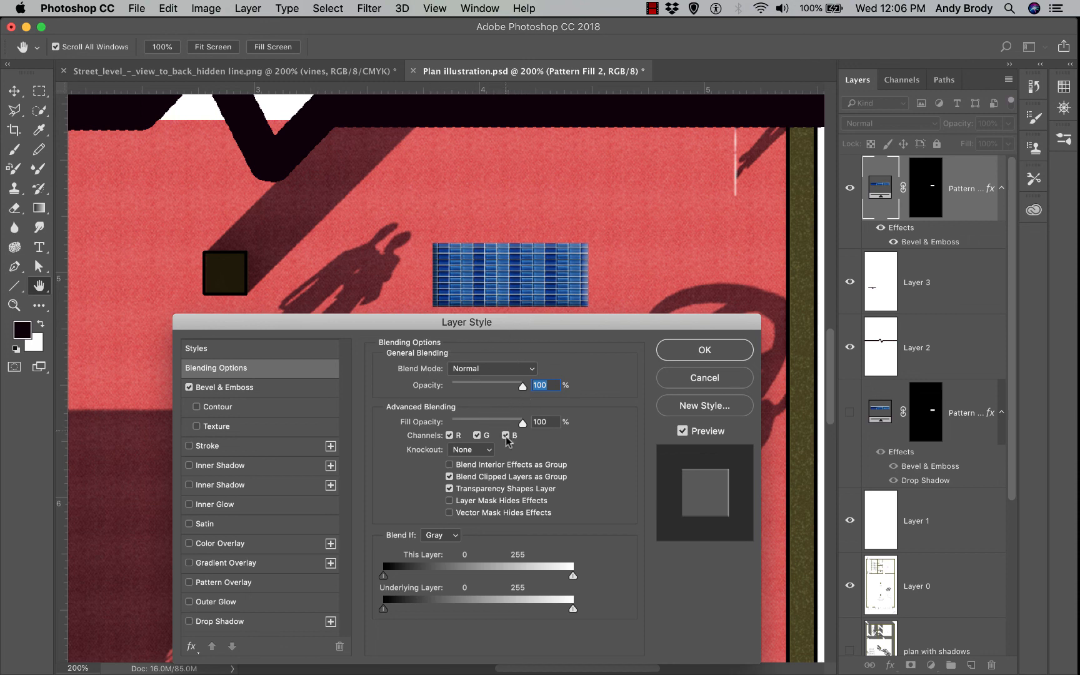
mouse_move(522, 423)
left_mouse_down()
mouse_move(513, 430)
mouse_move(522, 424)
left_mouse_up()
left_click(250, 387)
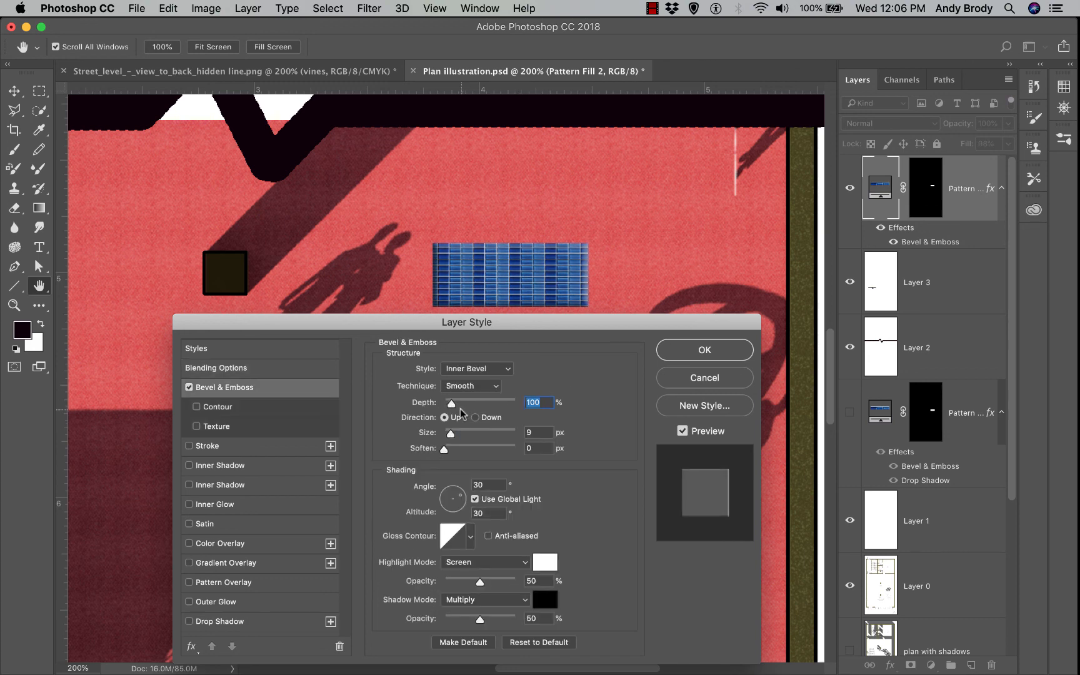
left_click_drag(451, 403, 461, 403)
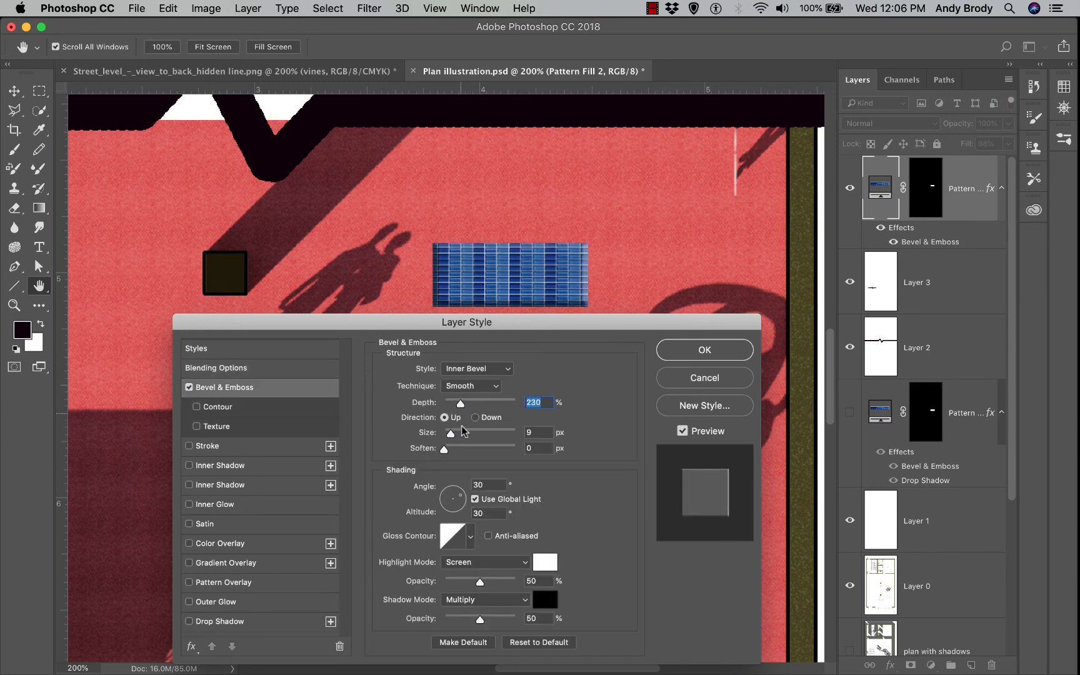
left_click_drag(450, 435, 451, 436)
Add a drop shadow at 79% opacity to the tile rug and apply the layer styles
left_click(189, 621)
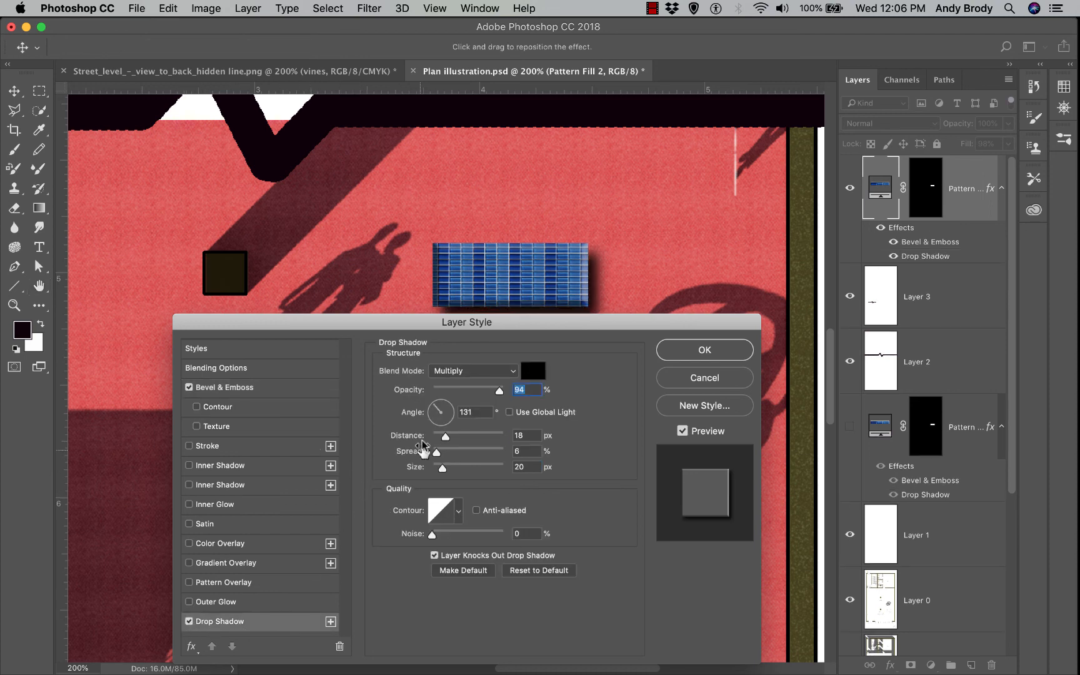
left_click_drag(423, 319, 374, 329)
left_click_drag(451, 400, 441, 403)
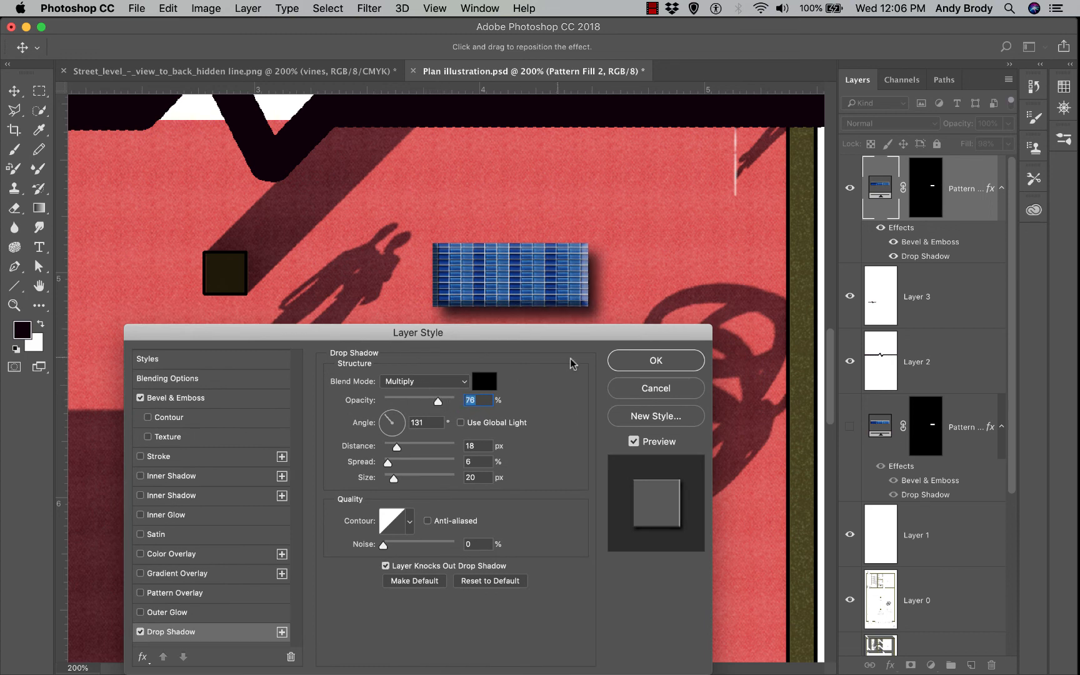
left_click(650, 360)
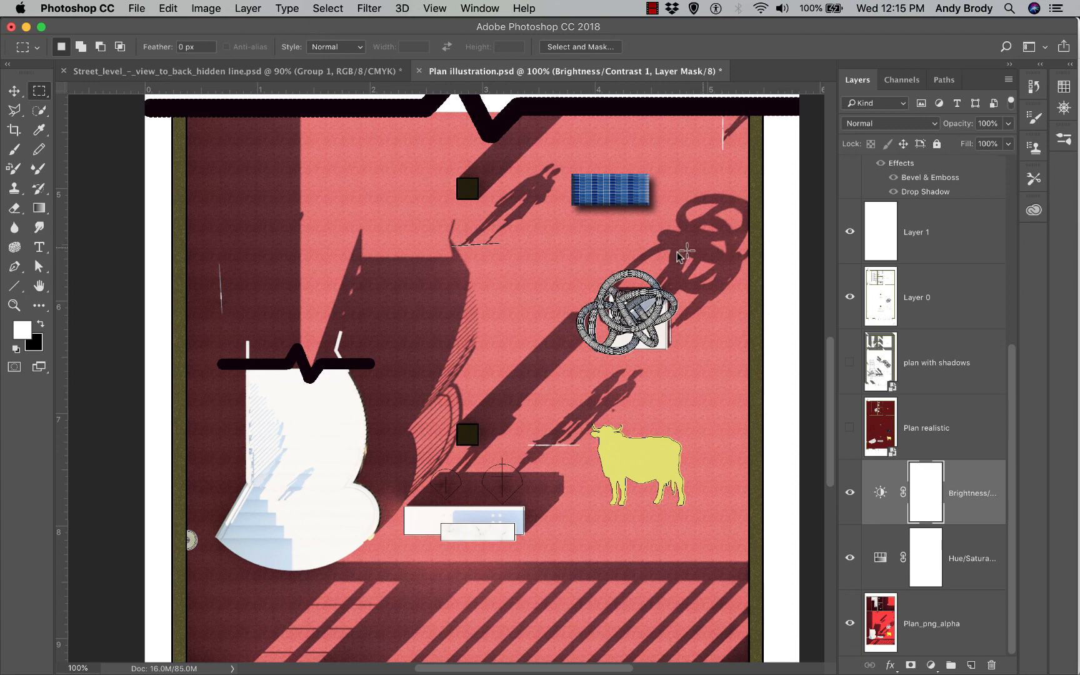
Draw a diagonal band selection across the plan with the Polygonal Lasso
left_click(40, 96)
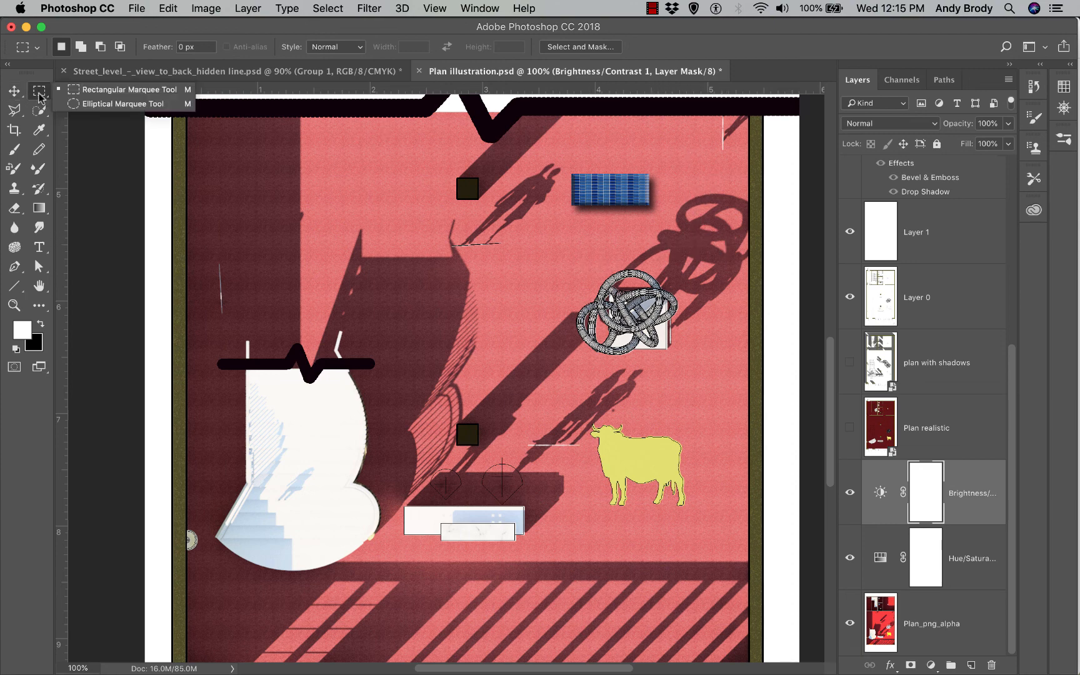
left_click(13, 110)
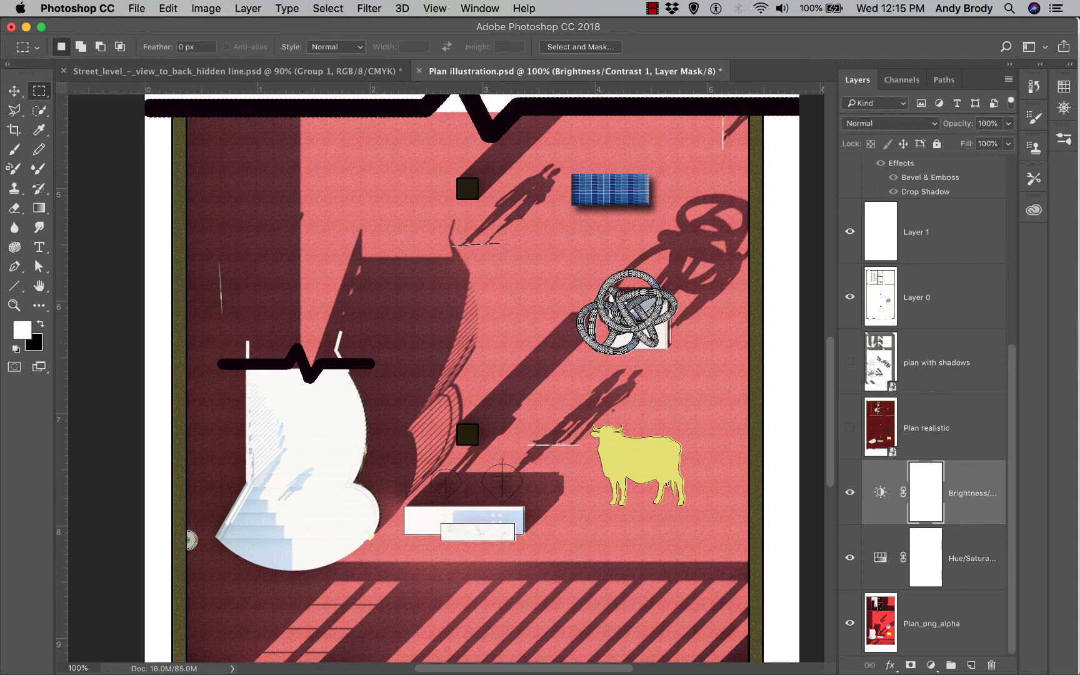
left_click(19, 113)
left_click(774, 177)
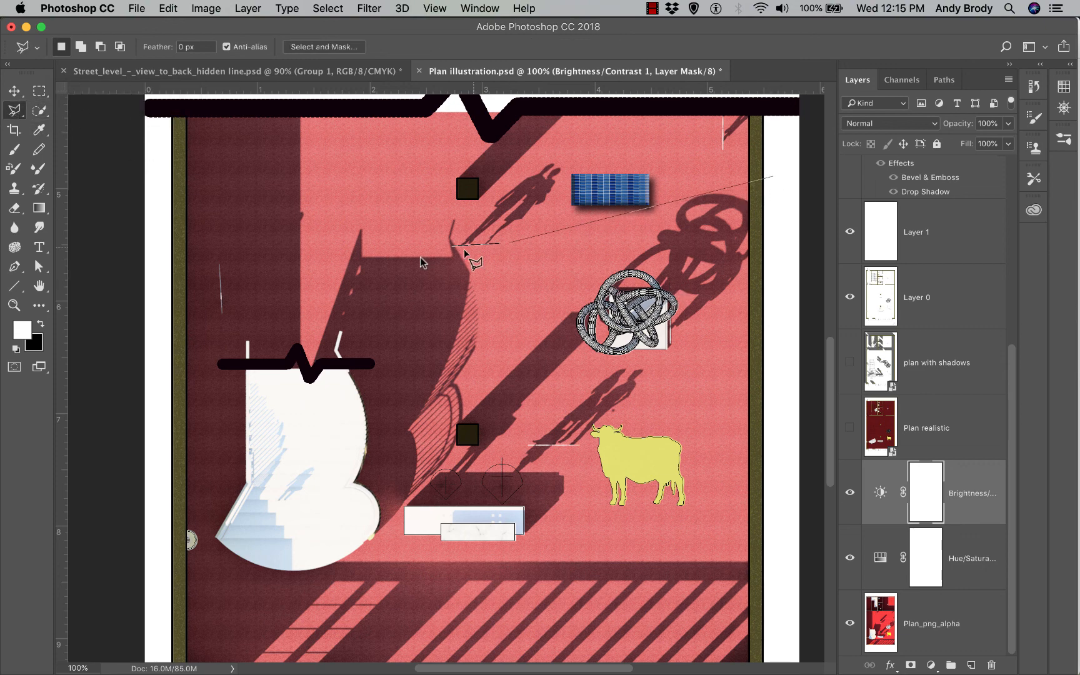
left_click(143, 310)
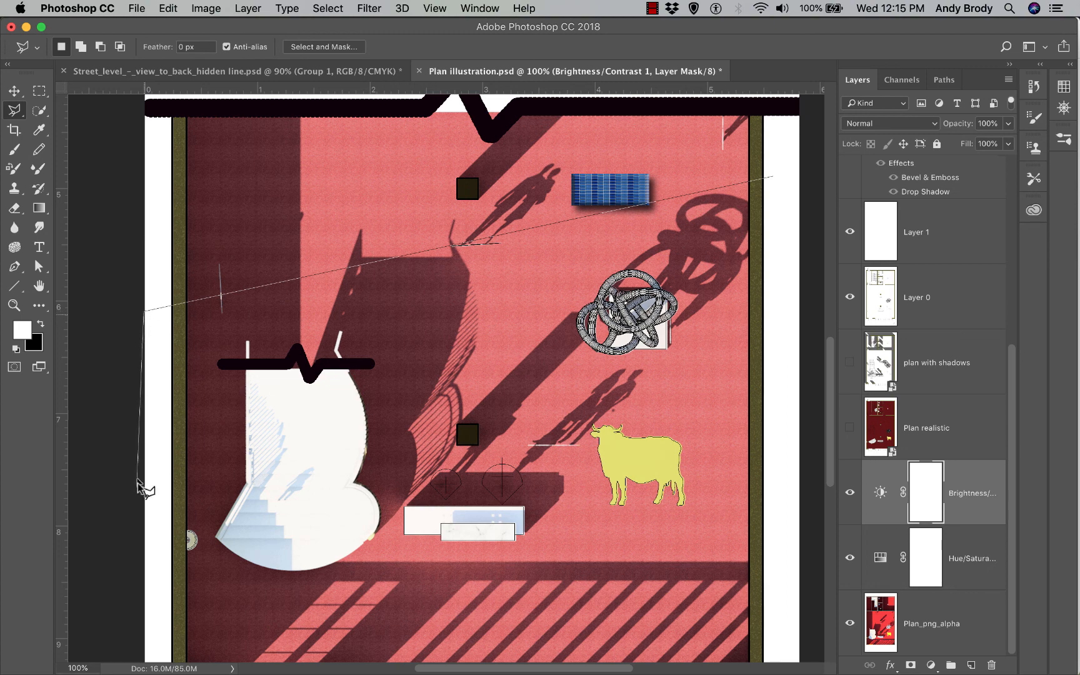
left_click(147, 626)
left_click(799, 437)
left_click(774, 178)
Feather the band selection by 50 pixels
right_click(560, 242)
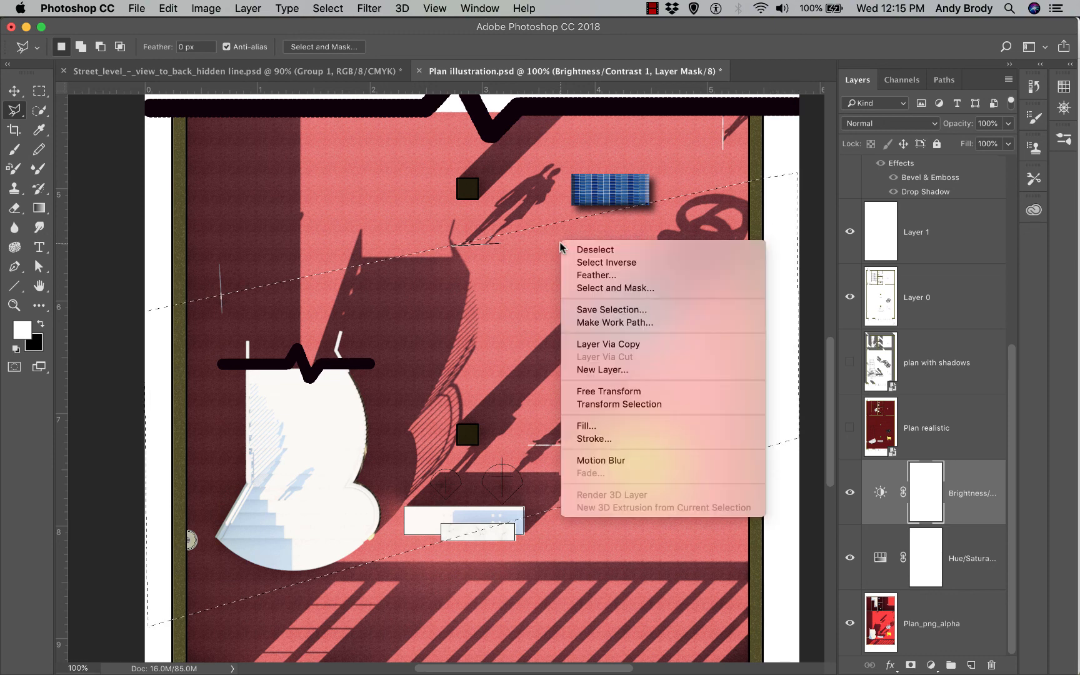
left_click(595, 275)
type("50")
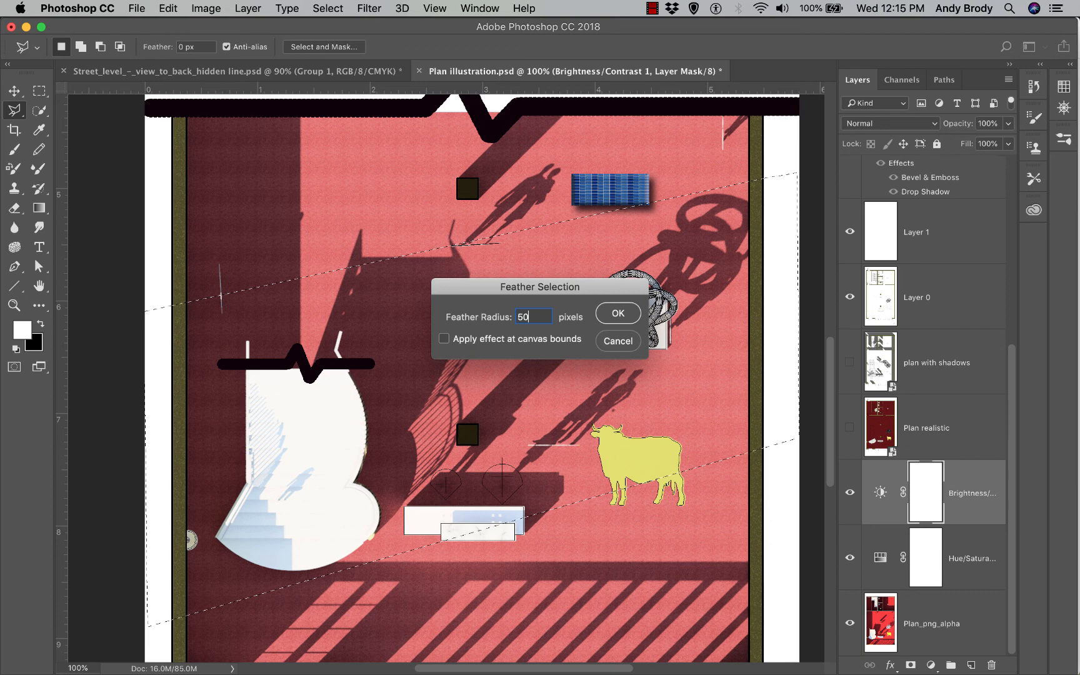
key("Return")
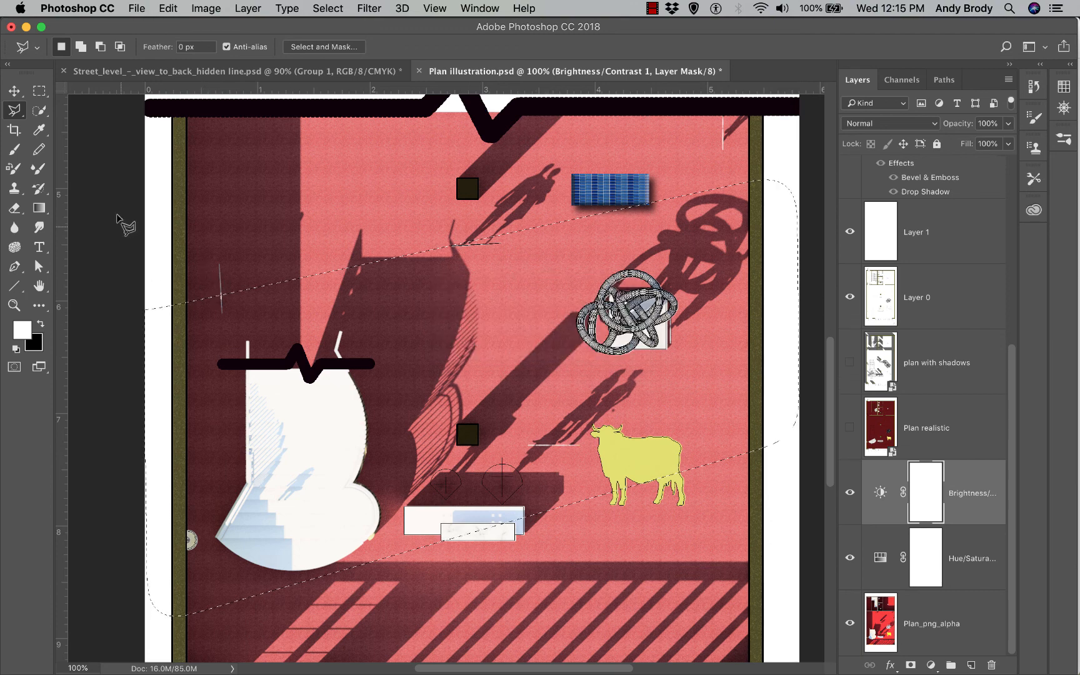
Adjust the selection with rectangular marquees: add the left edge strip, subtract the right white strip
key("m")
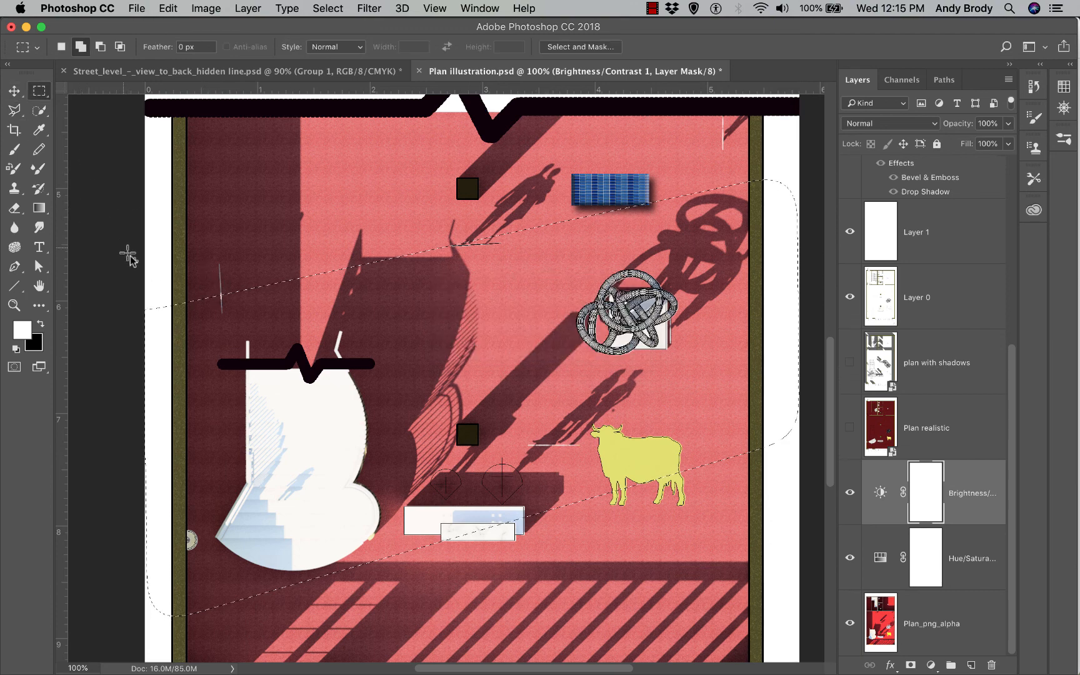
left_click_drag(145, 288, 185, 632)
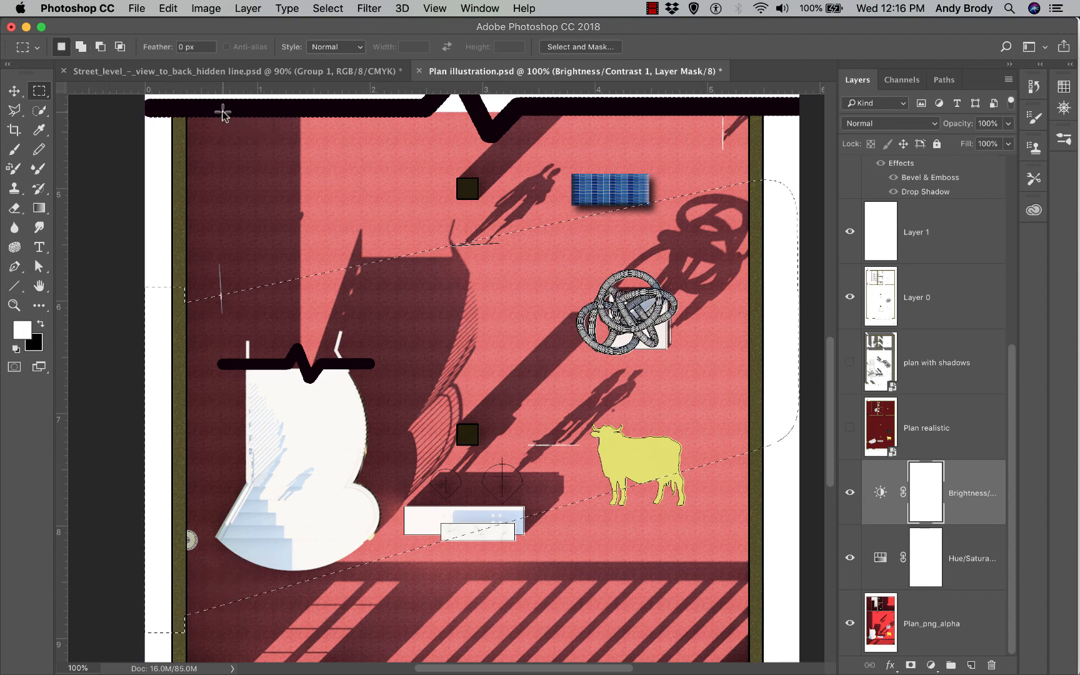
left_click_drag(145, 219, 186, 647)
left_click_drag(799, 148, 749, 561)
Add a layer mask to Plan_png_alpha from the band selection, then return to Plan illustration.psd
left_click(707, 320, "super")
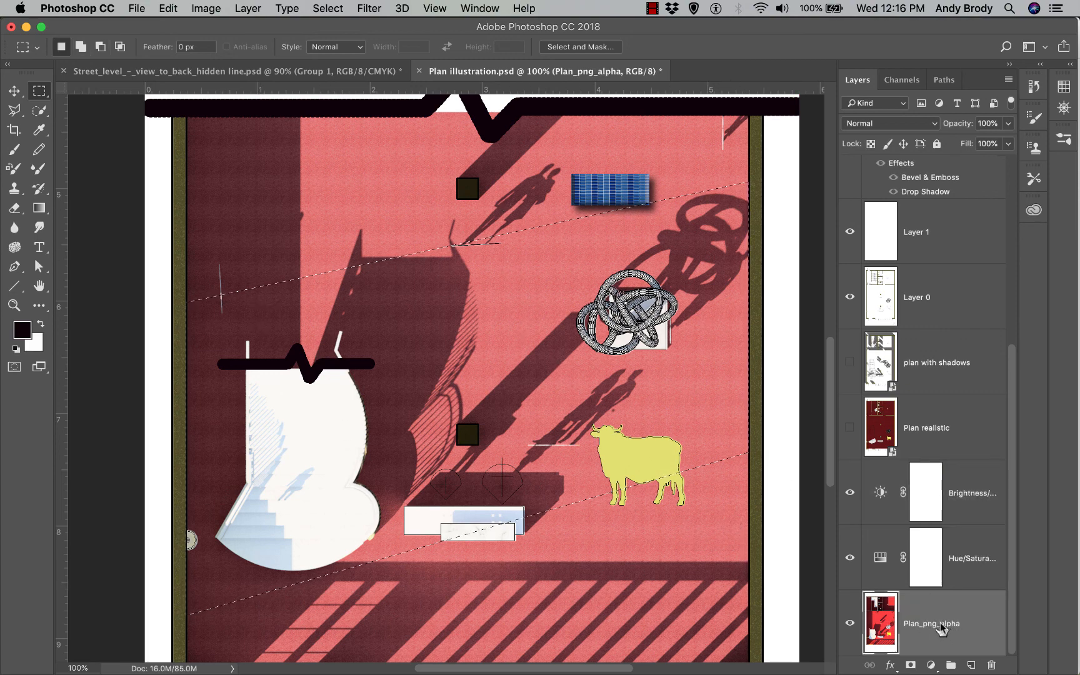
left_click(912, 665)
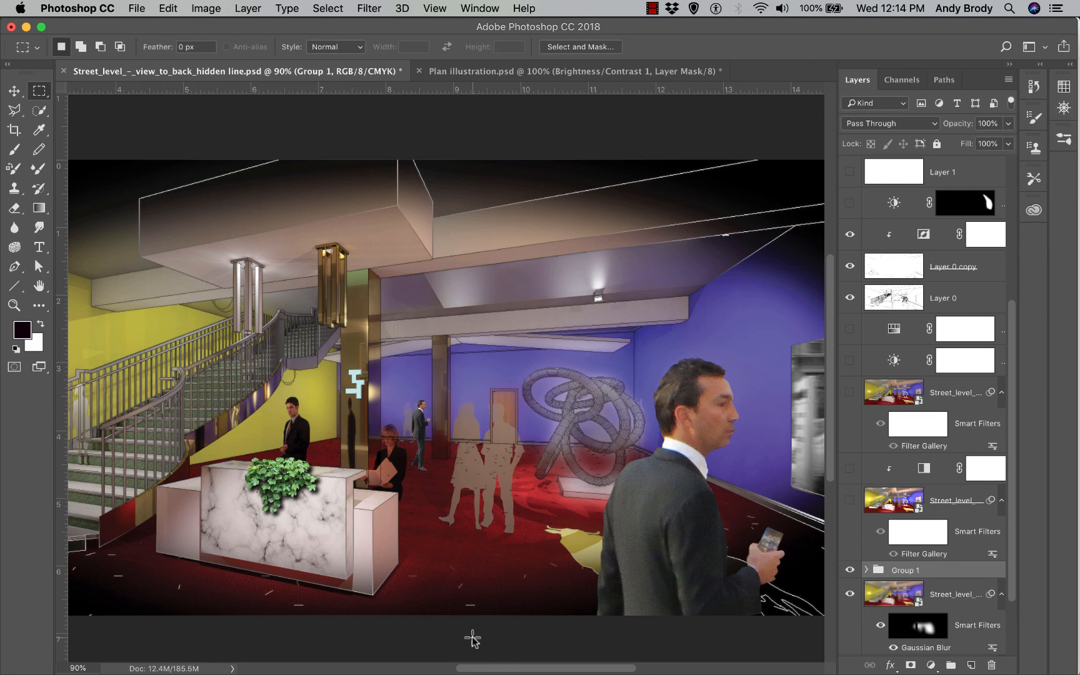
left_click(466, 73)
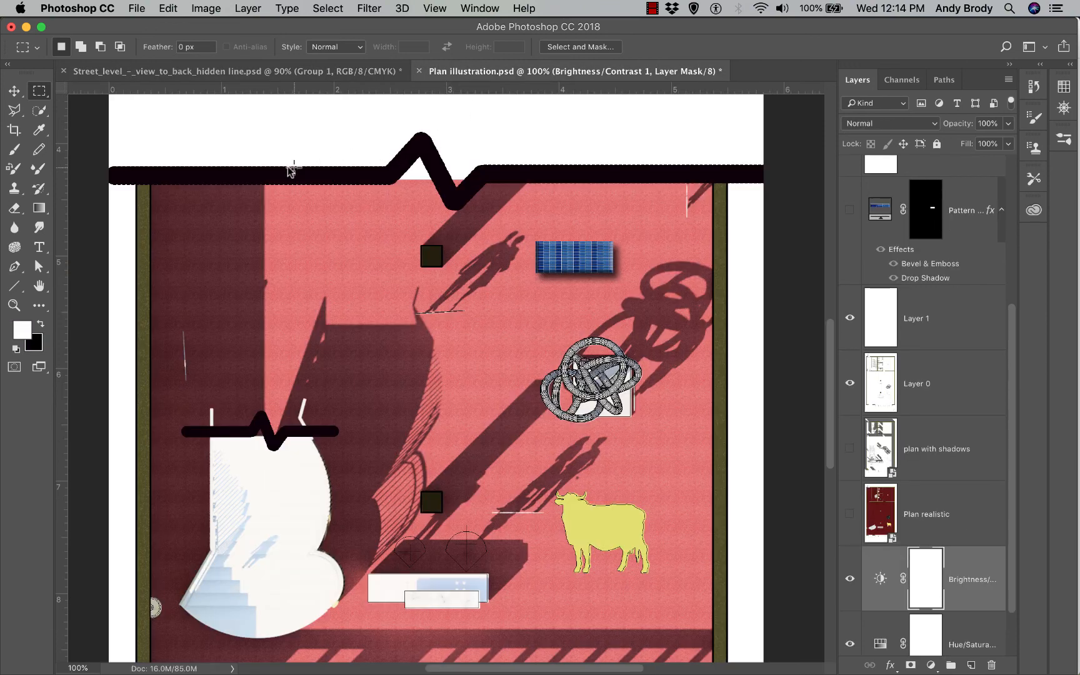
left_click_drag(594, 672, 583, 672)
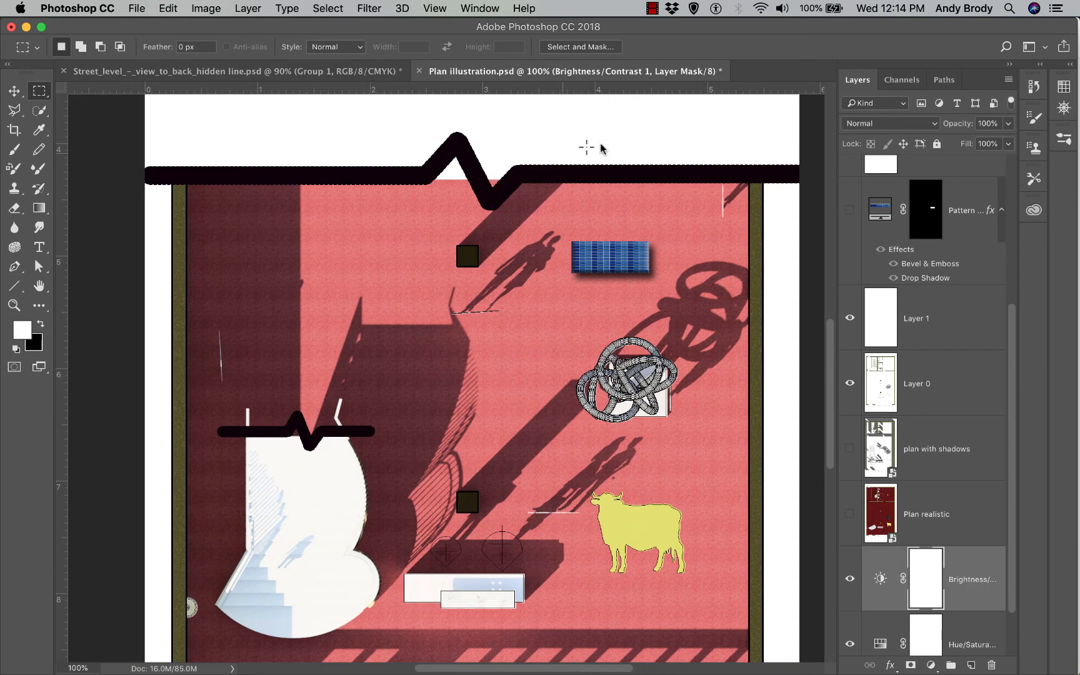